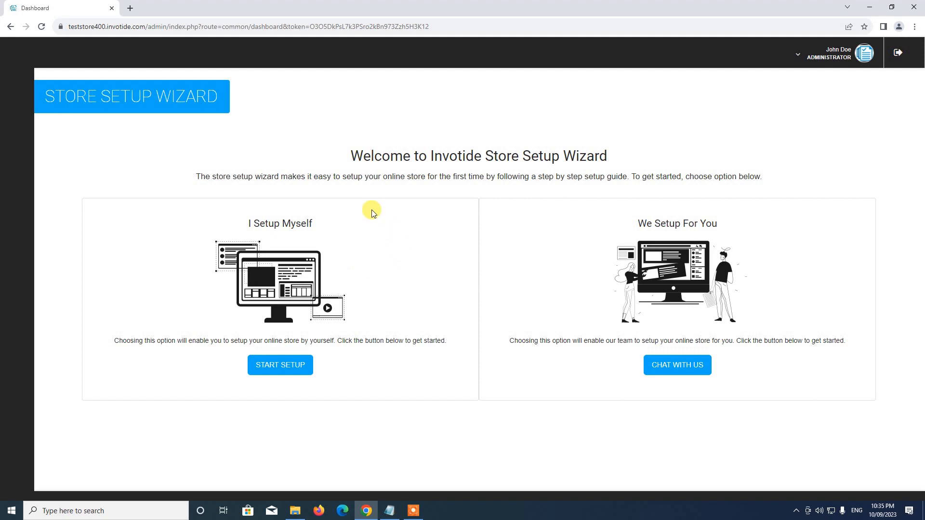
Start the self-guided store setup and choose Single Seller Store to reach the Currencies step
{"action": "left_click", "coordinate": [278, 369]}
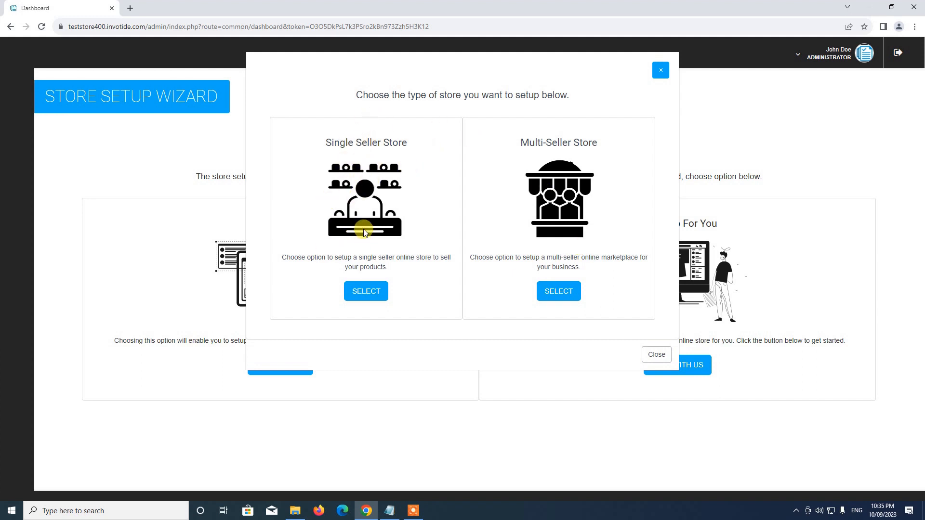
{"action": "left_click", "coordinate": [365, 291]}
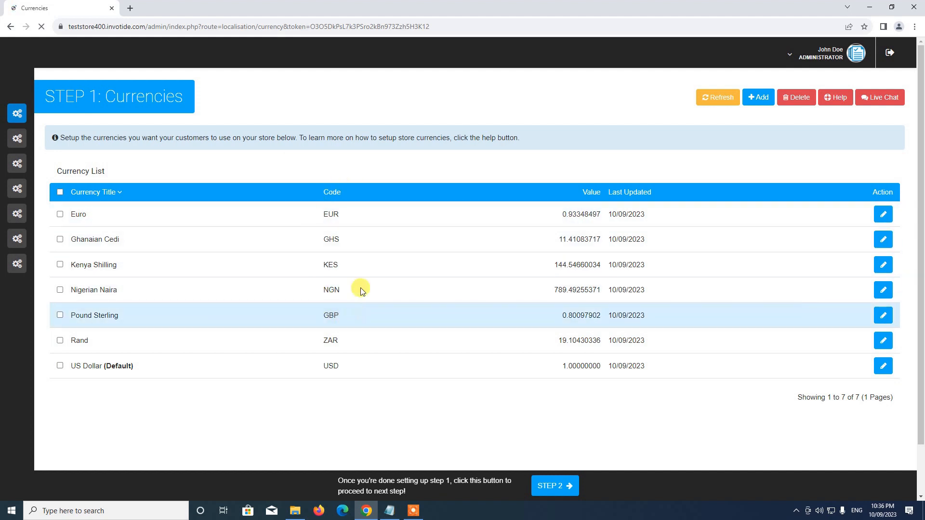
Delete the Euro, Ghanaian Cedi and Kenya Shilling currencies, keeping Nigerian Naira
{"action": "left_click", "coordinate": [61, 215]}
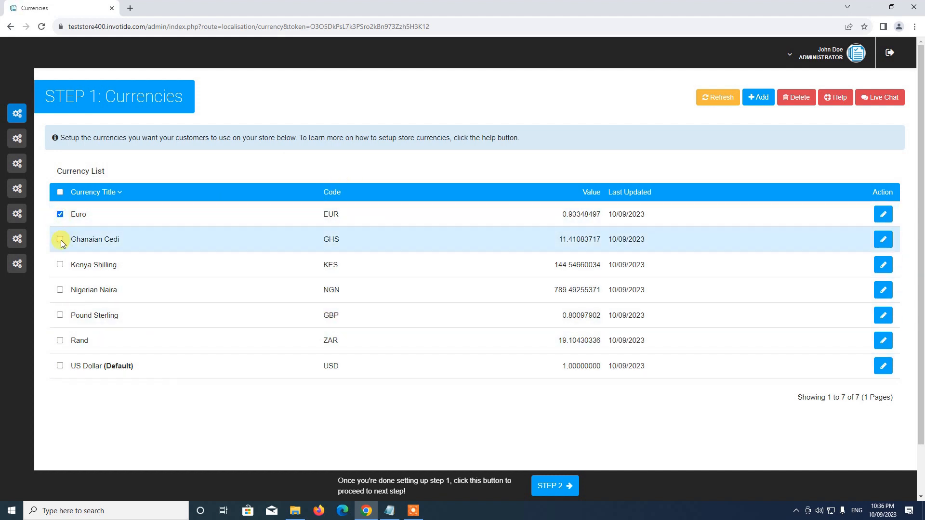
{"action": "left_click", "coordinate": [60, 265]}
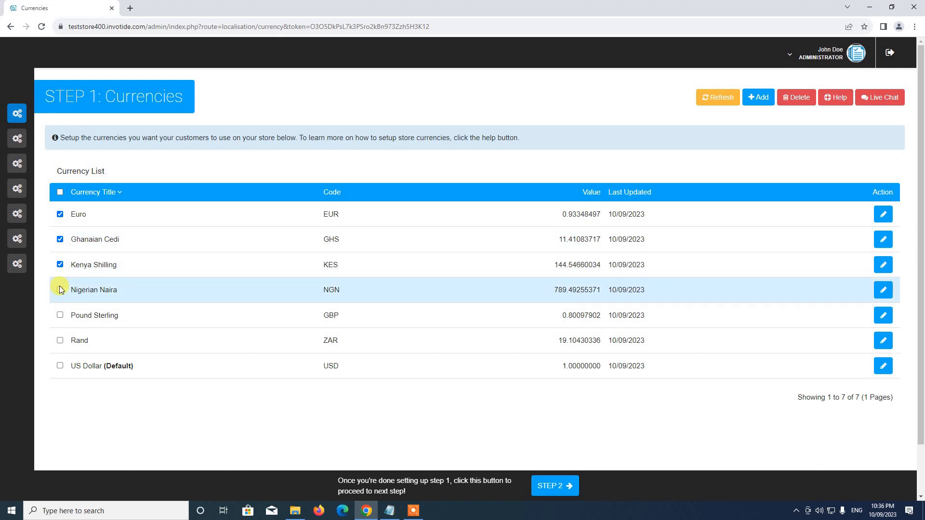
{"action": "left_click", "coordinate": [60, 290]}
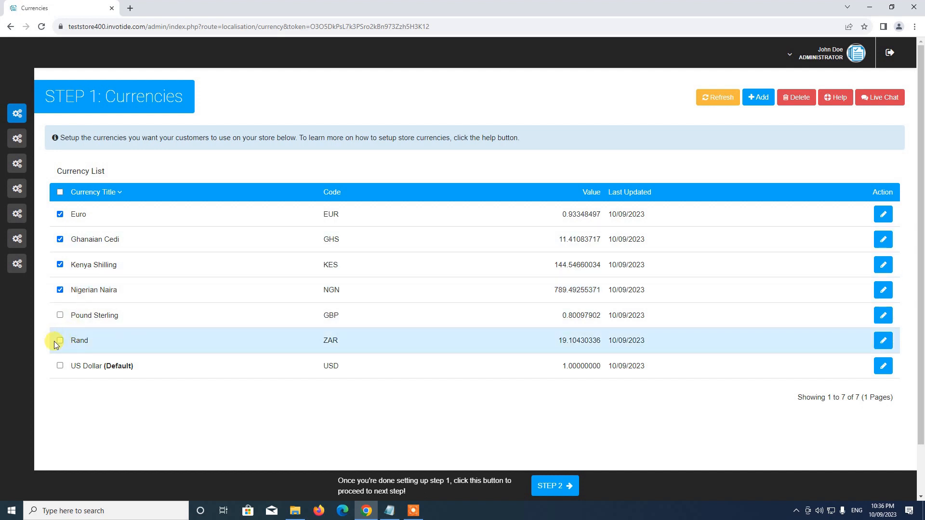
{"action": "left_click", "coordinate": [59, 291]}
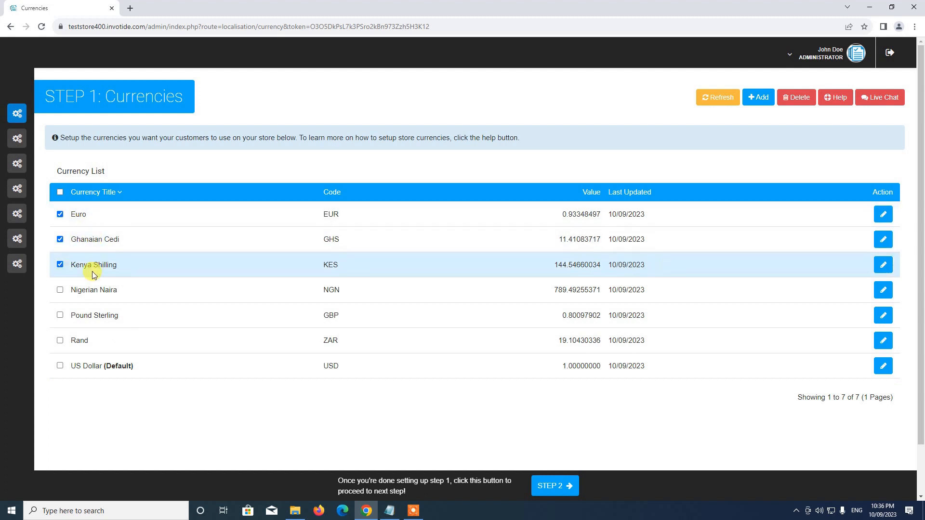
{"action": "left_click", "coordinate": [799, 99]}
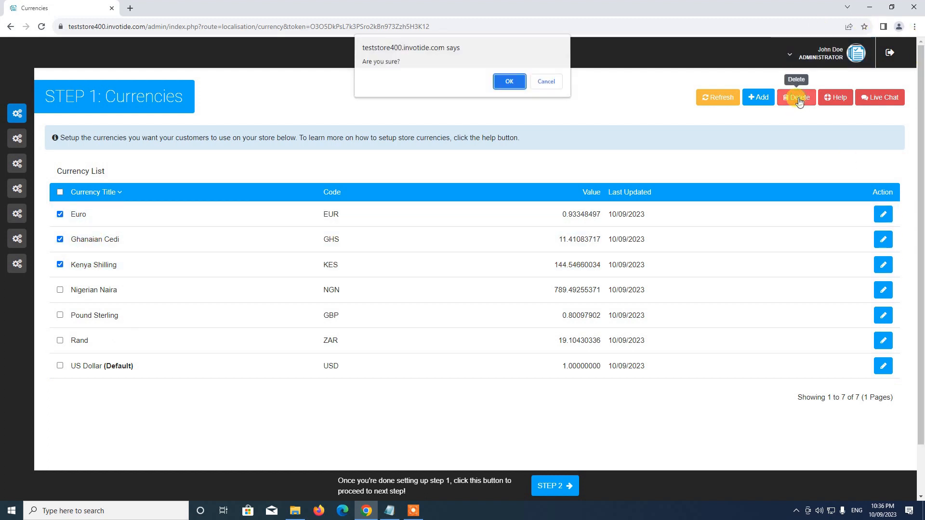
{"action": "left_click", "coordinate": [516, 83]}
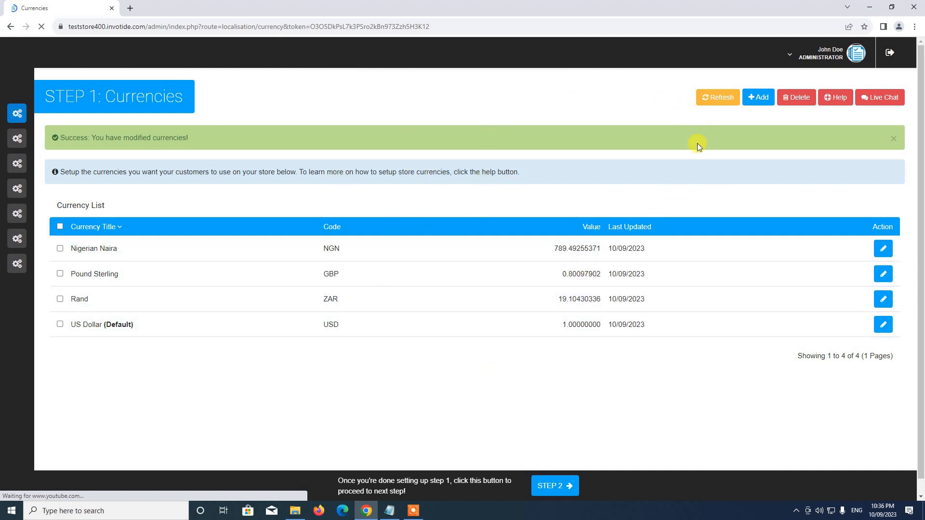
Leave the Add currency form without adding anything and proceed to Step 2 general settings
{"action": "left_click", "coordinate": [757, 105]}
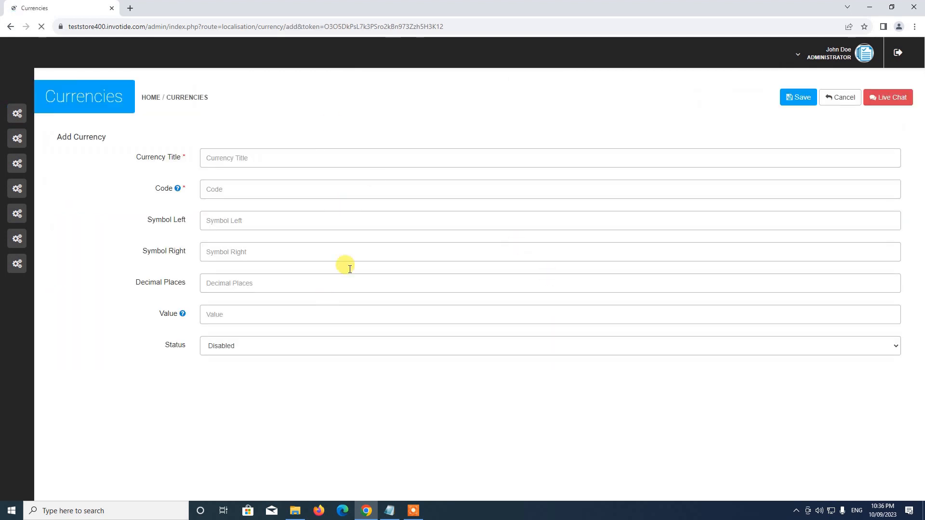
{"action": "left_click", "coordinate": [840, 97]}
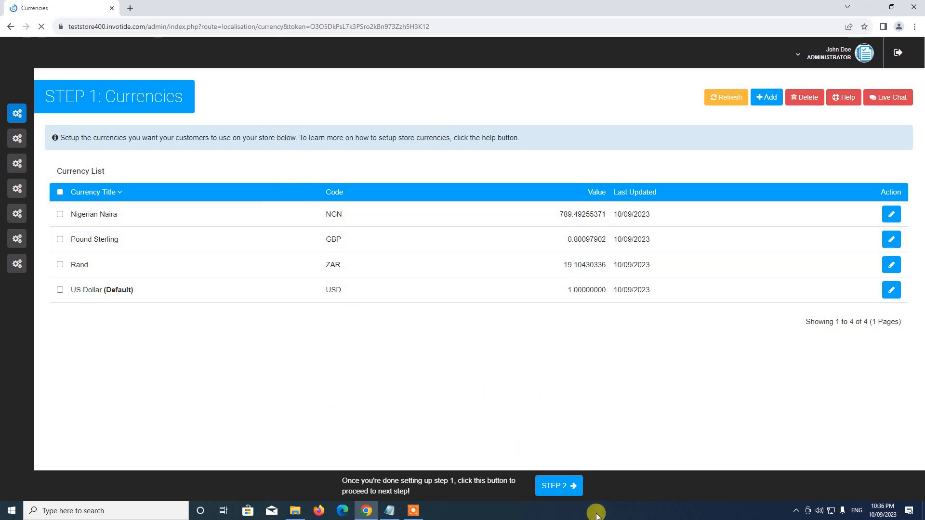
{"action": "left_click", "coordinate": [558, 488]}
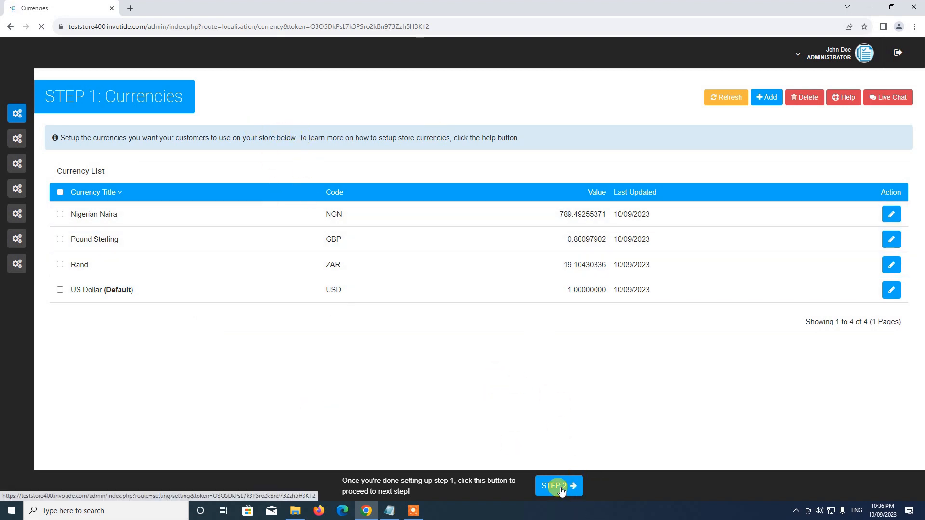
Replace the store's meta title with 'ABC Fashion'
{"action": "left_click", "coordinate": [557, 487]}
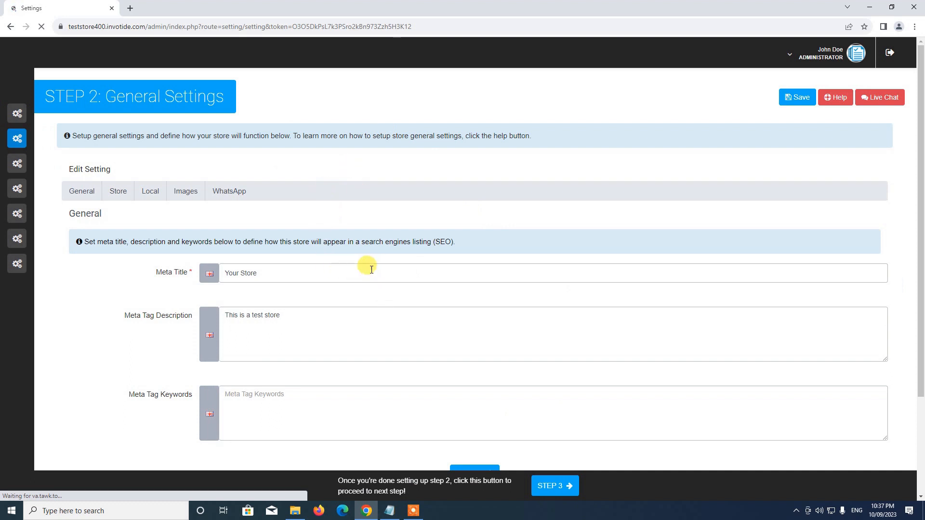
{"action": "scroll", "coordinate": [383, 326], "scroll_direction": "down", "scroll_amount": 3}
{"action": "scroll", "coordinate": [400, 304], "scroll_direction": "up", "scroll_amount": 2}
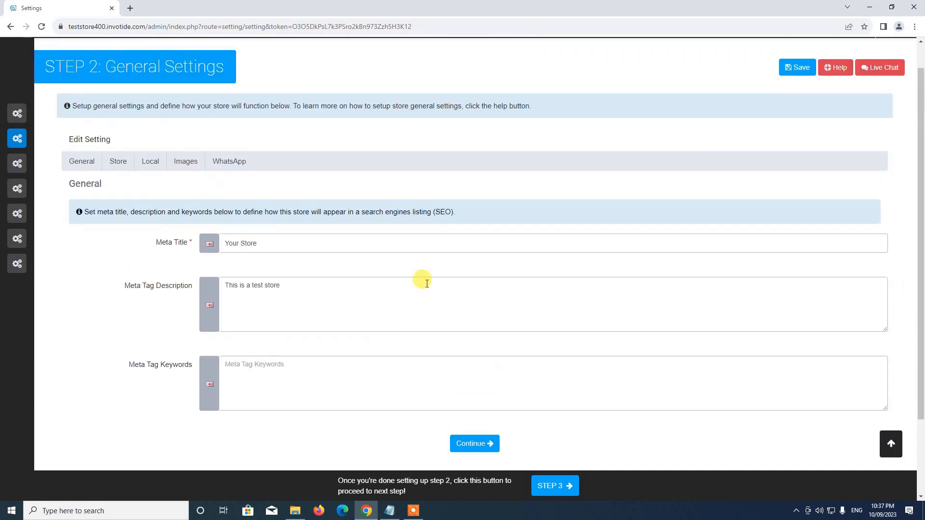
{"action": "triple_click", "coordinate": [287, 251]}
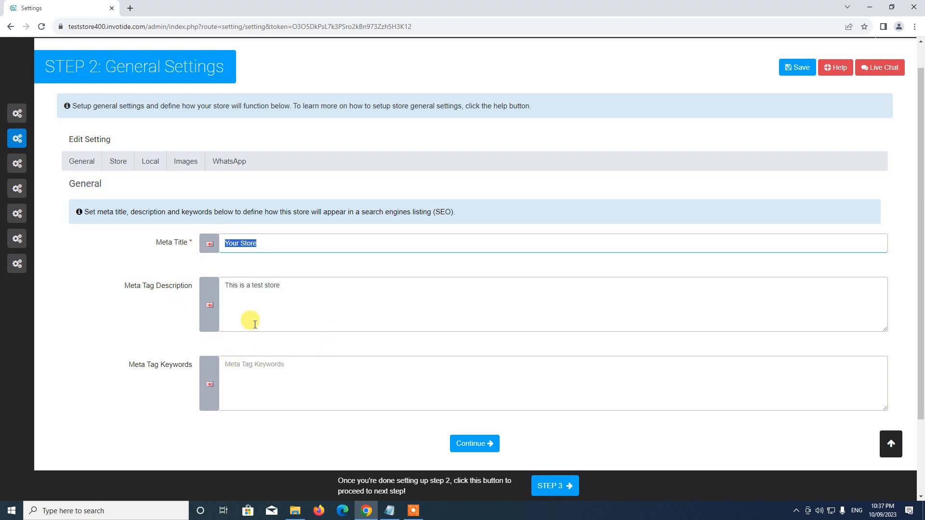
{"action": "left_click", "coordinate": [273, 244]}
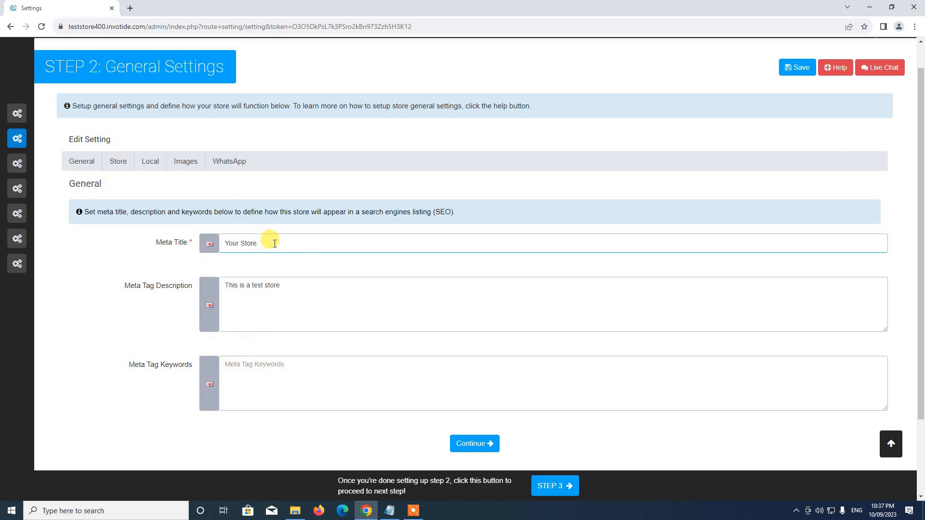
{"action": "left_click_drag", "start_coordinate": [270, 243], "coordinate": [205, 230]}
{"action": "left_click", "coordinate": [266, 243]}
{"action": "key", "text": "BackSpace"}
{"action": "type", "text": "ABC Fashion"}
Enter meta keywords 'Shoes, Dresses, Bags, Hats', keeping description 'This is a test store'
{"action": "scroll", "coordinate": [268, 239], "scroll_direction": "up", "scroll_amount": 1}
{"action": "left_click", "coordinate": [301, 320]}
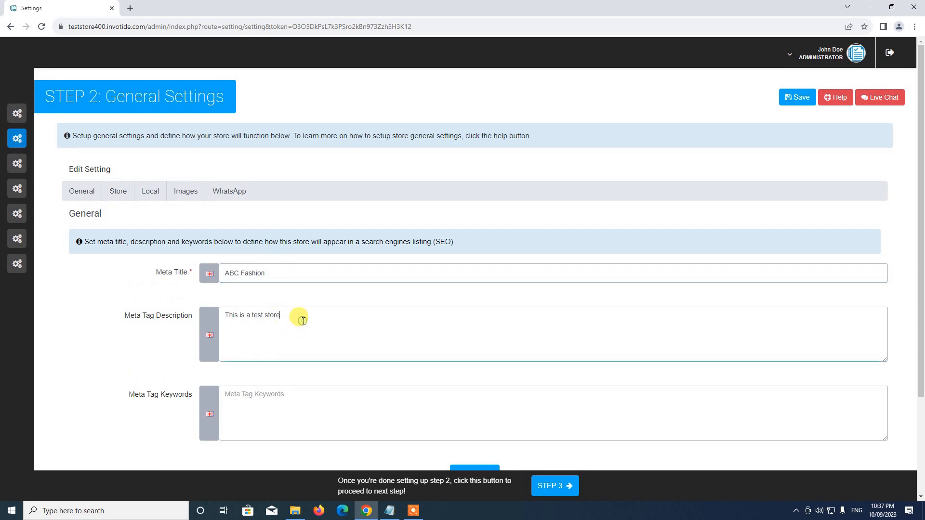
{"action": "left_click_drag", "start_coordinate": [302, 321], "coordinate": [258, 328]}
{"action": "scroll", "coordinate": [260, 325], "scroll_direction": "down", "scroll_amount": 3}
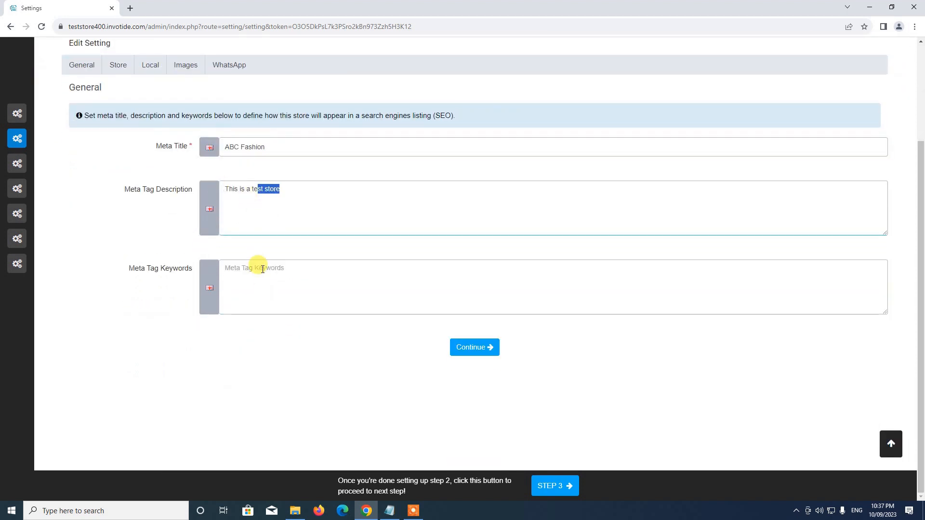
{"action": "left_click", "coordinate": [260, 268]}
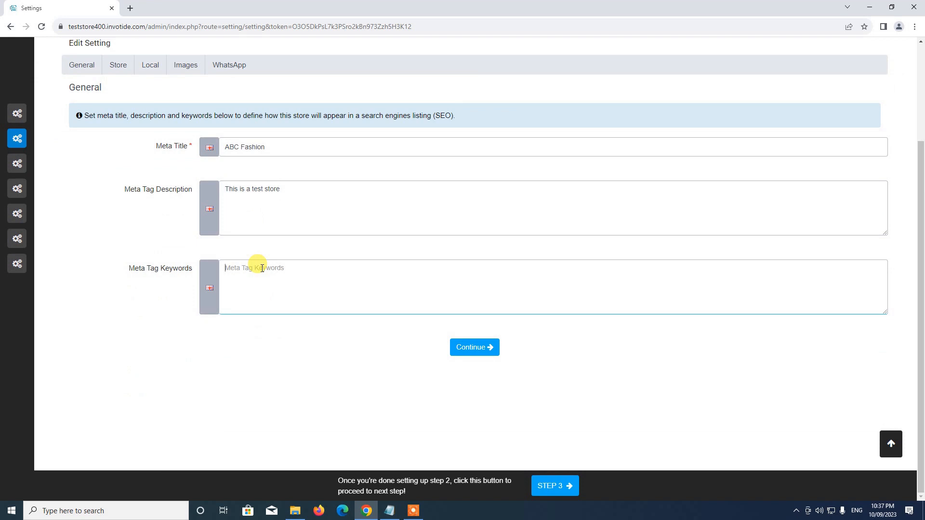
{"action": "type", "text": "Shoes, Dresses, Bags, Hats"}
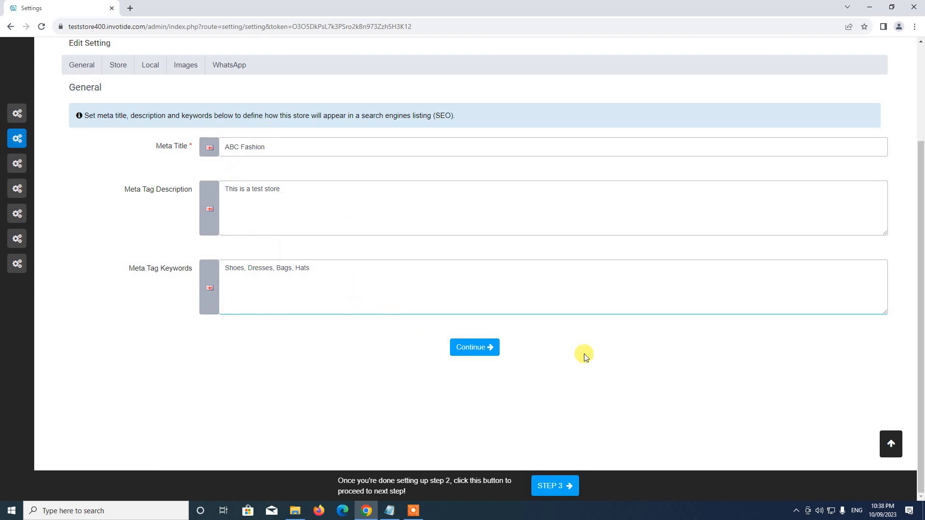
Save the meta settings and continue to the Store details form
{"action": "left_click", "coordinate": [479, 346]}
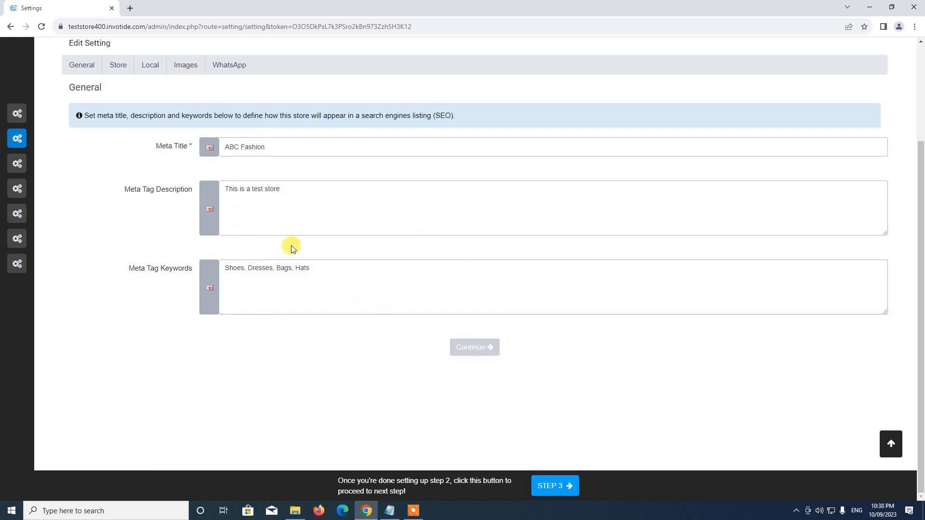
{"action": "scroll", "coordinate": [384, 203], "scroll_direction": "up", "scroll_amount": 3}
{"action": "scroll", "coordinate": [506, 303], "scroll_direction": "down", "scroll_amount": 3}
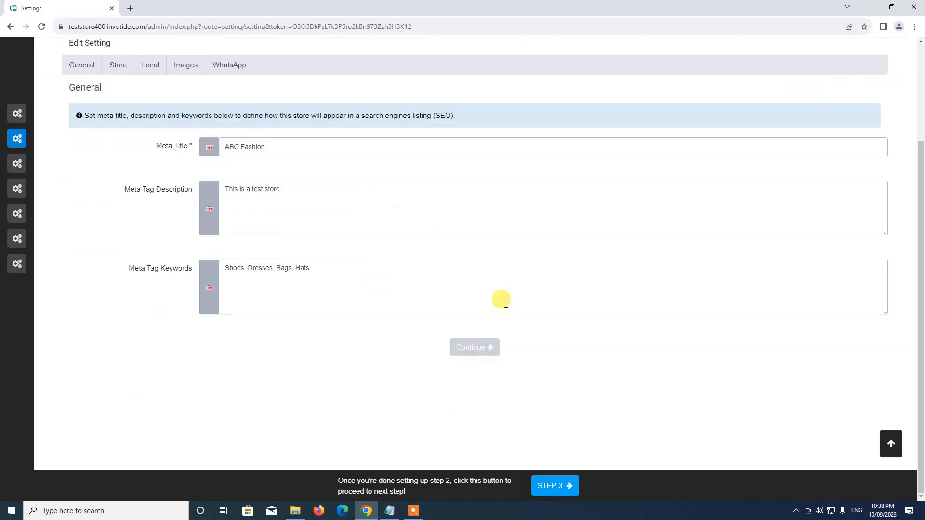
{"action": "left_click", "coordinate": [477, 347]}
Set the store name to ABC Fashion and fill in the store owner and address
{"action": "scroll", "coordinate": [262, 154], "scroll_direction": "down", "scroll_amount": 3}
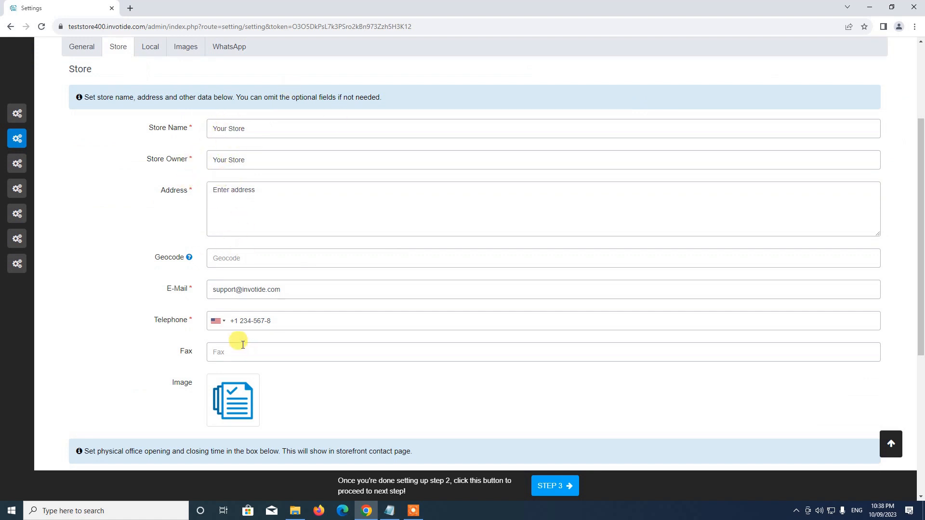
{"action": "scroll", "coordinate": [268, 182], "scroll_direction": "down", "scroll_amount": 4}
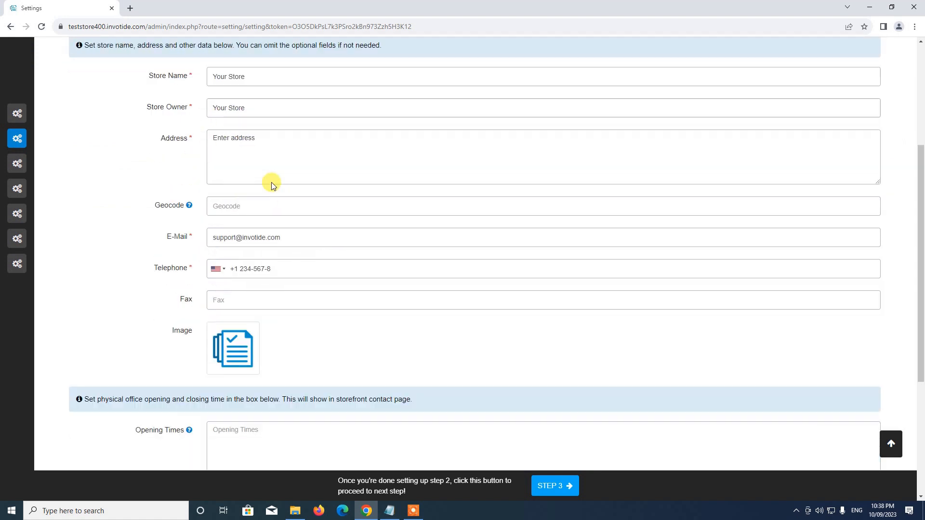
{"action": "scroll", "coordinate": [269, 342], "scroll_direction": "up", "scroll_amount": 6}
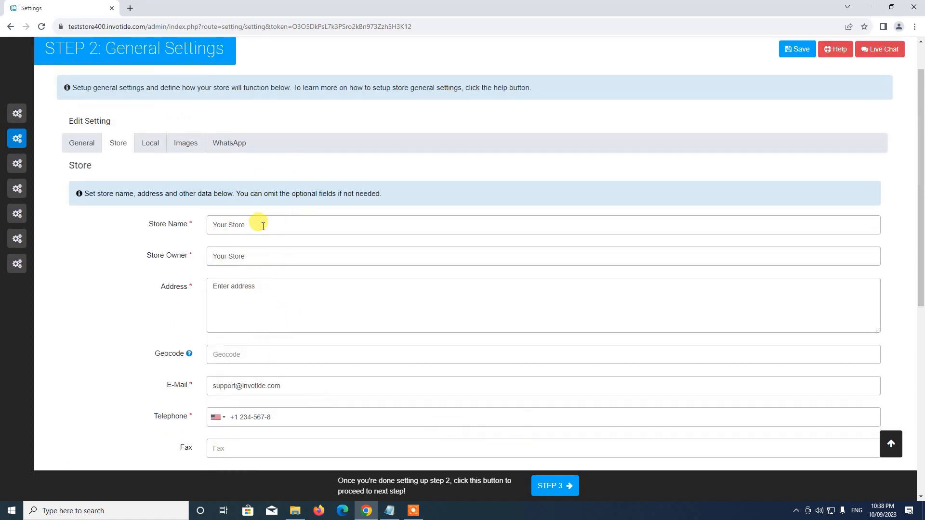
{"action": "left_click_drag", "start_coordinate": [261, 225], "coordinate": [187, 227]}
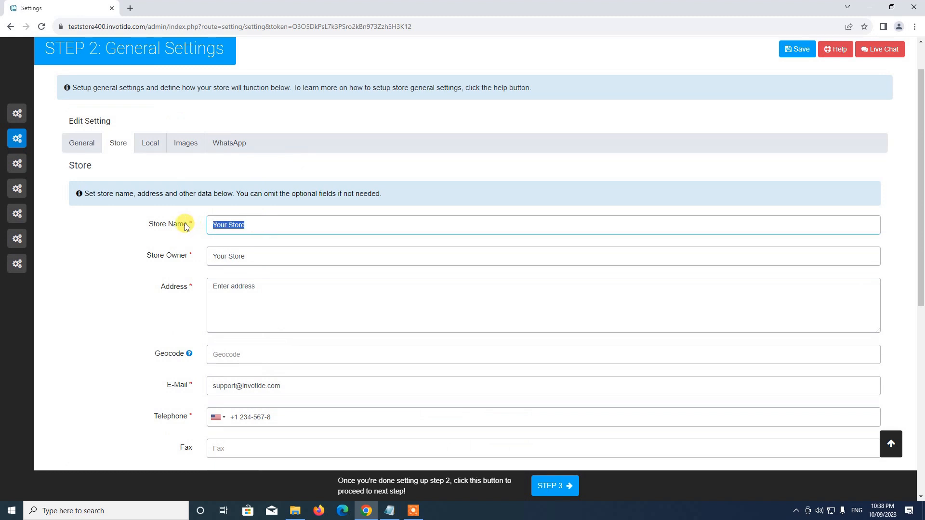
{"action": "type", "text": "ABC Fashion"}
{"action": "left_click_drag", "start_coordinate": [255, 260], "coordinate": [154, 251]}
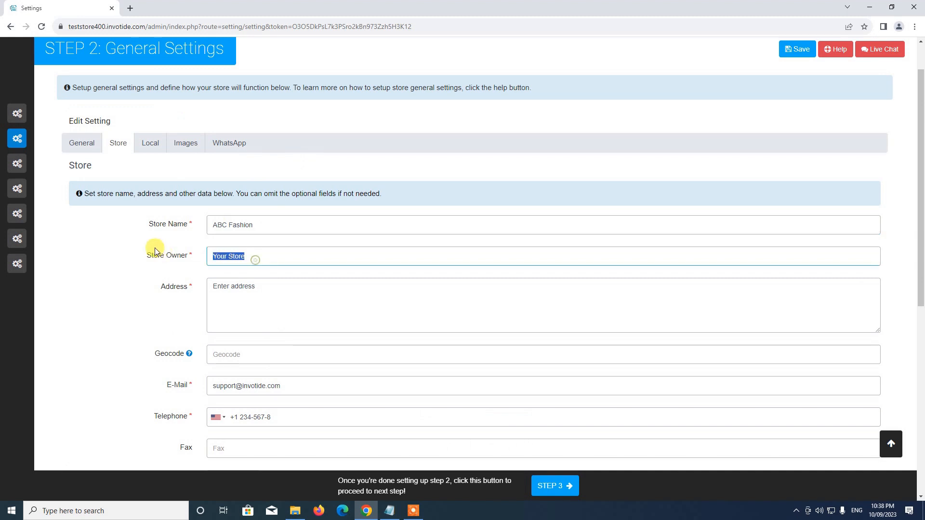
{"action": "type", "text": "Test User"}
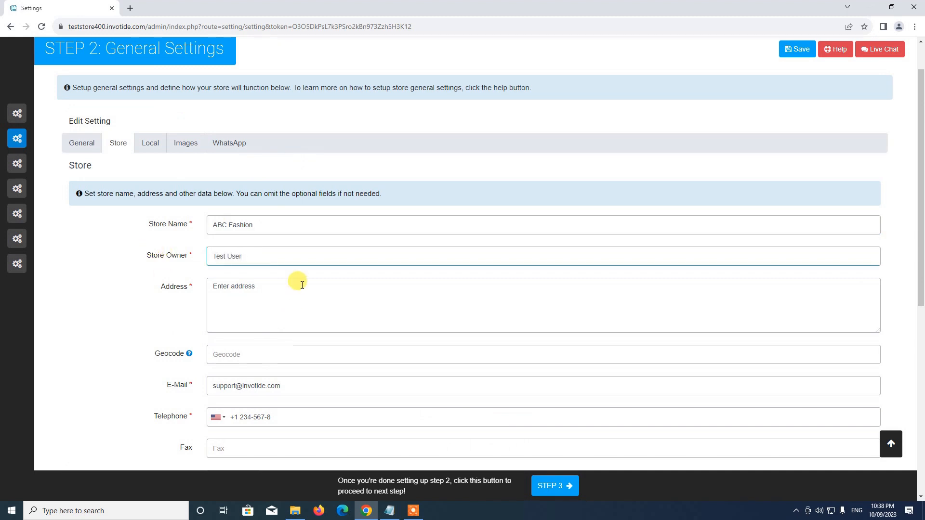
{"action": "left_click_drag", "start_coordinate": [296, 285], "coordinate": [119, 288]}
{"action": "type", "text": "Test Address"}
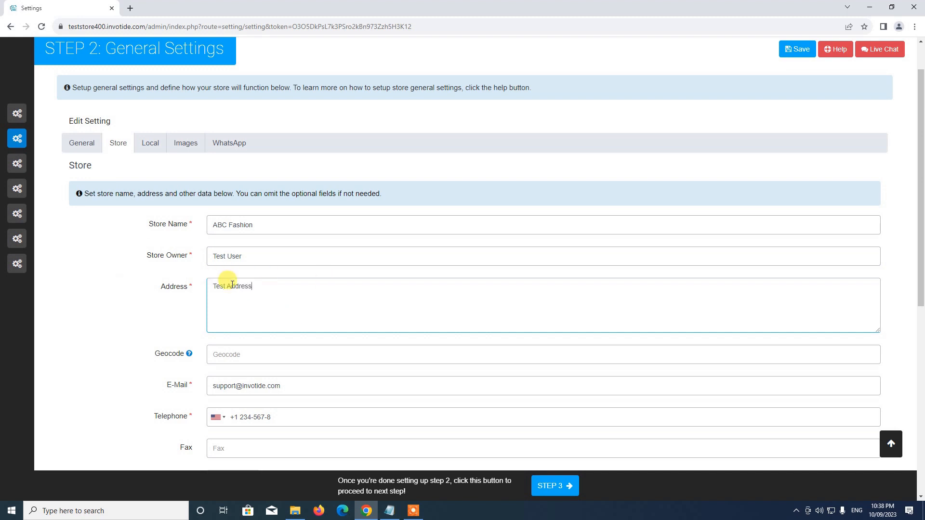
Enter the store's e-mail address and advance to the Local section
{"action": "scroll", "coordinate": [214, 294], "scroll_direction": "down", "scroll_amount": 2}
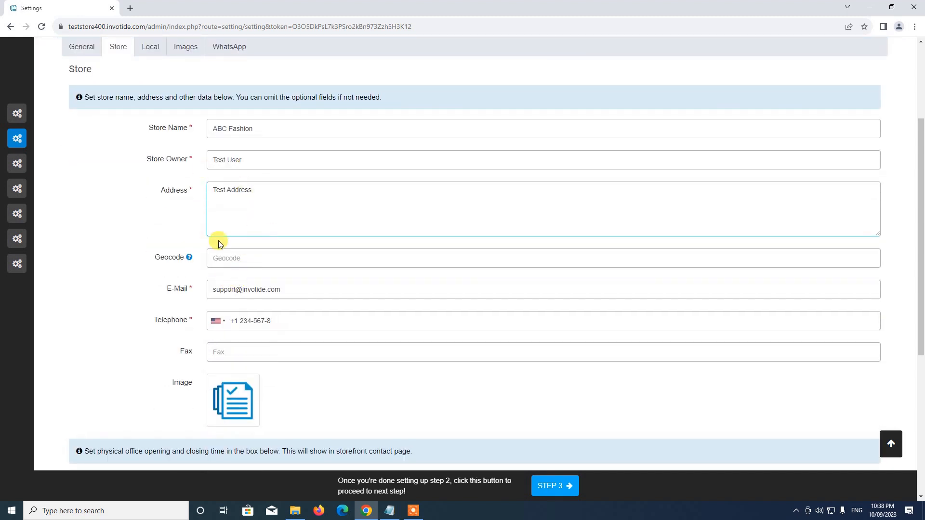
{"action": "scroll", "coordinate": [219, 243], "scroll_direction": "up", "scroll_amount": 1}
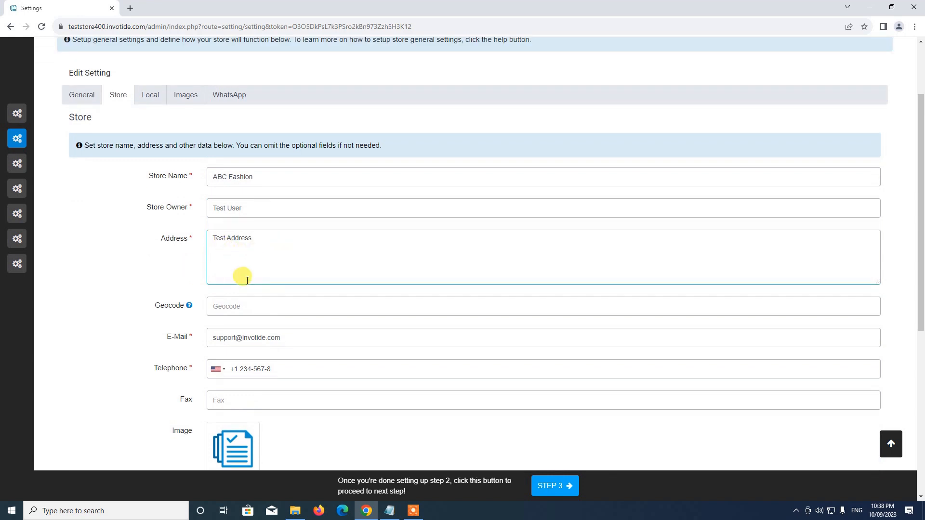
{"action": "scroll", "coordinate": [239, 272], "scroll_direction": "down", "scroll_amount": 2}
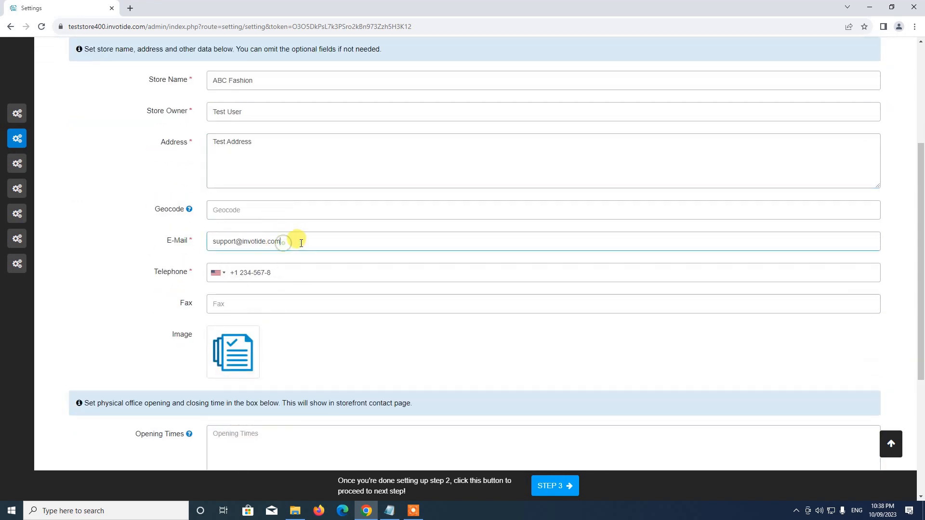
{"action": "left_click_drag", "start_coordinate": [295, 238], "coordinate": [159, 230]}
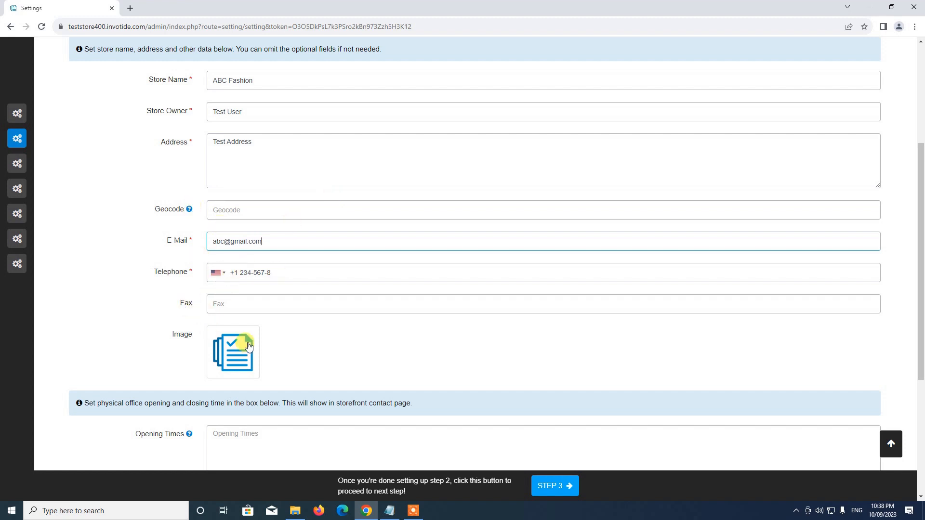
{"action": "scroll", "coordinate": [240, 342], "scroll_direction": "down", "scroll_amount": 3}
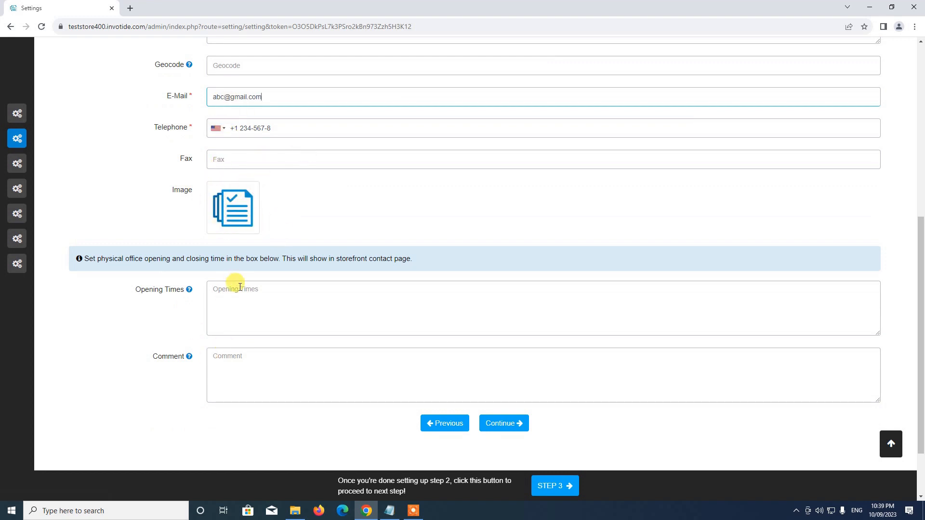
{"action": "scroll", "coordinate": [212, 298], "scroll_direction": "down", "scroll_amount": 2}
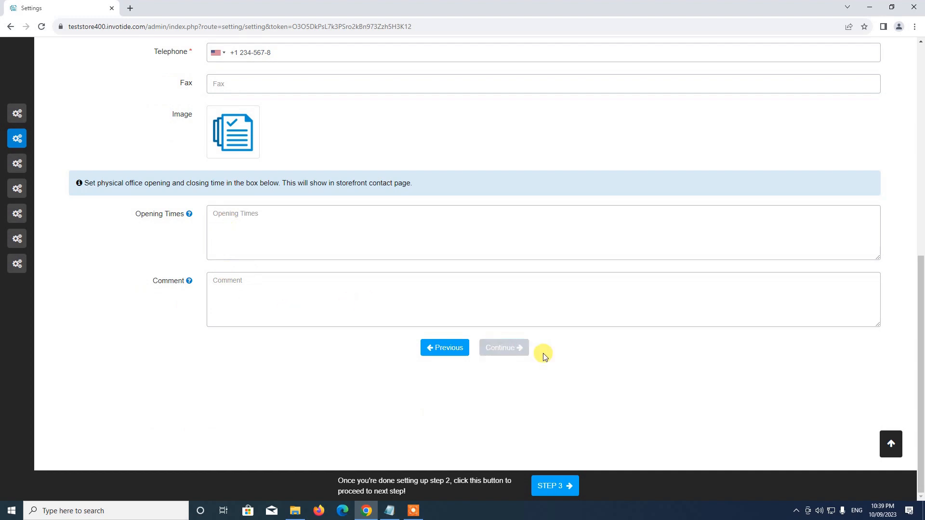
{"action": "left_click", "coordinate": [499, 349]}
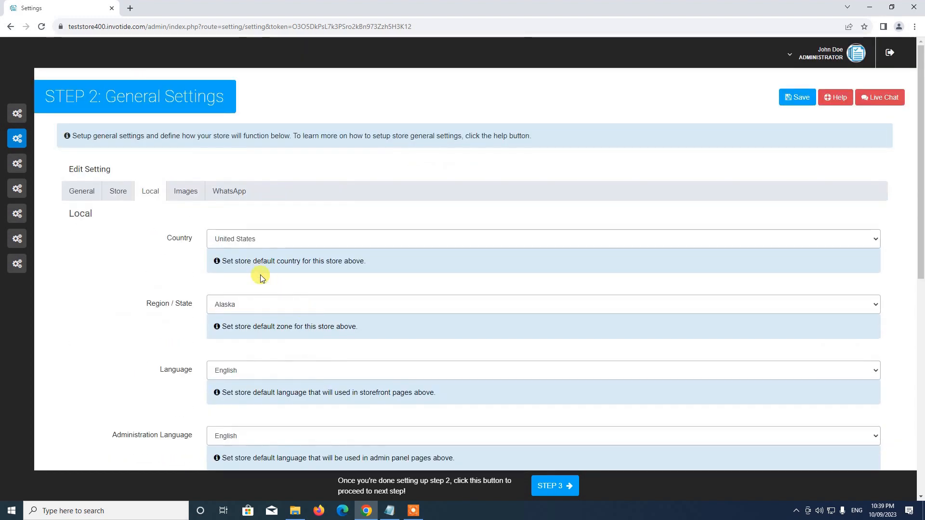
Keep United States, US Dollar, Centimeter and Kilogram as Local defaults and go to Images
{"action": "scroll", "coordinate": [208, 244], "scroll_direction": "down", "scroll_amount": 3}
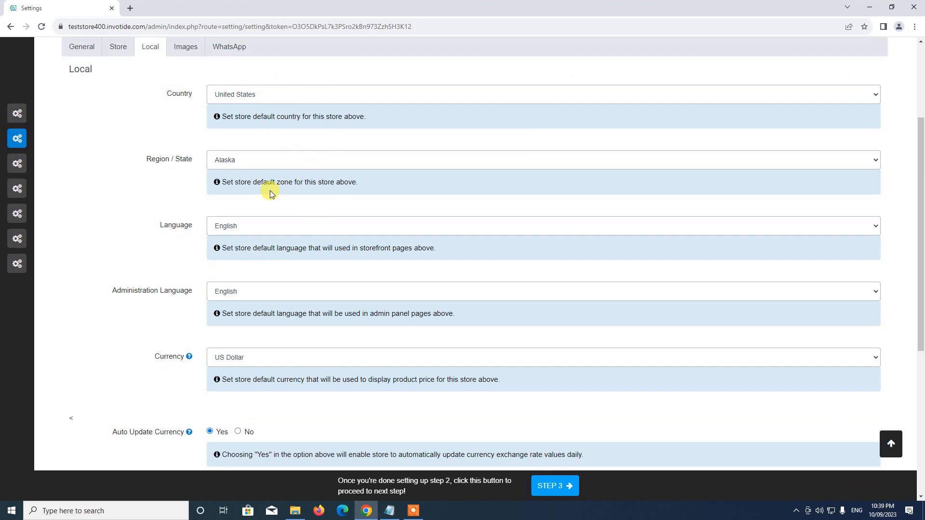
{"action": "scroll", "coordinate": [231, 187], "scroll_direction": "down", "scroll_amount": 2}
{"action": "scroll", "coordinate": [217, 279], "scroll_direction": "down", "scroll_amount": 2}
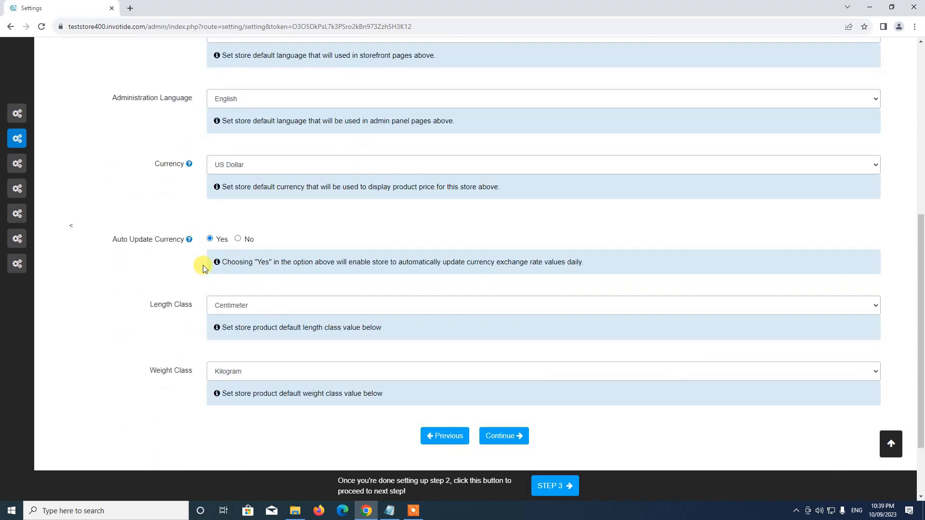
{"action": "scroll", "coordinate": [212, 241], "scroll_direction": "down", "scroll_amount": 2}
{"action": "scroll", "coordinate": [233, 229], "scroll_direction": "up", "scroll_amount": 4}
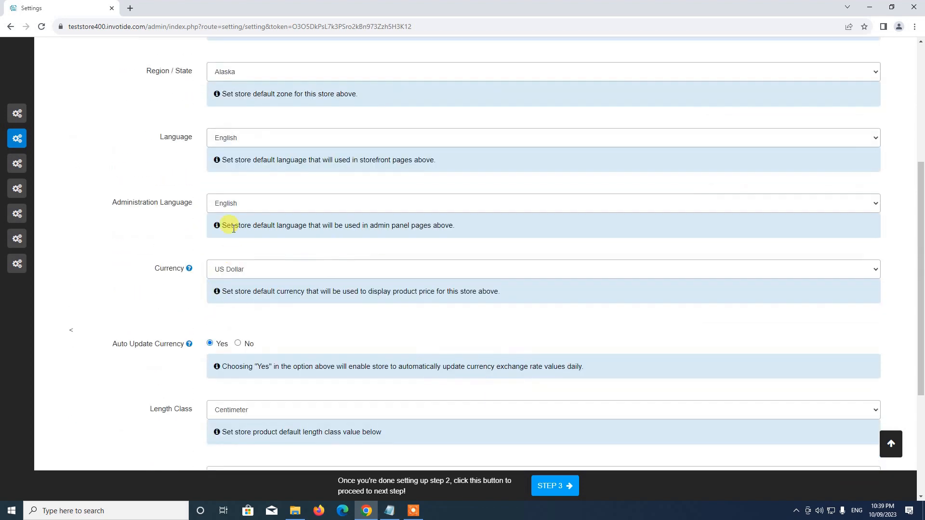
{"action": "scroll", "coordinate": [233, 229], "scroll_direction": "down", "scroll_amount": 2}
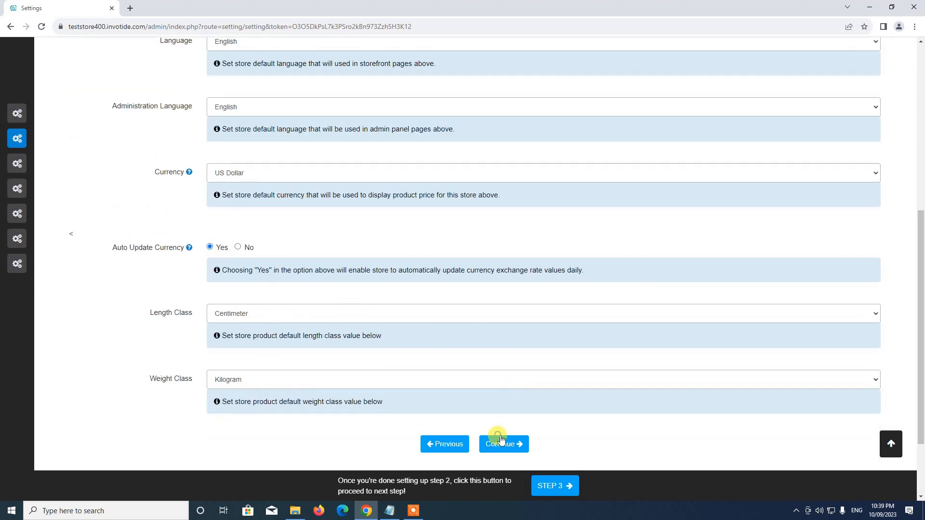
{"action": "left_click", "coordinate": [499, 435]}
{"action": "scroll", "coordinate": [270, 328], "scroll_direction": "up", "scroll_amount": 1}
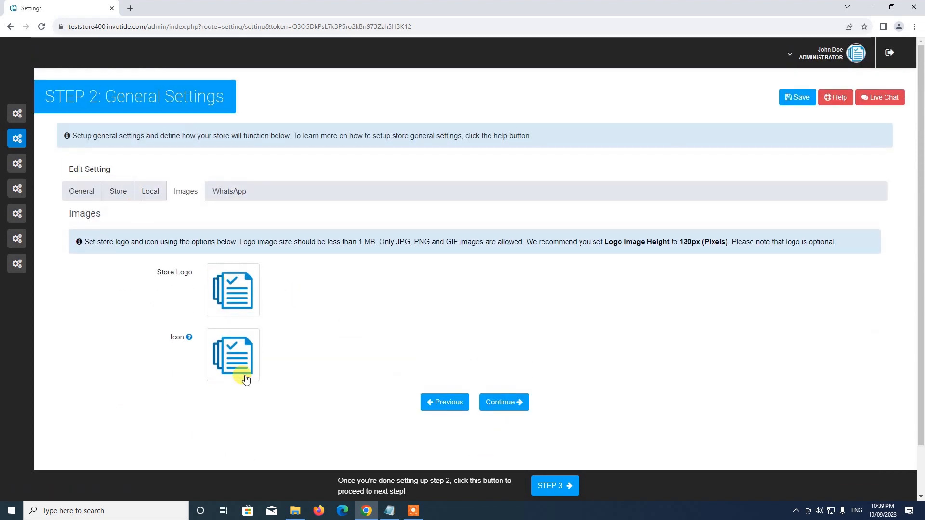
Pass the WhatsApp settings, save all general settings, and go to Step 3 products
{"action": "left_click", "coordinate": [480, 403]}
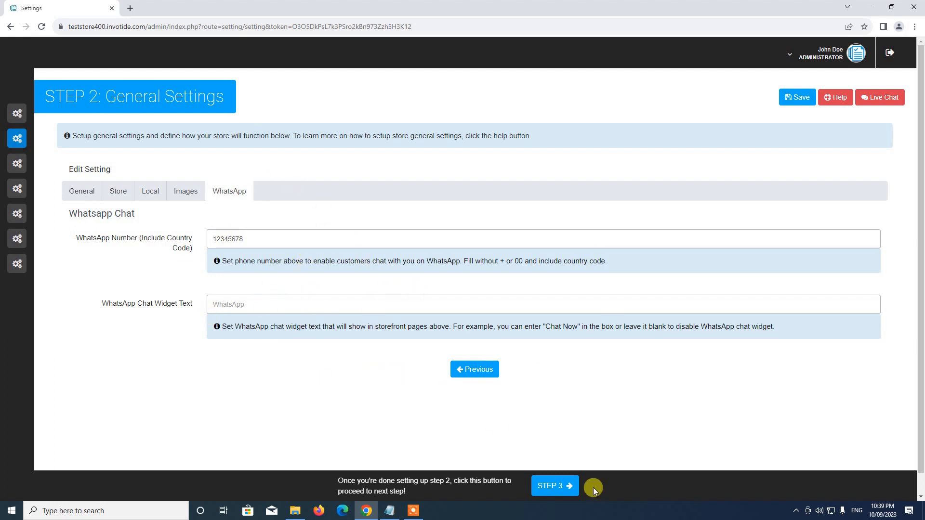
{"action": "left_click", "coordinate": [803, 98]}
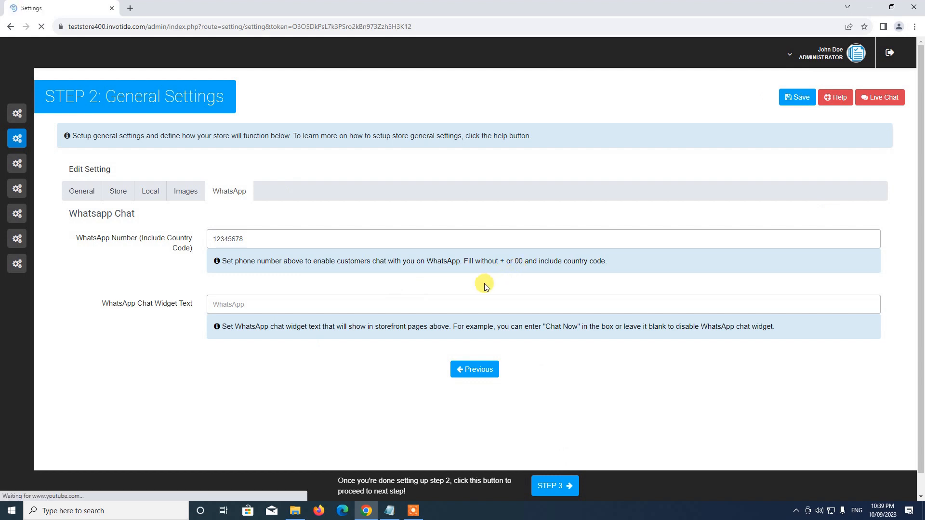
{"action": "scroll", "coordinate": [414, 308], "scroll_direction": "down", "scroll_amount": 2}
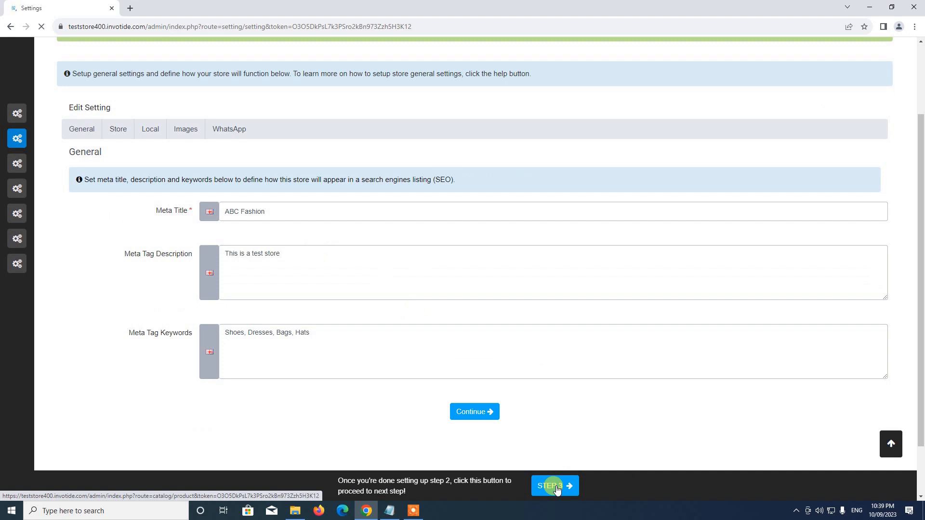
{"action": "mouse_move", "coordinate": [110, 114]}
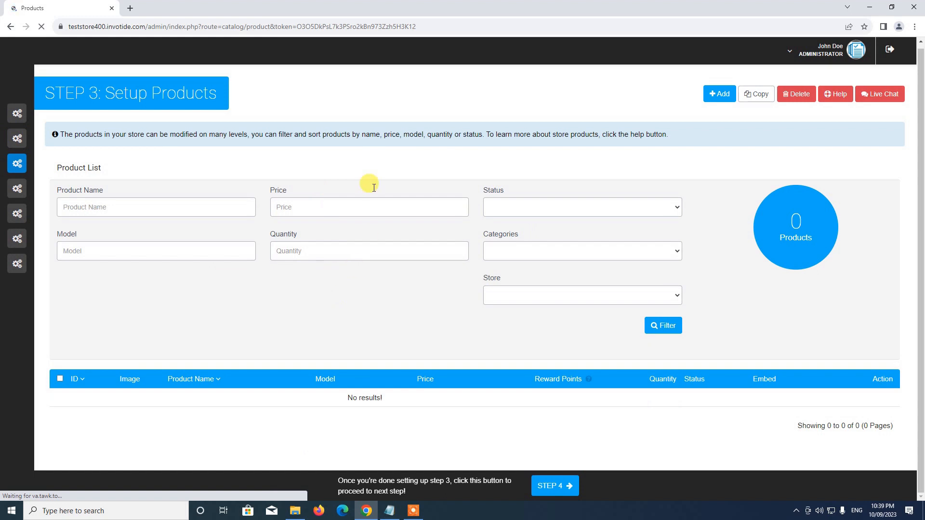
Begin a new product from the Product List's Add button
{"action": "left_click", "coordinate": [721, 95]}
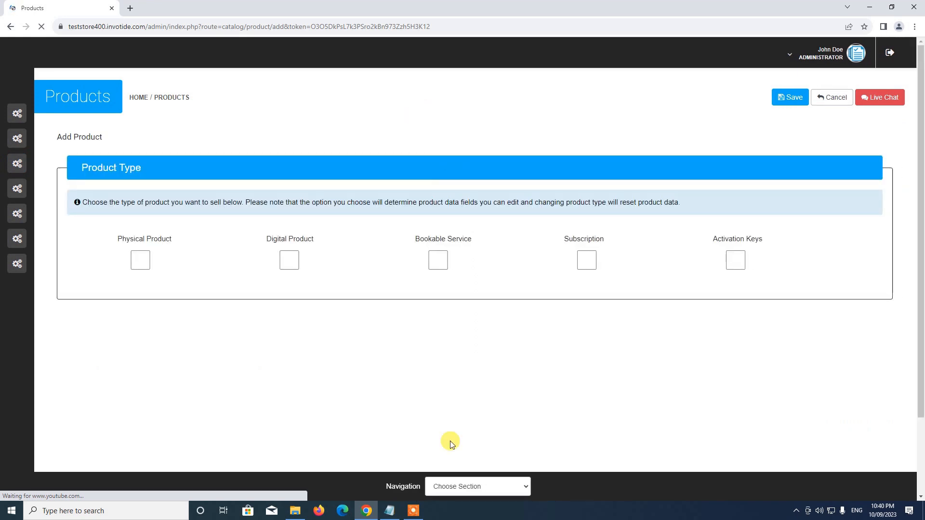
{"action": "left_click", "coordinate": [389, 511]}
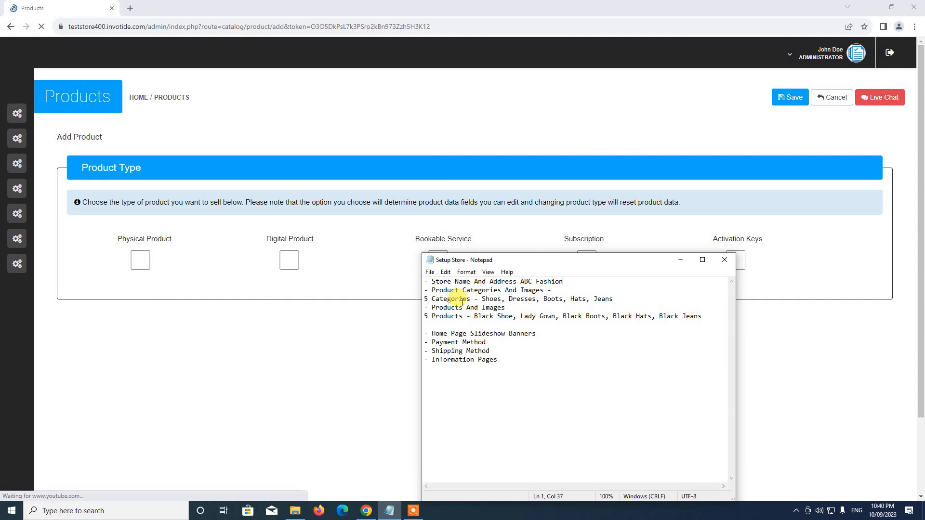
{"action": "left_click_drag", "start_coordinate": [558, 266], "coordinate": [563, 247]}
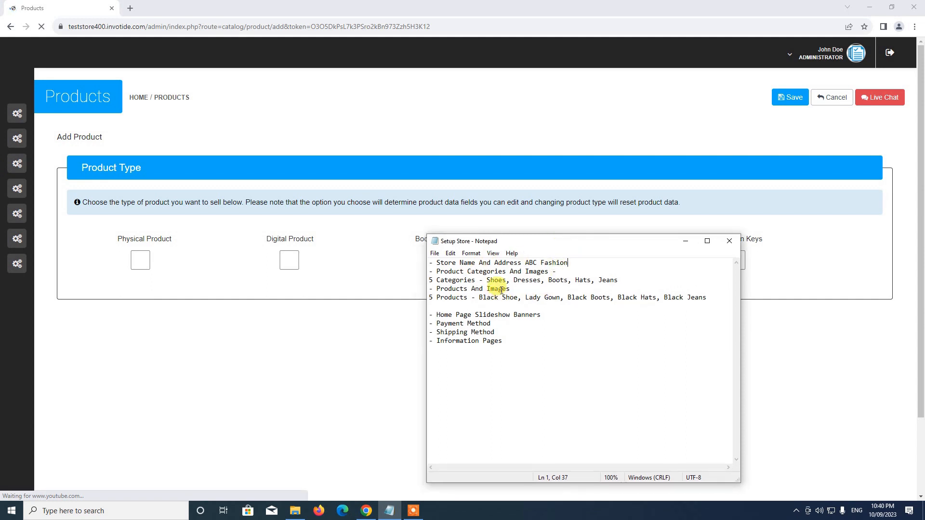
{"action": "left_click_drag", "start_coordinate": [479, 298], "coordinate": [507, 298]}
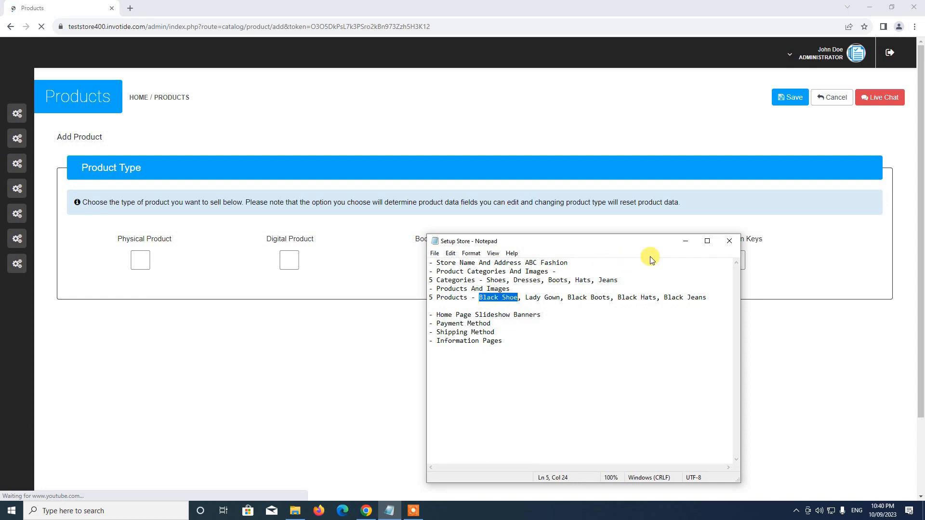
{"action": "left_click", "coordinate": [678, 243]}
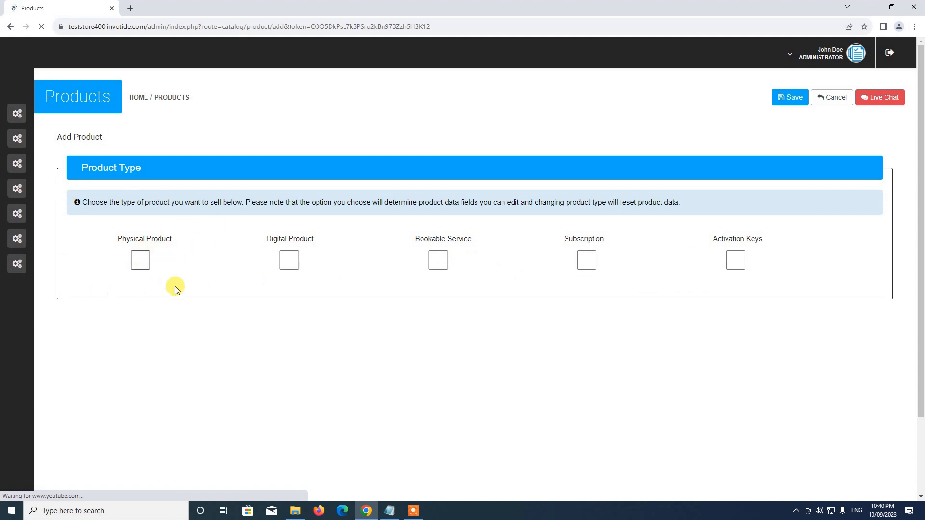
Make a physical product named Black Shoe described 'This is a test physical product.'
{"action": "left_click", "coordinate": [141, 260]}
{"action": "scroll", "coordinate": [206, 225], "scroll_direction": "down", "scroll_amount": 3}
{"action": "left_click", "coordinate": [263, 278]}
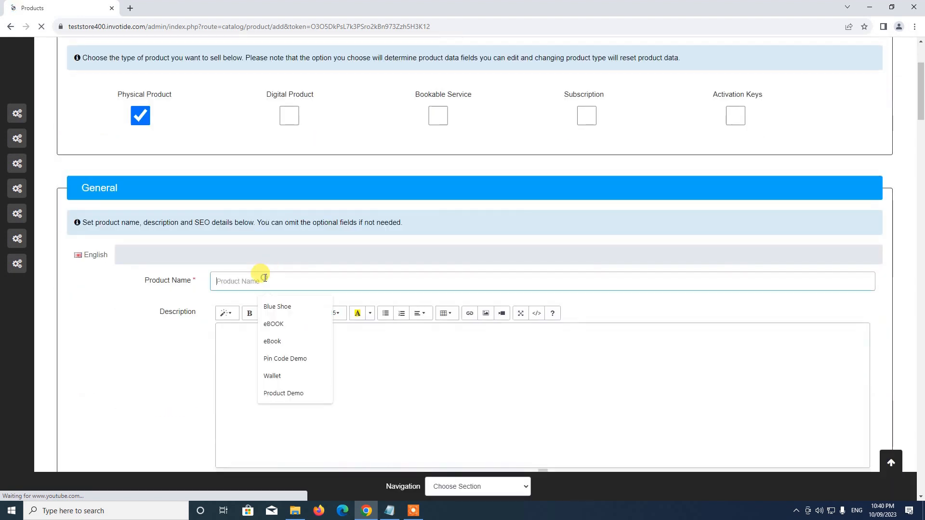
{"action": "type", "text": "Black Shoe"}
{"action": "left_click", "coordinate": [277, 359]}
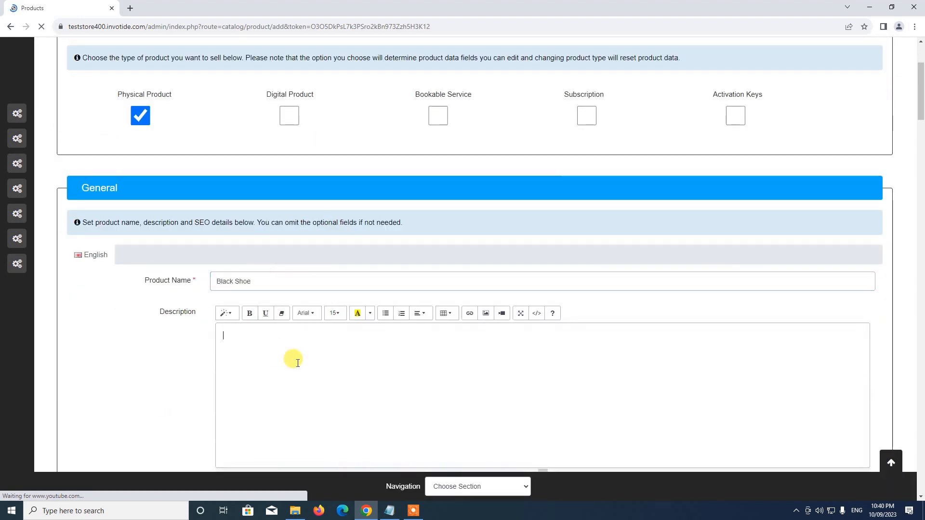
{"action": "type", "text": "This is a test physical pr"}
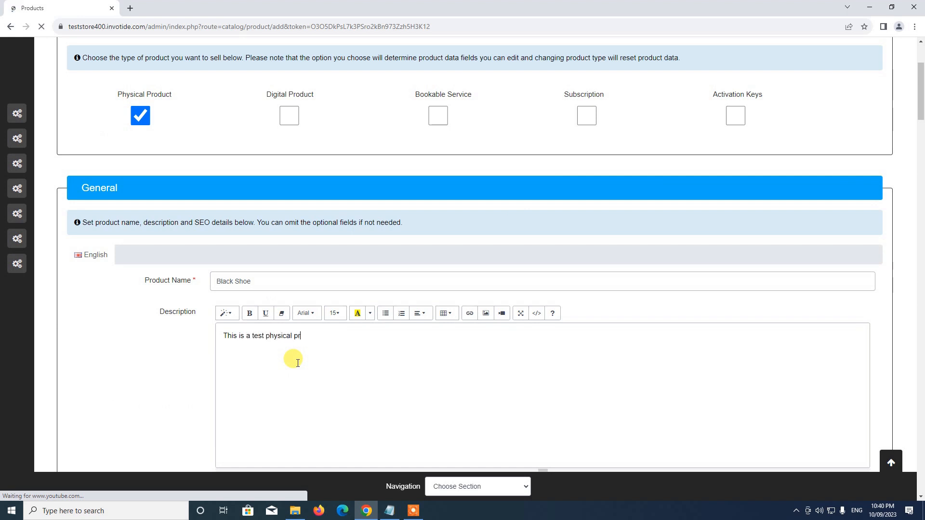
{"action": "type", "text": "."}
{"action": "scroll", "coordinate": [313, 352], "scroll_direction": "down", "scroll_amount": 4}
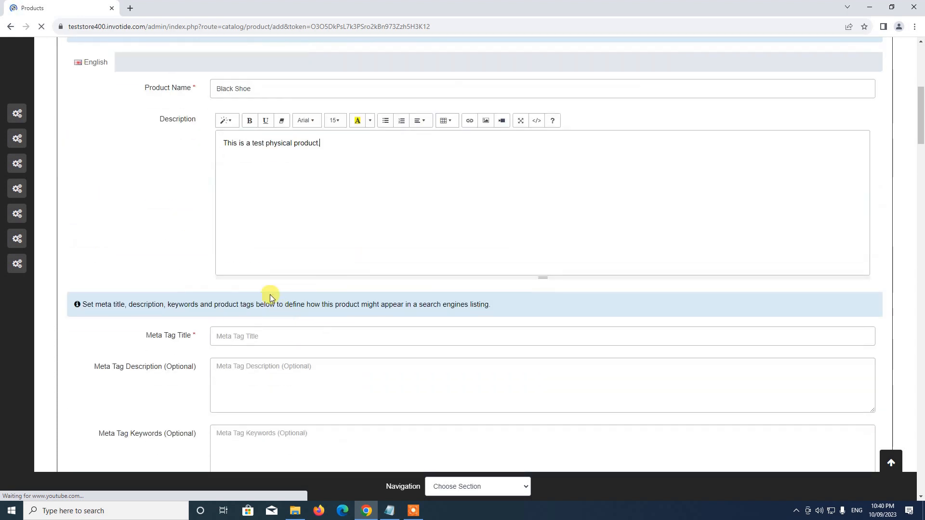
Set meta tag title Black Shoe and meta description 'This is a test physical product'
{"action": "left_click", "coordinate": [254, 338]}
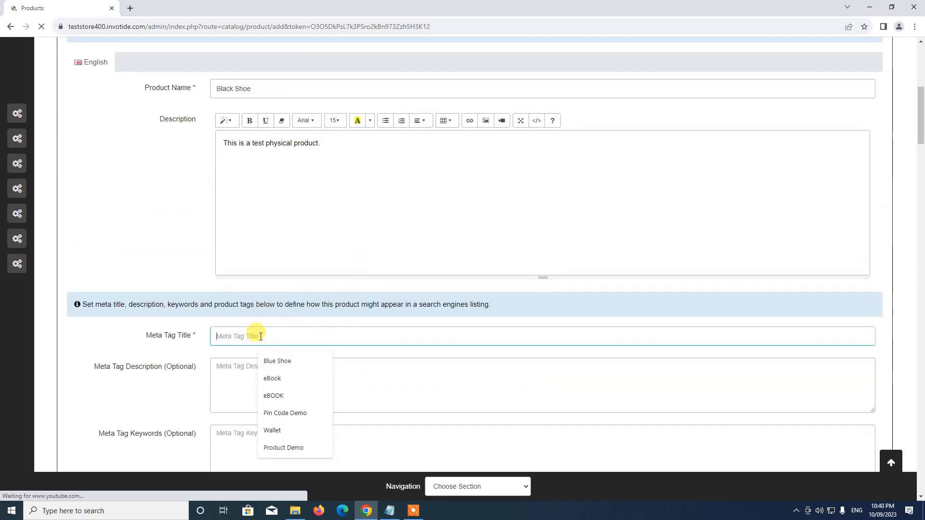
{"action": "type", "text": "Black Shoe"}
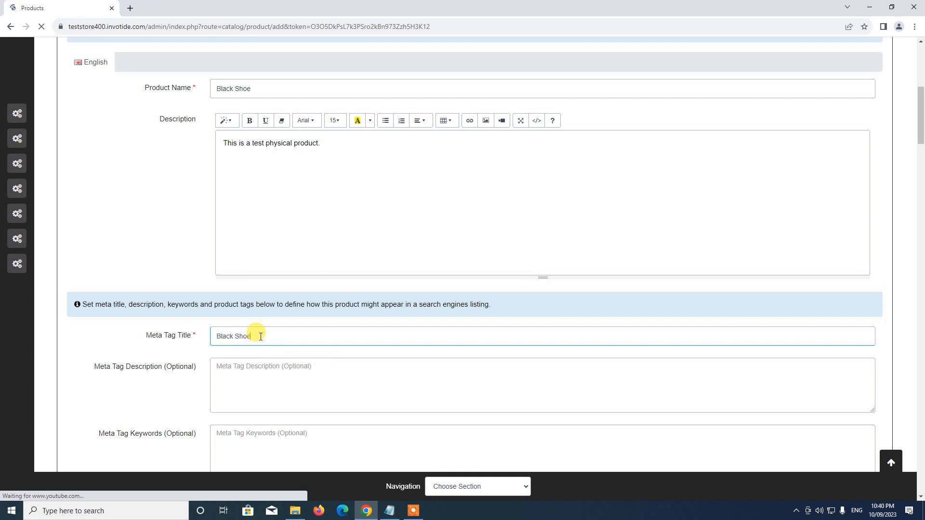
{"action": "left_click", "coordinate": [268, 390]}
{"action": "scroll", "coordinate": [268, 390], "scroll_direction": "down", "scroll_amount": 1}
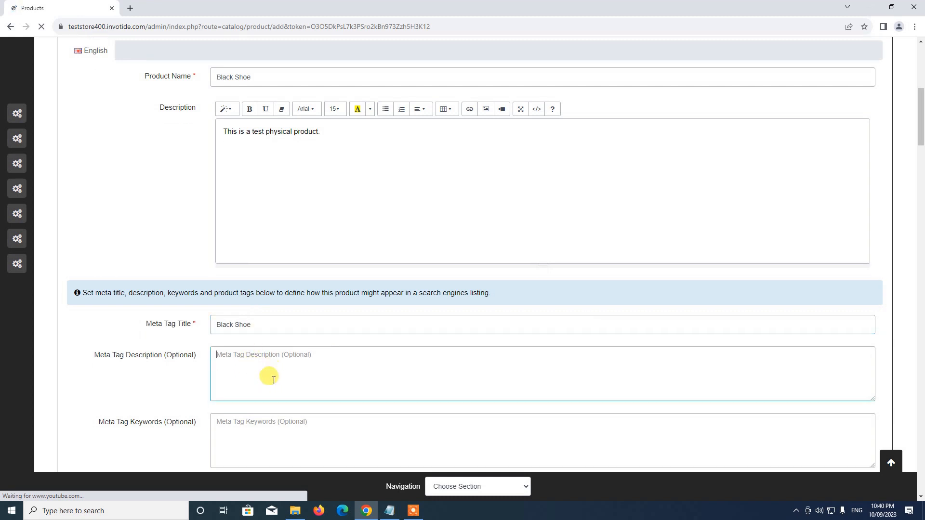
{"action": "type", "text": "This is a test physical product"}
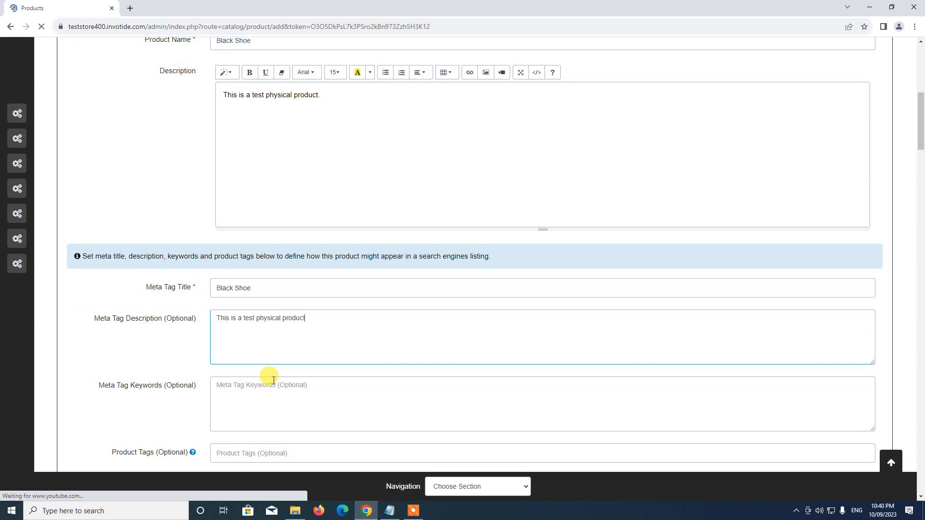
{"action": "scroll", "coordinate": [270, 337], "scroll_direction": "down", "scroll_amount": 5}
{"action": "scroll", "coordinate": [250, 255], "scroll_direction": "down", "scroll_amount": 5}
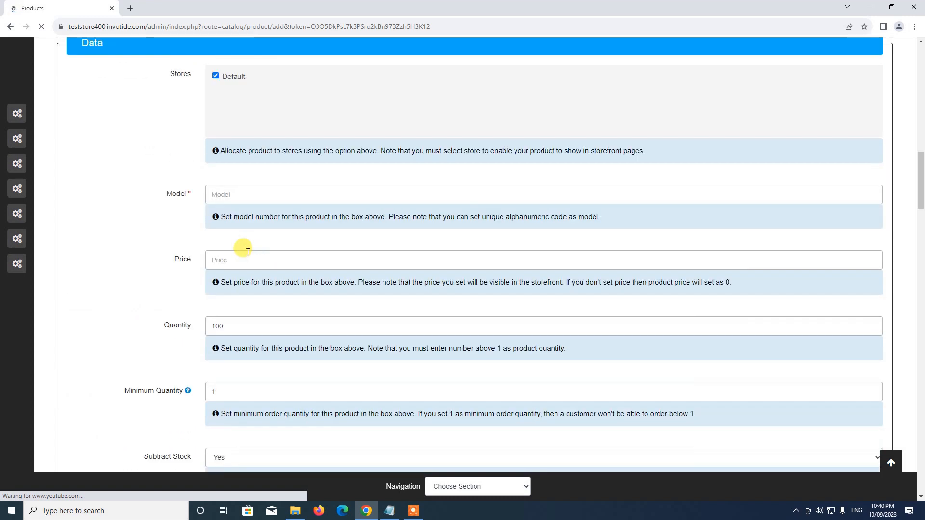
{"action": "left_click", "coordinate": [219, 193]}
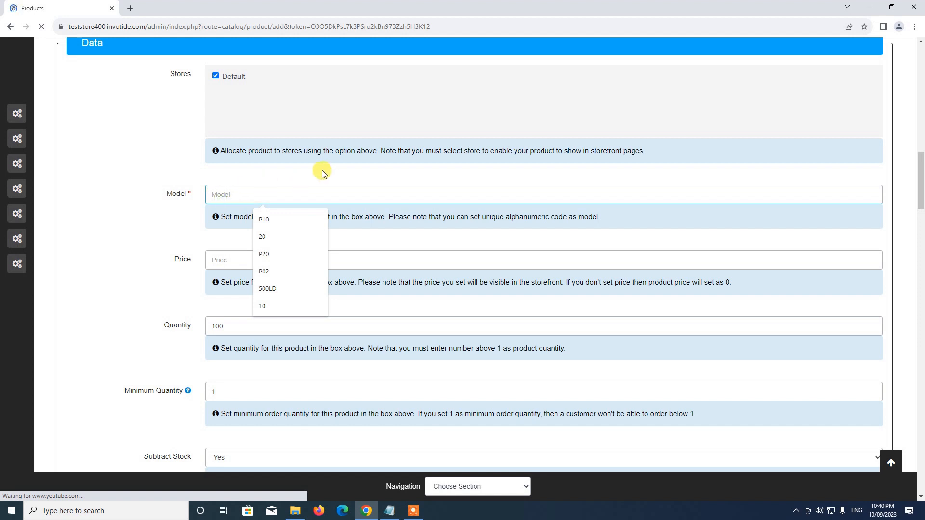
{"action": "type", "text": "B1"}
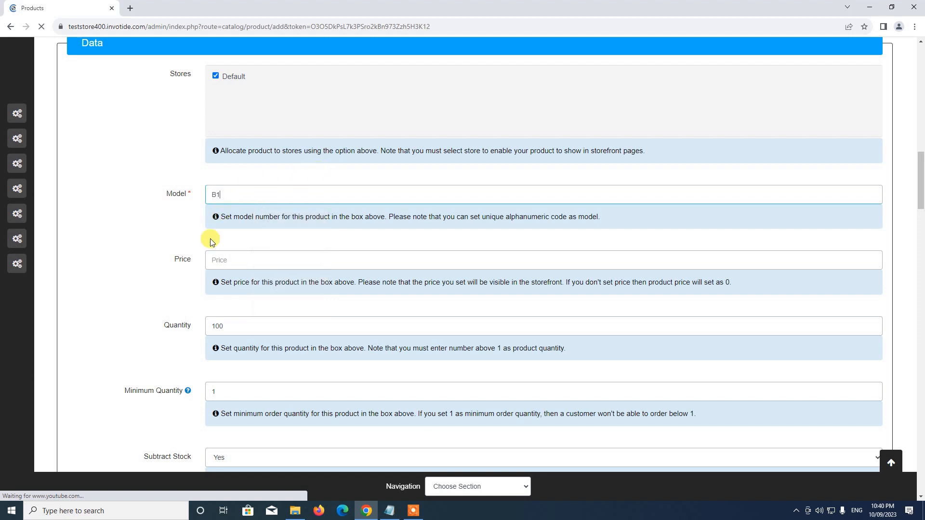
{"action": "left_click", "coordinate": [221, 259]}
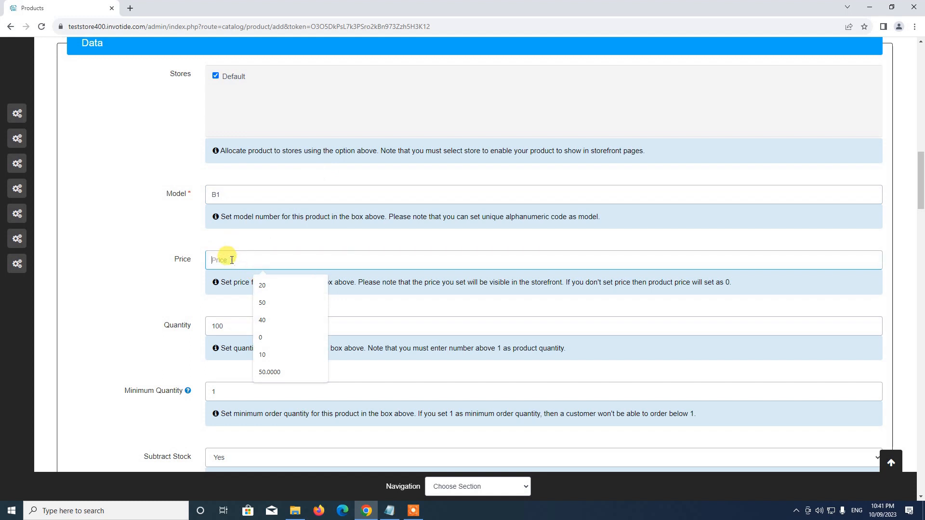
{"action": "type", "text": "20"}
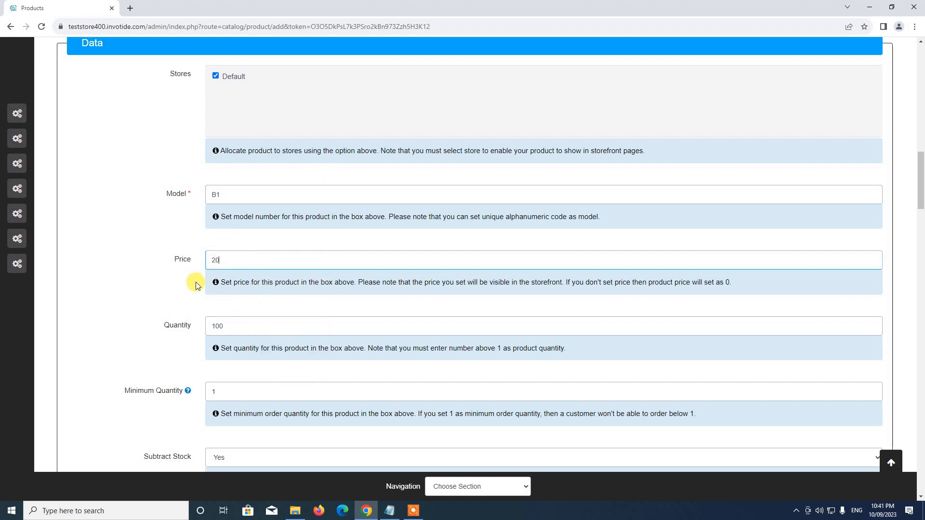
{"action": "scroll", "coordinate": [195, 285], "scroll_direction": "down", "scroll_amount": 3}
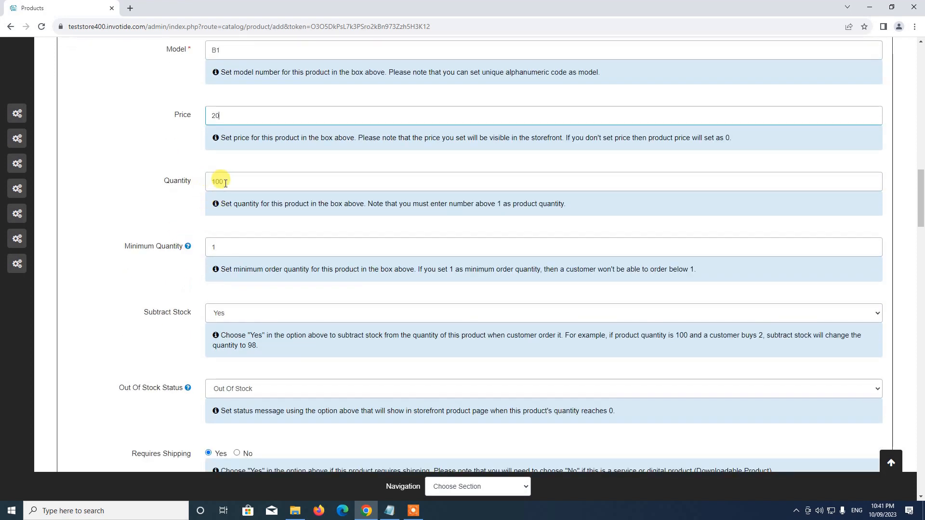
{"action": "scroll", "coordinate": [219, 221], "scroll_direction": "down", "scroll_amount": 2}
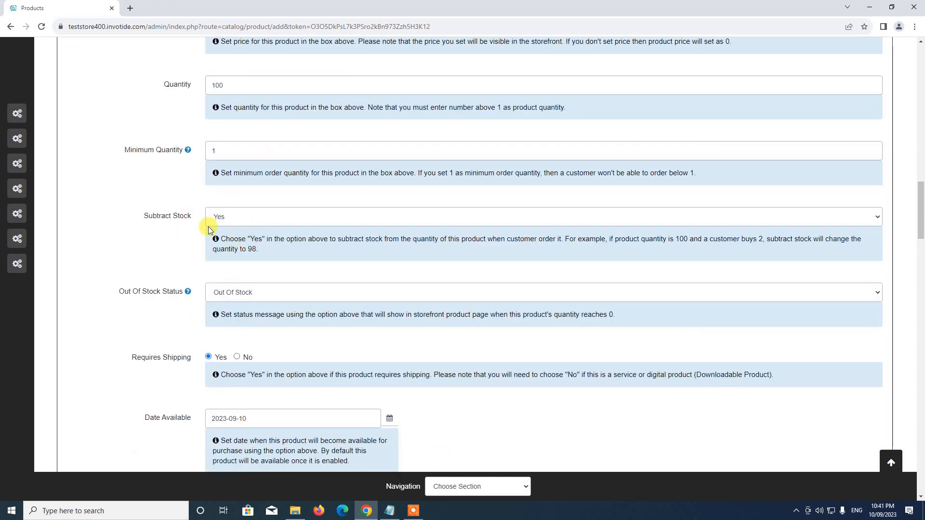
{"action": "scroll", "coordinate": [217, 270], "scroll_direction": "down", "scroll_amount": 2}
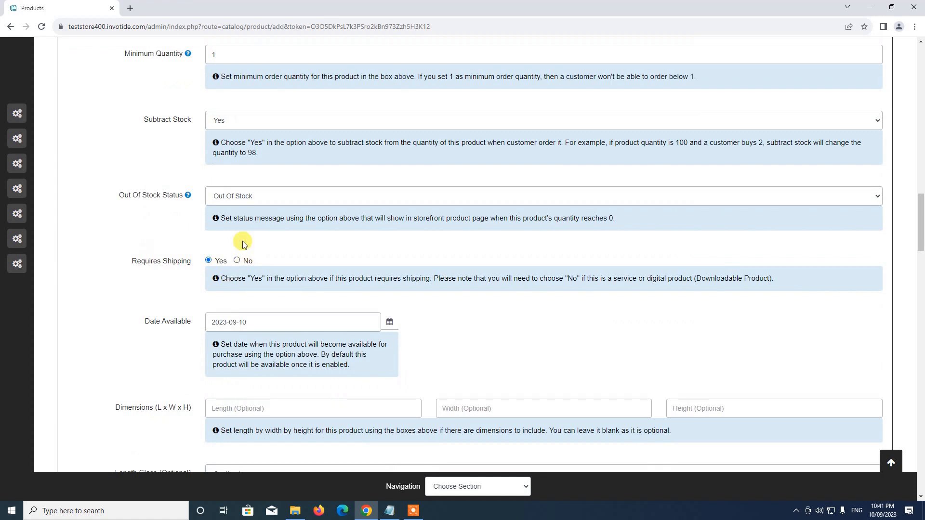
{"action": "scroll", "coordinate": [219, 273], "scroll_direction": "down", "scroll_amount": 8}
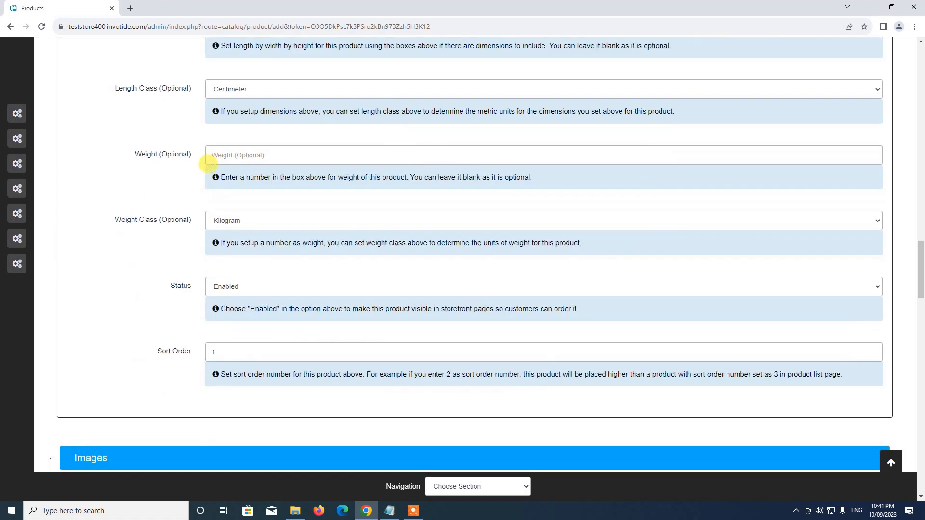
{"action": "scroll", "coordinate": [294, 254], "scroll_direction": "up", "scroll_amount": 4}
{"action": "scroll", "coordinate": [287, 231], "scroll_direction": "down", "scroll_amount": 1}
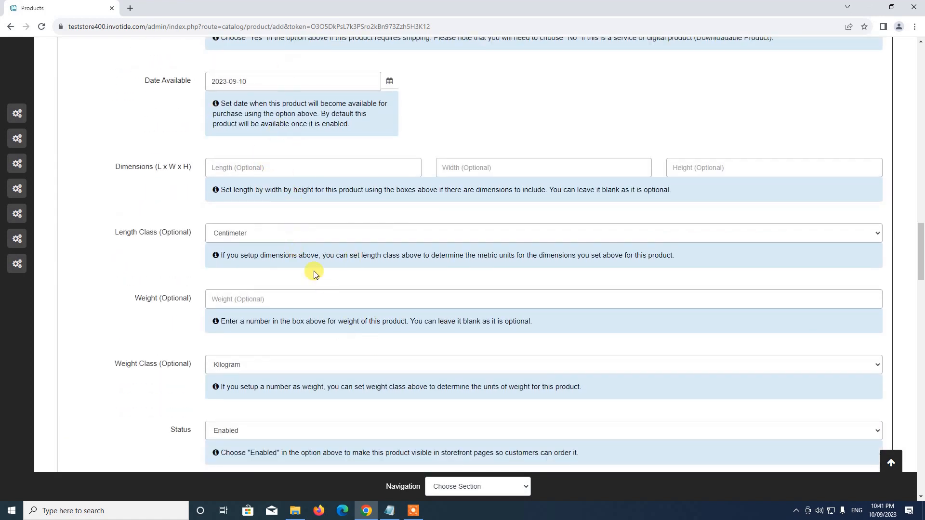
{"action": "scroll", "coordinate": [270, 337], "scroll_direction": "down", "scroll_amount": 3}
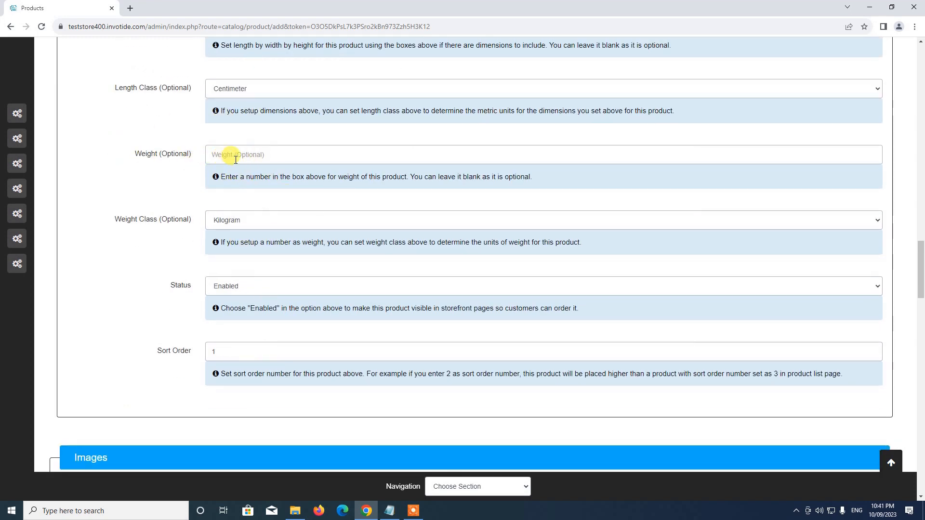
{"action": "scroll", "coordinate": [254, 181], "scroll_direction": "down", "scroll_amount": 1}
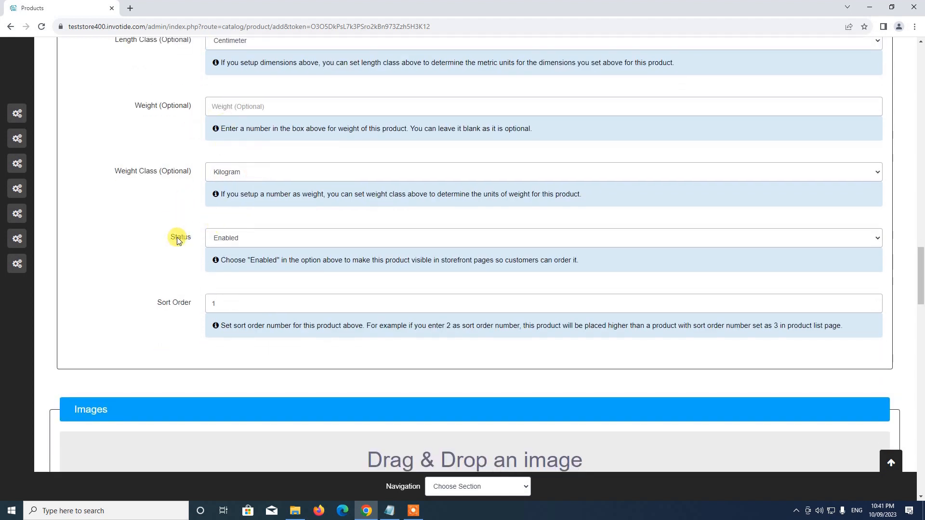
{"action": "left_click", "coordinate": [240, 243]}
{"action": "left_click", "coordinate": [227, 253]}
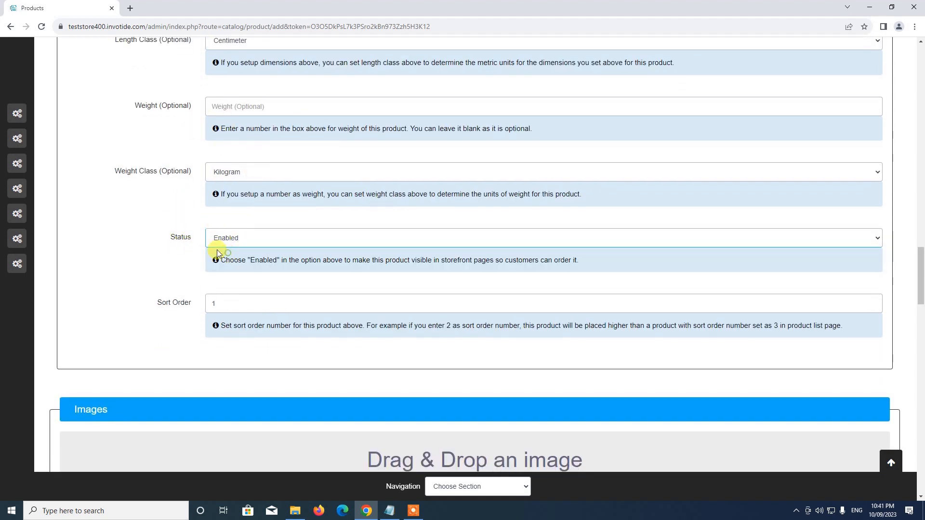
{"action": "scroll", "coordinate": [218, 244], "scroll_direction": "down", "scroll_amount": 2}
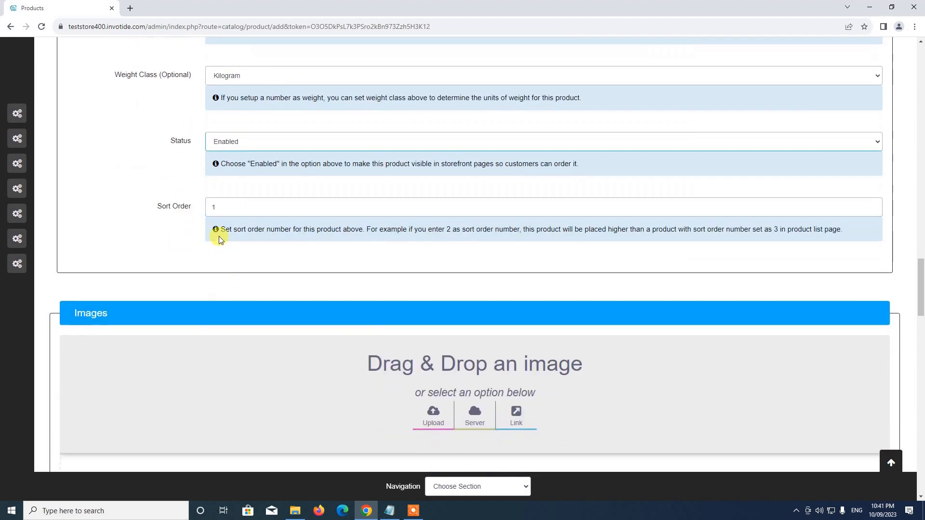
{"action": "left_click", "coordinate": [223, 198]}
{"action": "left_click", "coordinate": [176, 206]}
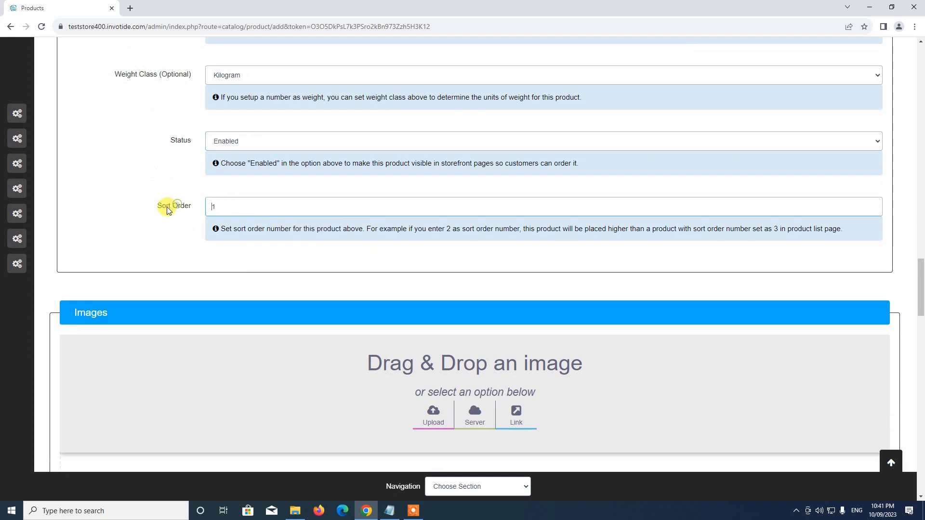
{"action": "scroll", "coordinate": [479, 232], "scroll_direction": "down", "scroll_amount": 5}
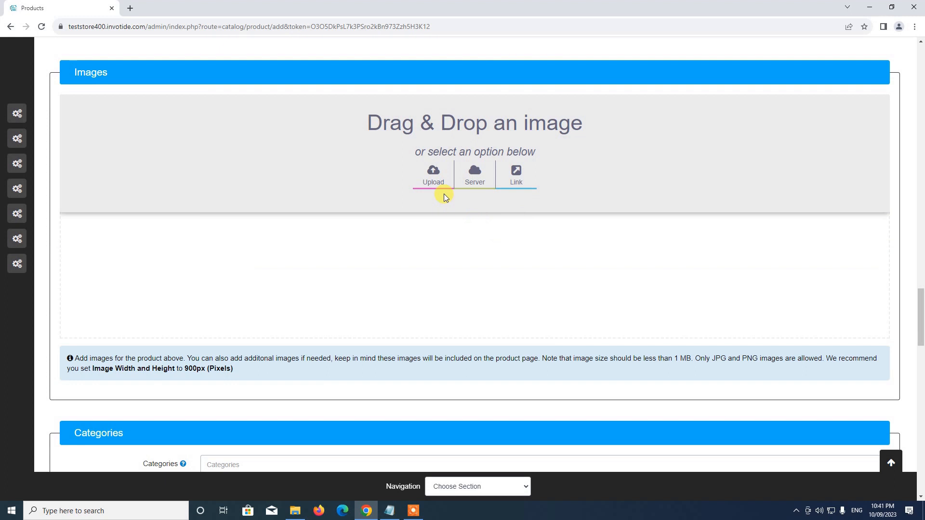
Upload the black shoe image from Downloads > Store Setup > Products as the product image
{"action": "left_click", "coordinate": [428, 175]}
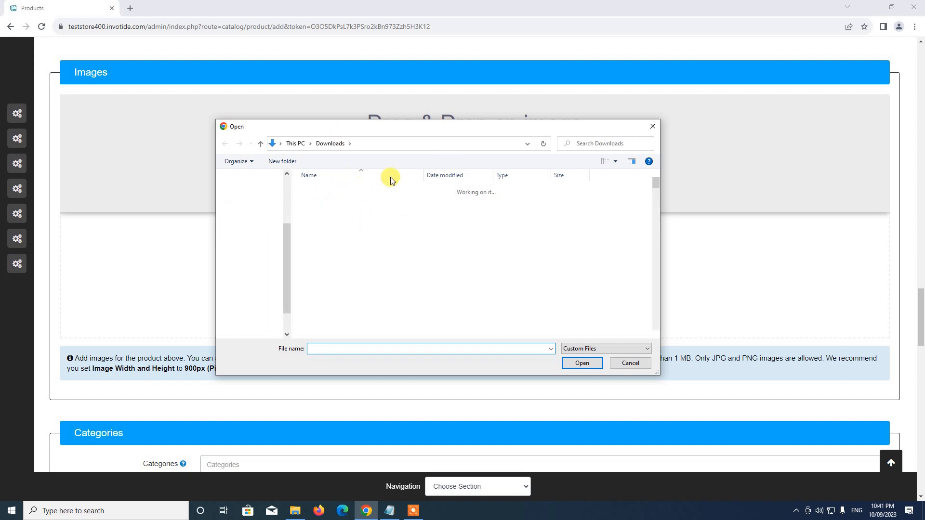
{"action": "double_click", "coordinate": [325, 202]}
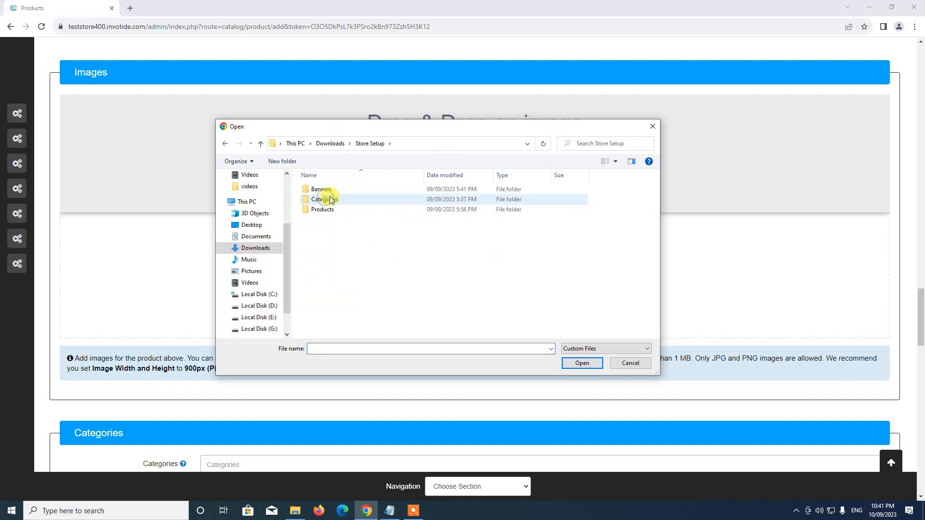
{"action": "double_click", "coordinate": [331, 209]}
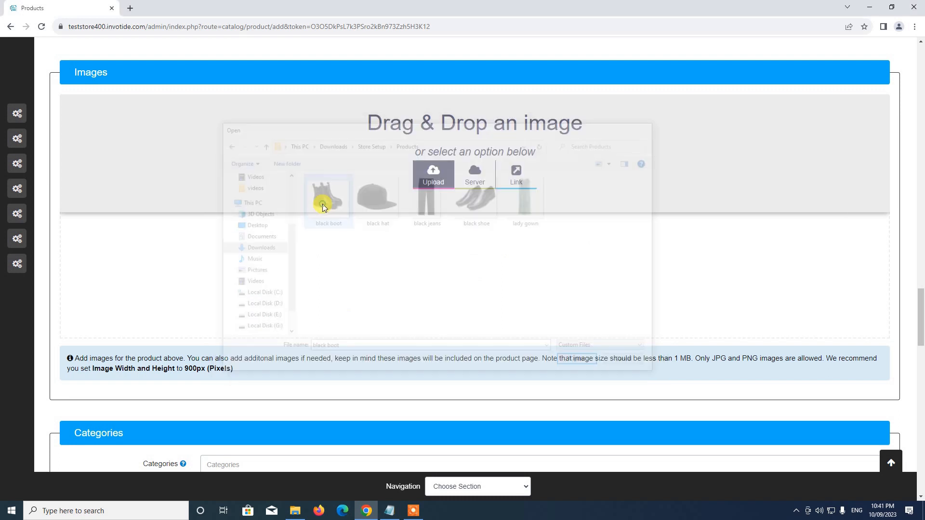
{"action": "scroll", "coordinate": [496, 271], "scroll_direction": "down", "scroll_amount": 4}
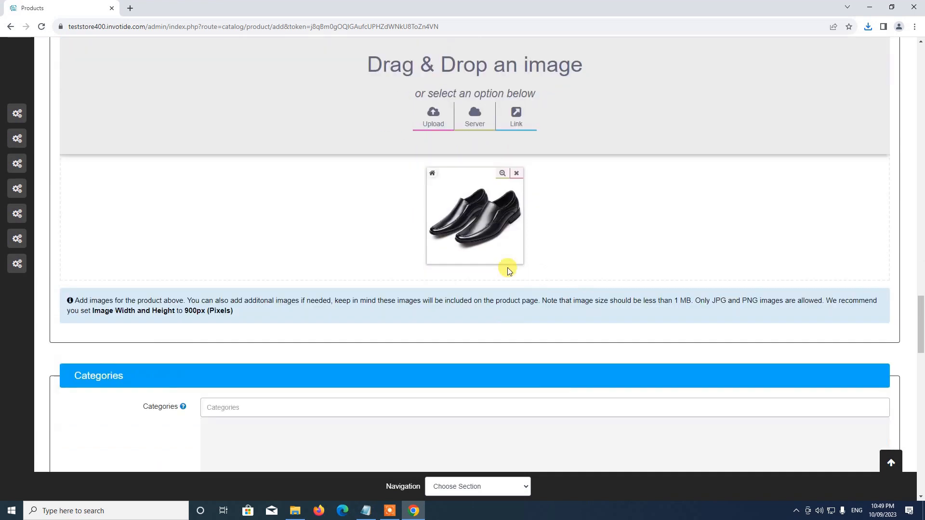
{"action": "scroll", "coordinate": [478, 217], "scroll_direction": "up", "scroll_amount": 4}
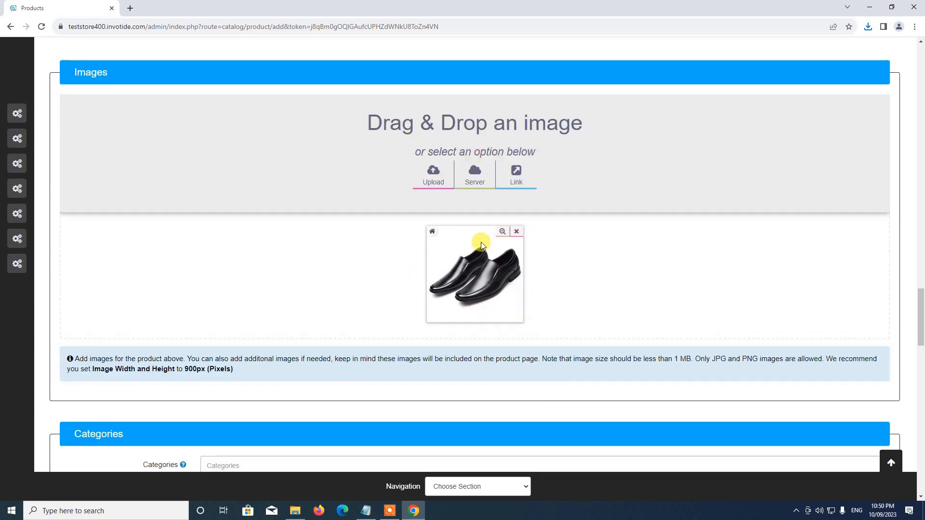
{"action": "scroll", "coordinate": [486, 265], "scroll_direction": "down", "scroll_amount": 5}
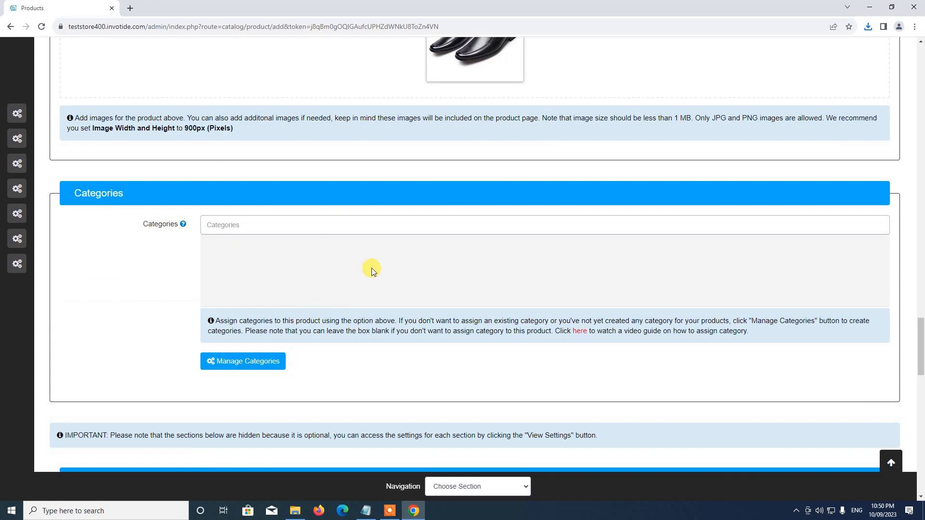
Open Manage Categories from the product's Categories section, showing no categories, and view setup notes
{"action": "scroll", "coordinate": [483, 194], "scroll_direction": "up", "scroll_amount": 3}
{"action": "scroll", "coordinate": [526, 198], "scroll_direction": "down", "scroll_amount": 4}
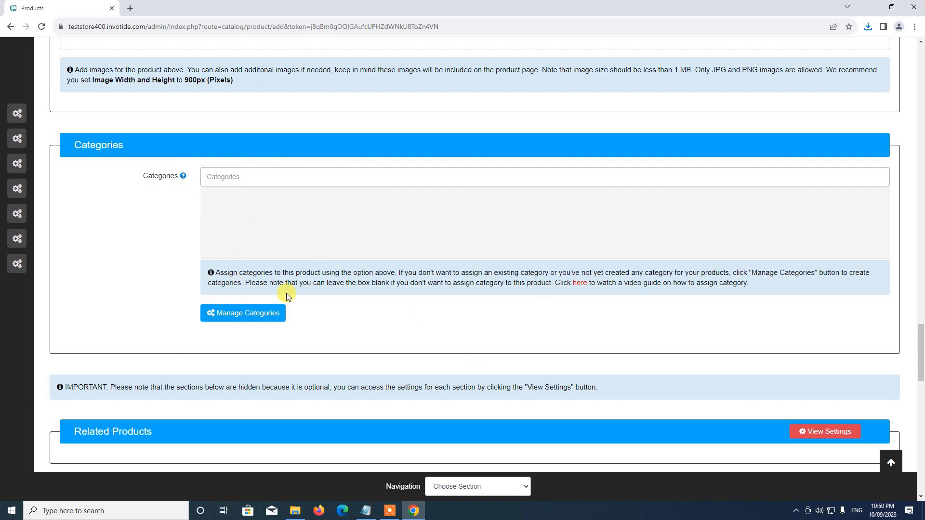
{"action": "left_click", "coordinate": [242, 315]}
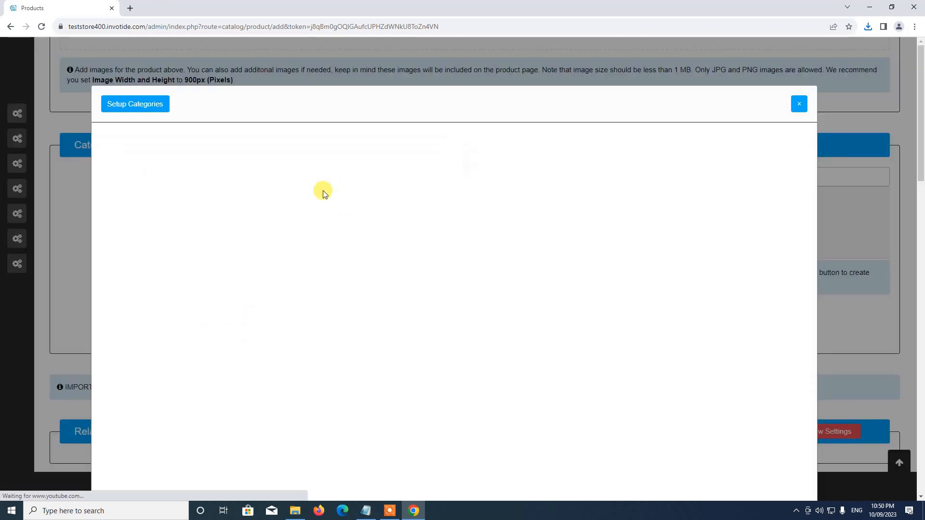
{"action": "scroll", "coordinate": [351, 383], "scroll_direction": "down", "scroll_amount": 3}
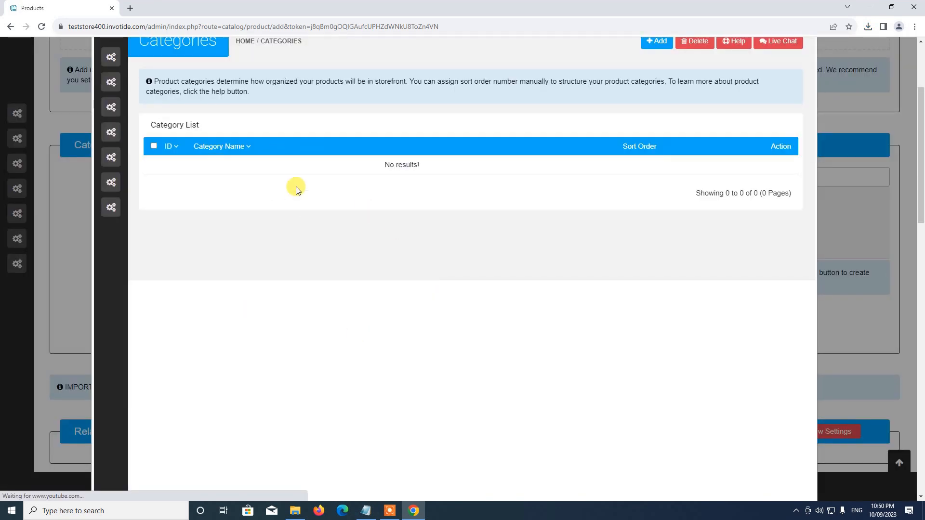
{"action": "scroll", "coordinate": [337, 264], "scroll_direction": "up", "scroll_amount": 2}
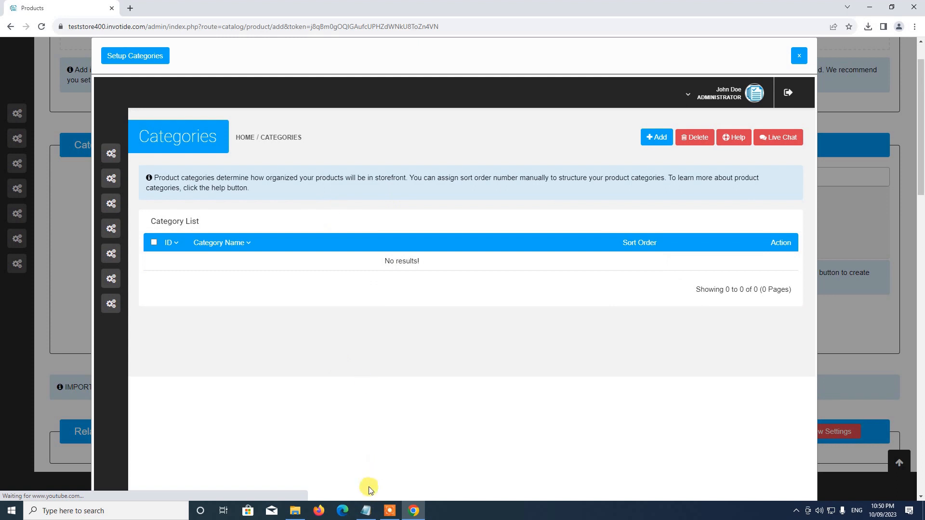
{"action": "left_click", "coordinate": [365, 510]}
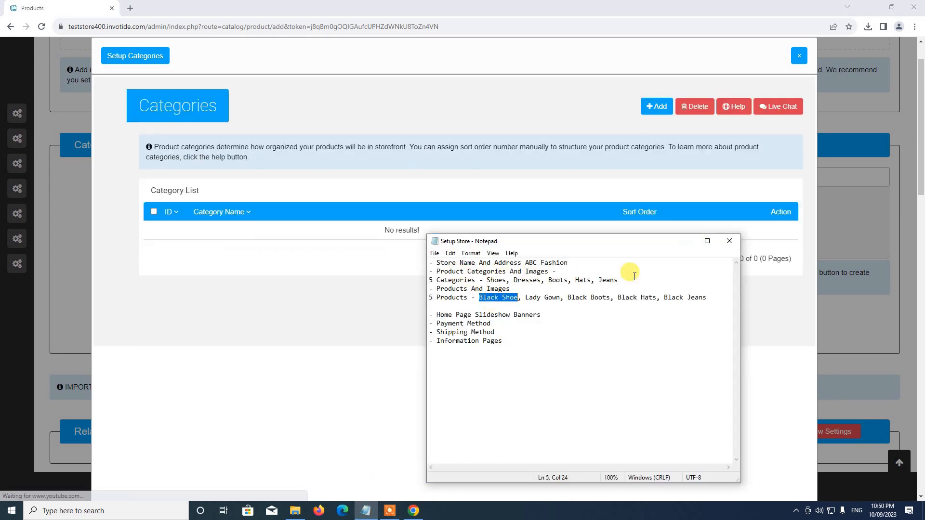
Select the word Shoes on the categories line of the setup notes, then return to the browser
{"action": "double_click", "coordinate": [499, 280]}
{"action": "left_click", "coordinate": [489, 285]}
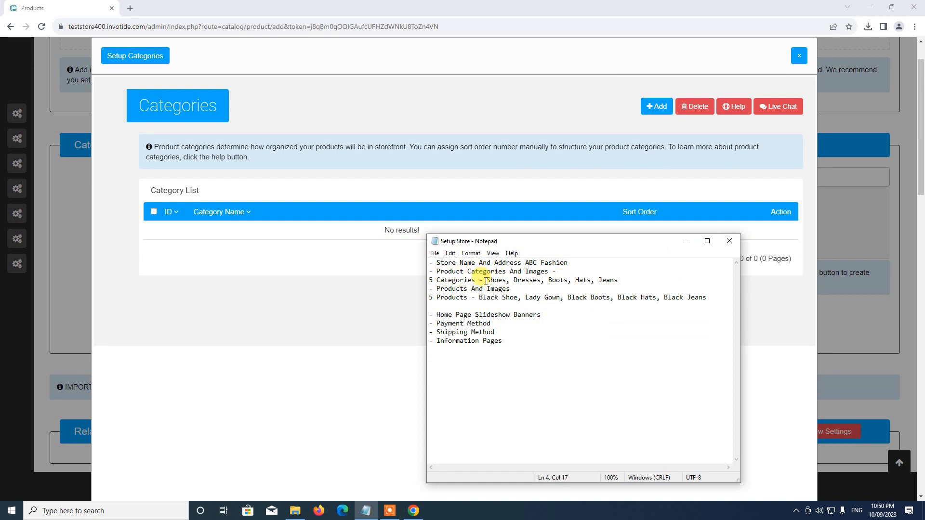
{"action": "triple_click", "coordinate": [486, 281]}
{"action": "left_click_drag", "start_coordinate": [486, 282], "coordinate": [507, 281]}
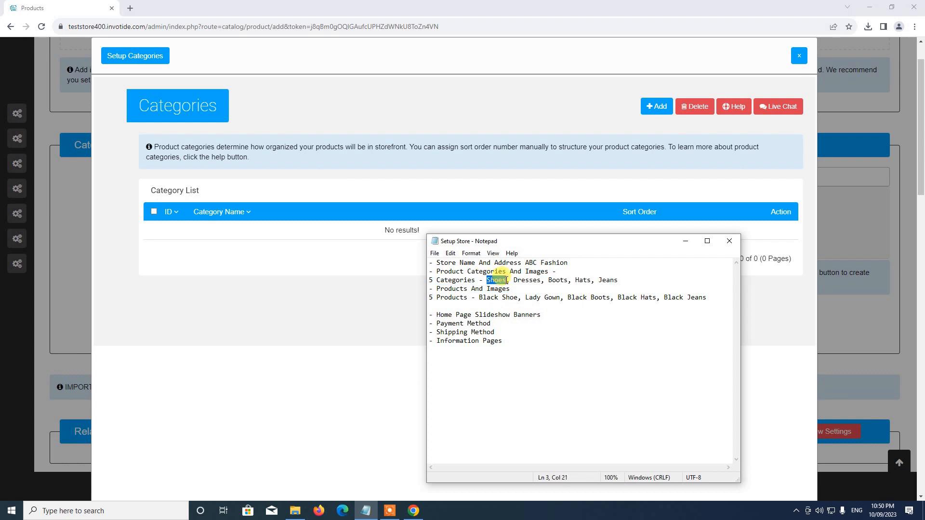
{"action": "left_click", "coordinate": [466, 126]}
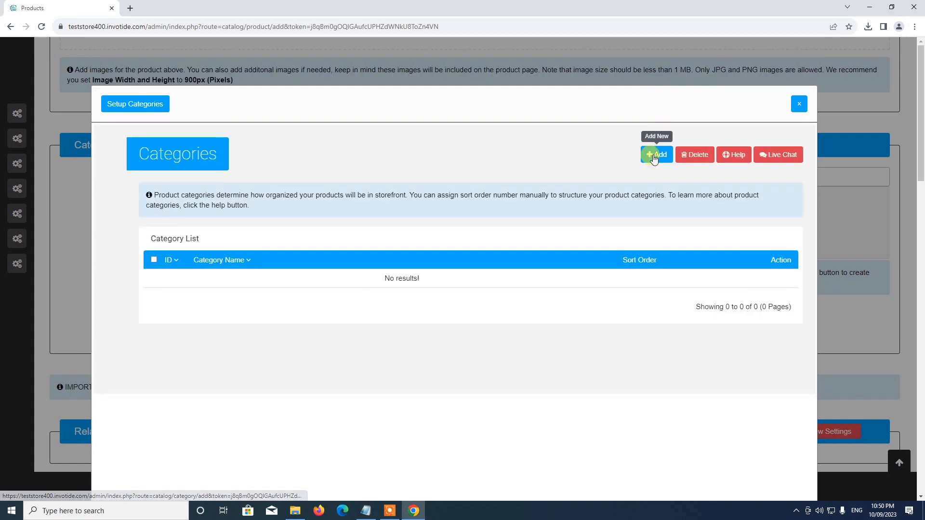
Add a category named Shoes with description 'This is a test category' and meta title Shoes
{"action": "left_click", "coordinate": [654, 153]}
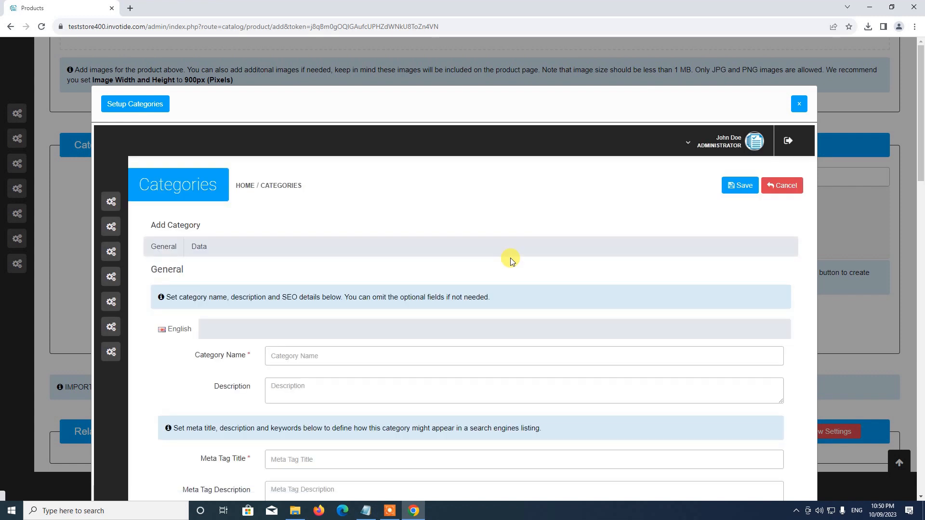
{"action": "scroll", "coordinate": [476, 238], "scroll_direction": "down", "scroll_amount": 4}
{"action": "left_click", "coordinate": [312, 180]}
{"action": "type", "text": "Shoes"}
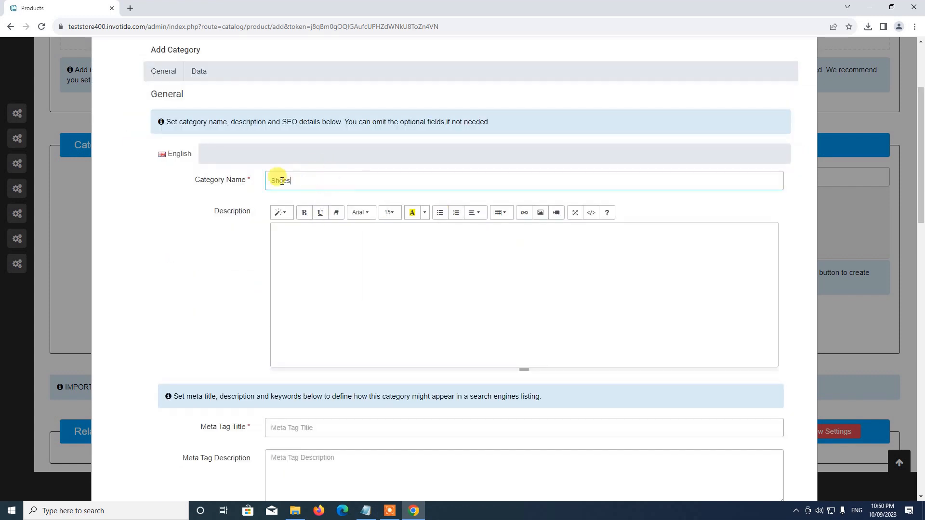
{"action": "left_click", "coordinate": [301, 254]}
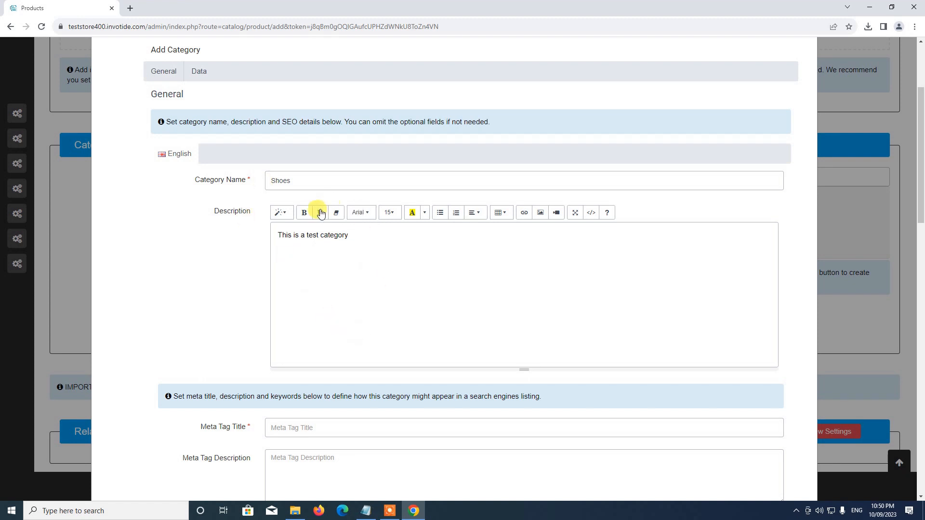
{"action": "scroll", "coordinate": [322, 318], "scroll_direction": "down", "scroll_amount": 5}
{"action": "left_click", "coordinate": [335, 188]}
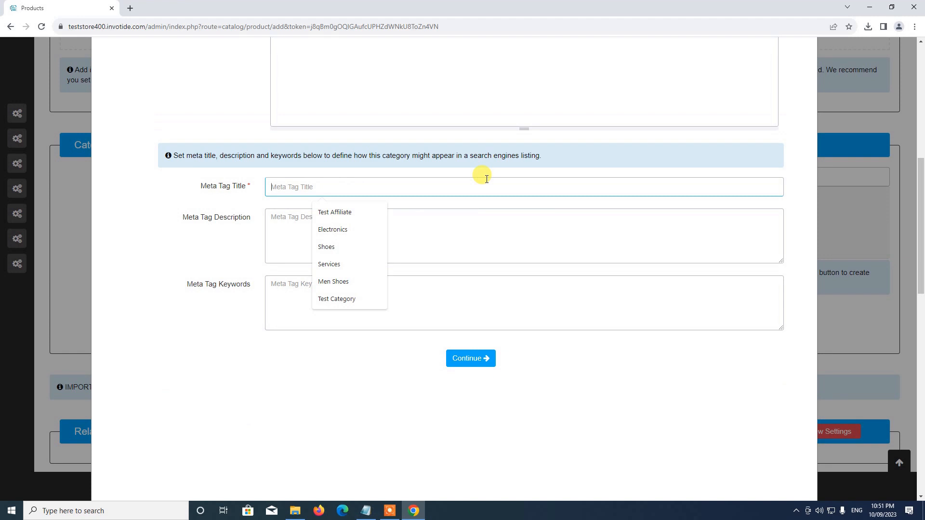
{"action": "type", "text": "Shoes"}
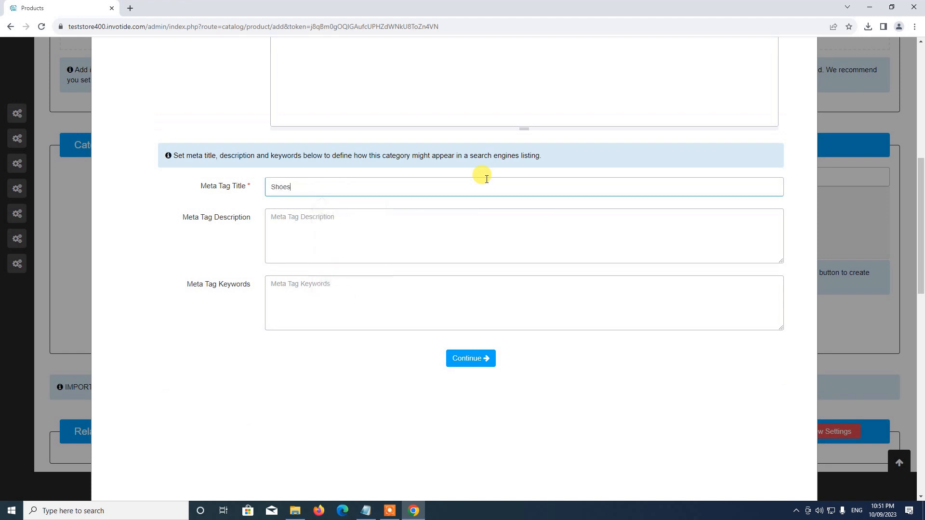
{"action": "left_click", "coordinate": [298, 249]}
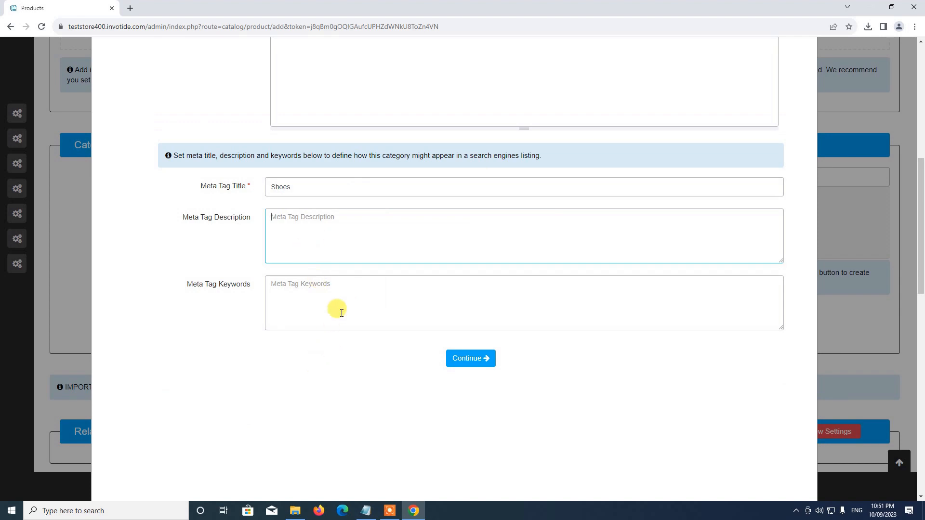
{"action": "left_click", "coordinate": [469, 357]}
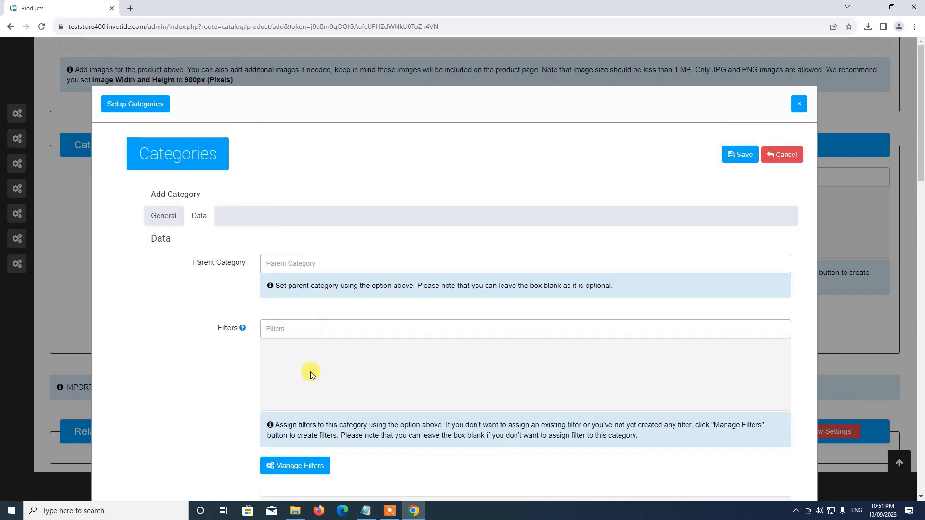
Enter shoes as the category's SEO keyword
{"action": "scroll", "coordinate": [310, 371], "scroll_direction": "down", "scroll_amount": 3}
{"action": "scroll", "coordinate": [332, 320], "scroll_direction": "down", "scroll_amount": 5}
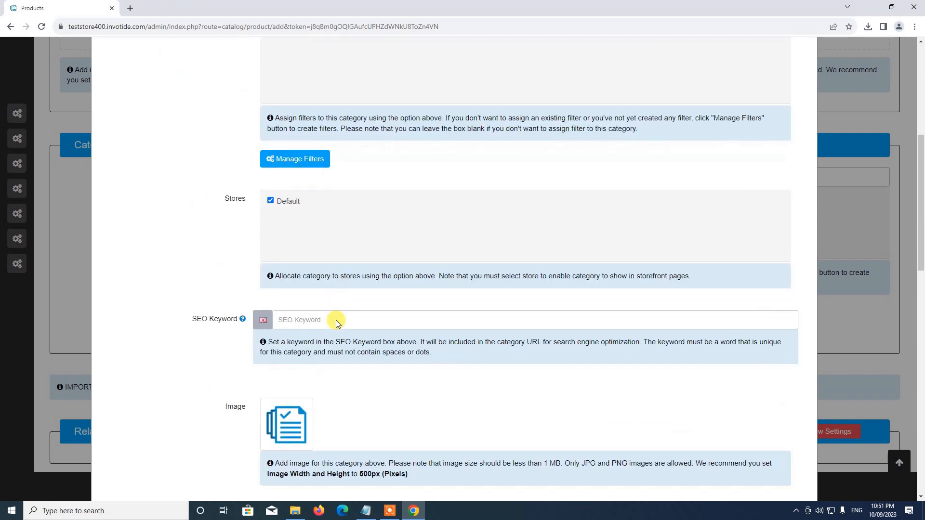
{"action": "scroll", "coordinate": [320, 191], "scroll_direction": "up", "scroll_amount": 4}
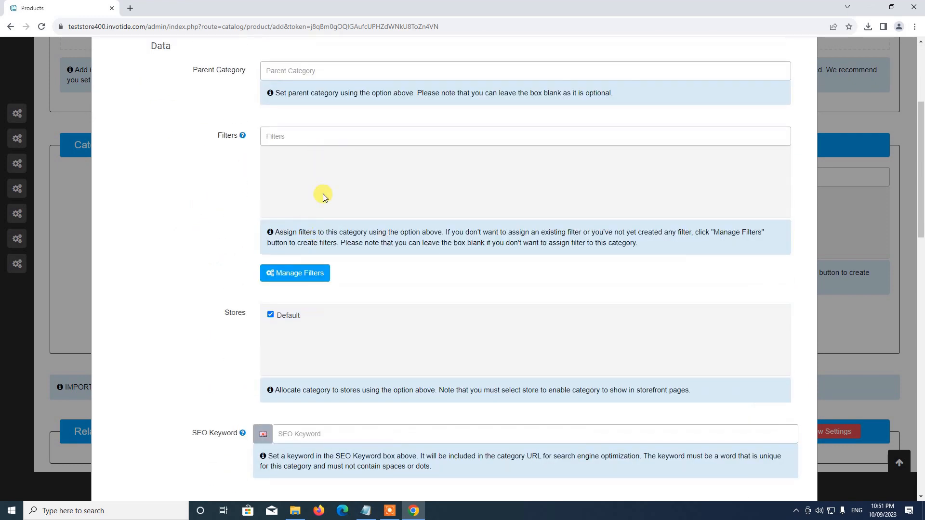
{"action": "scroll", "coordinate": [299, 275], "scroll_direction": "down", "scroll_amount": 1}
{"action": "scroll", "coordinate": [299, 275], "scroll_direction": "down", "scroll_amount": 2}
{"action": "left_click", "coordinate": [305, 282]}
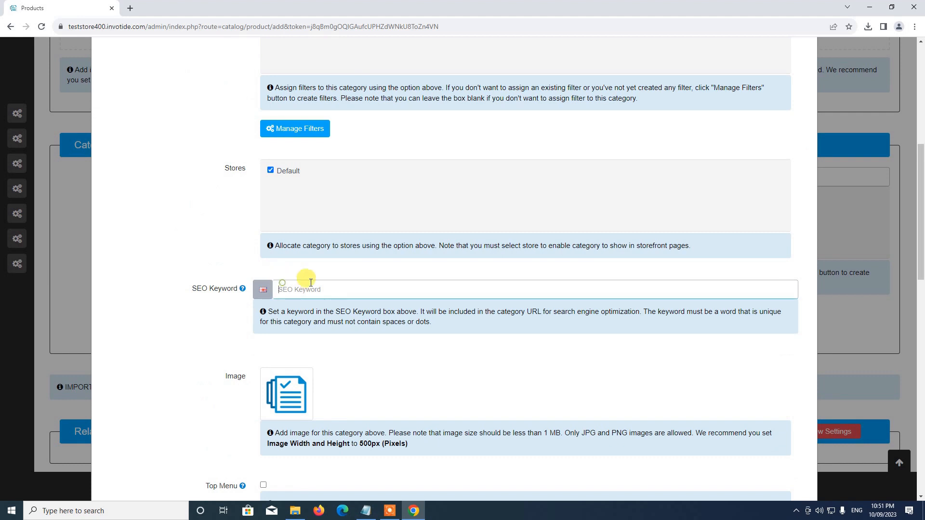
{"action": "type", "text": "SHOE"}
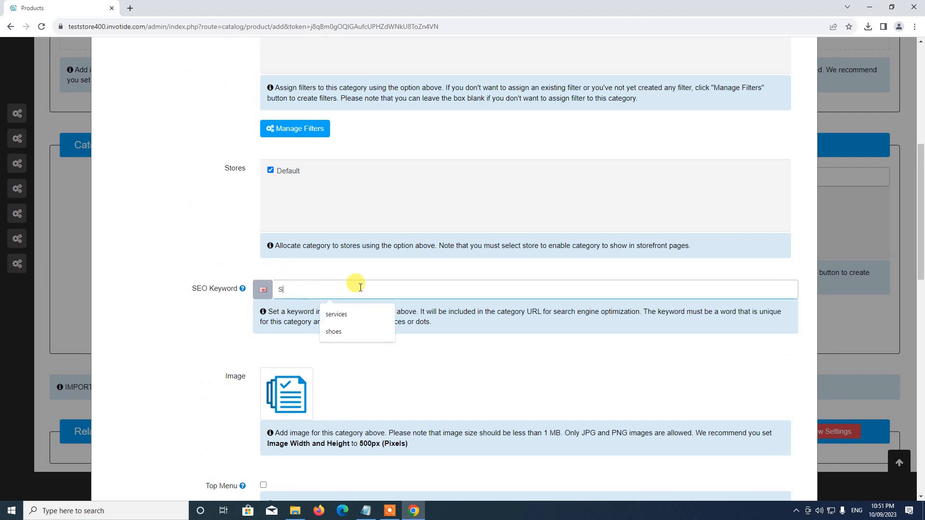
{"action": "key", "text": "BackSpace"}
{"action": "type", "text": "hoes"}
Upload shoe1.jpg from Store Setup\Categories and set it as the category image
{"action": "scroll", "coordinate": [337, 270], "scroll_direction": "down", "scroll_amount": 3}
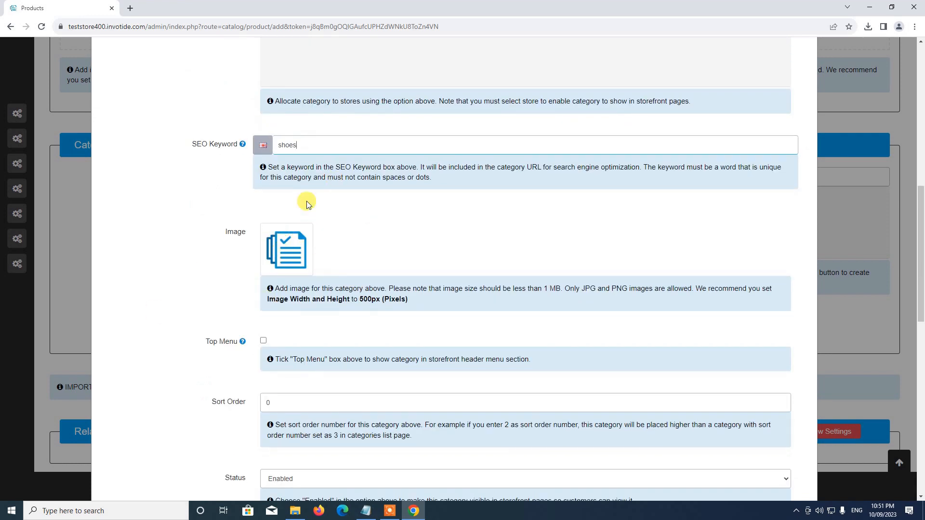
{"action": "left_click", "coordinate": [295, 249]}
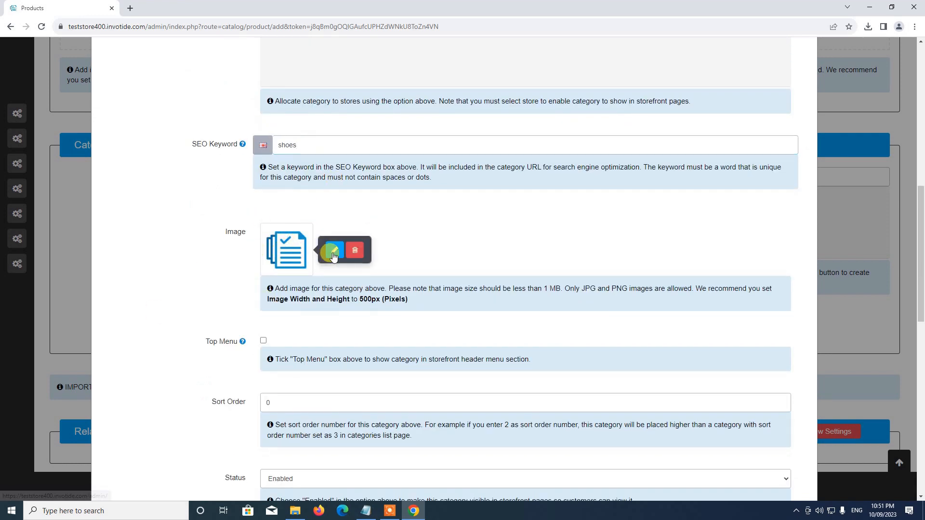
{"action": "left_click", "coordinate": [327, 250]}
{"action": "scroll", "coordinate": [426, 329], "scroll_direction": "up", "scroll_amount": 3}
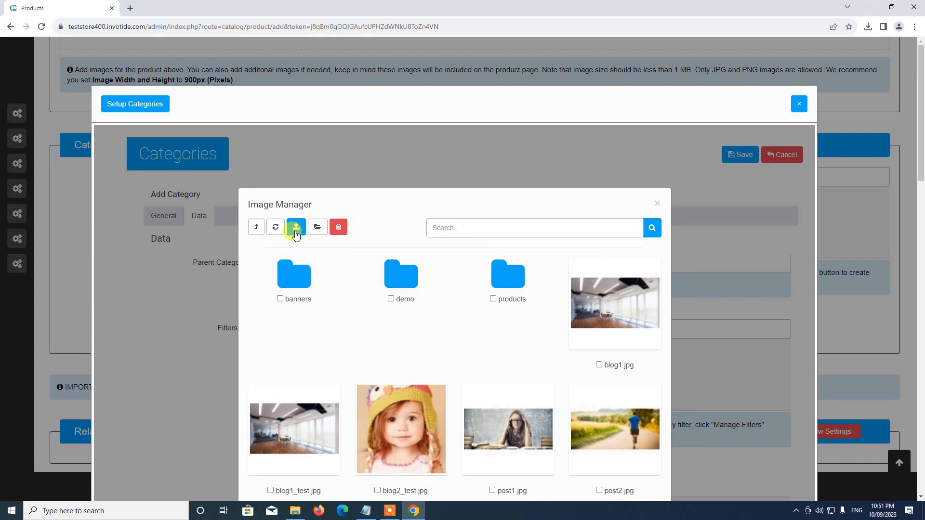
{"action": "left_click", "coordinate": [296, 229]}
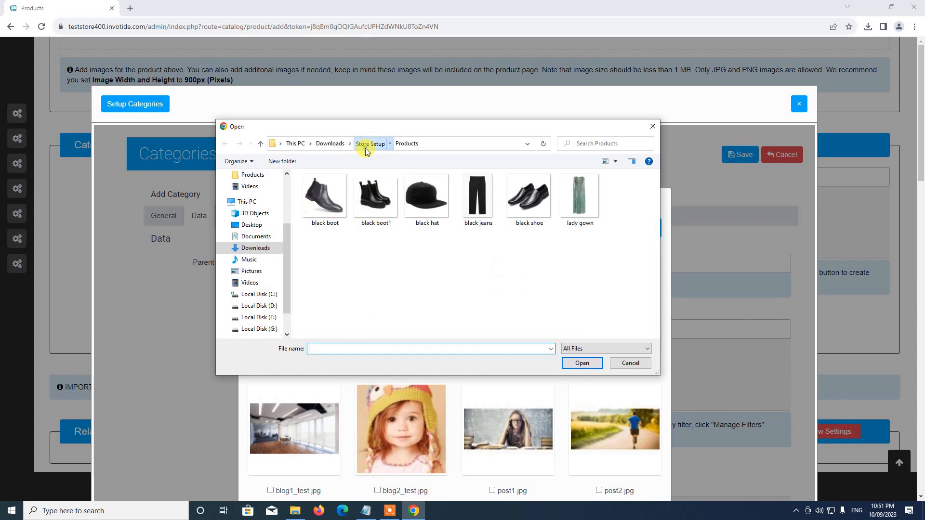
{"action": "left_click", "coordinate": [370, 144]}
{"action": "double_click", "coordinate": [332, 199]}
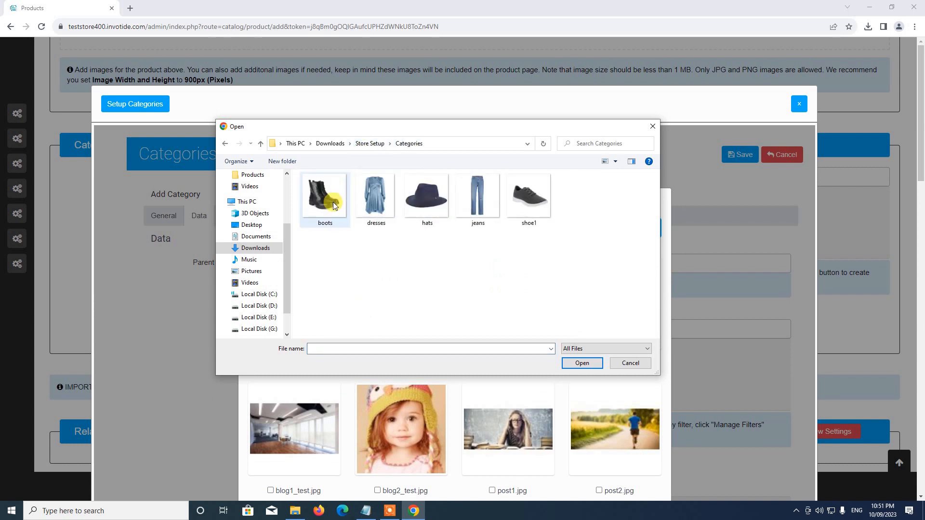
{"action": "left_click", "coordinate": [527, 197]}
{"action": "double_click", "coordinate": [527, 197]}
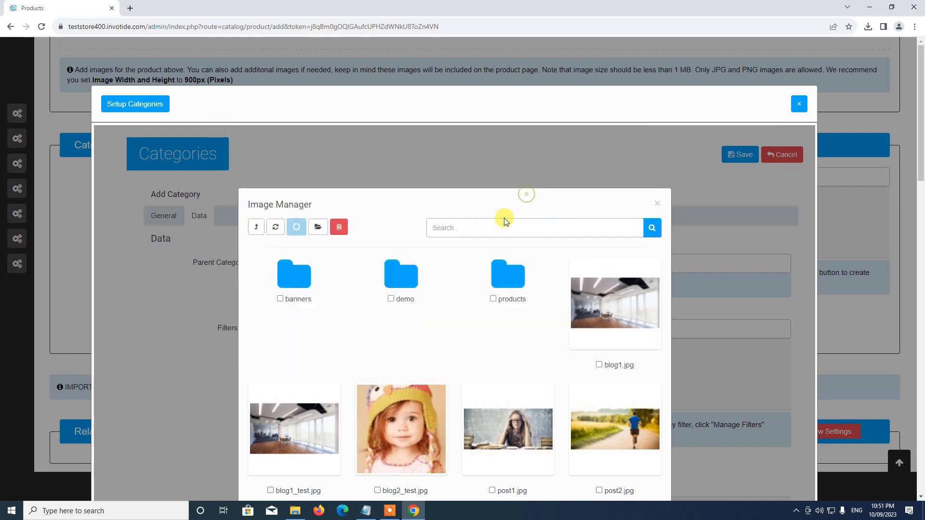
{"action": "scroll", "coordinate": [483, 256], "scroll_direction": "down", "scroll_amount": 3}
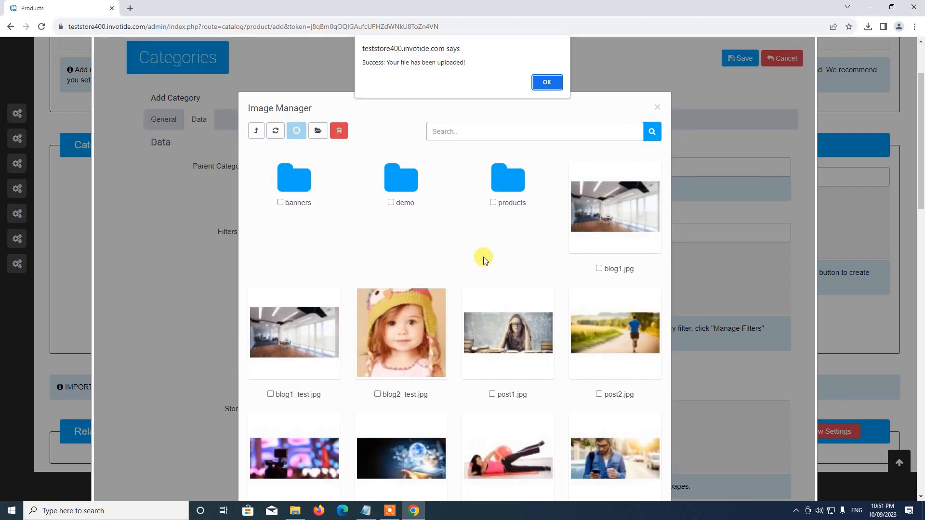
{"action": "key", "text": "Return"}
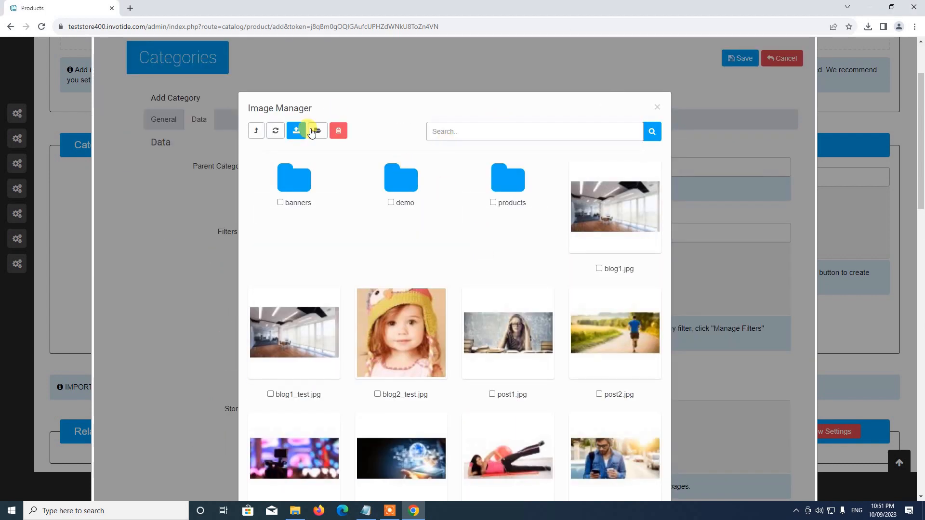
{"action": "scroll", "coordinate": [424, 219], "scroll_direction": "down", "scroll_amount": 10}
{"action": "scroll", "coordinate": [457, 226], "scroll_direction": "up", "scroll_amount": 3}
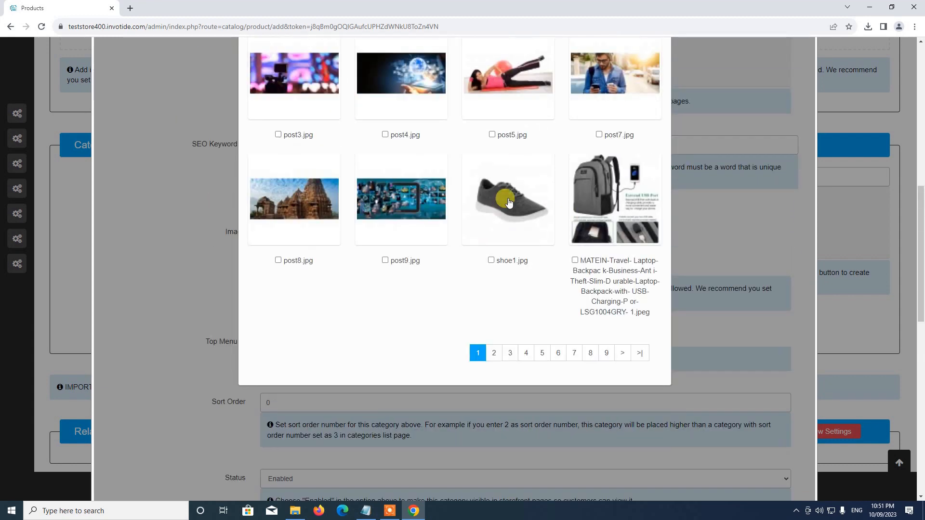
{"action": "left_click", "coordinate": [508, 206]}
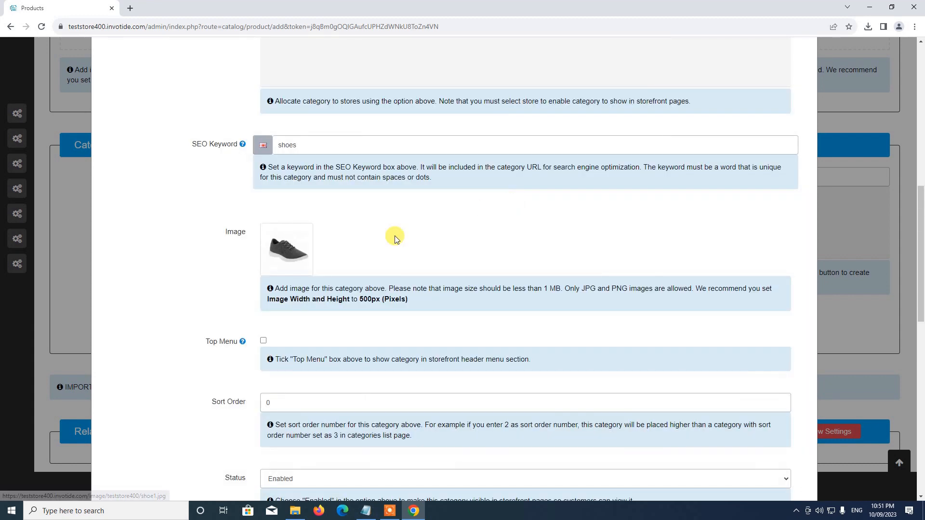
{"action": "scroll", "coordinate": [385, 245], "scroll_direction": "down", "scroll_amount": 2}
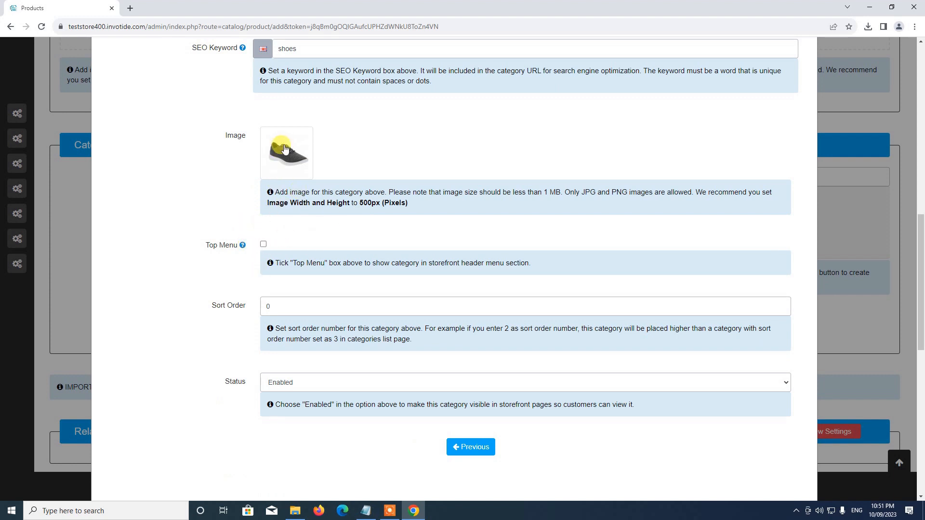
Show Shoes in the top menu with sort order 1, keep it Enabled, and save it
{"action": "left_click", "coordinate": [264, 244]}
{"action": "scroll", "coordinate": [325, 308], "scroll_direction": "down", "scroll_amount": 1}
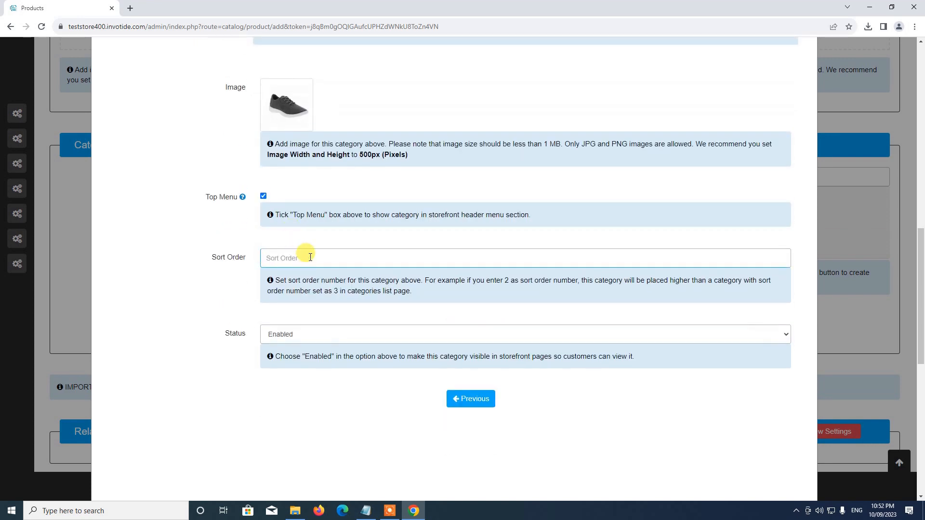
{"action": "type", "text": "1"}
{"action": "scroll", "coordinate": [289, 217], "scroll_direction": "down", "scroll_amount": 3}
{"action": "left_click", "coordinate": [285, 189]}
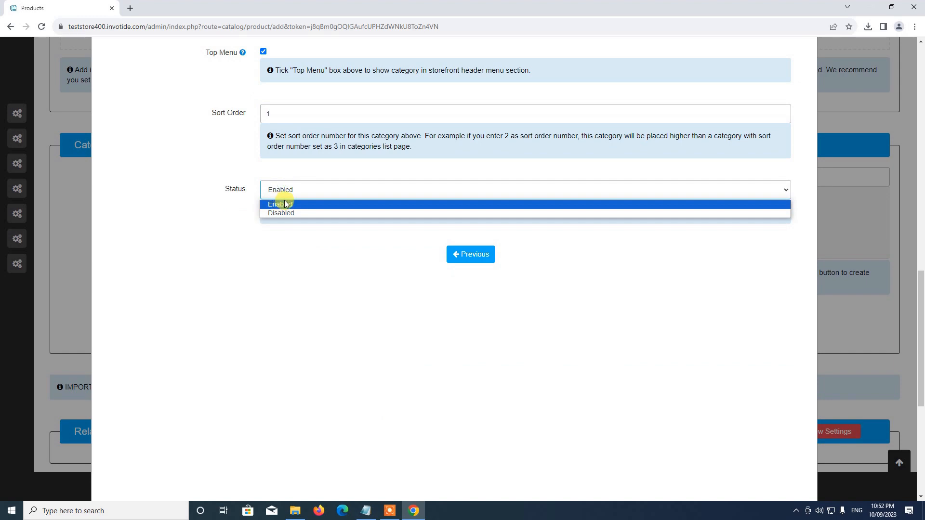
{"action": "left_click", "coordinate": [285, 203]}
{"action": "scroll", "coordinate": [427, 258], "scroll_direction": "up", "scroll_amount": 15}
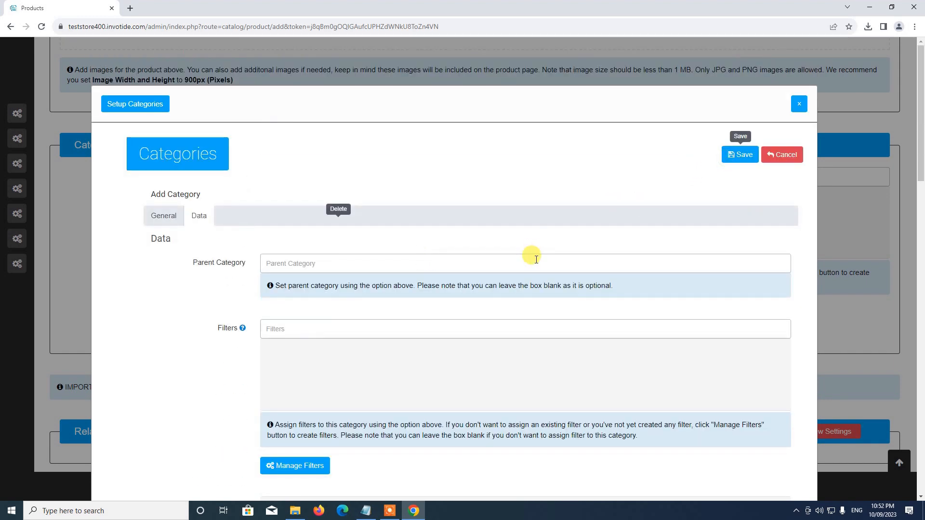
{"action": "left_click", "coordinate": [681, 184]}
{"action": "left_click", "coordinate": [733, 163]}
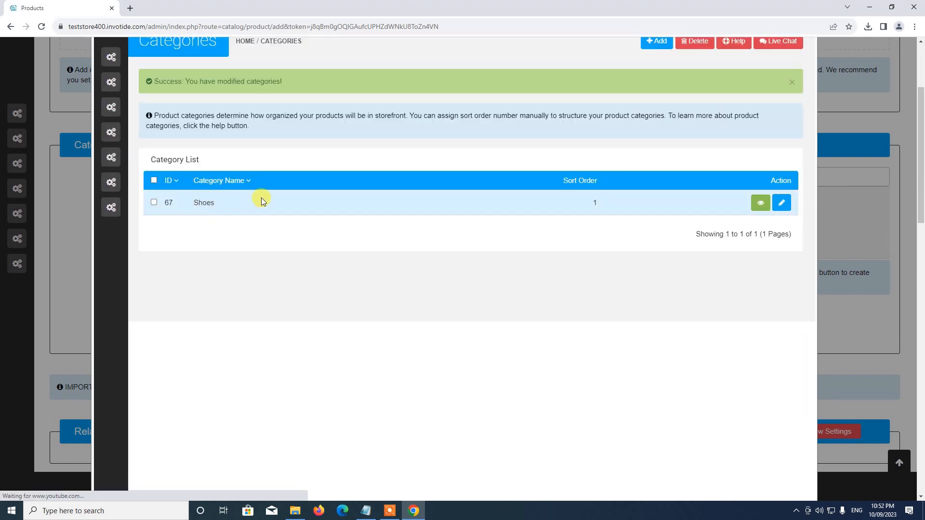
{"action": "scroll", "coordinate": [241, 218], "scroll_direction": "up", "scroll_amount": 3}
{"action": "scroll", "coordinate": [268, 255], "scroll_direction": "down", "scroll_amount": 4}
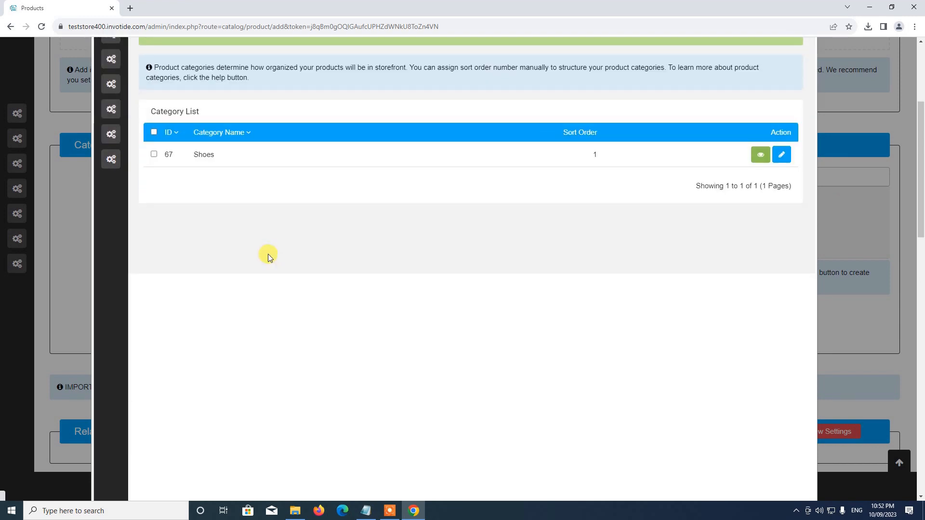
{"action": "scroll", "coordinate": [268, 258], "scroll_direction": "up", "scroll_amount": 3}
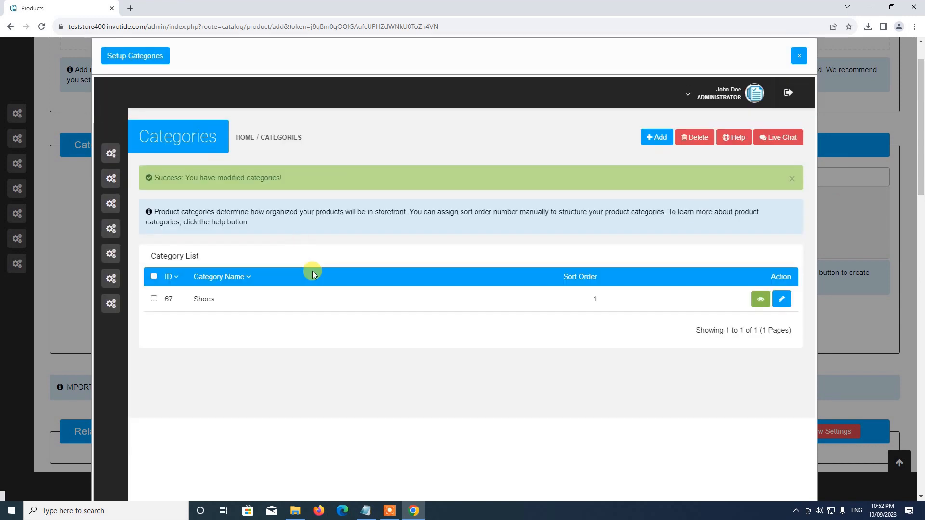
Close the category setup and assign the Shoes category to the Black Shoe product
{"action": "left_click", "coordinate": [804, 57]}
{"action": "scroll", "coordinate": [337, 192], "scroll_direction": "down", "scroll_amount": 1}
{"action": "left_click", "coordinate": [288, 132]}
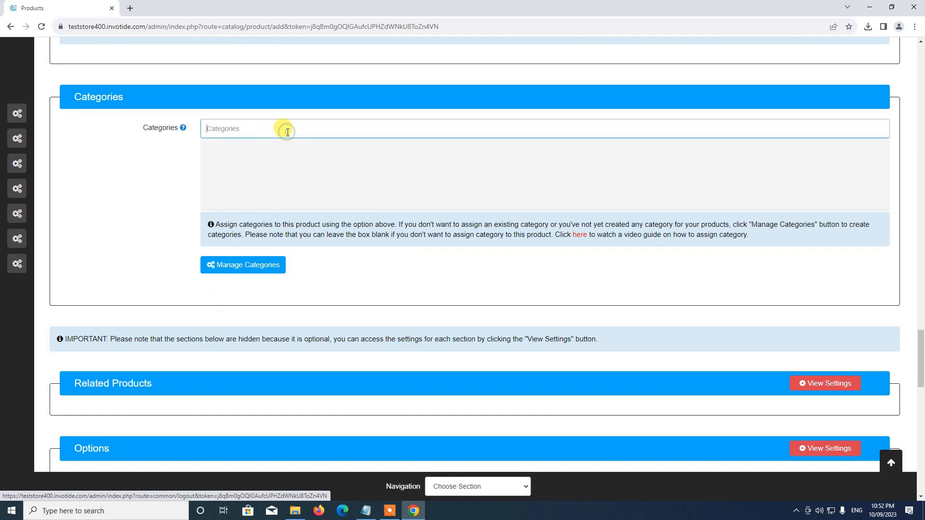
{"action": "left_click", "coordinate": [241, 146]}
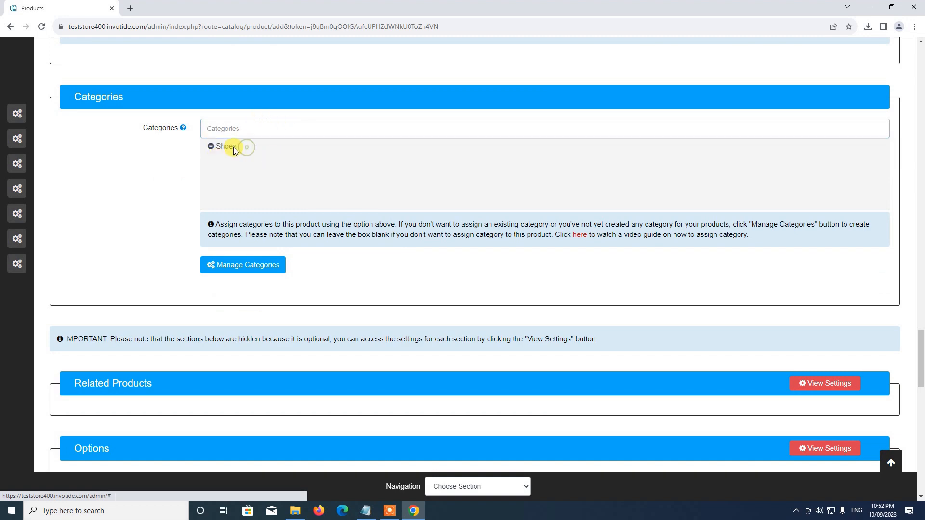
Look through the Discount Price and Attributes sections, leaving them empty, then go back to the top of the form
{"action": "scroll", "coordinate": [192, 190], "scroll_direction": "down", "scroll_amount": 5}
{"action": "scroll", "coordinate": [212, 181], "scroll_direction": "up", "scroll_amount": 3}
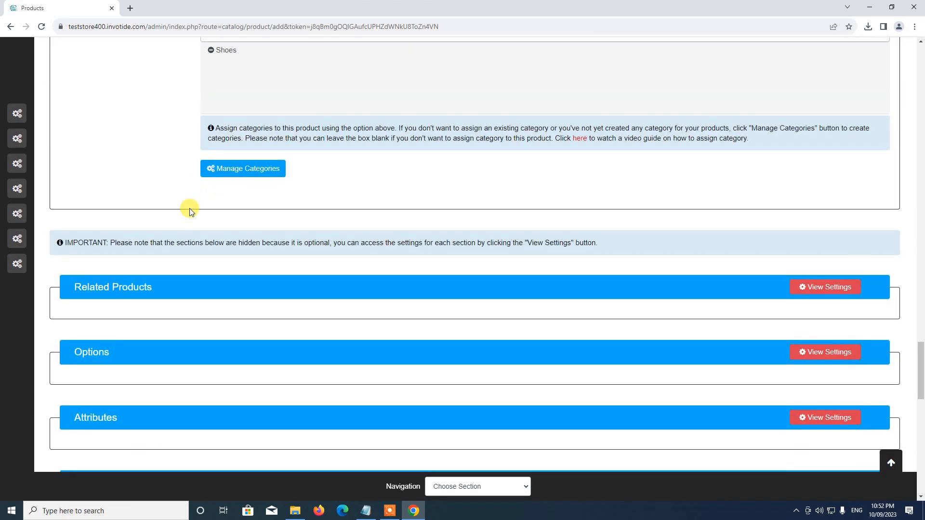
{"action": "scroll", "coordinate": [190, 209], "scroll_direction": "down", "scroll_amount": 3}
{"action": "scroll", "coordinate": [189, 208], "scroll_direction": "up", "scroll_amount": 4}
{"action": "scroll", "coordinate": [351, 238], "scroll_direction": "down", "scroll_amount": 4}
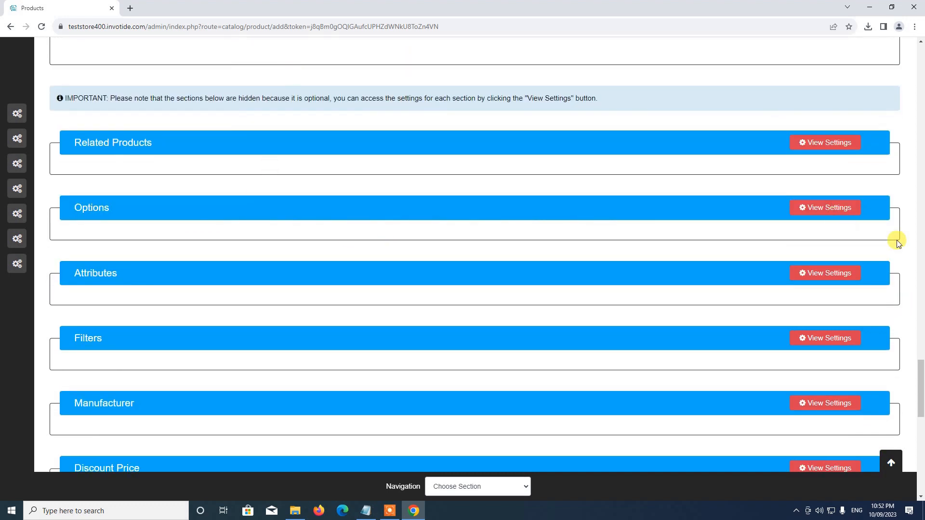
{"action": "scroll", "coordinate": [413, 316], "scroll_direction": "down", "scroll_amount": 5}
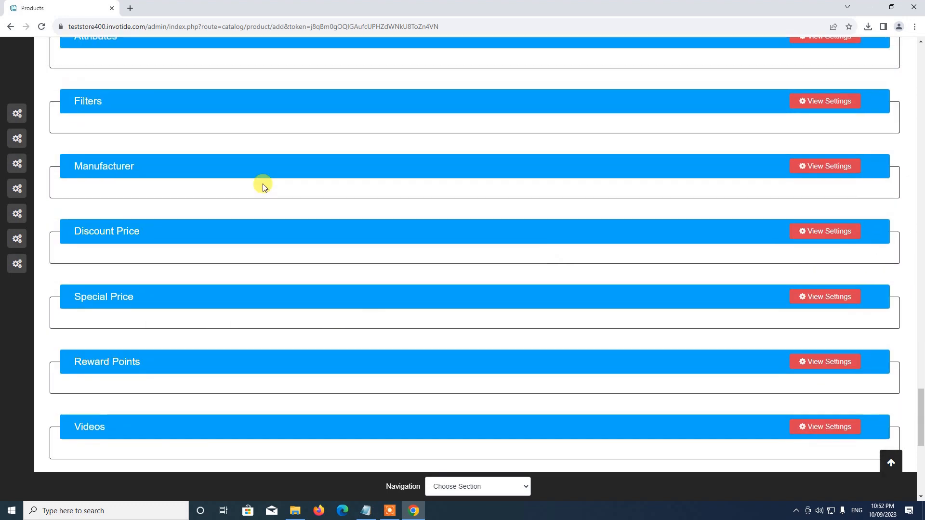
{"action": "left_click", "coordinate": [813, 229]}
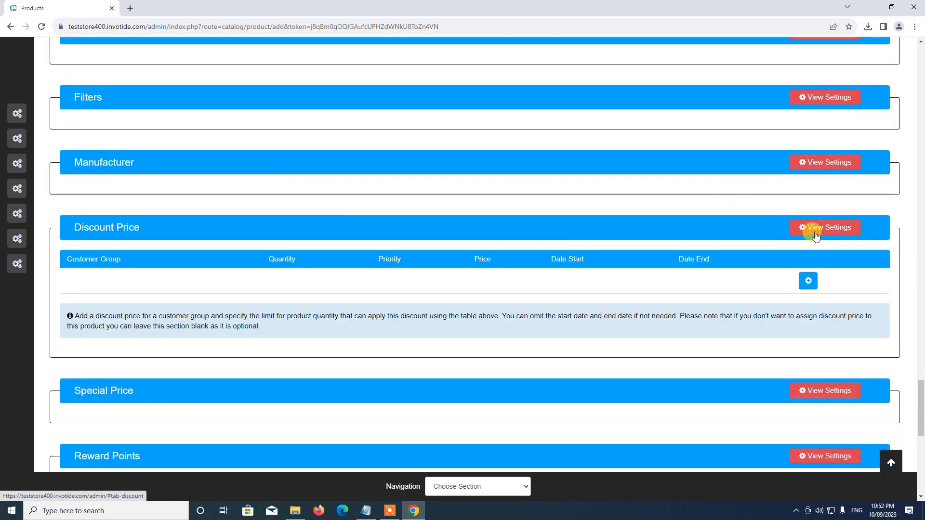
{"action": "left_click", "coordinate": [813, 229]}
{"action": "scroll", "coordinate": [801, 221], "scroll_direction": "up", "scroll_amount": 1}
{"action": "scroll", "coordinate": [800, 220], "scroll_direction": "up", "scroll_amount": 3}
{"action": "left_click", "coordinate": [814, 225]}
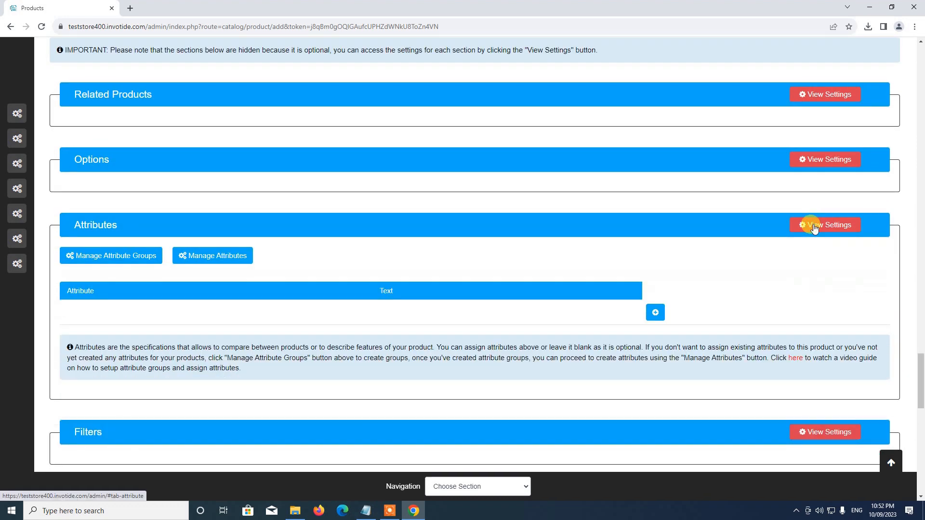
{"action": "scroll", "coordinate": [284, 280], "scroll_direction": "down", "scroll_amount": 8}
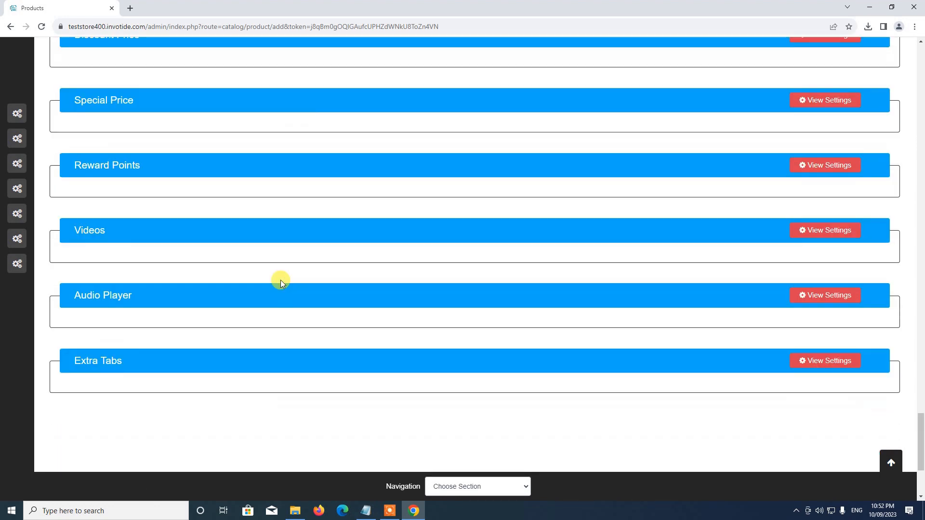
{"action": "scroll", "coordinate": [280, 279], "scroll_direction": "up", "scroll_amount": 5}
{"action": "scroll", "coordinate": [289, 373], "scroll_direction": "up", "scroll_amount": 1}
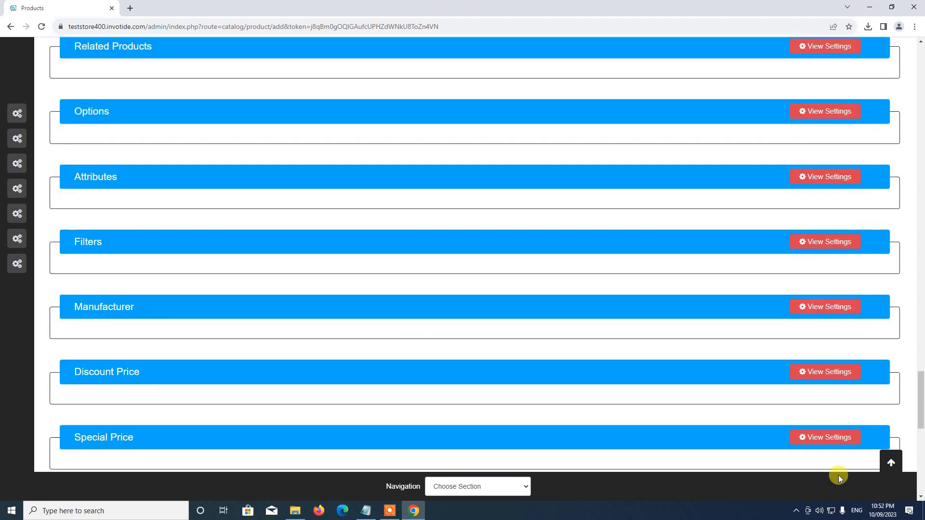
{"action": "left_click", "coordinate": [883, 464]}
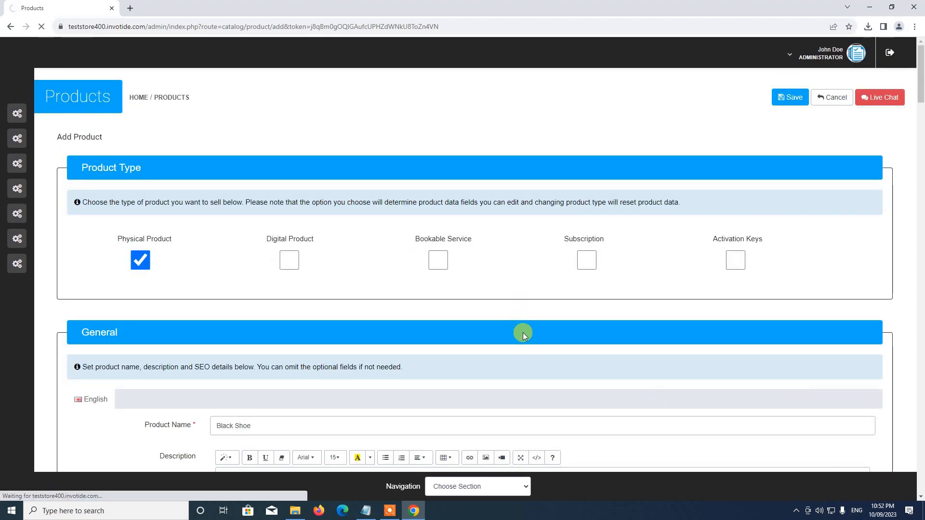
Dismiss the success alert once Black Shoe appears in the product list
{"action": "scroll", "coordinate": [464, 220], "scroll_direction": "down", "scroll_amount": 2}
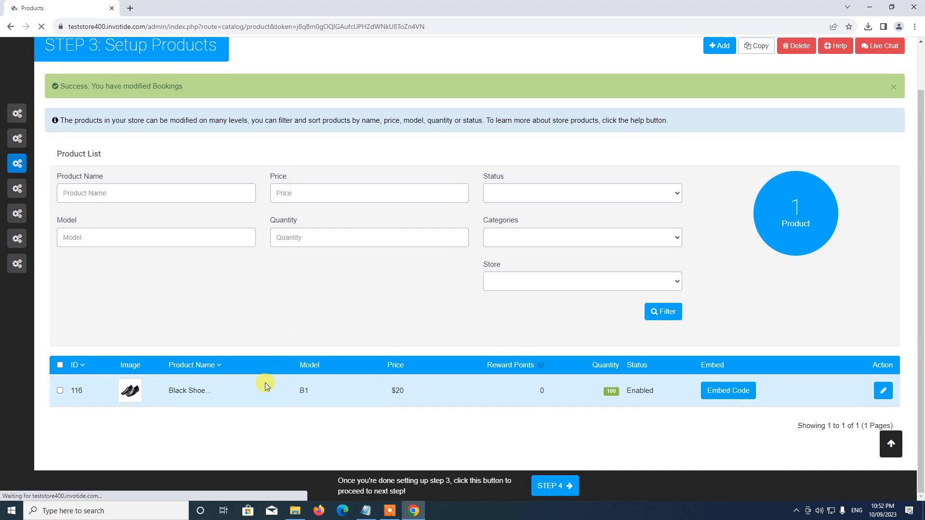
{"action": "scroll", "coordinate": [733, 150], "scroll_direction": "up", "scroll_amount": 1}
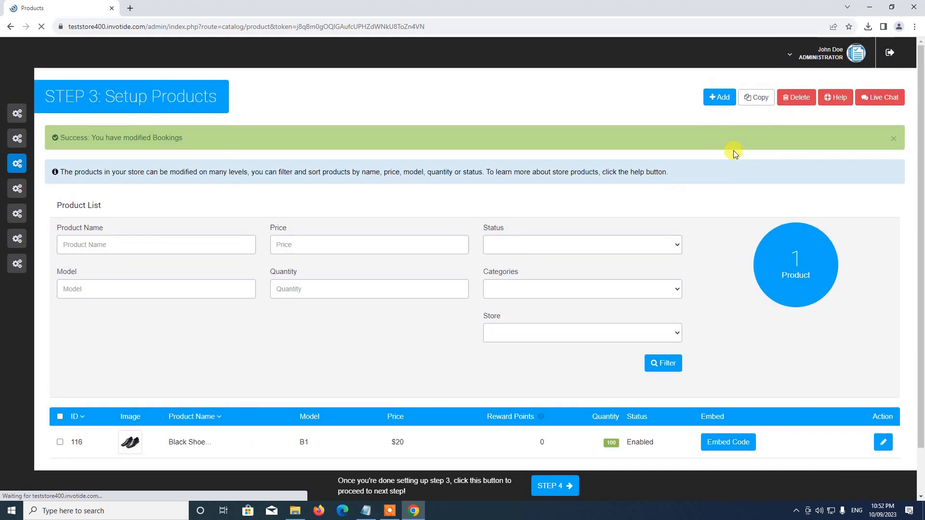
{"action": "left_click", "coordinate": [893, 138]}
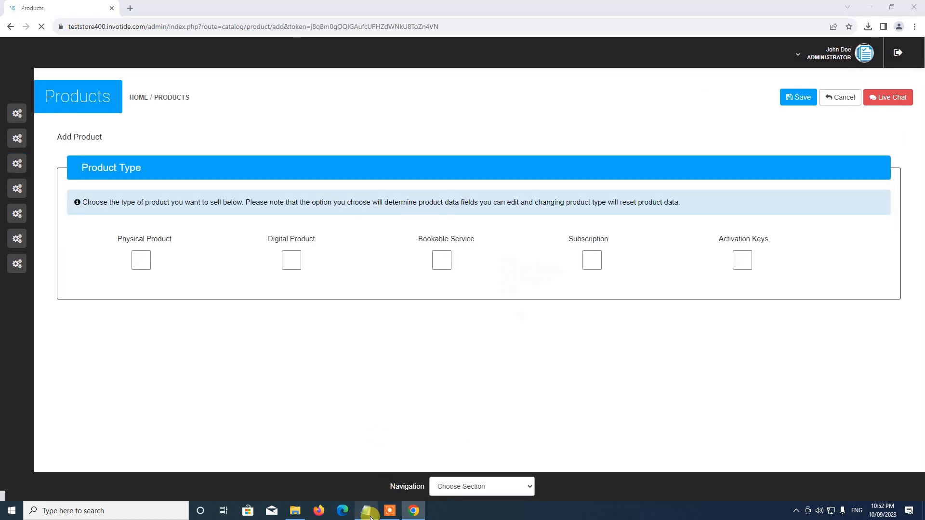
Create physical product Lady Gown with description 'This is a test product' and meta title Lady Gown
{"action": "left_click", "coordinate": [367, 510]}
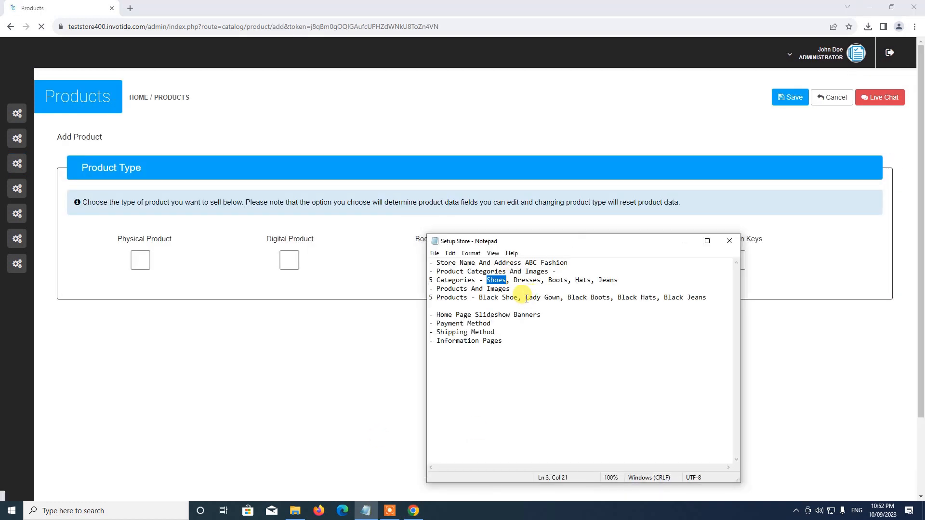
{"action": "left_click_drag", "start_coordinate": [525, 298], "coordinate": [560, 299]}
{"action": "key", "text": "ctrl+c"}
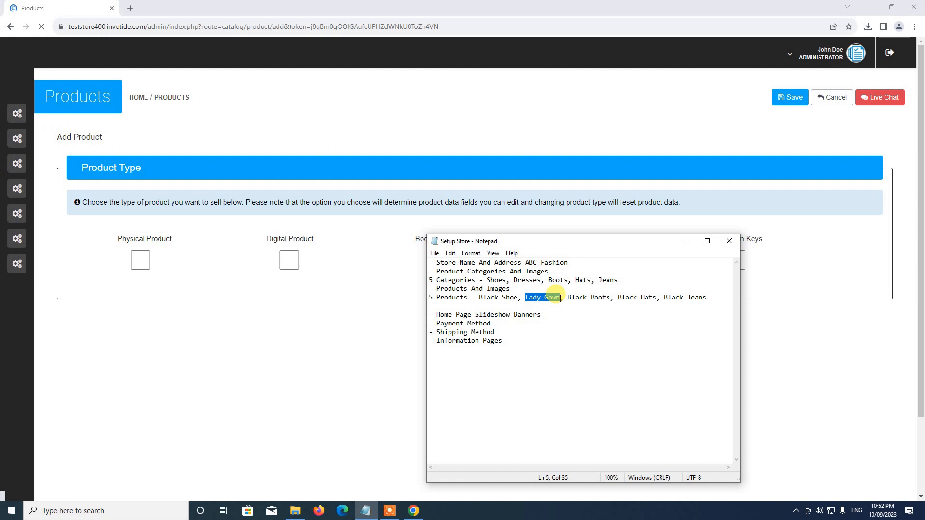
{"action": "left_click", "coordinate": [495, 192]}
{"action": "left_click", "coordinate": [158, 256]}
{"action": "scroll", "coordinate": [258, 265], "scroll_direction": "down", "scroll_amount": 3}
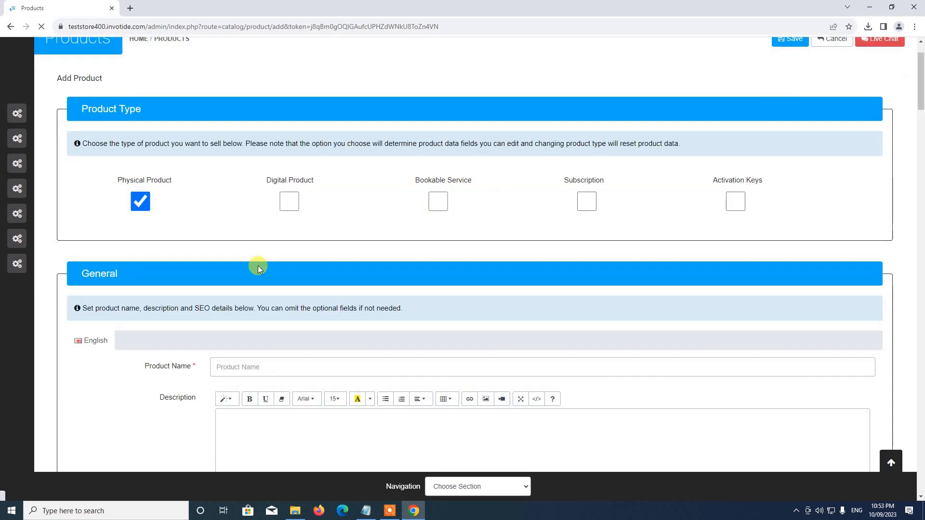
{"action": "left_click", "coordinate": [254, 281]}
{"action": "key", "text": "ctrl+v"}
{"action": "left_click", "coordinate": [439, 388]}
{"action": "type", "text": "T"}
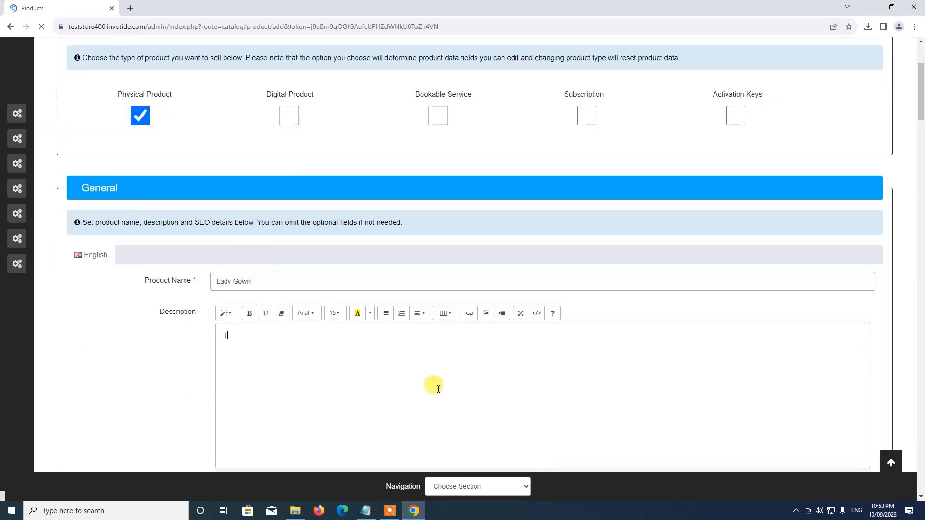
{"action": "type", "text": "his is a tes"}
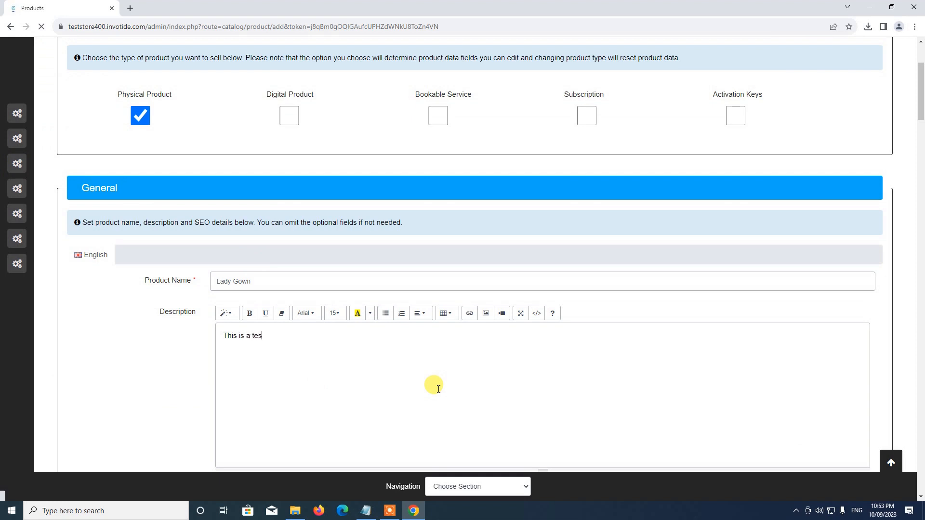
{"action": "type", "text": "t product"}
{"action": "scroll", "coordinate": [419, 363], "scroll_direction": "down", "scroll_amount": 4}
{"action": "left_click", "coordinate": [258, 330]}
{"action": "key", "text": "ctrl+v"}
Set the model to B2, price to 40 and sort order to 2
{"action": "scroll", "coordinate": [261, 295], "scroll_direction": "down", "scroll_amount": 3}
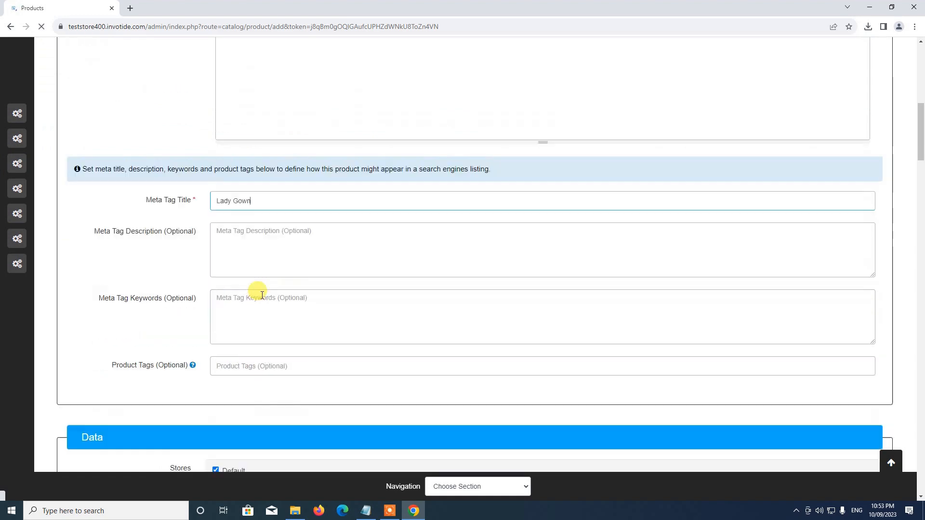
{"action": "scroll", "coordinate": [261, 295], "scroll_direction": "down", "scroll_amount": 8}
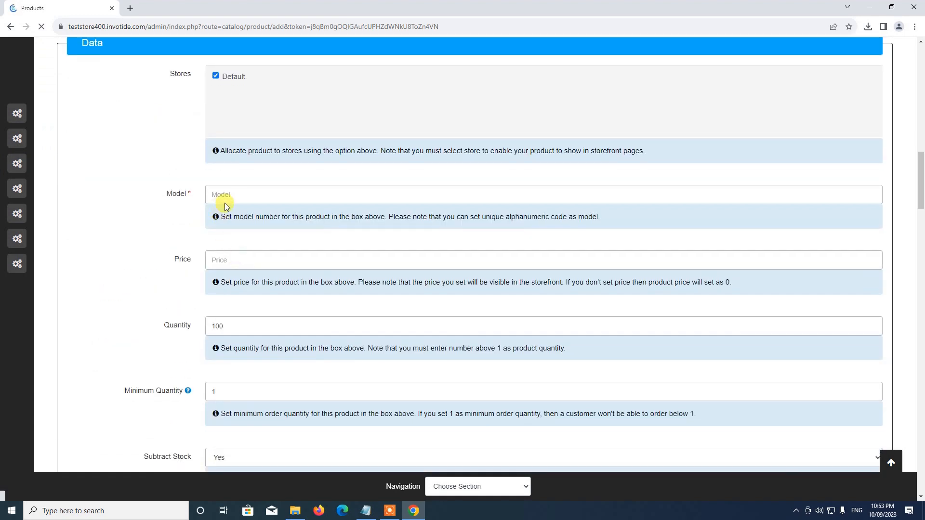
{"action": "left_click", "coordinate": [224, 202]}
{"action": "type", "text": "B2"}
{"action": "scroll", "coordinate": [248, 198], "scroll_direction": "down", "scroll_amount": 2}
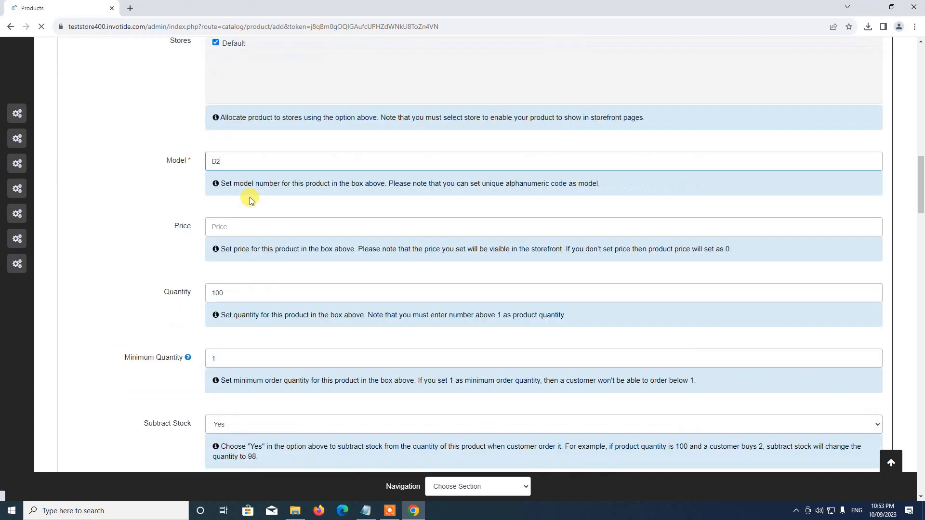
{"action": "left_click", "coordinate": [239, 162]}
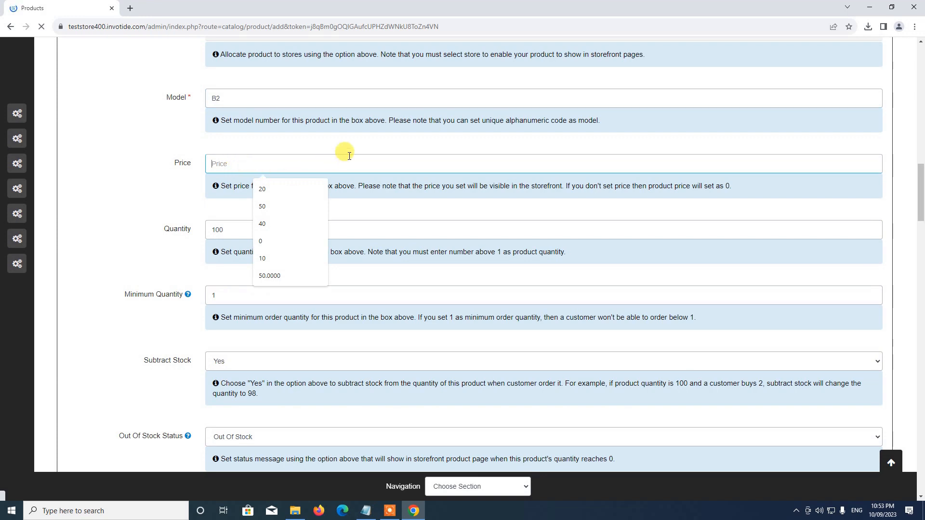
{"action": "type", "text": "40"}
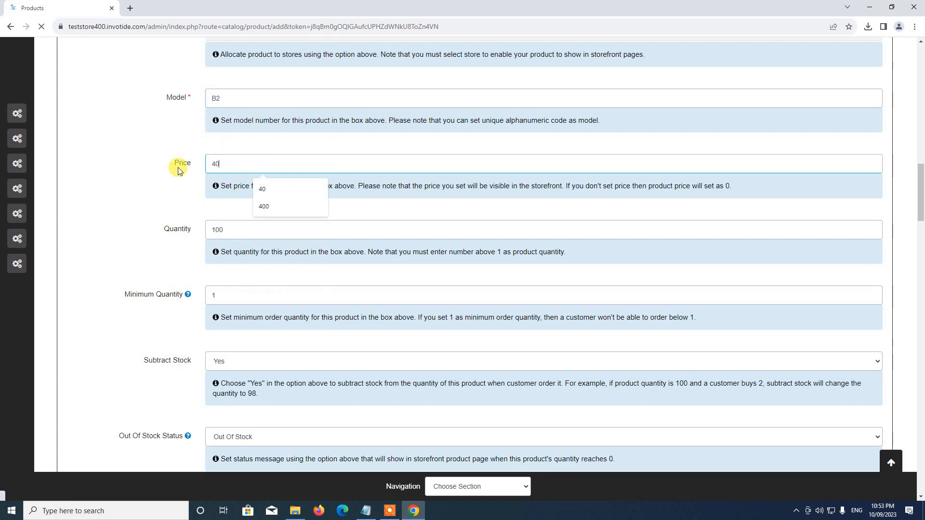
{"action": "scroll", "coordinate": [207, 149], "scroll_direction": "down", "scroll_amount": 4}
{"action": "scroll", "coordinate": [232, 133], "scroll_direction": "up", "scroll_amount": 1}
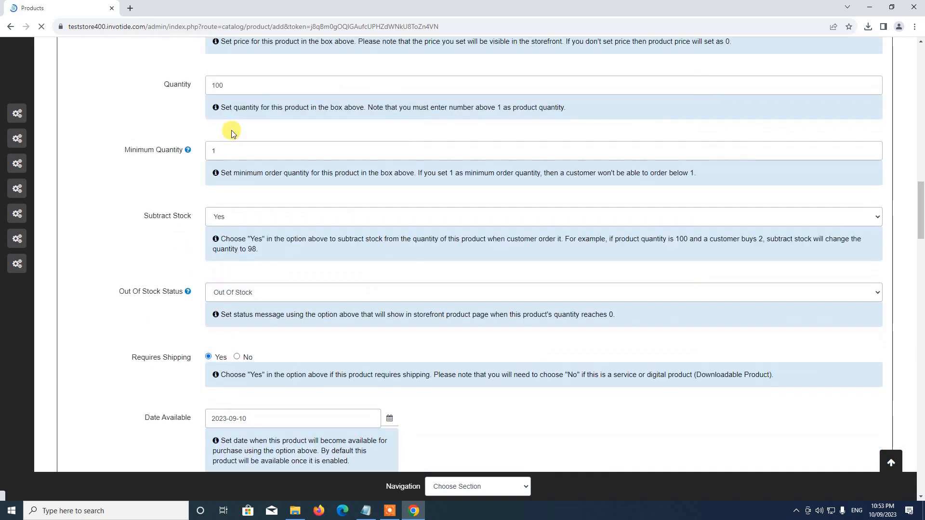
{"action": "scroll", "coordinate": [253, 241], "scroll_direction": "down", "scroll_amount": 1}
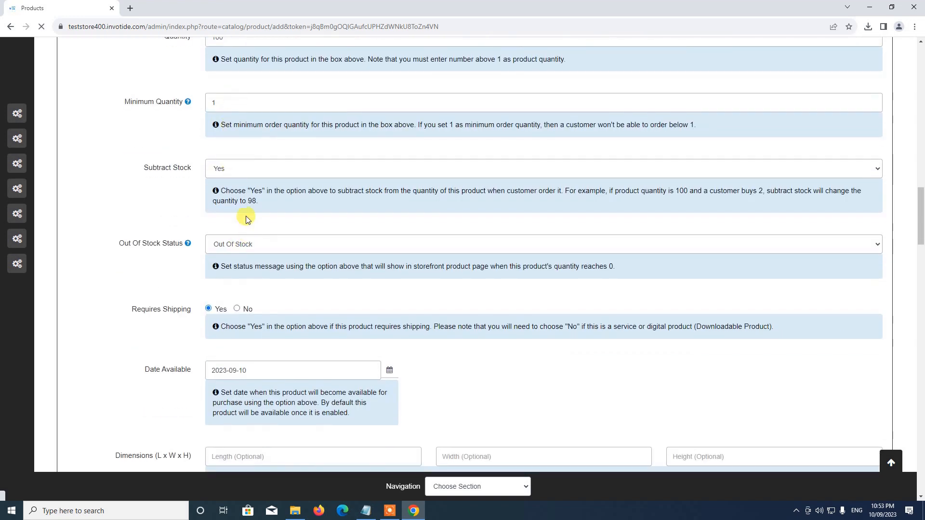
{"action": "scroll", "coordinate": [245, 325], "scroll_direction": "down", "scroll_amount": 13}
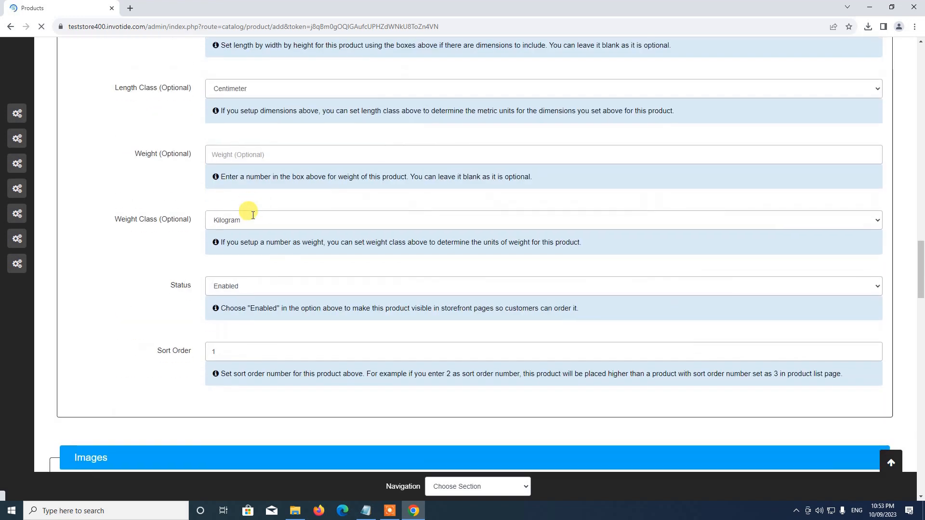
{"action": "scroll", "coordinate": [255, 206], "scroll_direction": "up", "scroll_amount": 2}
{"action": "scroll", "coordinate": [234, 271], "scroll_direction": "up", "scroll_amount": 1}
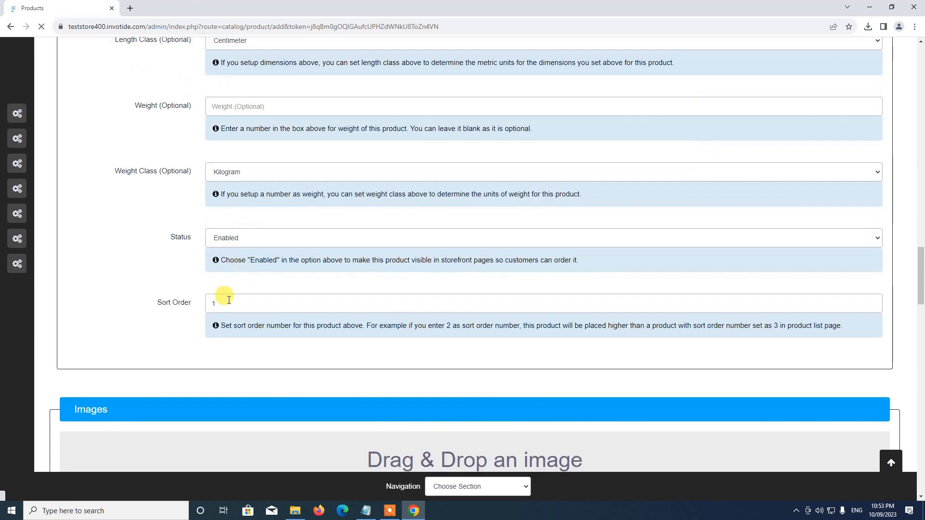
{"action": "left_click", "coordinate": [195, 303]}
{"action": "key", "text": "BackSpace"}
{"action": "type", "text": "2"}
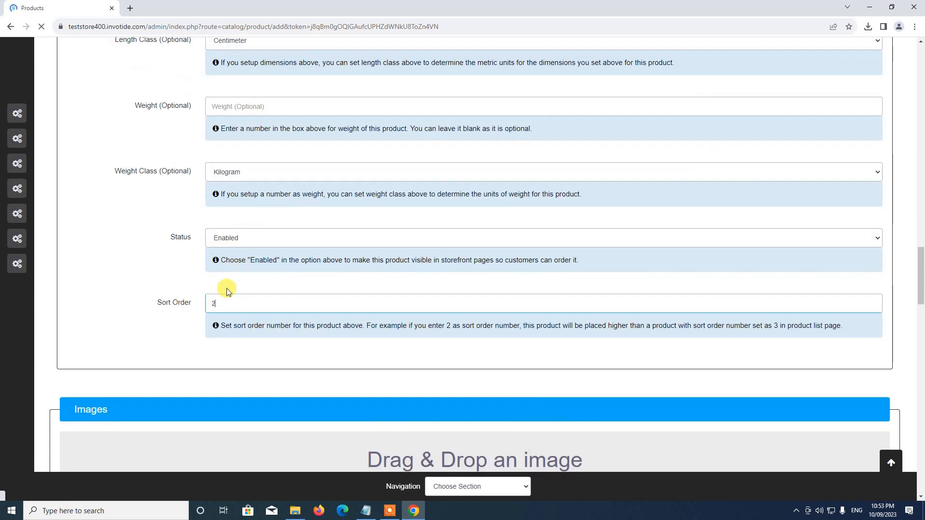
{"action": "scroll", "coordinate": [233, 289], "scroll_direction": "down", "scroll_amount": 1}
{"action": "scroll", "coordinate": [231, 281], "scroll_direction": "down", "scroll_amount": 3}
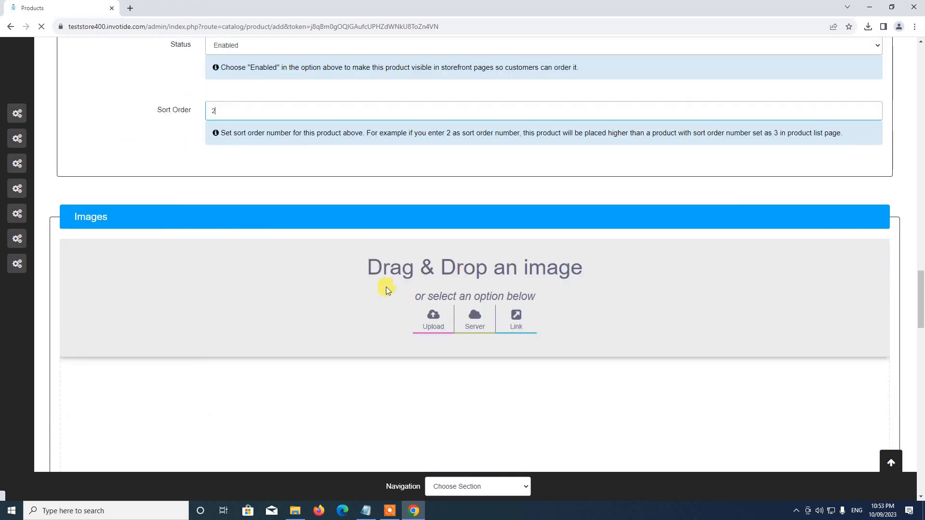
Upload the lady gown picture from Downloads > Store Setup > Products as the product image
{"action": "left_click", "coordinate": [432, 326]}
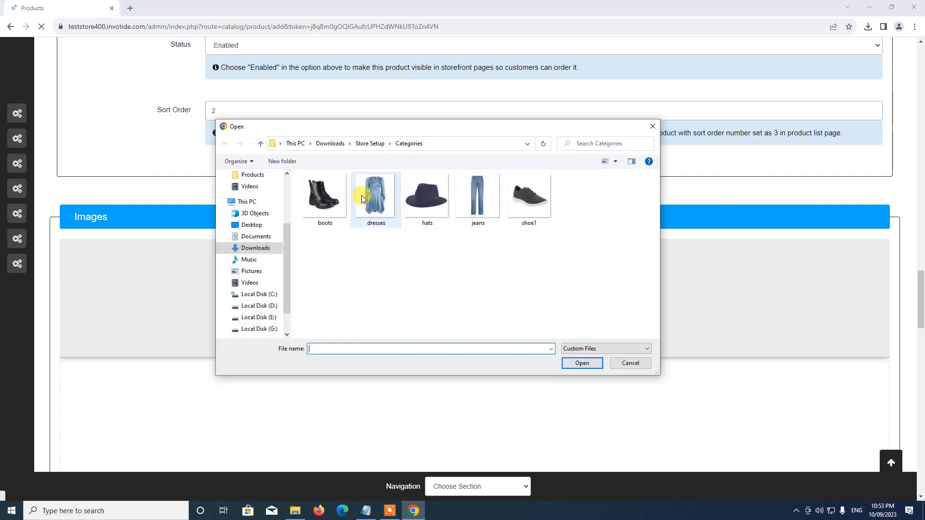
{"action": "left_click", "coordinate": [369, 143]}
{"action": "double_click", "coordinate": [349, 212]}
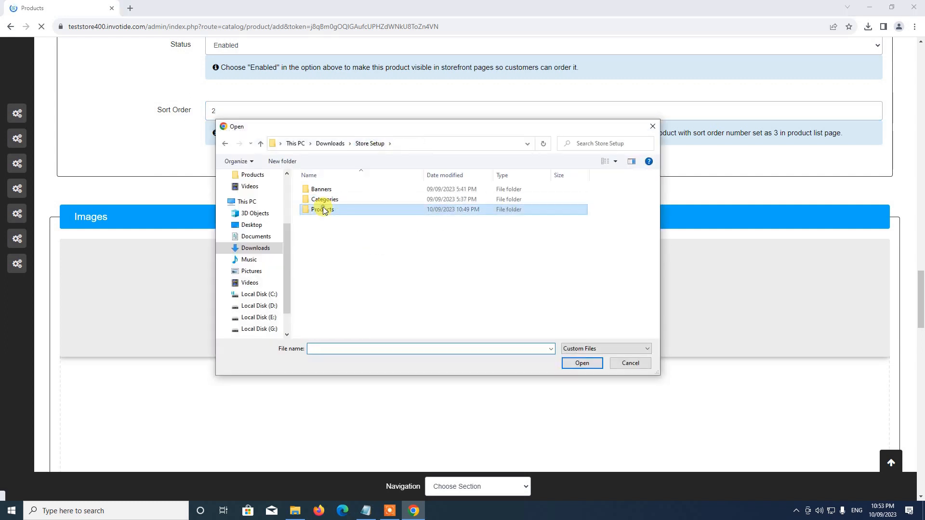
{"action": "double_click", "coordinate": [579, 212]}
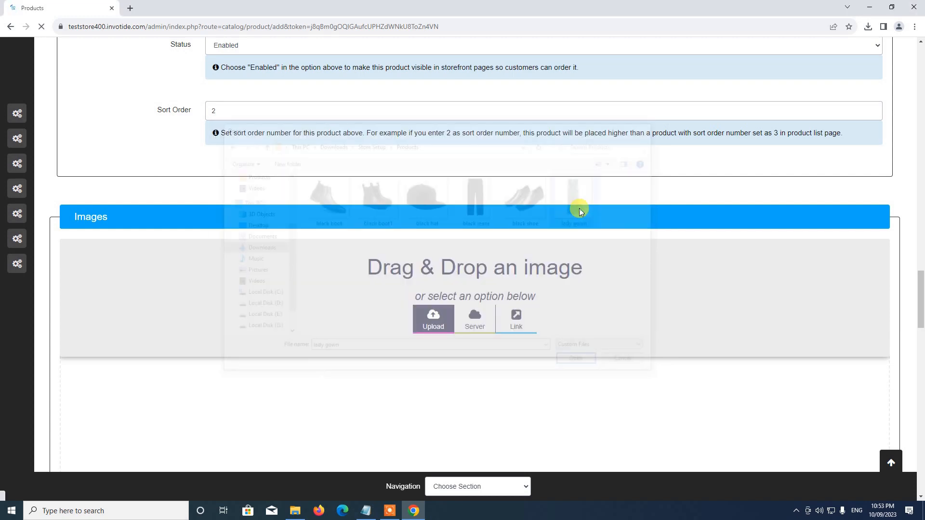
{"action": "scroll", "coordinate": [411, 207], "scroll_direction": "down", "scroll_amount": 5}
{"action": "scroll", "coordinate": [430, 212], "scroll_direction": "down", "scroll_amount": 5}
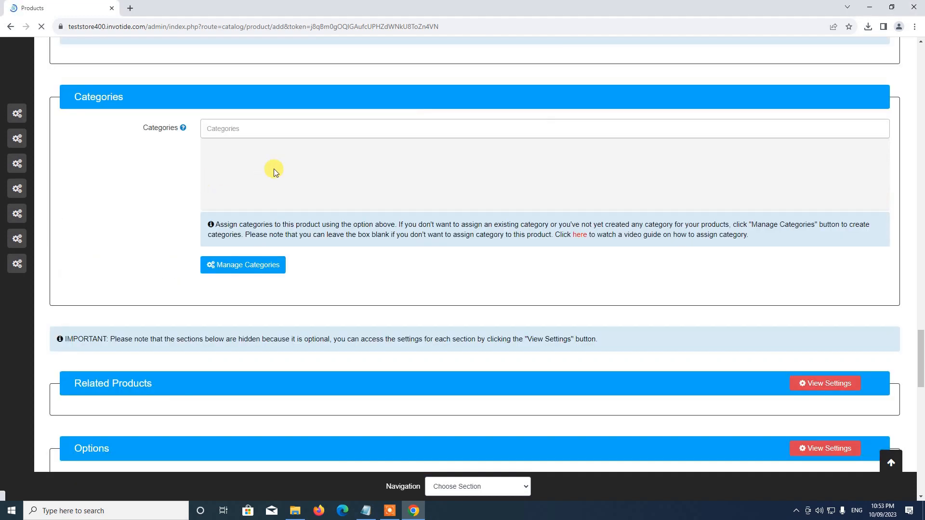
{"action": "left_click", "coordinate": [234, 136]}
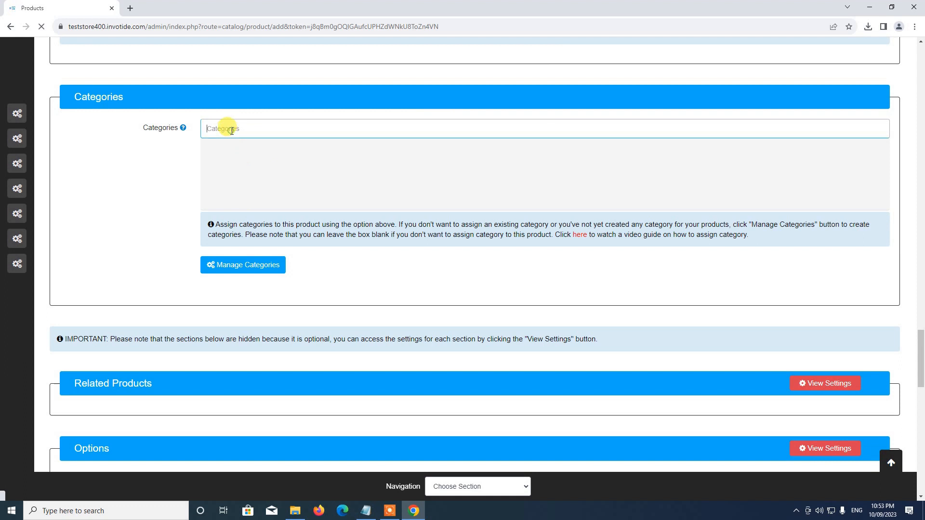
{"action": "left_click", "coordinate": [172, 161]}
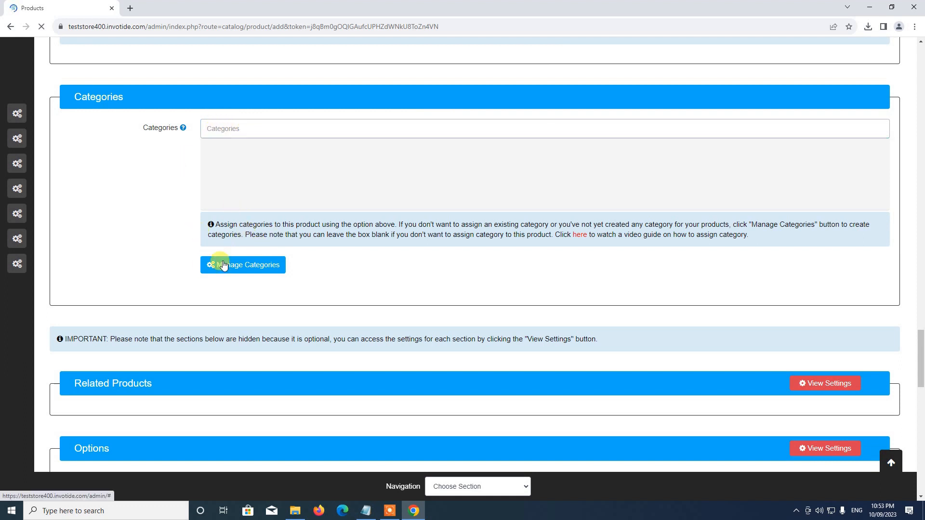
Start a new category from Manage Categories and copy Dresses from the setup notes
{"action": "left_click", "coordinate": [269, 265]}
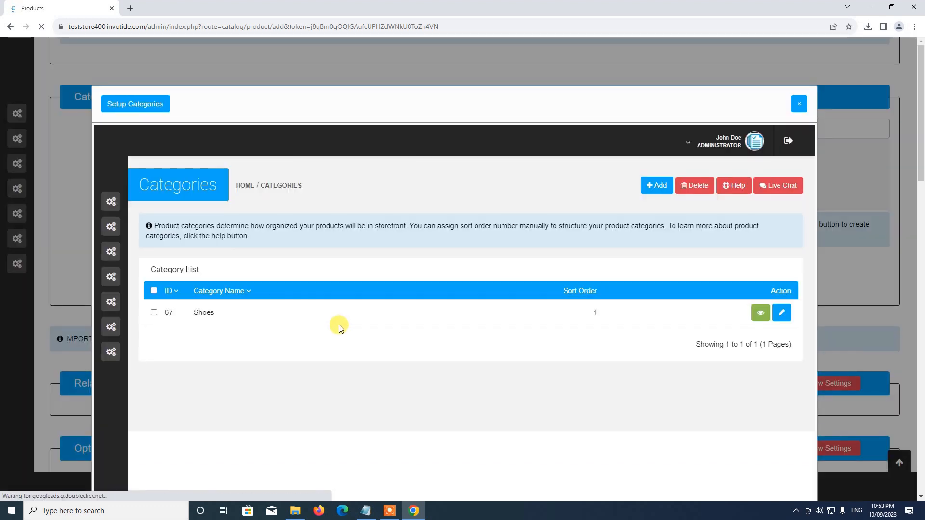
{"action": "left_click", "coordinate": [656, 188]}
{"action": "left_click", "coordinate": [365, 511]}
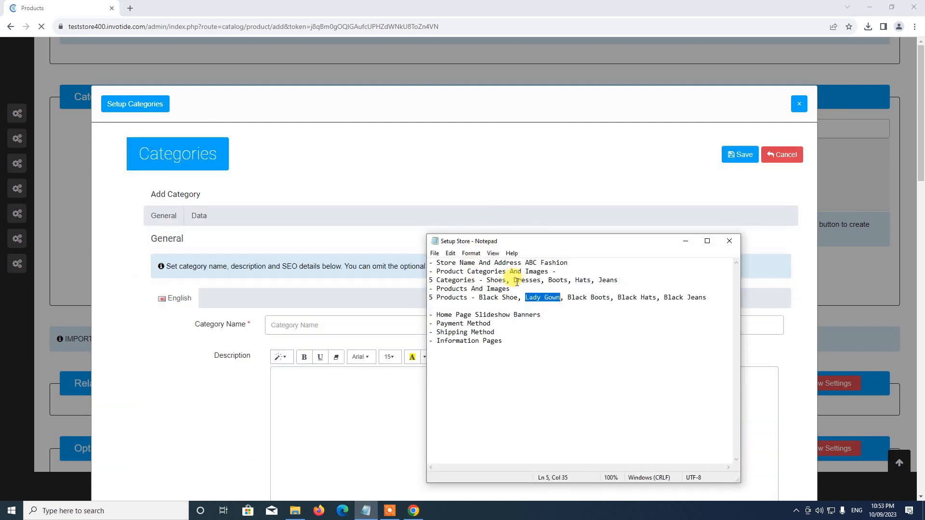
{"action": "left_click_drag", "start_coordinate": [514, 281], "coordinate": [540, 279]}
{"action": "key", "text": "ctrl+c"}
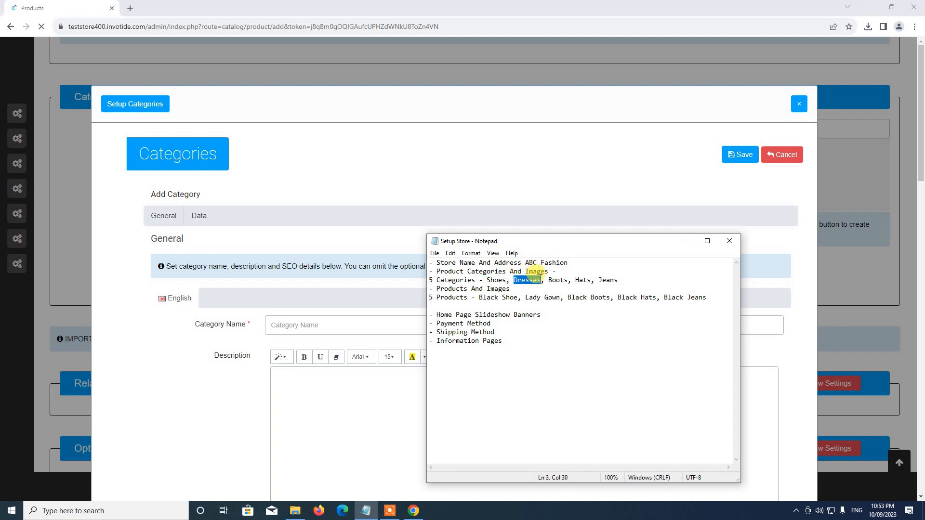
{"action": "left_click", "coordinate": [491, 169]}
Enter Dresses as category name and meta title, with description 'This is a test category'
{"action": "scroll", "coordinate": [469, 197], "scroll_direction": "down", "scroll_amount": 3}
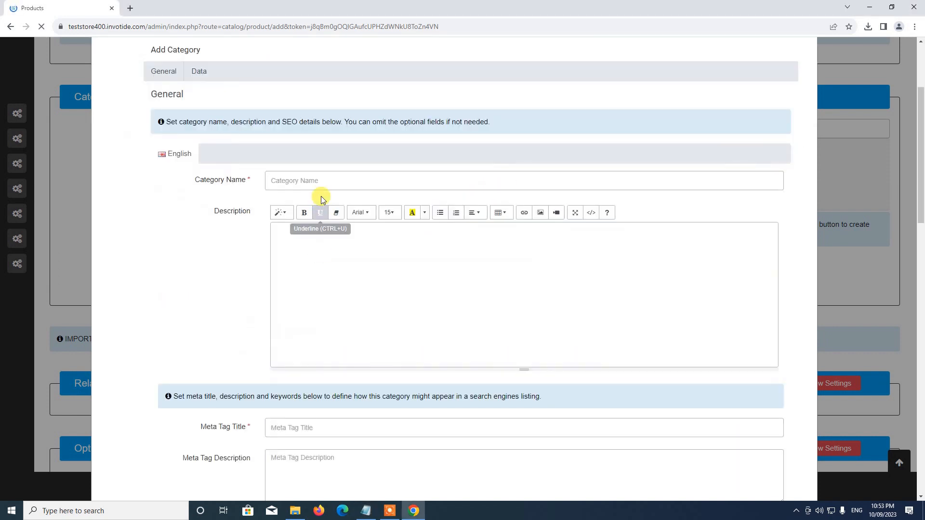
{"action": "left_click", "coordinate": [328, 185]}
{"action": "key", "text": "ctrl+v"}
{"action": "left_click", "coordinate": [313, 278]}
{"action": "type", "text": "T"}
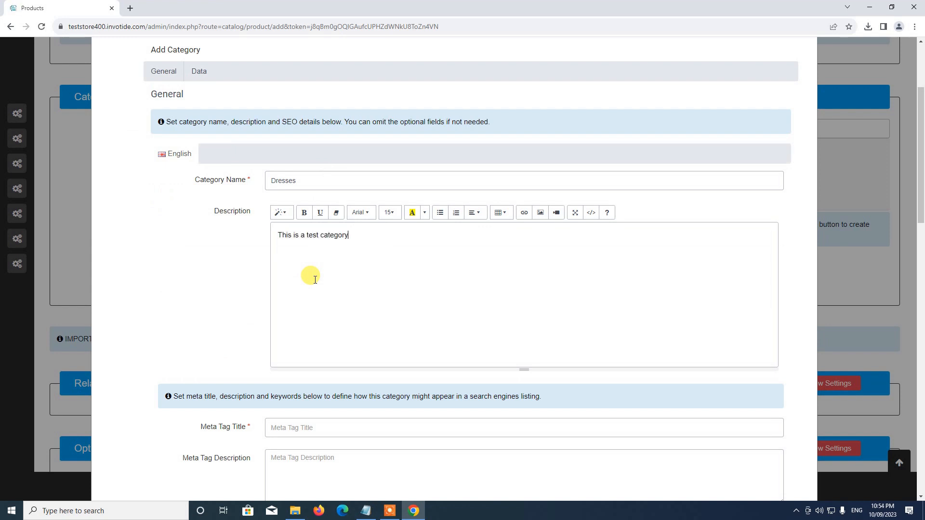
{"action": "scroll", "coordinate": [311, 289], "scroll_direction": "down", "scroll_amount": 3}
{"action": "left_click", "coordinate": [298, 283]}
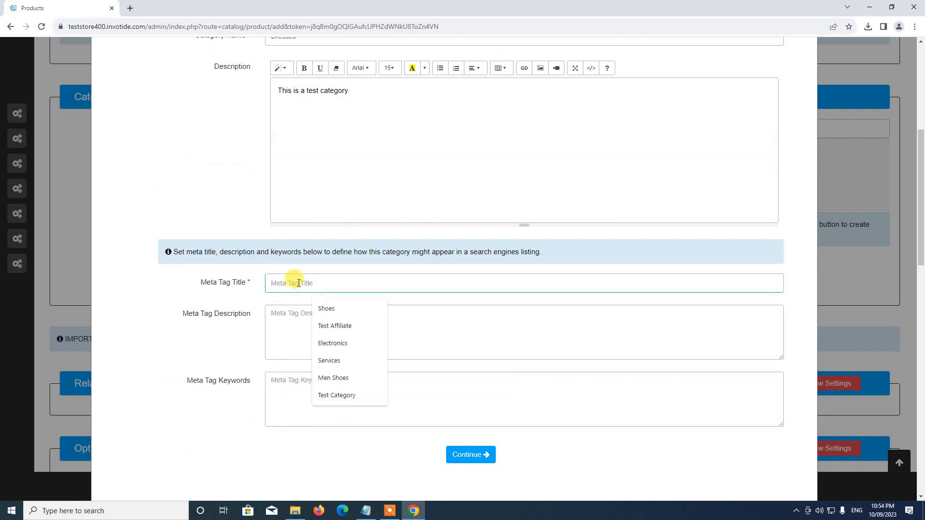
{"action": "key", "text": "ctrl+v"}
{"action": "left_click_drag", "start_coordinate": [246, 313], "coordinate": [263, 322]}
{"action": "scroll", "coordinate": [262, 322], "scroll_direction": "down", "scroll_amount": 4}
{"action": "left_click", "coordinate": [474, 263]}
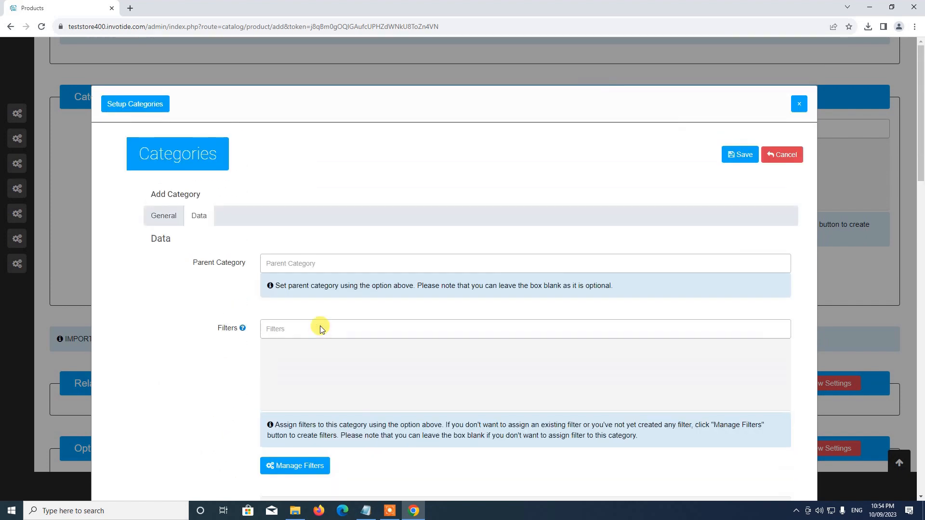
Enter dresses as the Dresses category's SEO keyword
{"action": "scroll", "coordinate": [289, 316], "scroll_direction": "down", "scroll_amount": 7}
{"action": "scroll", "coordinate": [270, 299], "scroll_direction": "up", "scroll_amount": 5}
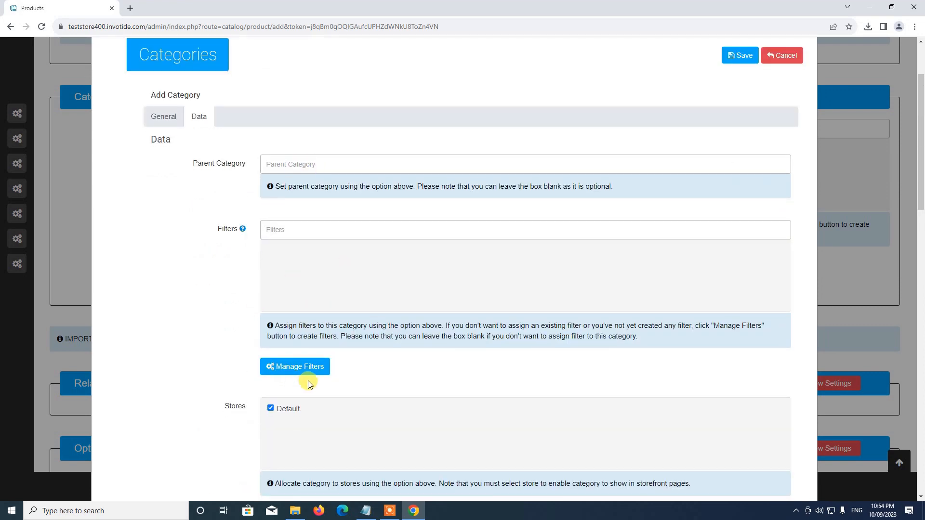
{"action": "scroll", "coordinate": [309, 384], "scroll_direction": "down", "scroll_amount": 3}
{"action": "scroll", "coordinate": [309, 222], "scroll_direction": "down", "scroll_amount": 2}
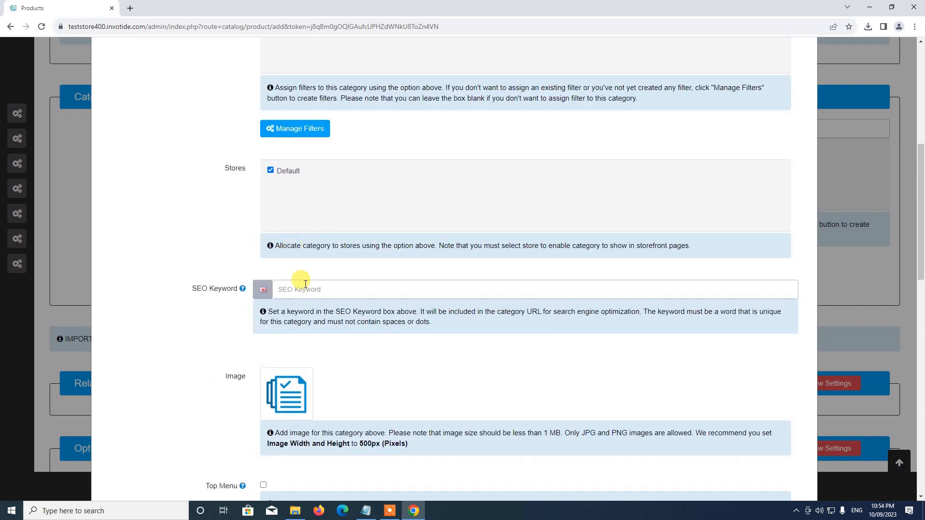
{"action": "left_click", "coordinate": [310, 289]}
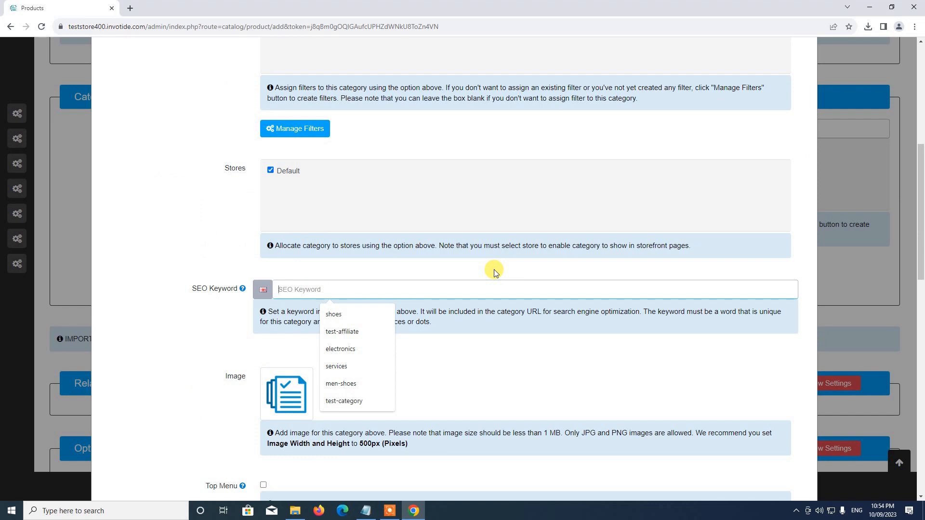
{"action": "type", "text": "dresses"}
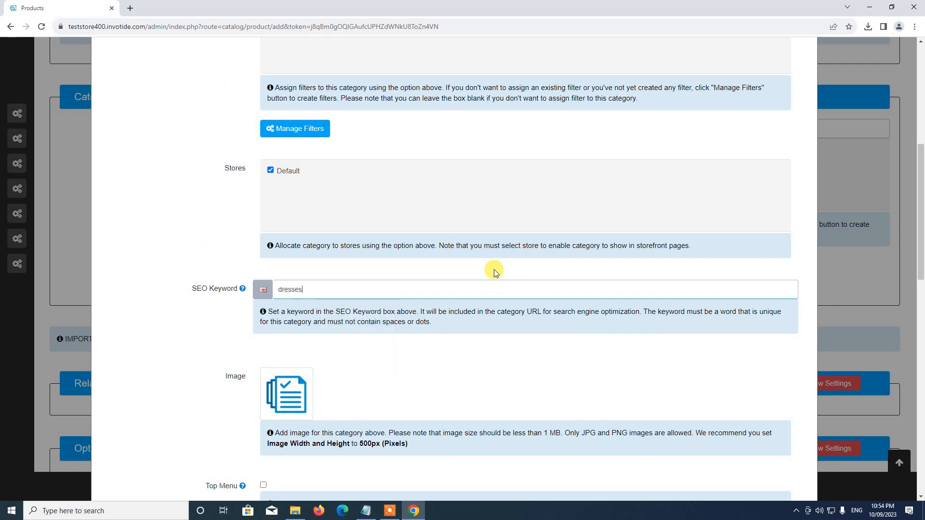
Upload dresses.jpg from Store Setup > Categories and set it as the category image
{"action": "scroll", "coordinate": [496, 272], "scroll_direction": "down", "scroll_amount": 3}
{"action": "left_click", "coordinate": [288, 249]}
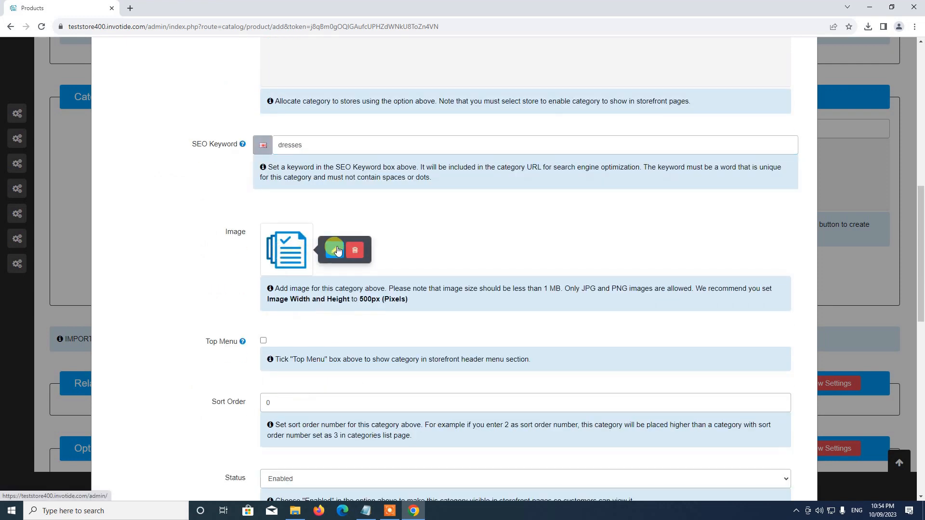
{"action": "left_click", "coordinate": [337, 249]}
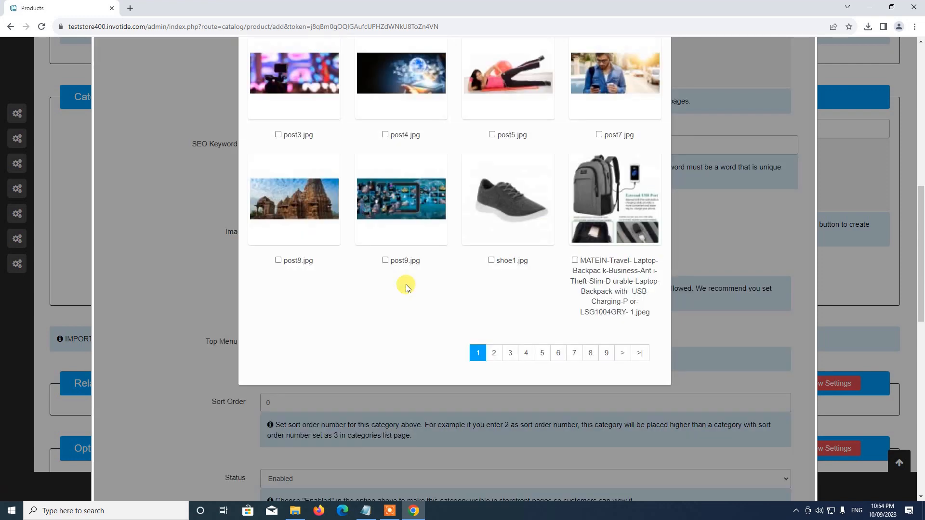
{"action": "scroll", "coordinate": [414, 287], "scroll_direction": "up", "scroll_amount": 10}
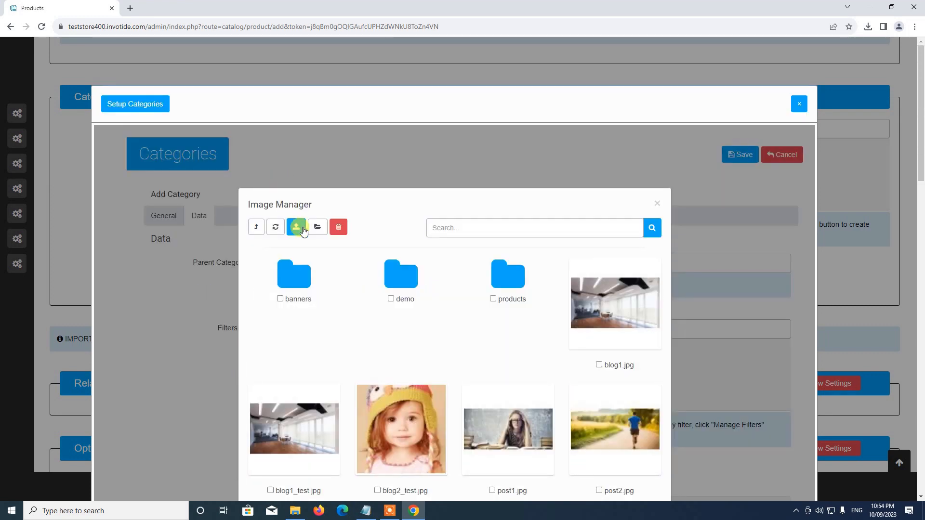
{"action": "left_click", "coordinate": [298, 233]}
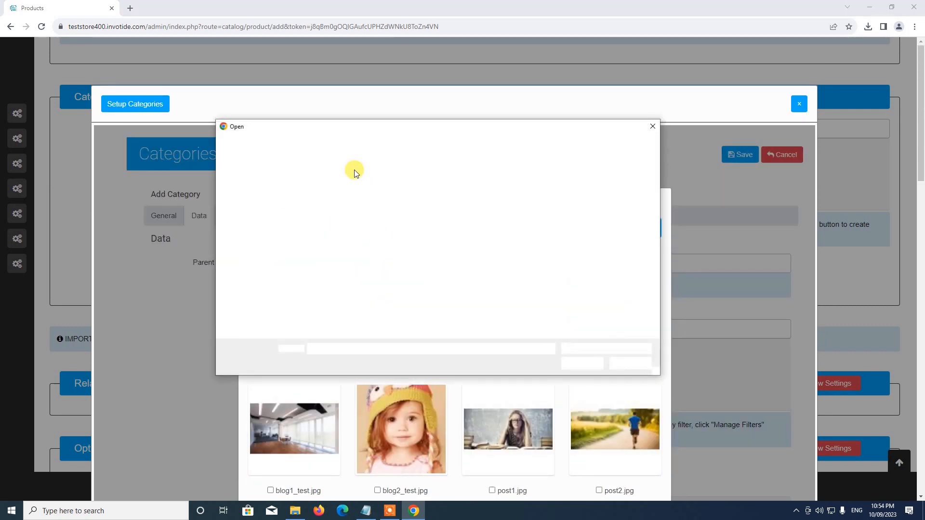
{"action": "left_click", "coordinate": [376, 144]}
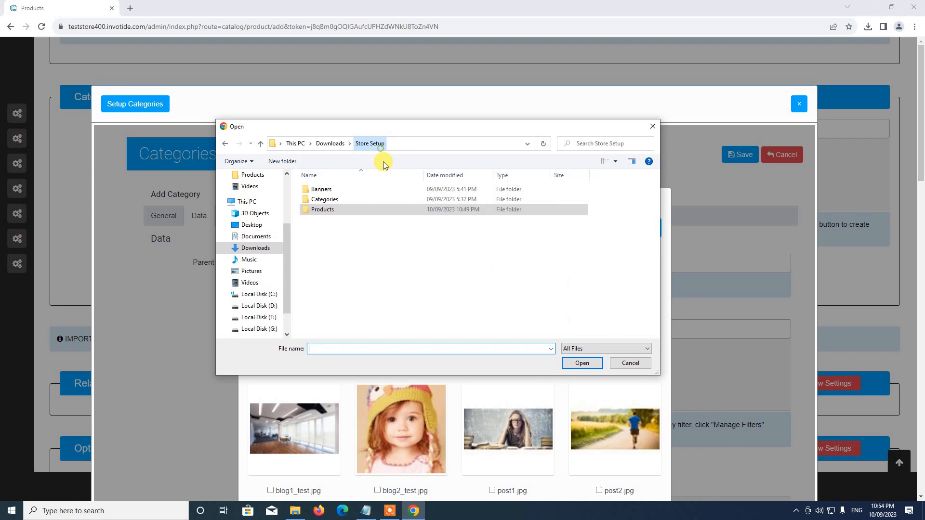
{"action": "double_click", "coordinate": [344, 201]}
{"action": "double_click", "coordinate": [391, 207]}
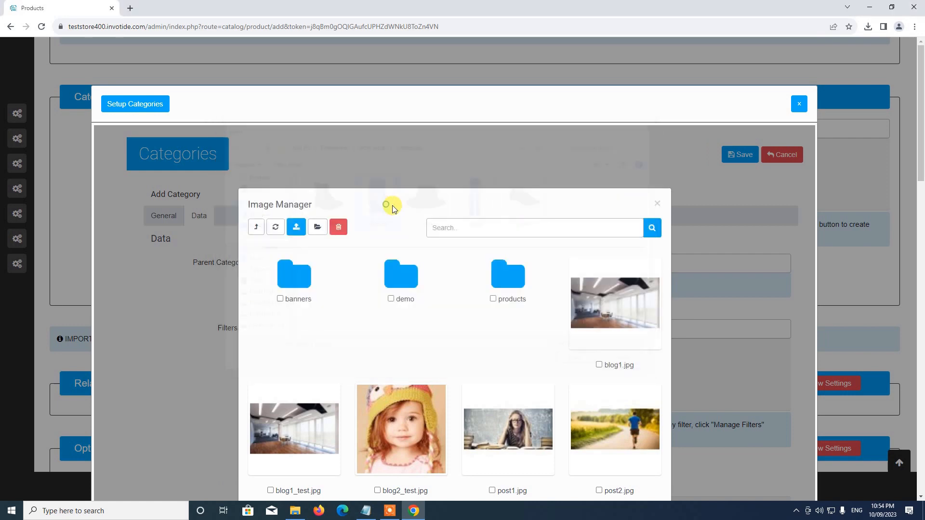
{"action": "scroll", "coordinate": [435, 256], "scroll_direction": "down", "scroll_amount": 5}
{"action": "scroll", "coordinate": [434, 256], "scroll_direction": "up", "scroll_amount": 1}
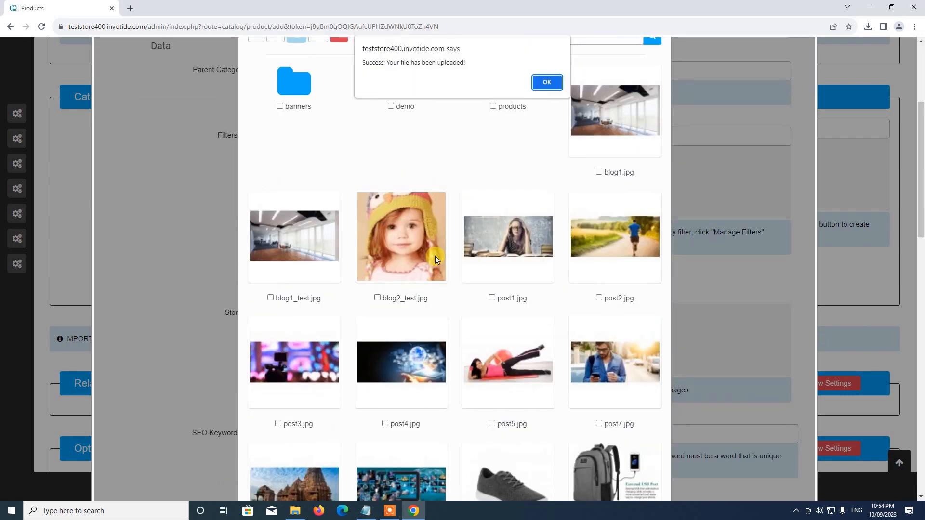
{"action": "left_click", "coordinate": [547, 81]}
{"action": "scroll", "coordinate": [547, 217], "scroll_direction": "down", "scroll_amount": 7}
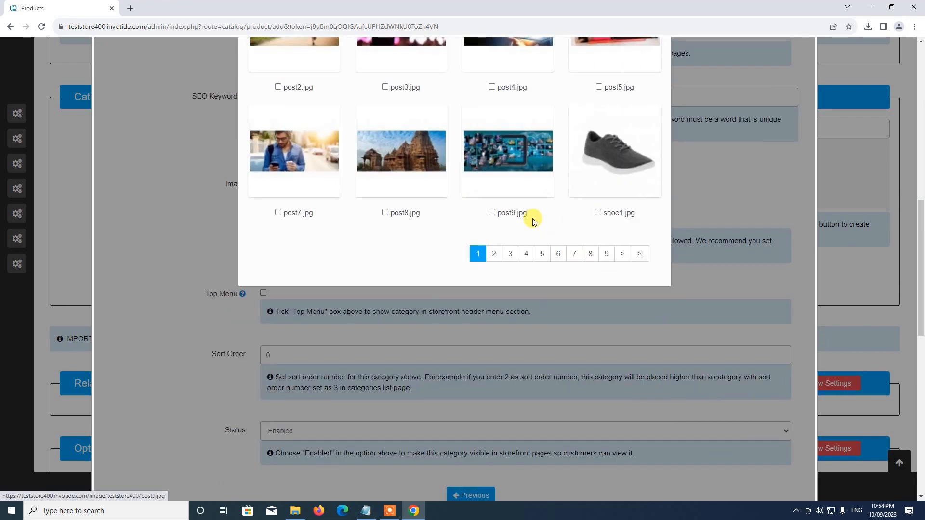
{"action": "scroll", "coordinate": [533, 217], "scroll_direction": "up", "scroll_amount": 6}
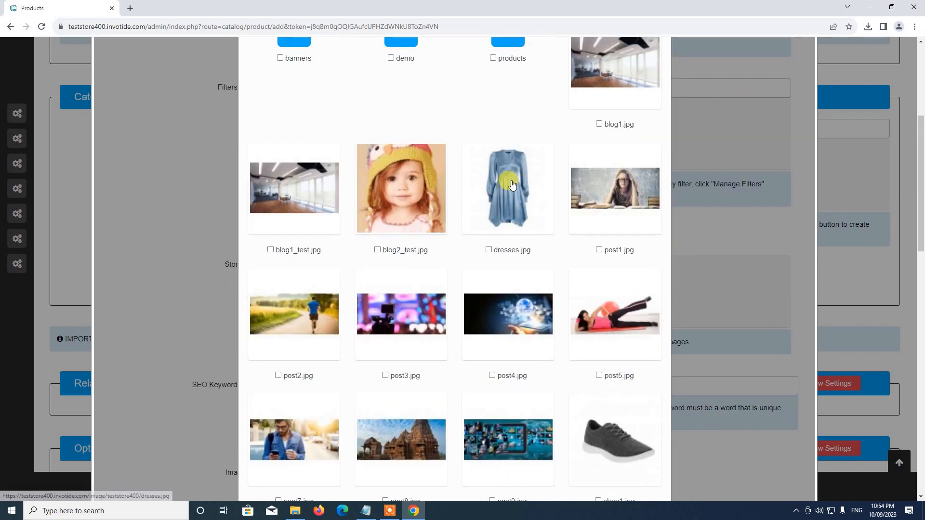
{"action": "left_click", "coordinate": [531, 182]}
Show the category in the top menu with sort order 2, keep it Enabled, and save
{"action": "scroll", "coordinate": [299, 282], "scroll_direction": "down", "scroll_amount": 3}
{"action": "scroll", "coordinate": [297, 277], "scroll_direction": "up", "scroll_amount": 2}
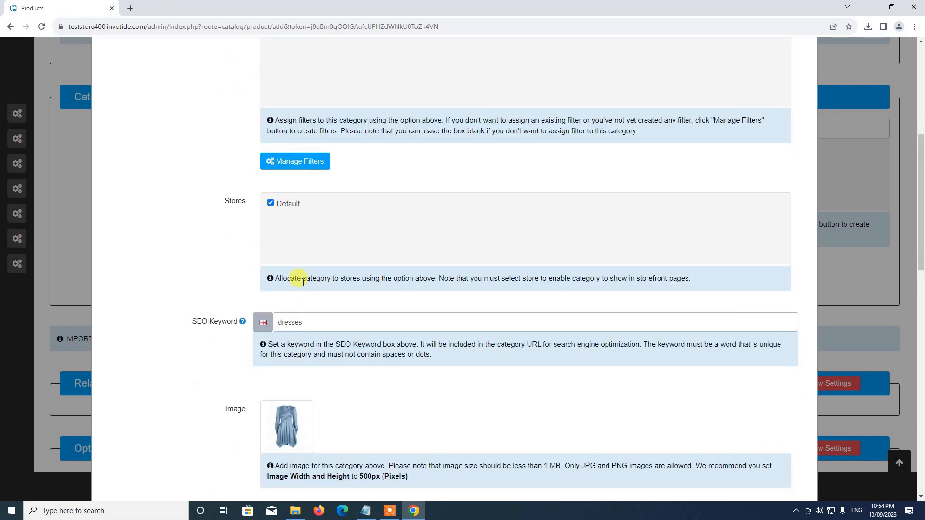
{"action": "scroll", "coordinate": [336, 220], "scroll_direction": "down", "scroll_amount": 6}
{"action": "left_click", "coordinate": [264, 245]}
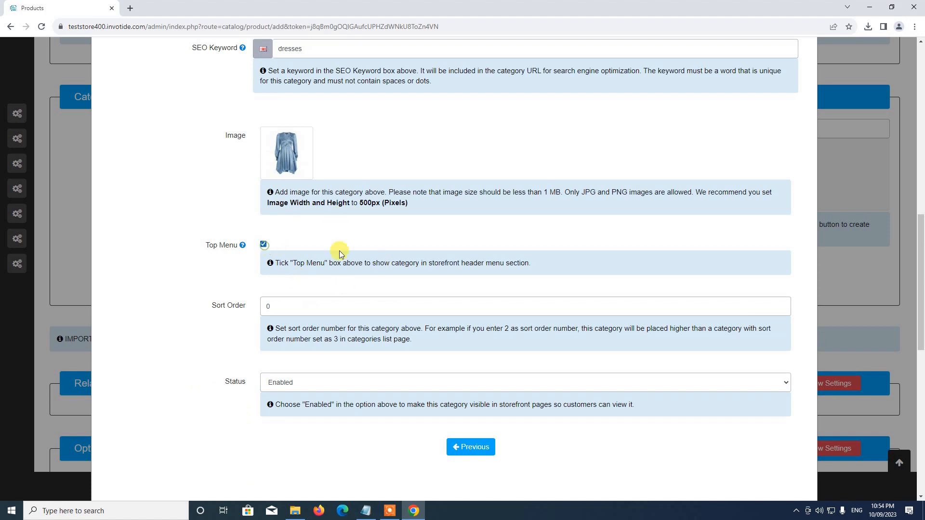
{"action": "double_click", "coordinate": [290, 308]}
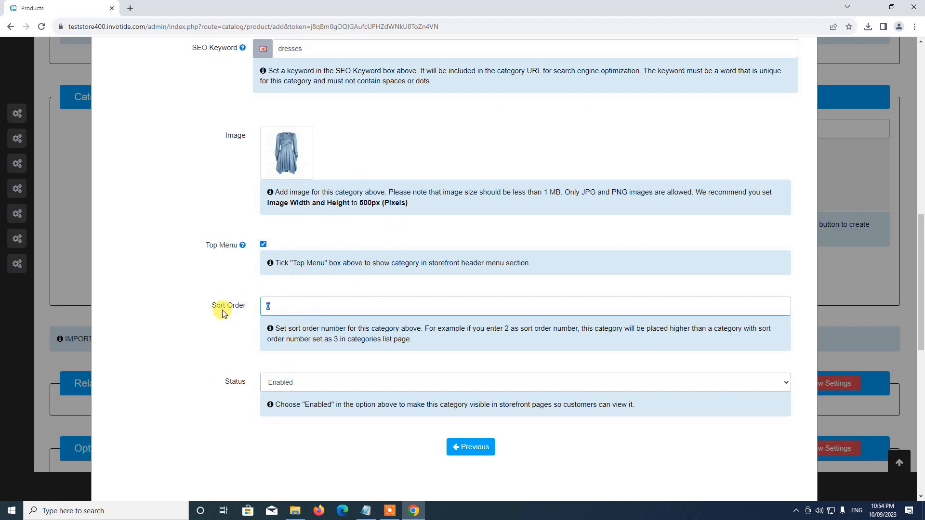
{"action": "type", "text": "2"}
{"action": "scroll", "coordinate": [270, 289], "scroll_direction": "down", "scroll_amount": 3}
{"action": "left_click", "coordinate": [289, 238]}
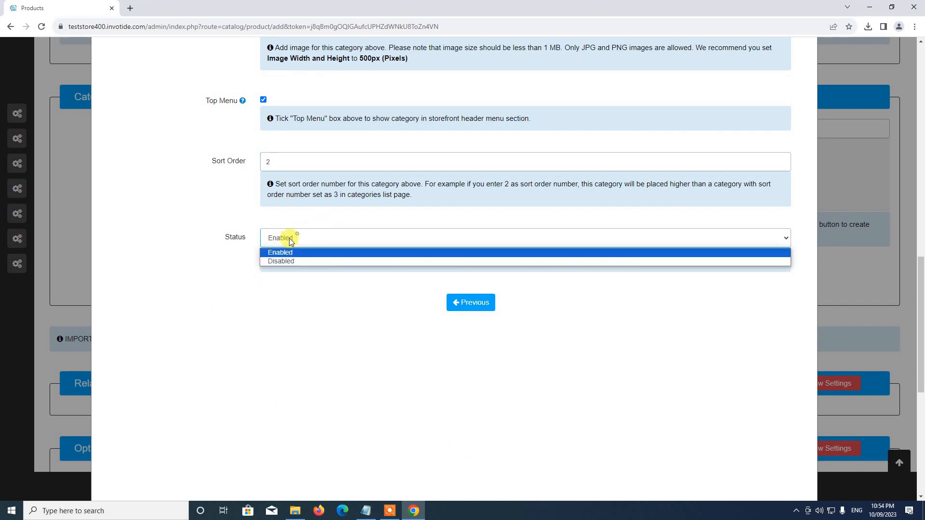
{"action": "left_click", "coordinate": [275, 253]}
{"action": "scroll", "coordinate": [629, 323], "scroll_direction": "up", "scroll_amount": 15}
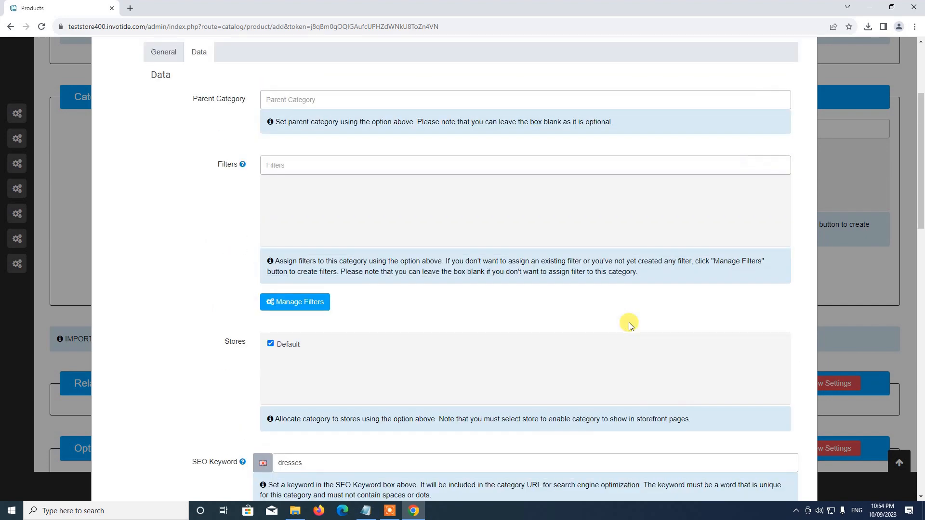
{"action": "left_click", "coordinate": [736, 154]}
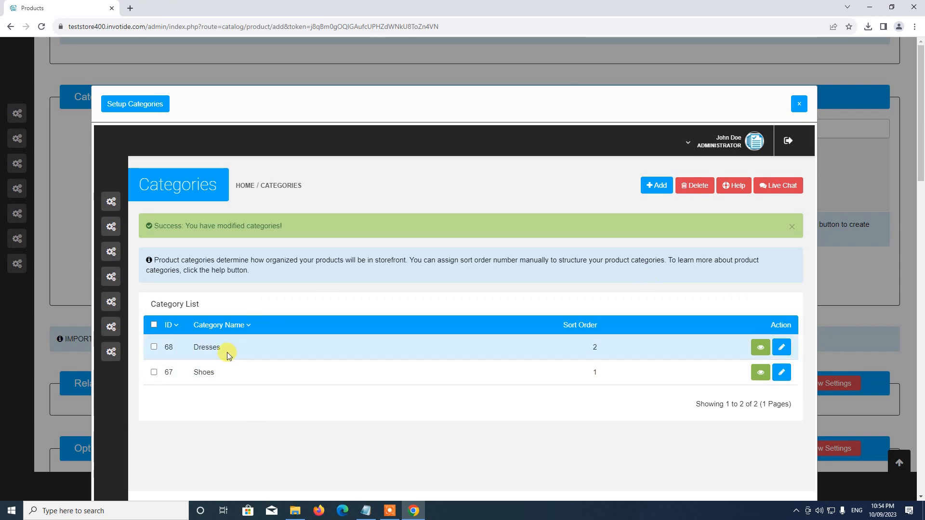
Close the category setup window, give Lady Gown the Dresses category, and save the product
{"action": "left_click", "coordinate": [799, 107]}
{"action": "scroll", "coordinate": [768, 190], "scroll_direction": "down", "scroll_amount": 3}
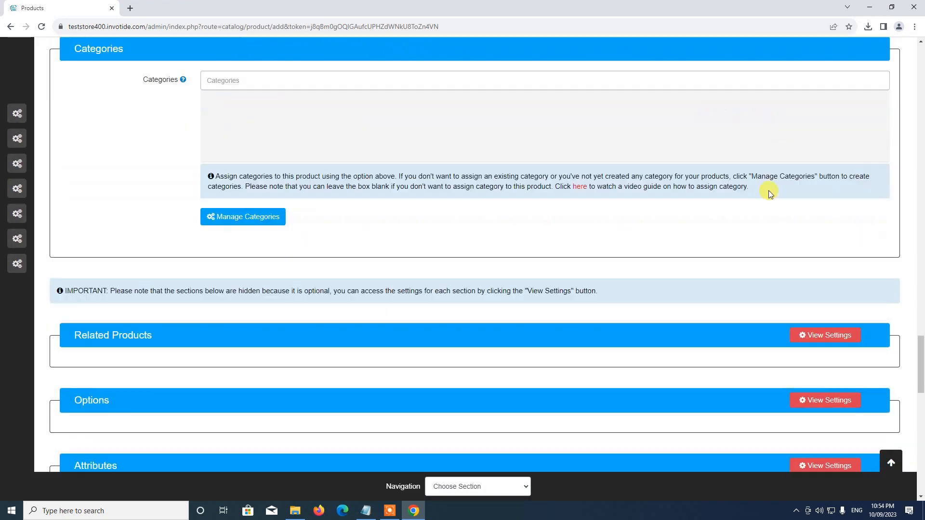
{"action": "scroll", "coordinate": [710, 176], "scroll_direction": "up", "scroll_amount": 3}
{"action": "left_click", "coordinate": [252, 128]}
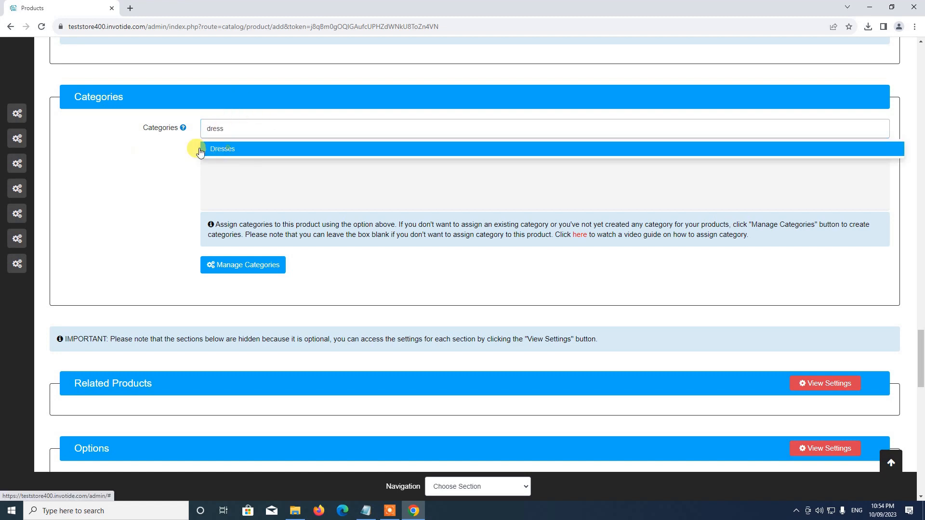
{"action": "left_click", "coordinate": [239, 151]}
{"action": "scroll", "coordinate": [295, 142], "scroll_direction": "down", "scroll_amount": 4}
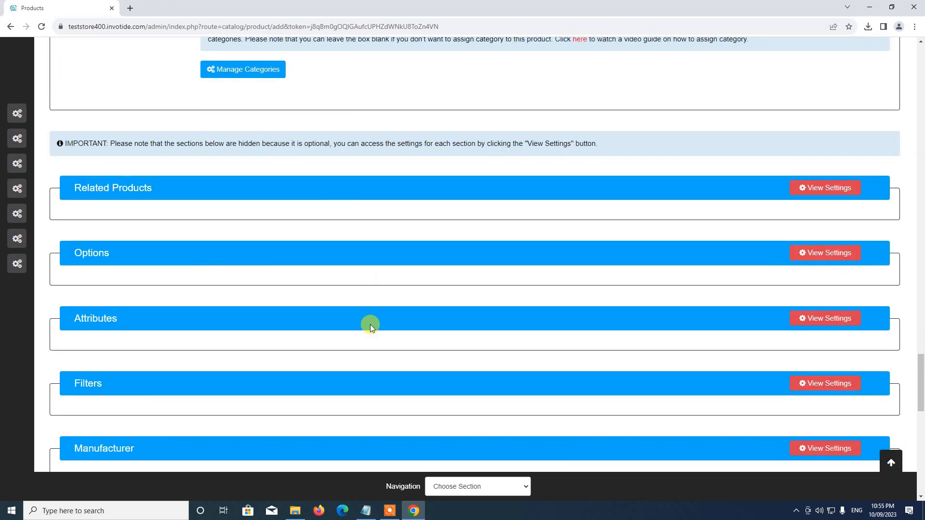
{"action": "scroll", "coordinate": [282, 250], "scroll_direction": "down", "scroll_amount": 8}
{"action": "left_click", "coordinate": [890, 462]}
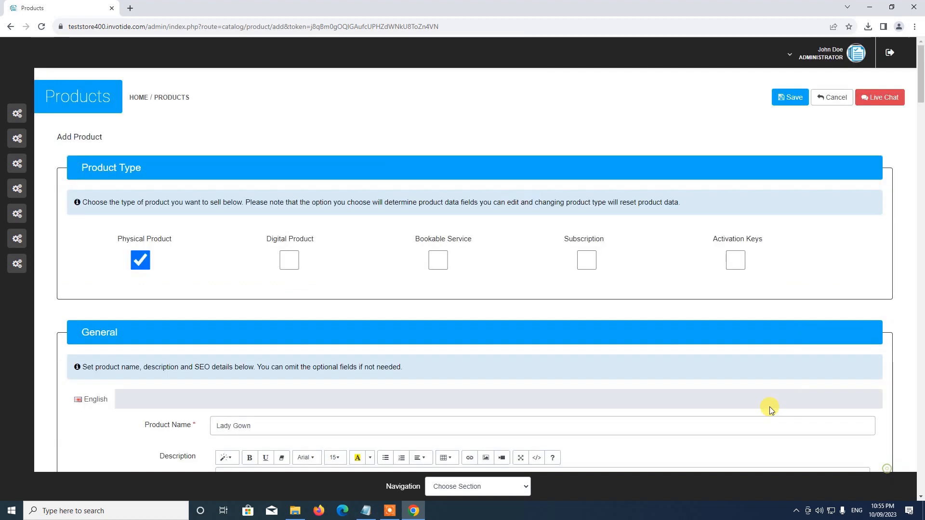
{"action": "left_click", "coordinate": [792, 99]}
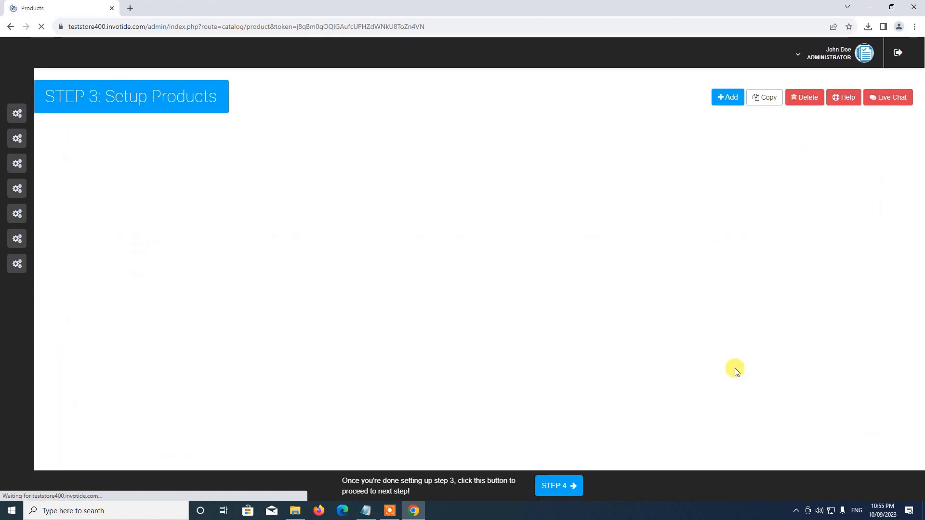
Add Black Boots (B3, $10) and Black Hats (B4, $50) to reach four listed products
{"action": "scroll", "coordinate": [667, 351], "scroll_direction": "down", "scroll_amount": 2}
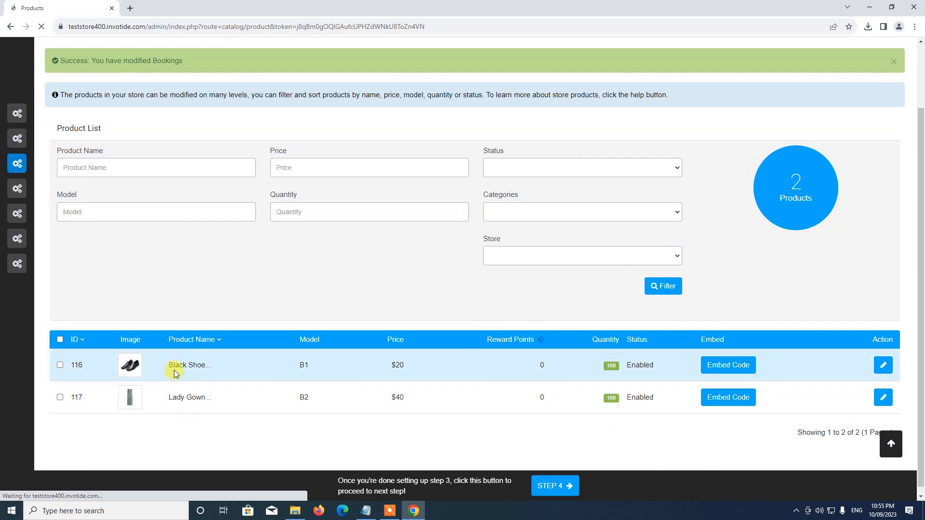
{"action": "scroll", "coordinate": [171, 368], "scroll_direction": "up", "scroll_amount": 2}
{"action": "left_click", "coordinate": [717, 98]}
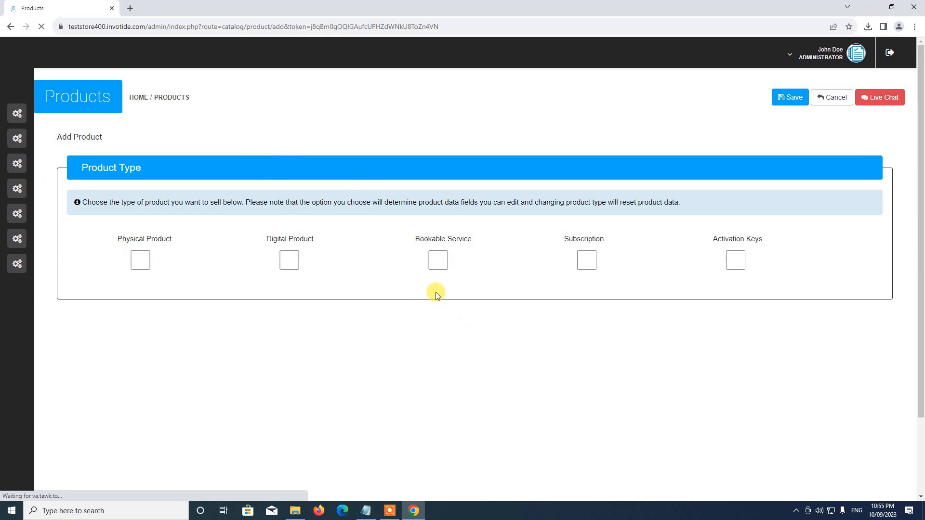
{"action": "left_click", "coordinate": [390, 508]}
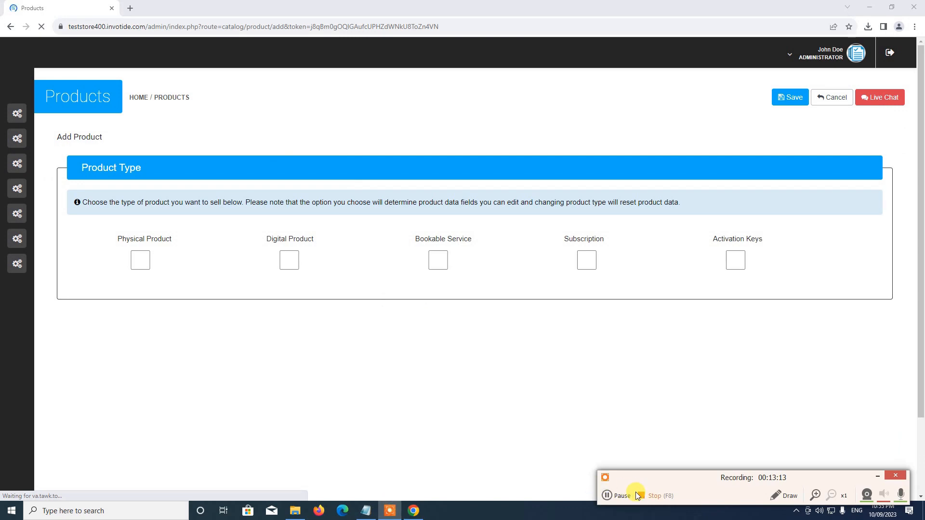
{"action": "left_click", "coordinate": [620, 493]}
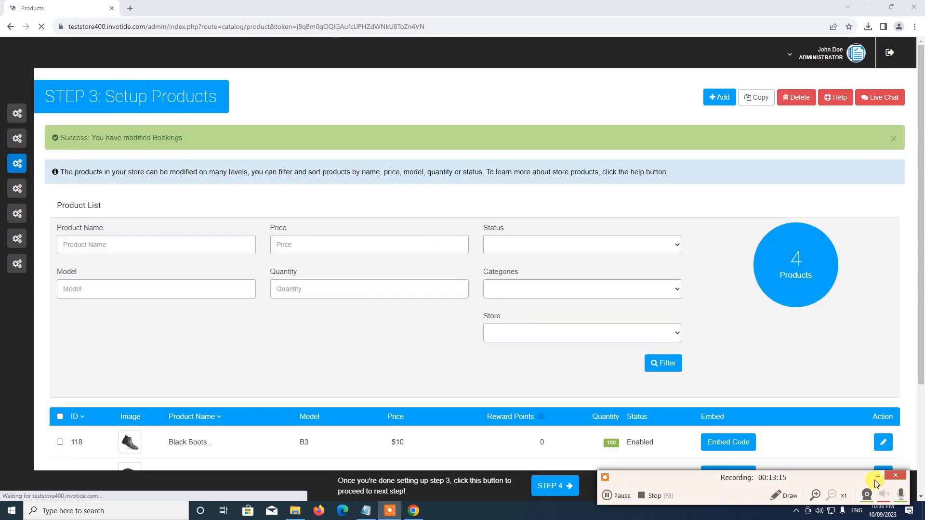
{"action": "scroll", "coordinate": [694, 376], "scroll_direction": "down", "scroll_amount": 4}
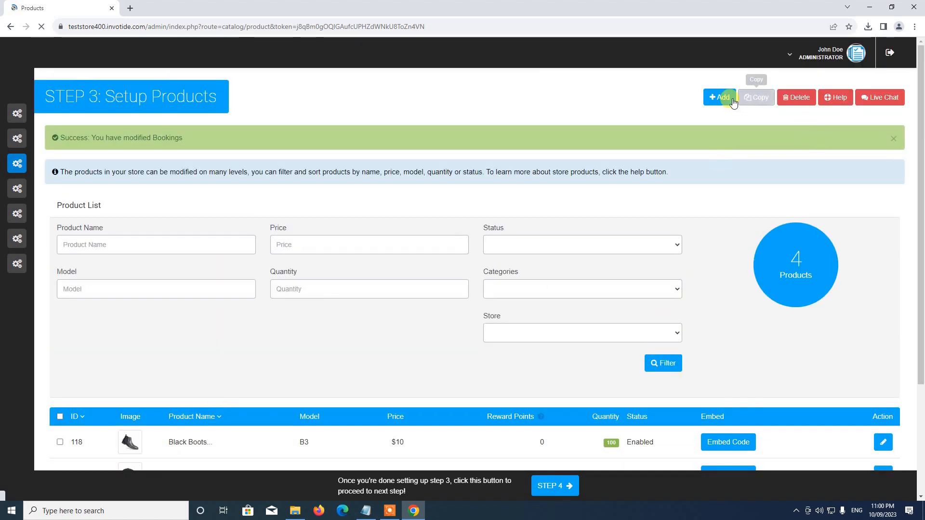
Start a new Add Product form and copy 'Black Jeans' from the store setup notes
{"action": "left_click", "coordinate": [723, 99]}
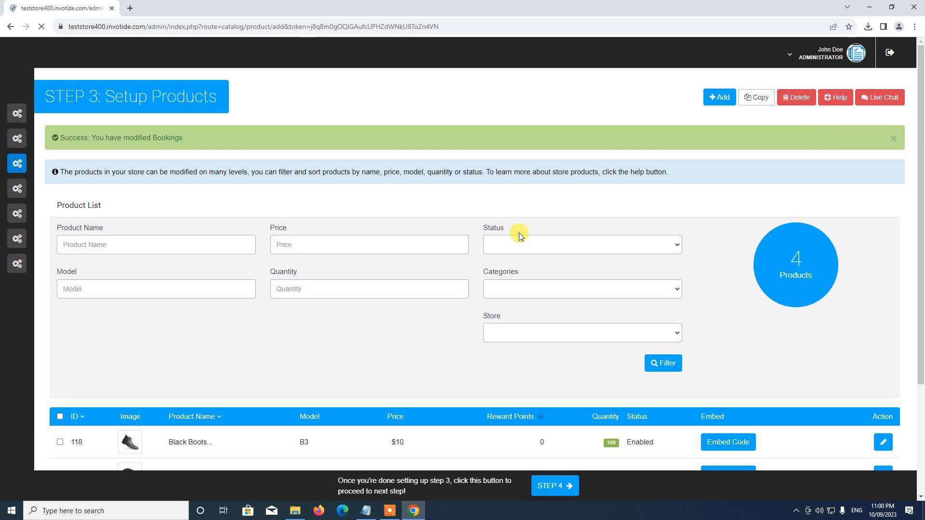
{"action": "scroll", "coordinate": [517, 233], "scroll_direction": "down", "scroll_amount": 2}
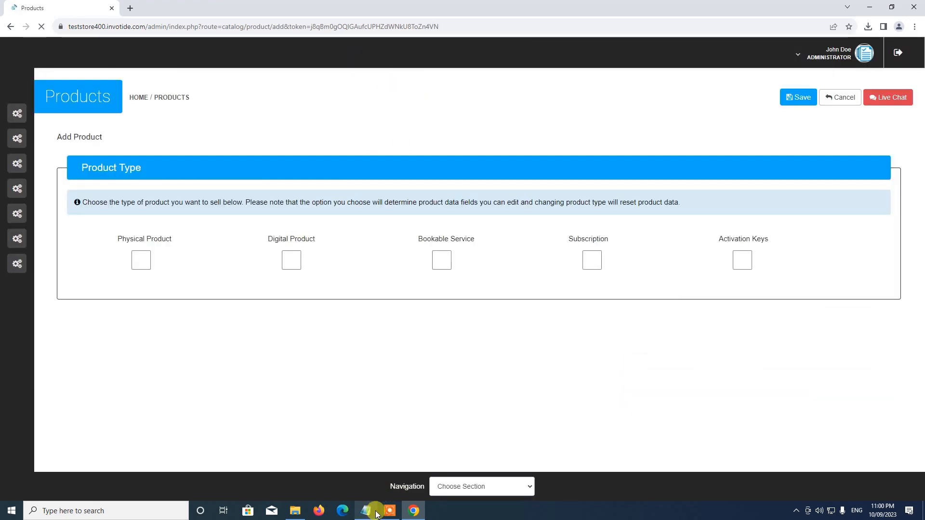
{"action": "left_click", "coordinate": [370, 511]}
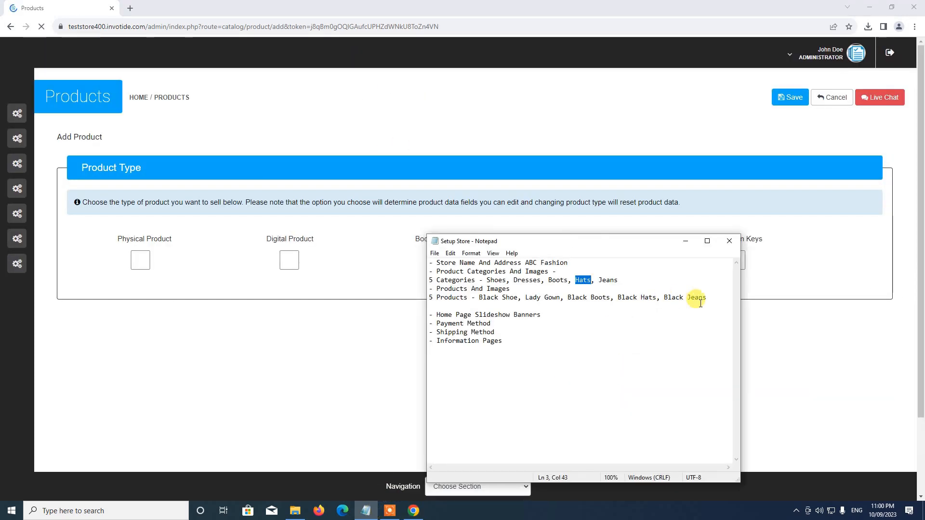
{"action": "double_click", "coordinate": [666, 299]}
{"action": "left_click", "coordinate": [684, 298]}
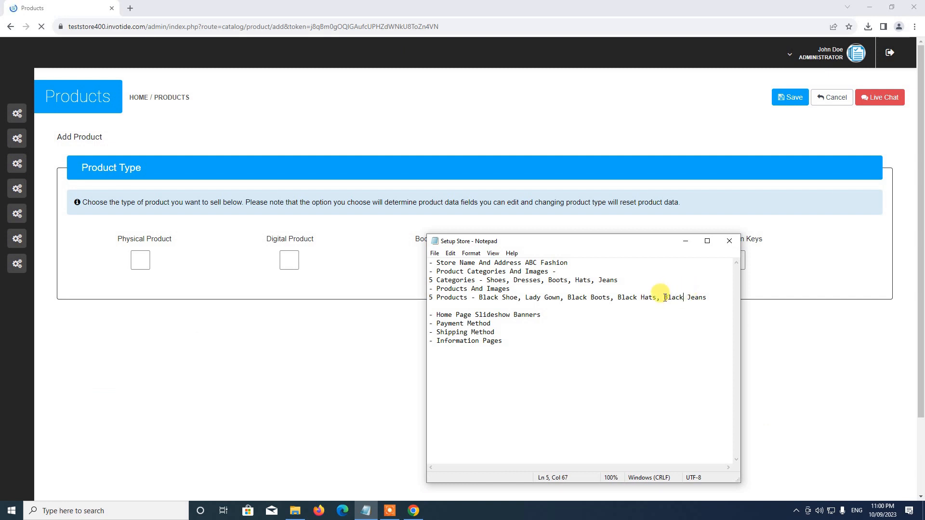
{"action": "left_click_drag", "start_coordinate": [668, 297], "coordinate": [705, 296]}
{"action": "key", "text": "ctrl+c"}
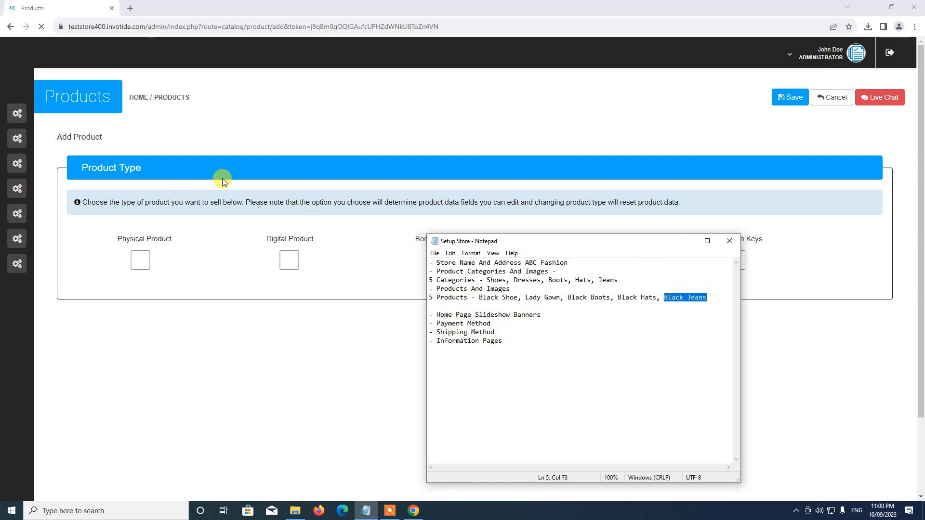
Mark the new product as a physical product
{"action": "left_click", "coordinate": [255, 167]}
{"action": "left_click", "coordinate": [139, 260]}
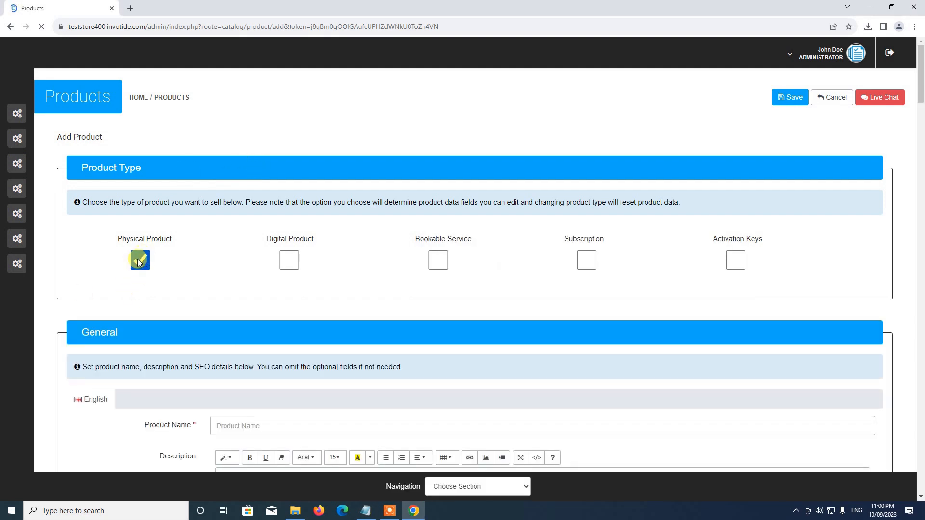
{"action": "scroll", "coordinate": [144, 260], "scroll_direction": "down", "scroll_amount": 3}
{"action": "left_click", "coordinate": [262, 281]}
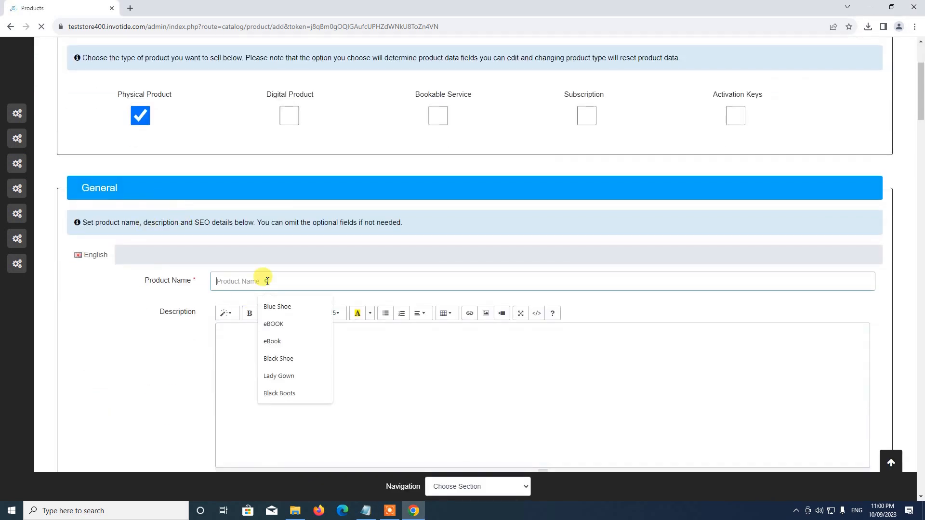
Paste Black Jeans as the product name and correct the description to 'This is a test product'
{"action": "key", "text": "ctrl+v"}
{"action": "left_click", "coordinate": [275, 347]}
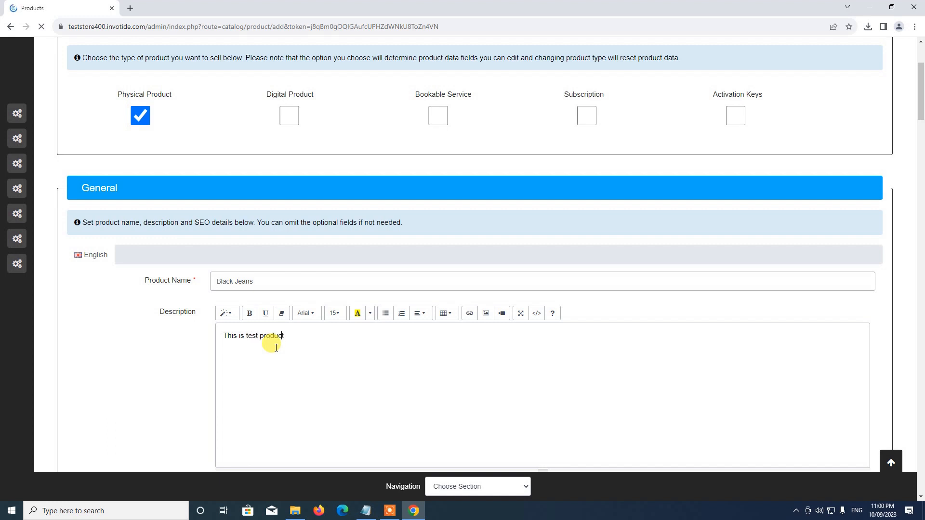
{"action": "type", "text": "a"}
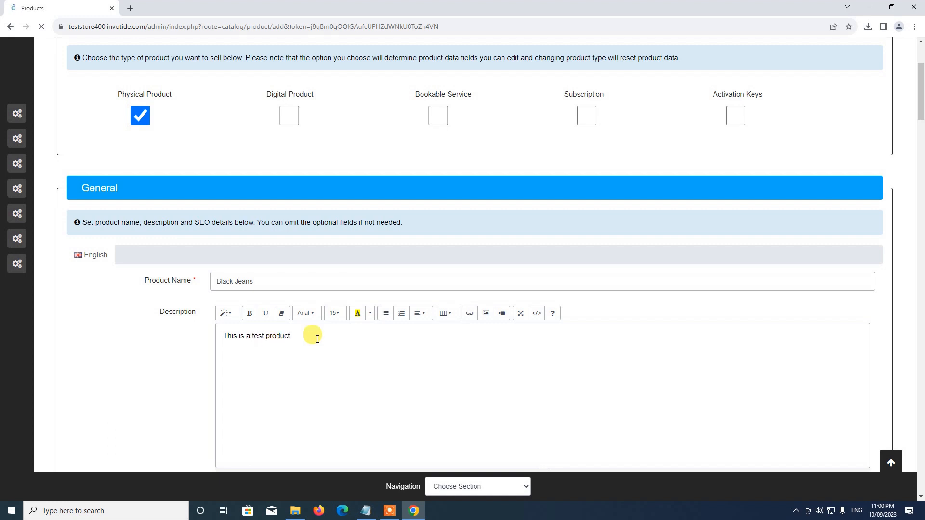
{"action": "scroll", "coordinate": [309, 335], "scroll_direction": "down", "scroll_amount": 5}
Set the meta title to Black Jeans and write a matching 'is a test product' meta description
{"action": "left_click", "coordinate": [245, 289]}
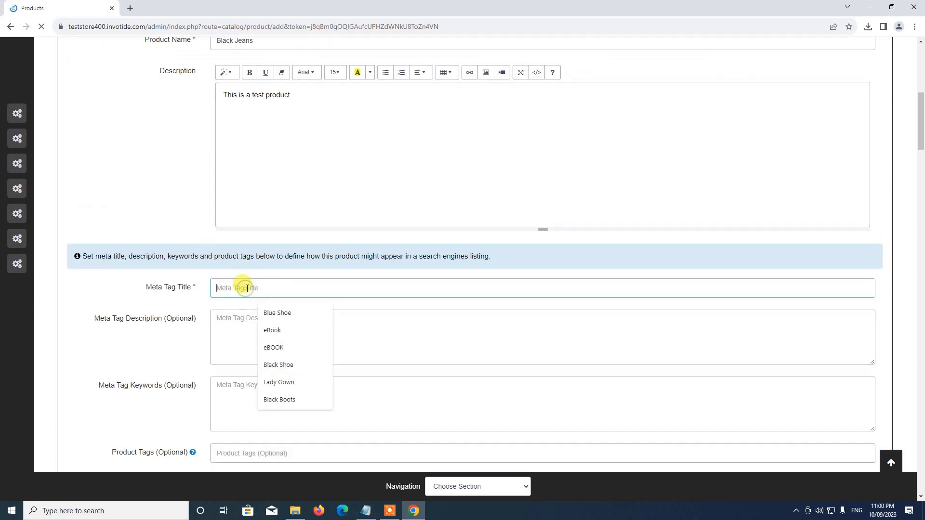
{"action": "key", "text": "ctrl+v"}
{"action": "scroll", "coordinate": [244, 342], "scroll_direction": "down", "scroll_amount": 5}
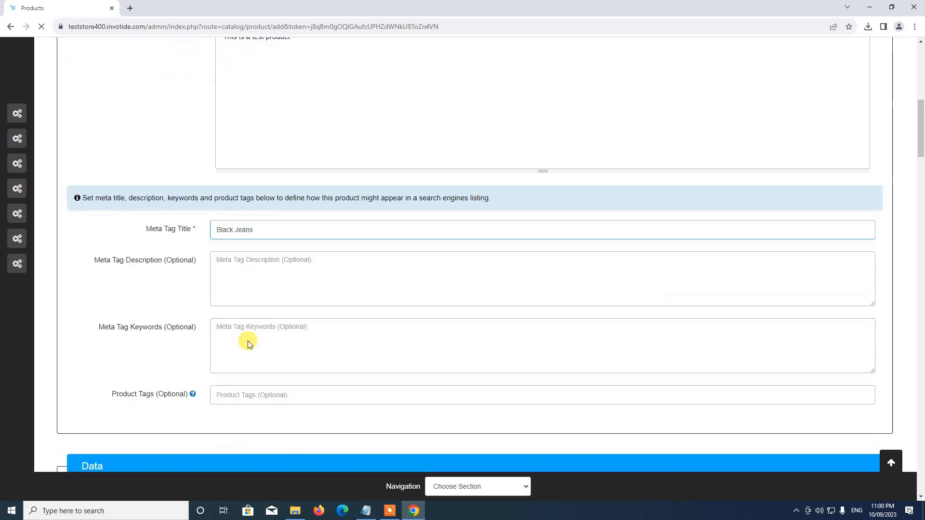
{"action": "left_click", "coordinate": [259, 106]}
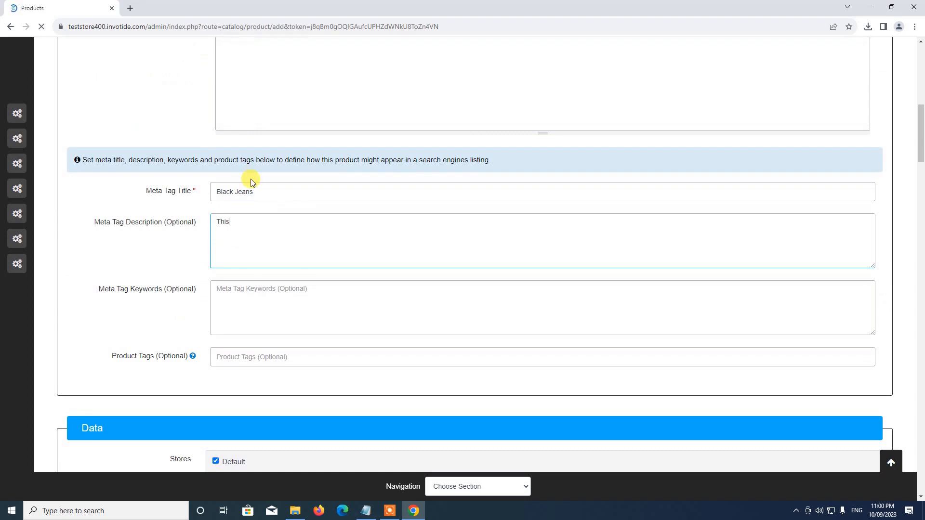
{"action": "type", "text": "is a test product"}
{"action": "scroll", "coordinate": [200, 135], "scroll_direction": "down", "scroll_amount": 4}
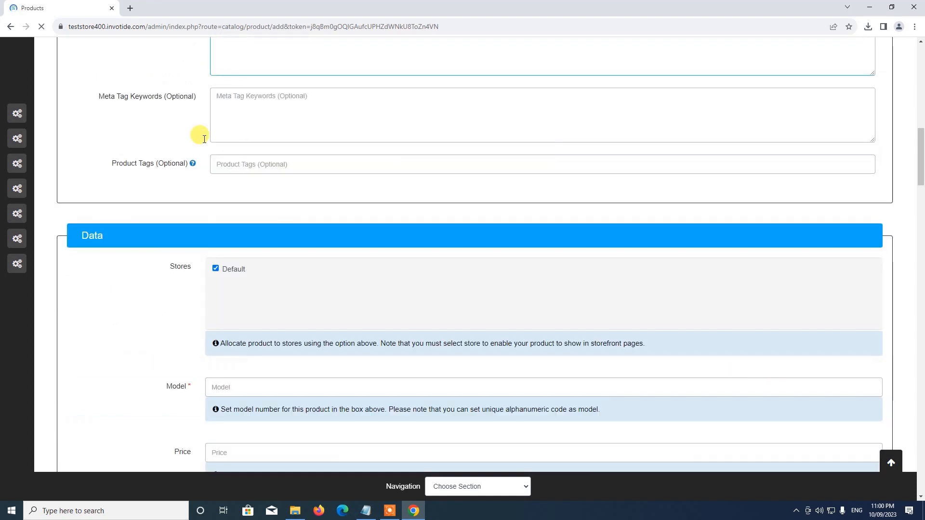
Enter model B5 and price 25 for Black Jeans
{"action": "scroll", "coordinate": [245, 212], "scroll_direction": "down", "scroll_amount": 3}
{"action": "left_click", "coordinate": [207, 241]}
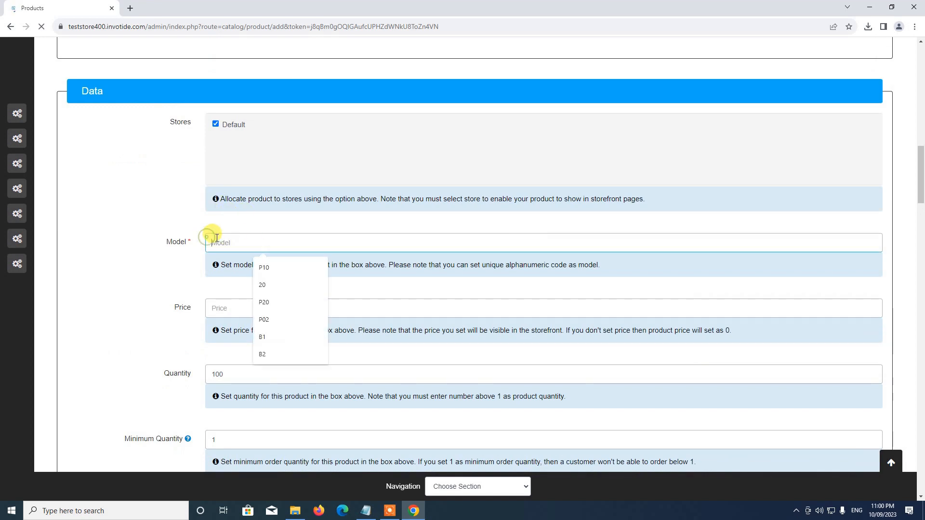
{"action": "type", "text": "B5"}
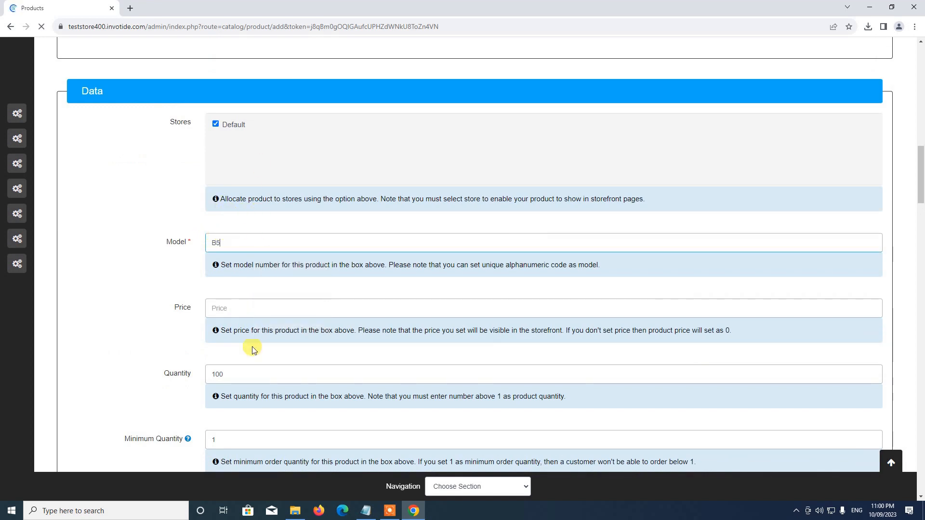
{"action": "scroll", "coordinate": [201, 308], "scroll_direction": "down", "scroll_amount": 2}
{"action": "left_click", "coordinate": [262, 217]}
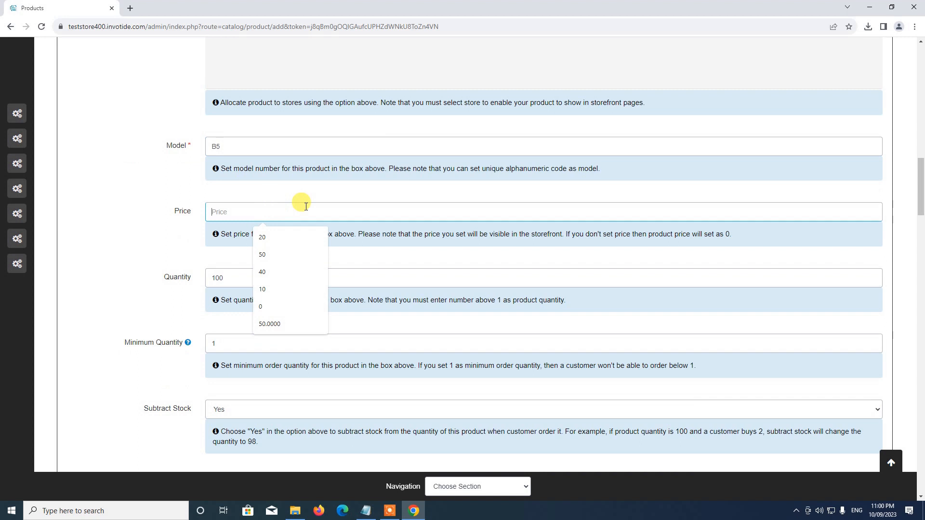
{"action": "type", "text": "25"}
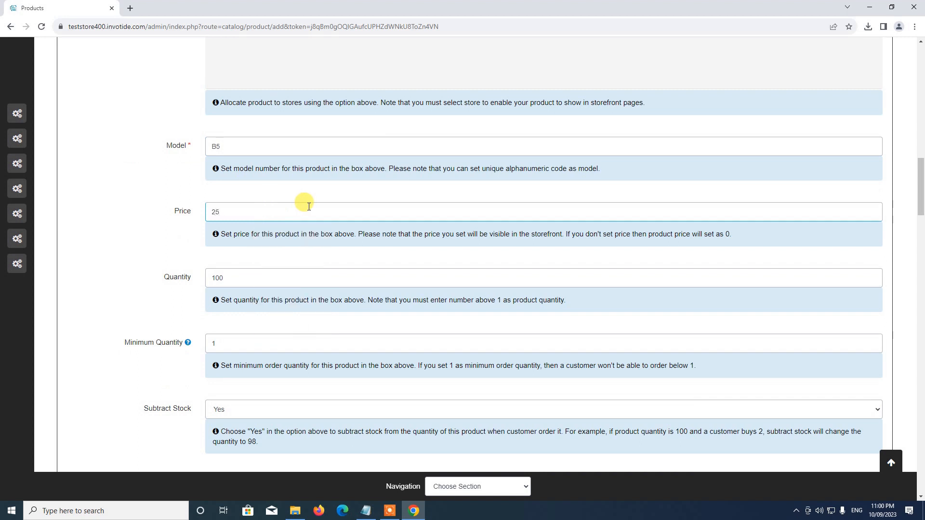
Keep the product status Enabled and change the sort order from 1 to 5
{"action": "scroll", "coordinate": [309, 206], "scroll_direction": "down", "scroll_amount": 2}
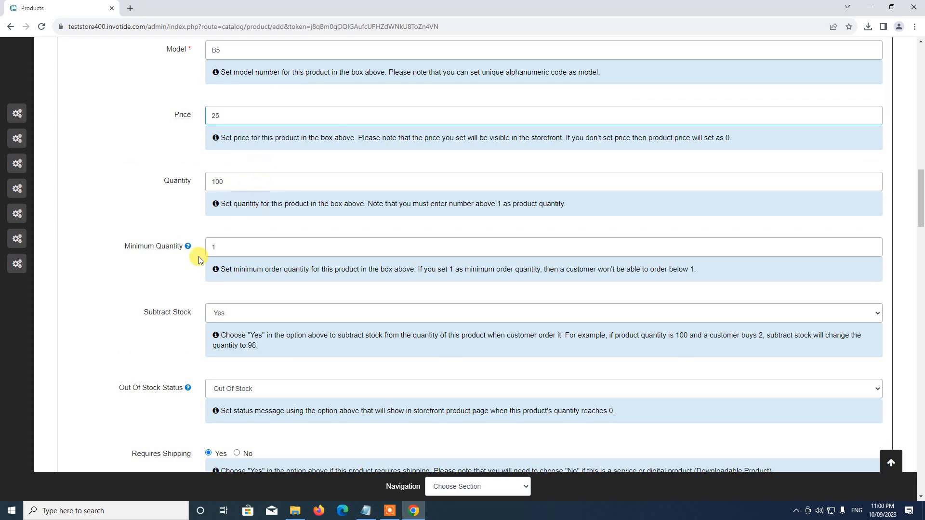
{"action": "scroll", "coordinate": [226, 212], "scroll_direction": "down", "scroll_amount": 1}
{"action": "scroll", "coordinate": [236, 145], "scroll_direction": "up", "scroll_amount": 2}
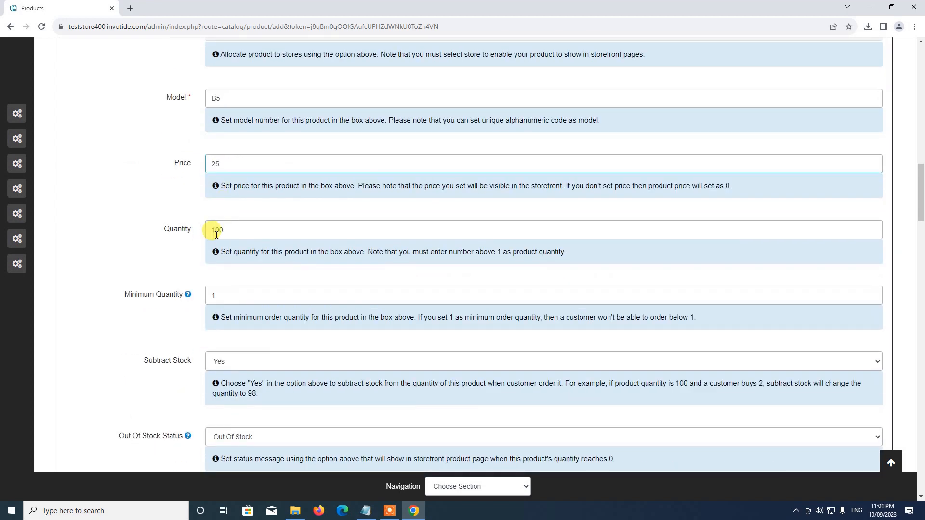
{"action": "scroll", "coordinate": [221, 232], "scroll_direction": "down", "scroll_amount": 10}
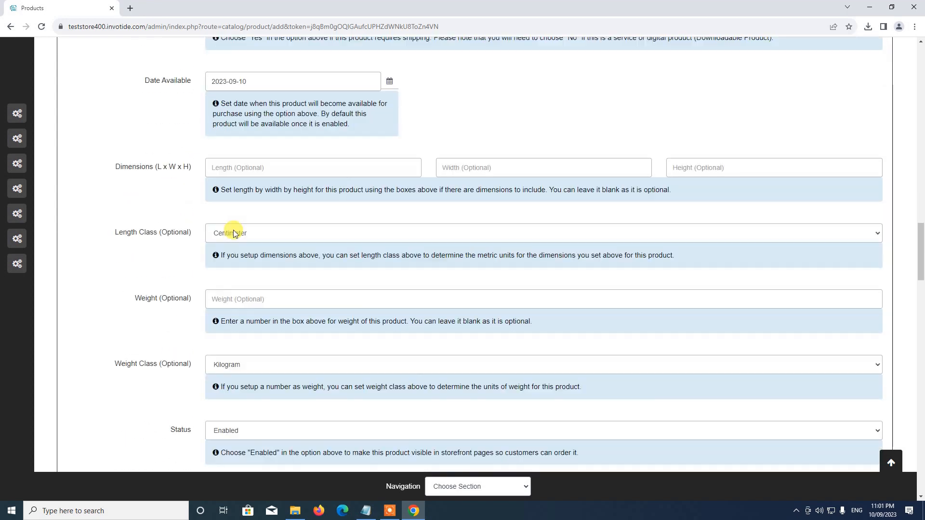
{"action": "scroll", "coordinate": [234, 233], "scroll_direction": "down", "scroll_amount": 1}
{"action": "scroll", "coordinate": [310, 262], "scroll_direction": "up", "scroll_amount": 3}
{"action": "scroll", "coordinate": [289, 240], "scroll_direction": "down", "scroll_amount": 4}
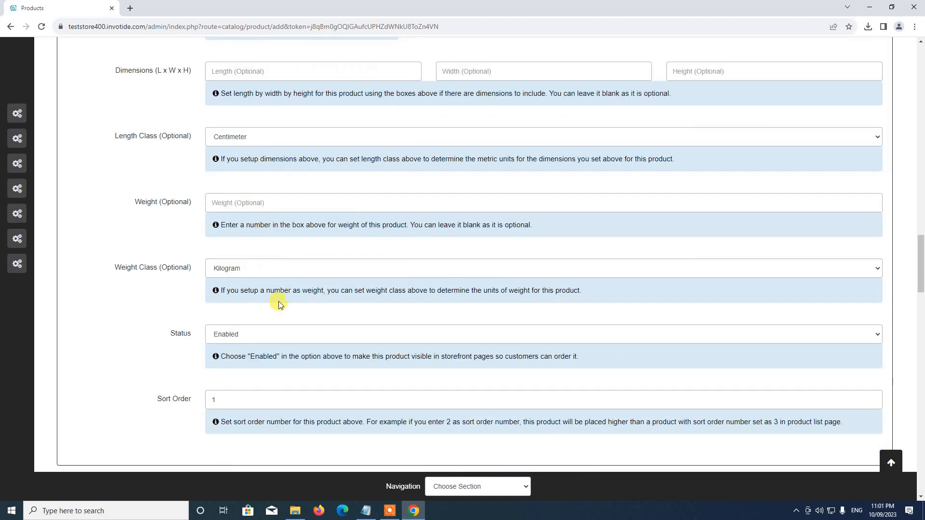
{"action": "left_click", "coordinate": [244, 333]}
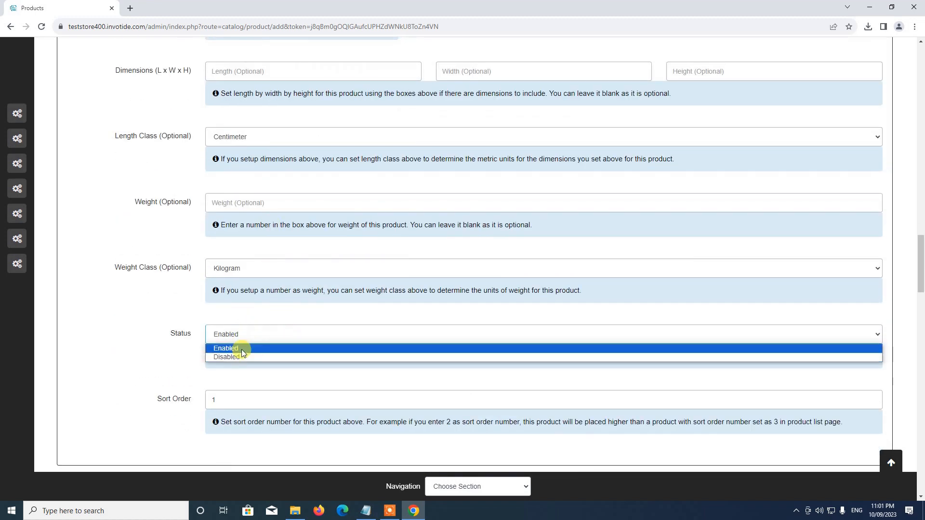
{"action": "left_click", "coordinate": [241, 349]}
{"action": "scroll", "coordinate": [253, 347], "scroll_direction": "down", "scroll_amount": 4}
{"action": "left_click", "coordinate": [237, 206]}
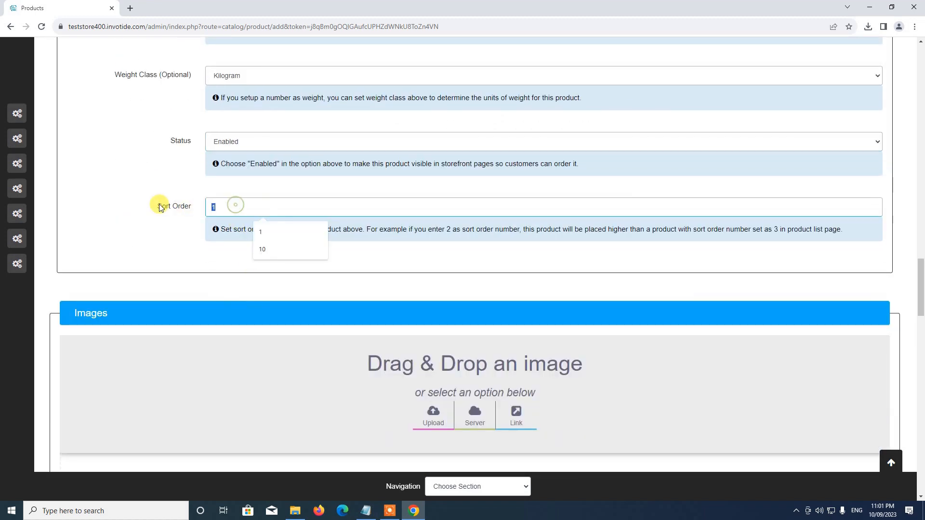
{"action": "double_click", "coordinate": [219, 214]}
{"action": "type", "text": "5"}
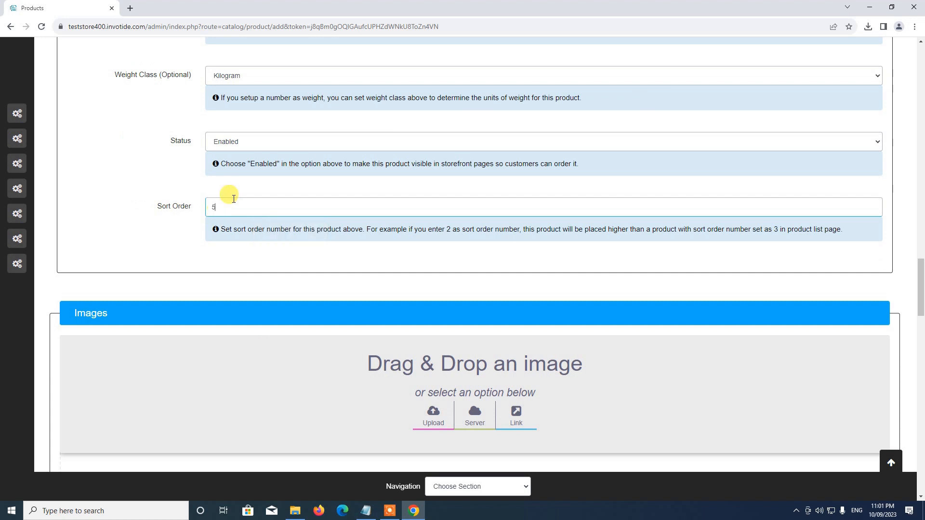
{"action": "scroll", "coordinate": [270, 155], "scroll_direction": "down", "scroll_amount": 1}
{"action": "scroll", "coordinate": [270, 155], "scroll_direction": "down", "scroll_amount": 4}
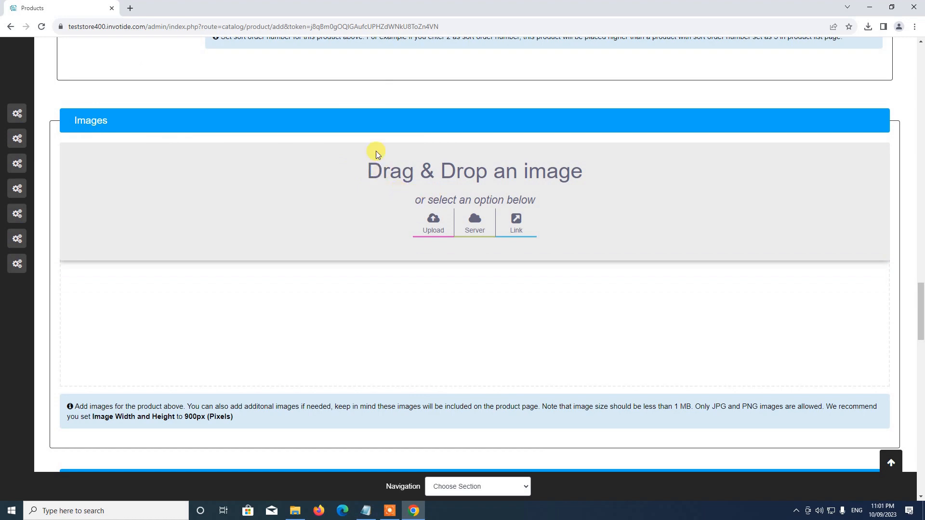
Upload the black jeans picture from Store Setup > Products as the product image
{"action": "scroll", "coordinate": [421, 251], "scroll_direction": "down", "scroll_amount": 4}
{"action": "scroll", "coordinate": [558, 244], "scroll_direction": "up", "scroll_amount": 4}
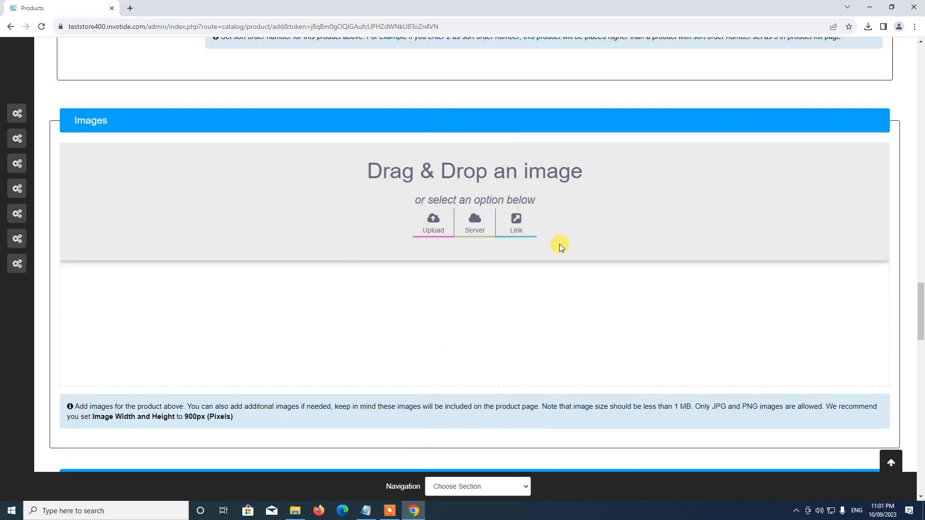
{"action": "left_click", "coordinate": [431, 230]}
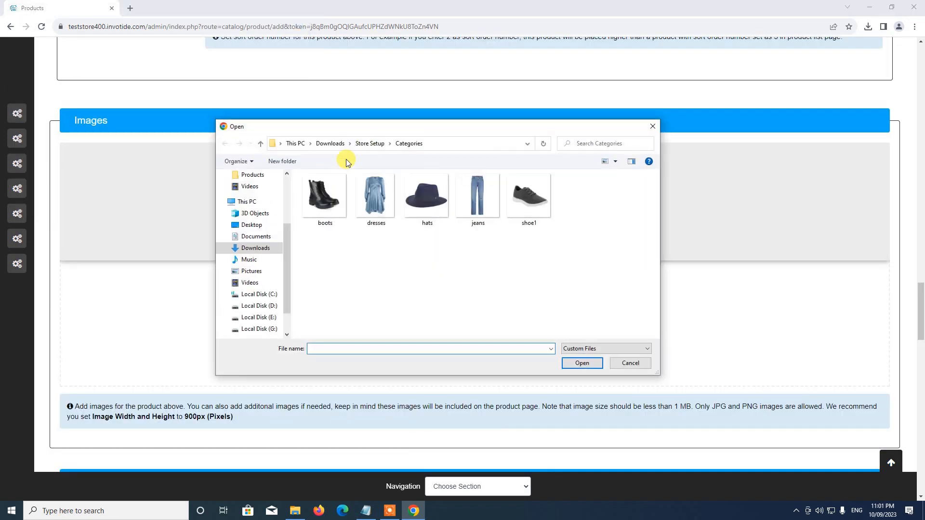
{"action": "left_click", "coordinate": [374, 150]}
{"action": "double_click", "coordinate": [340, 206]}
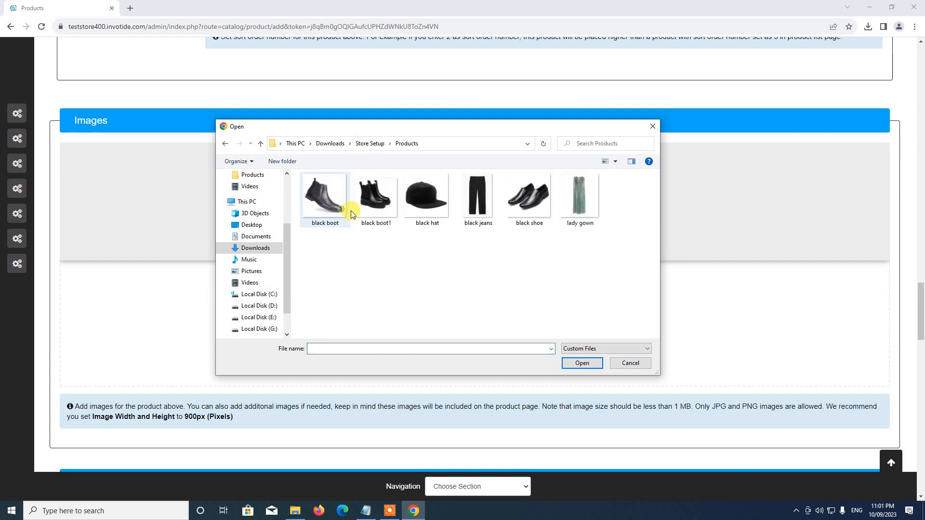
{"action": "double_click", "coordinate": [477, 195]}
{"action": "scroll", "coordinate": [463, 330], "scroll_direction": "down", "scroll_amount": 5}
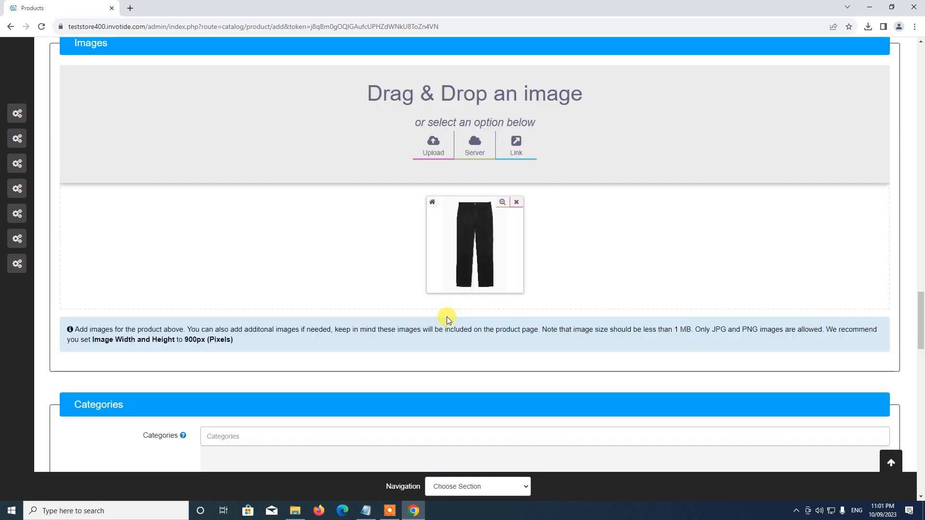
{"action": "scroll", "coordinate": [446, 308], "scroll_direction": "down", "scroll_amount": 5}
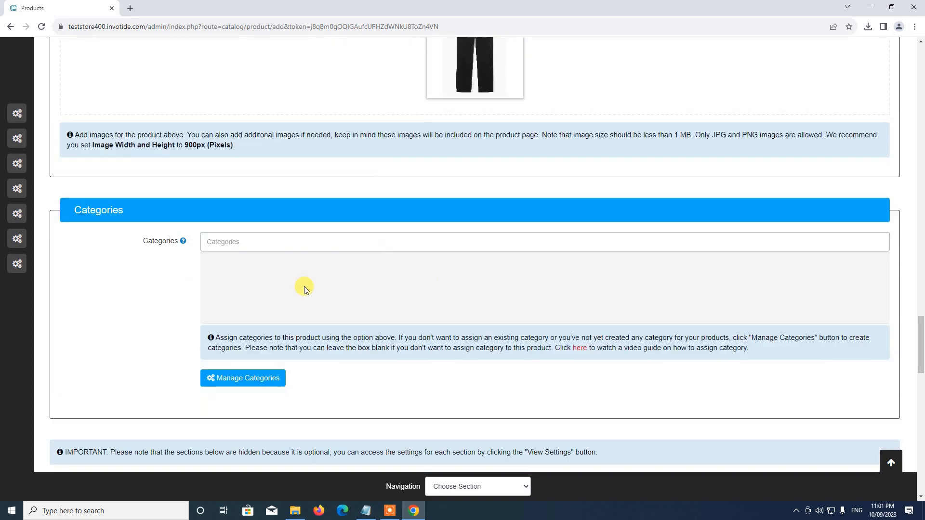
{"action": "scroll", "coordinate": [304, 405], "scroll_direction": "up", "scroll_amount": 5}
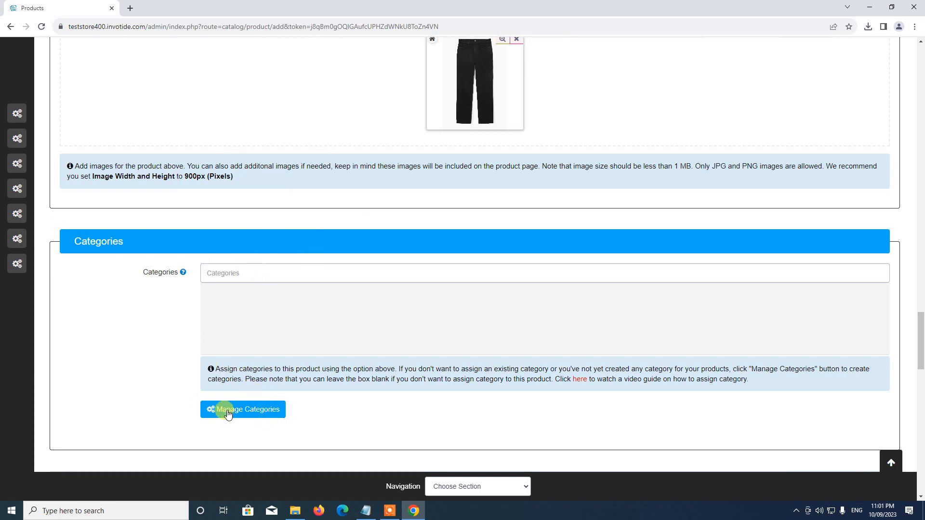
Open Manage Categories from the product and start a new Add Category form
{"action": "left_click", "coordinate": [247, 413]}
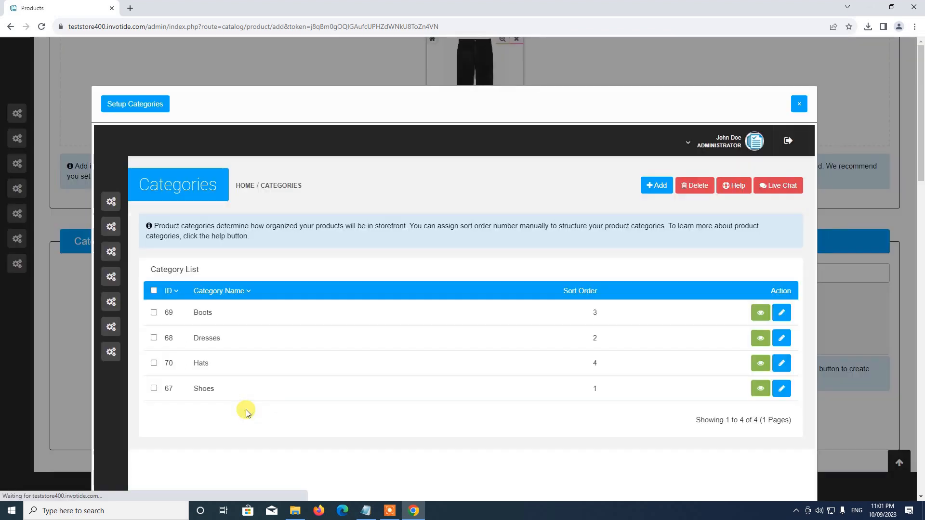
{"action": "scroll", "coordinate": [274, 299], "scroll_direction": "down", "scroll_amount": 2}
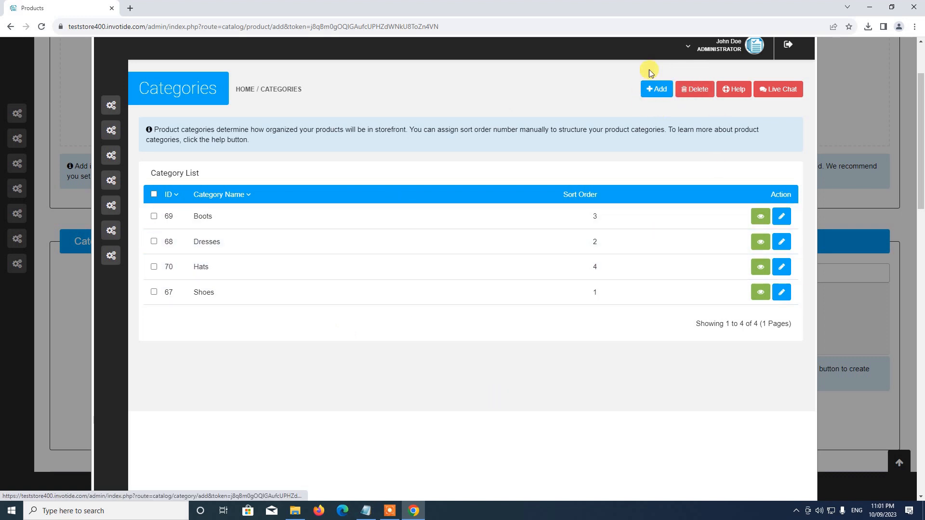
{"action": "left_click", "coordinate": [658, 90]}
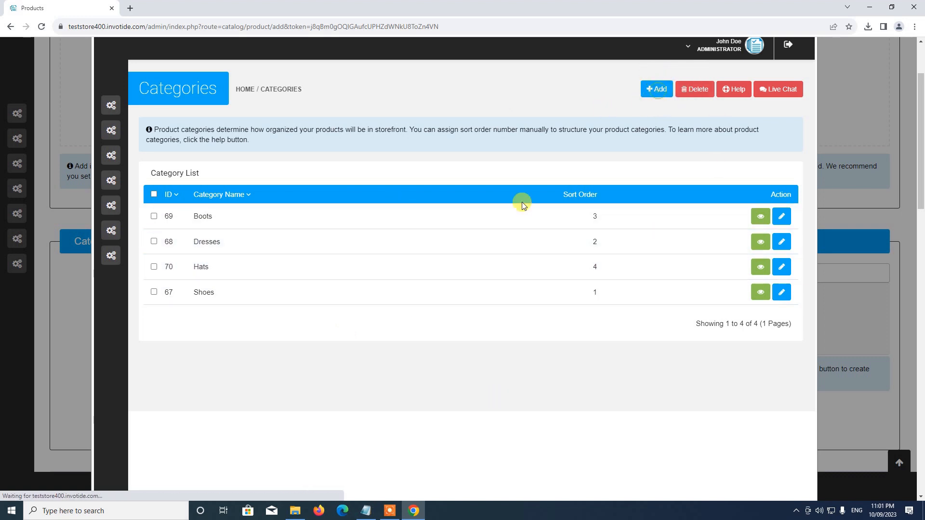
{"action": "scroll", "coordinate": [432, 241], "scroll_direction": "down", "scroll_amount": 4}
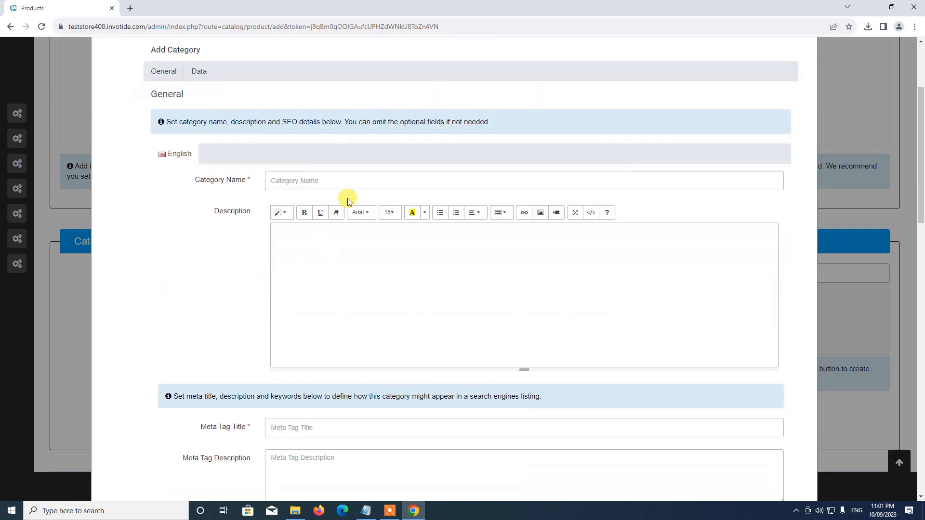
Name the category Jeans, describe it as 'This is a test category', and set meta title Jeans
{"action": "left_click", "coordinate": [350, 179]}
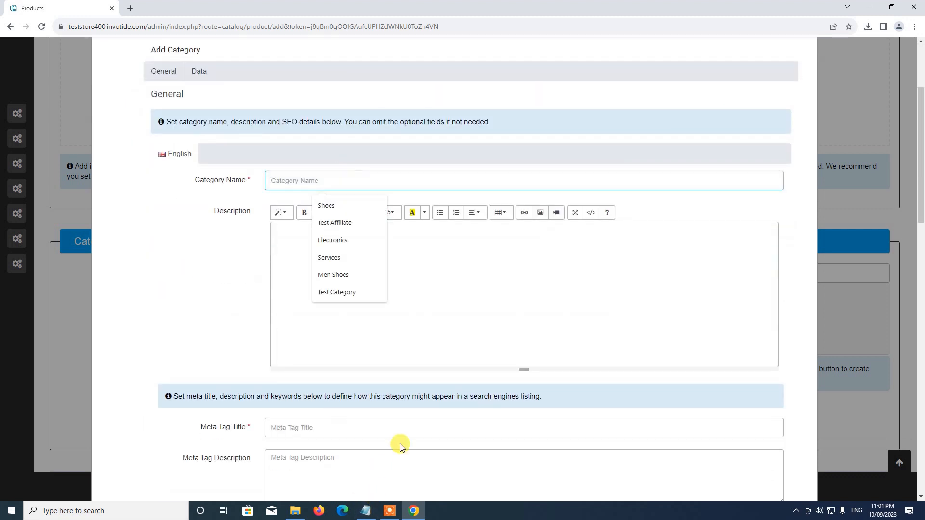
{"action": "type", "text": "jE"}
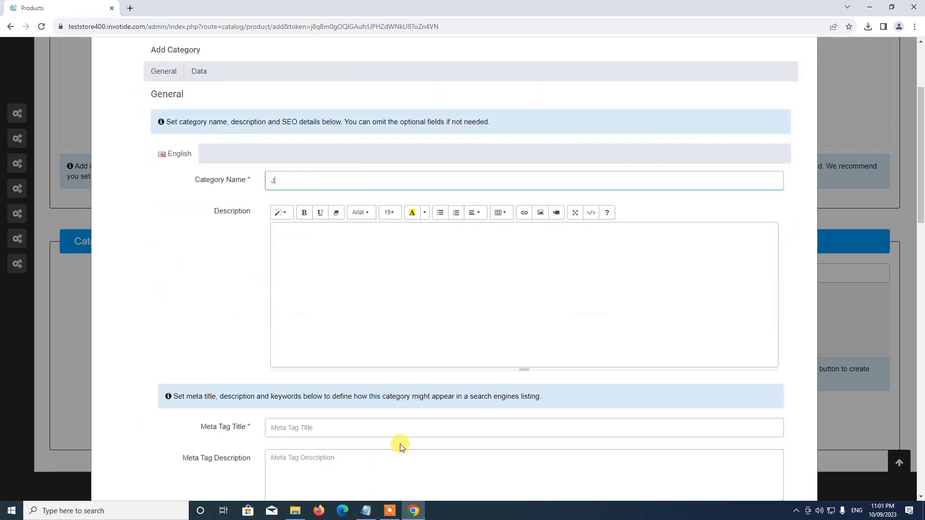
{"action": "scroll", "coordinate": [397, 447], "scroll_direction": "down", "scroll_amount": 1}
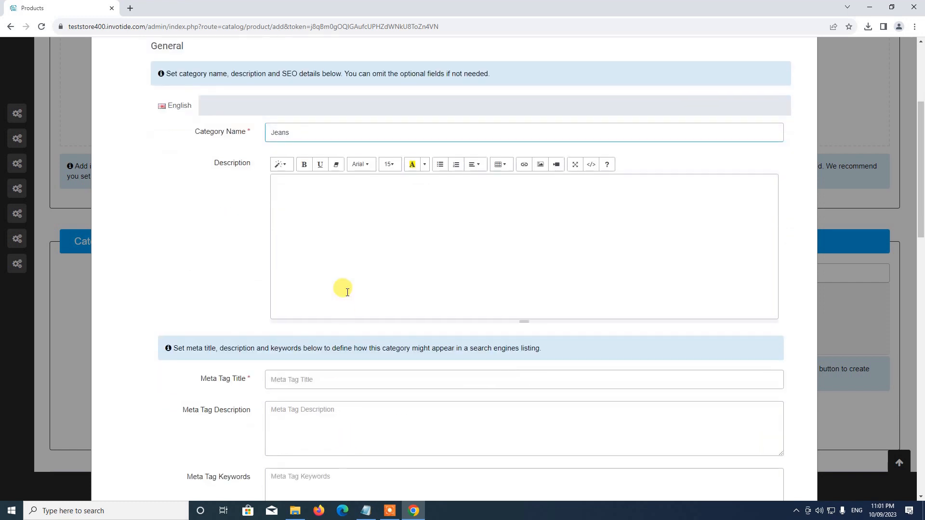
{"action": "left_click", "coordinate": [347, 291]}
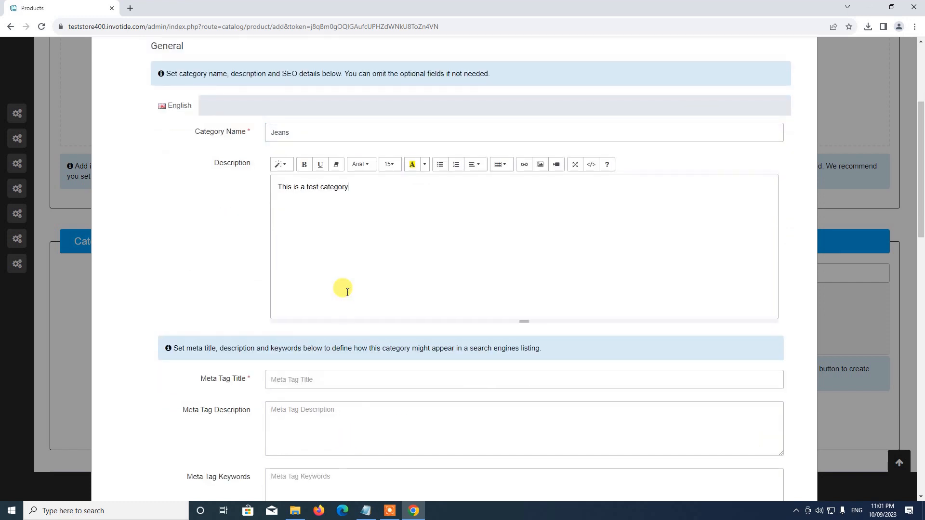
{"action": "scroll", "coordinate": [262, 367], "scroll_direction": "up", "scroll_amount": 1}
{"action": "scroll", "coordinate": [320, 304], "scroll_direction": "down", "scroll_amount": 3}
{"action": "left_click", "coordinate": [326, 284]}
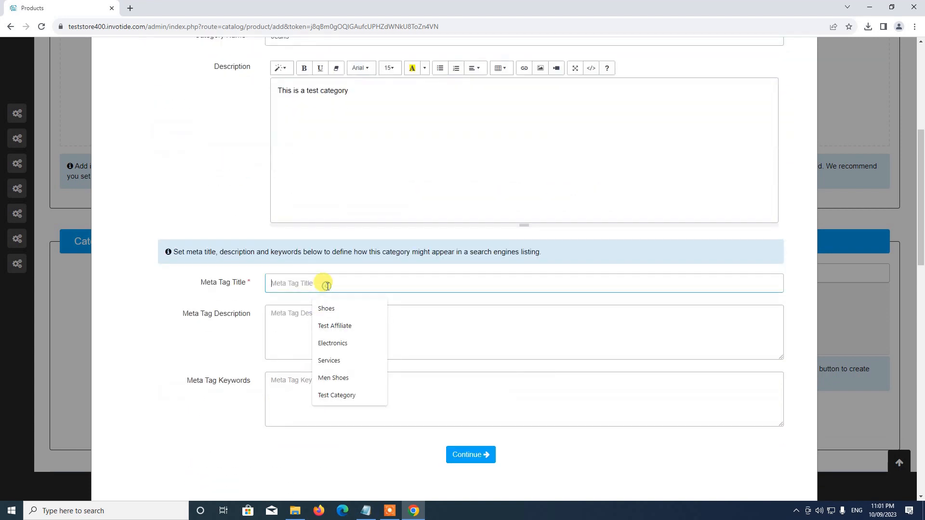
{"action": "type", "text": "Je"}
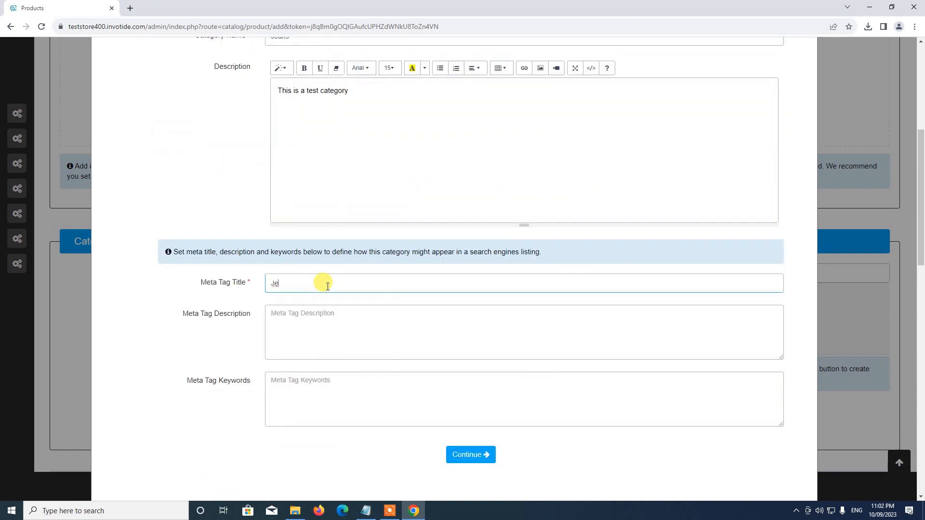
{"action": "type", "text": "ans"}
{"action": "scroll", "coordinate": [332, 296], "scroll_direction": "down", "scroll_amount": 1}
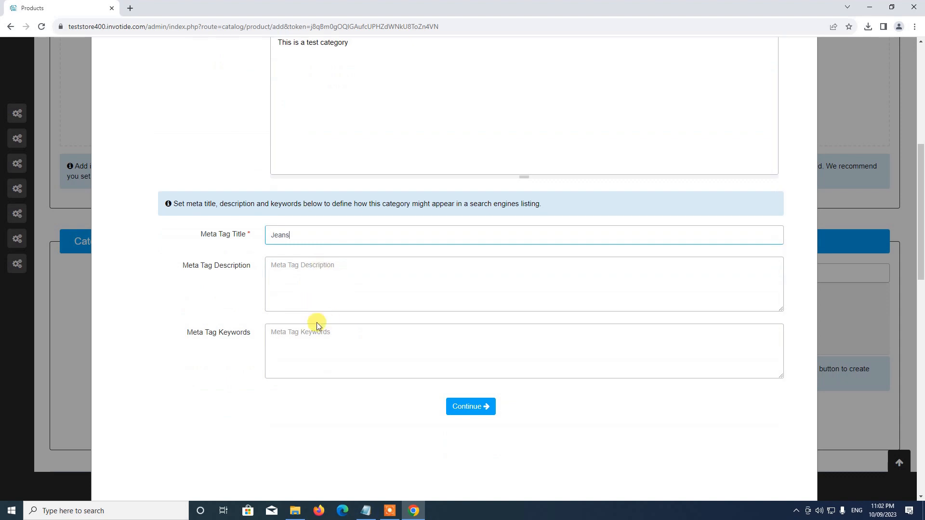
On the Data tab, enter jeans as the Jeans category's SEO keyword
{"action": "left_click", "coordinate": [463, 406]}
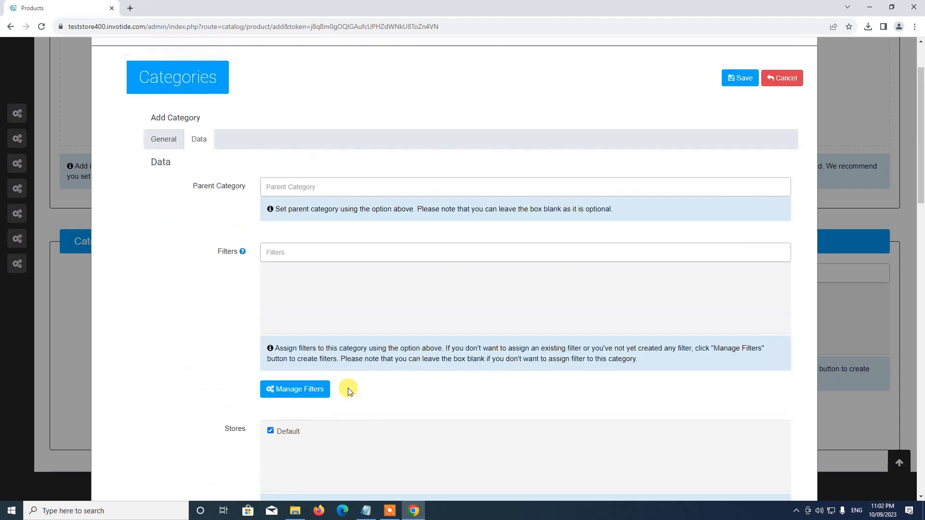
{"action": "scroll", "coordinate": [287, 352], "scroll_direction": "down", "scroll_amount": 3}
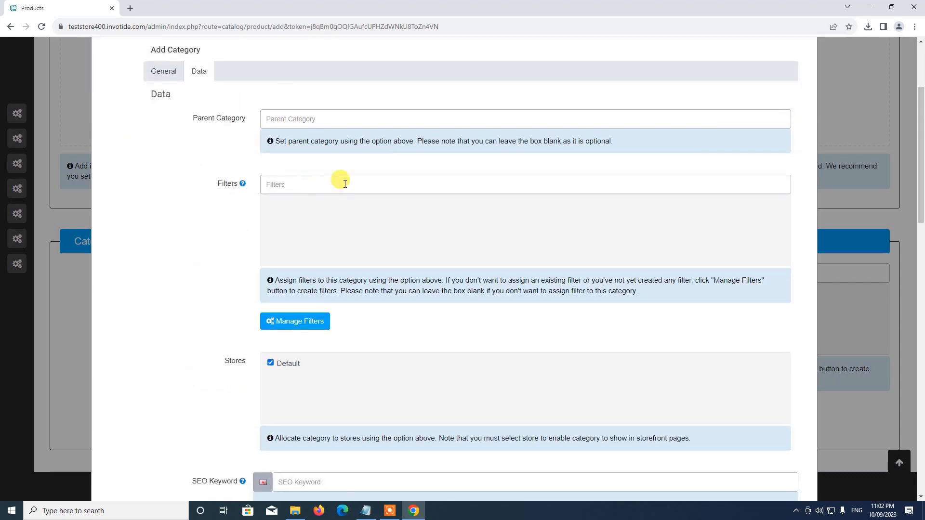
{"action": "scroll", "coordinate": [299, 332], "scroll_direction": "down", "scroll_amount": 2}
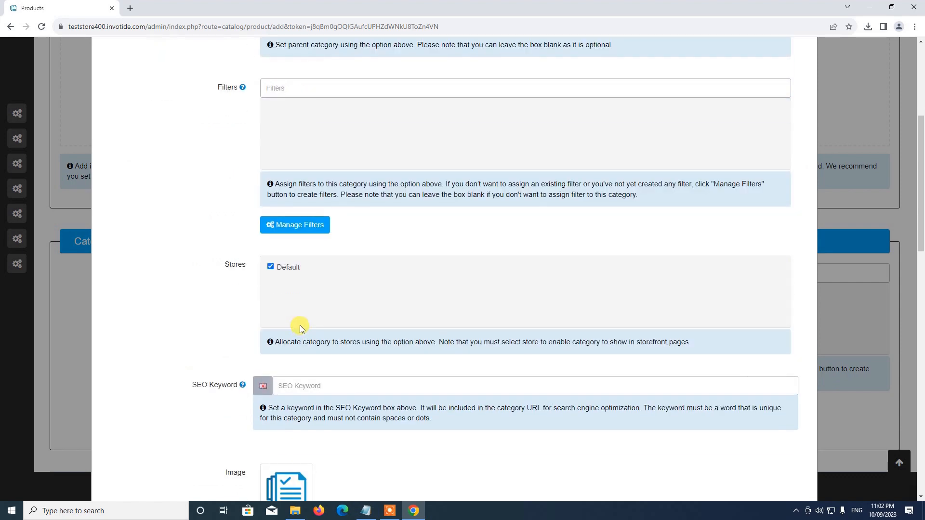
{"action": "scroll", "coordinate": [289, 154], "scroll_direction": "up", "scroll_amount": 2}
{"action": "scroll", "coordinate": [303, 276], "scroll_direction": "up", "scroll_amount": 1}
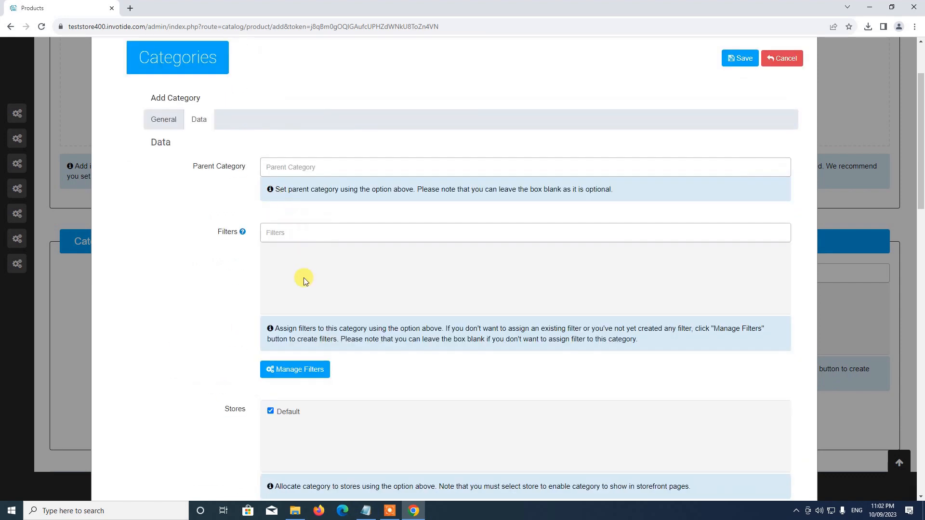
{"action": "scroll", "coordinate": [296, 281], "scroll_direction": "down", "scroll_amount": 4}
{"action": "left_click", "coordinate": [320, 335]}
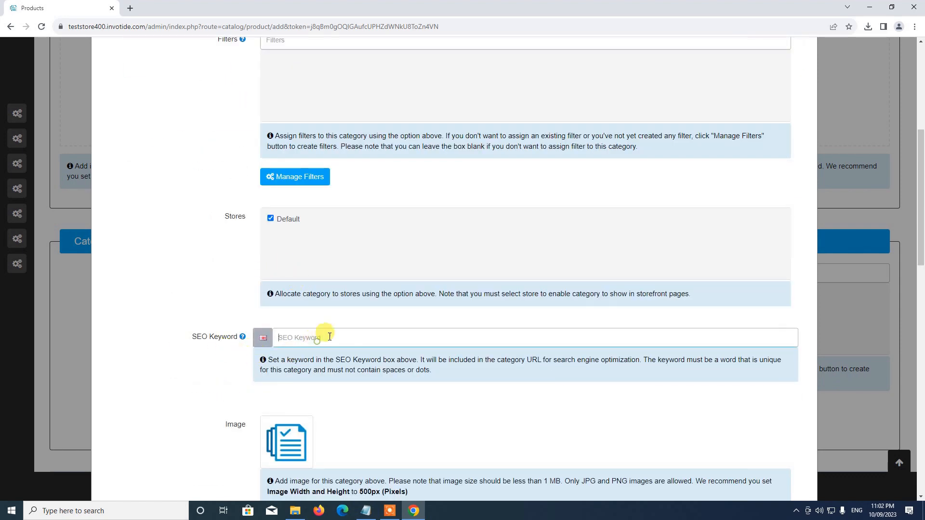
{"action": "type", "text": "jeans"}
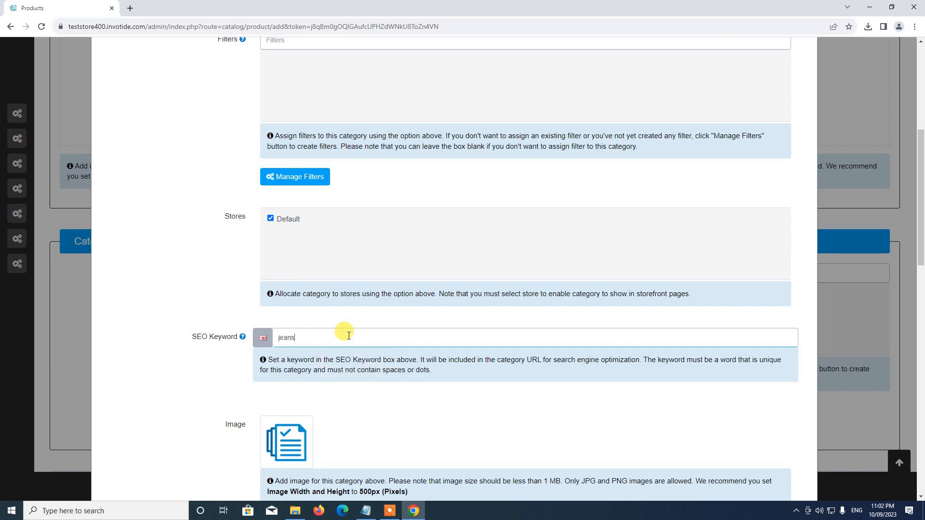
Open the Image Manager for the Jeans category's image
{"action": "scroll", "coordinate": [392, 342], "scroll_direction": "down", "scroll_amount": 2}
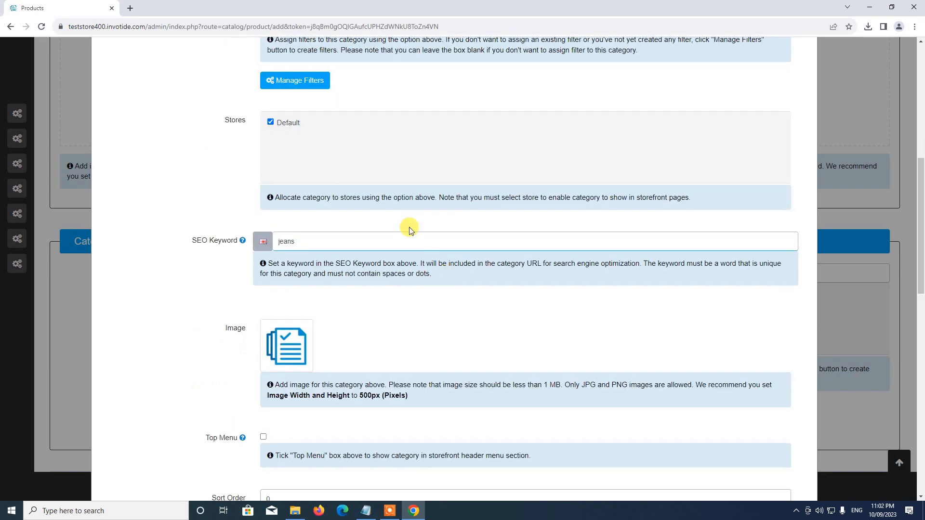
{"action": "left_click", "coordinate": [290, 346]}
{"action": "left_click", "coordinate": [327, 348]}
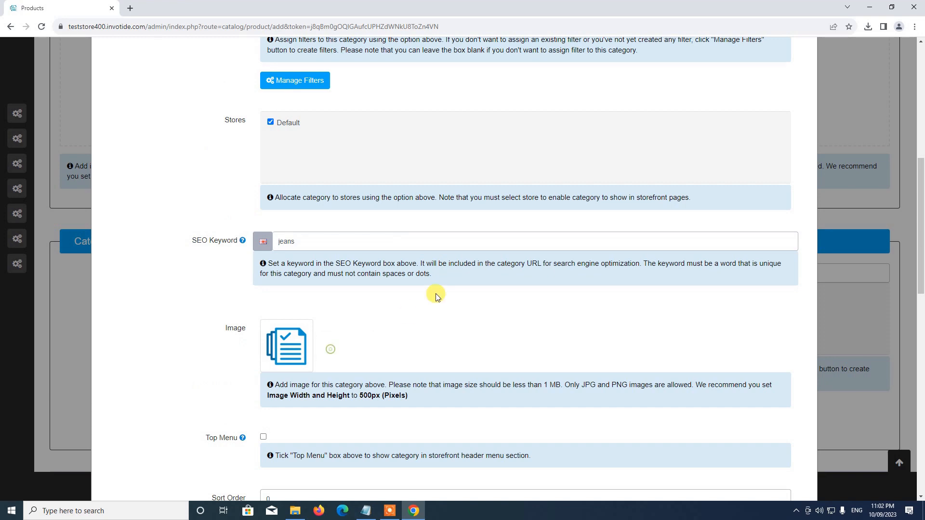
{"action": "scroll", "coordinate": [436, 297], "scroll_direction": "up", "scroll_amount": 8}
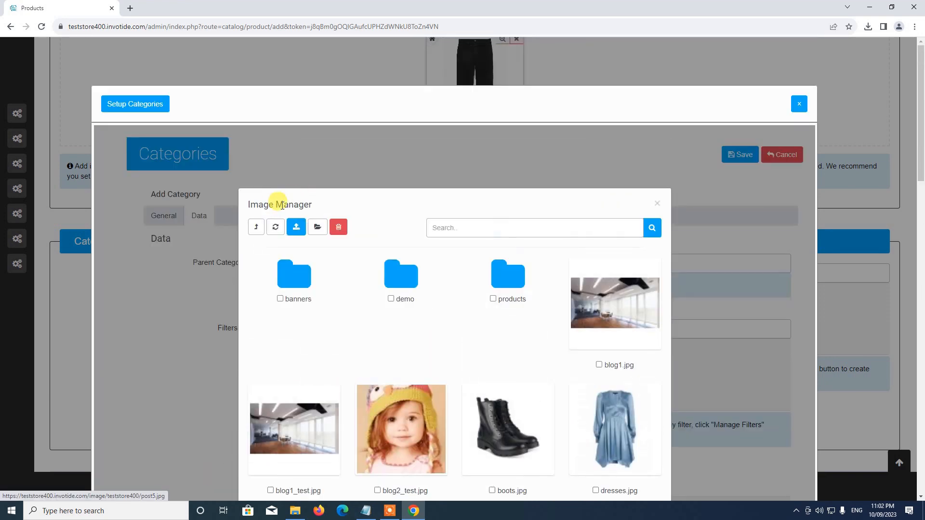
Upload jeans.jpg from Downloads > Store Setup > Categories and select it as the Jeans category picture
{"action": "left_click", "coordinate": [295, 229]}
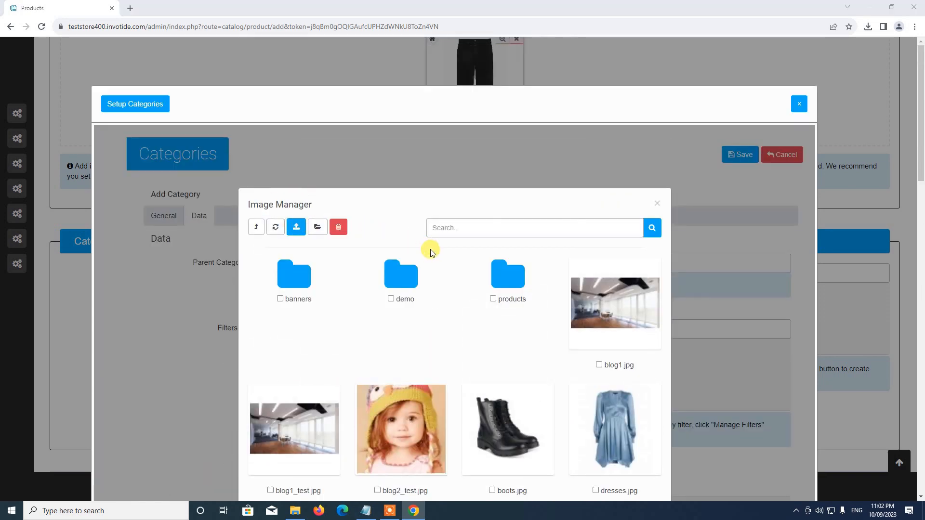
{"action": "left_click", "coordinate": [374, 144]}
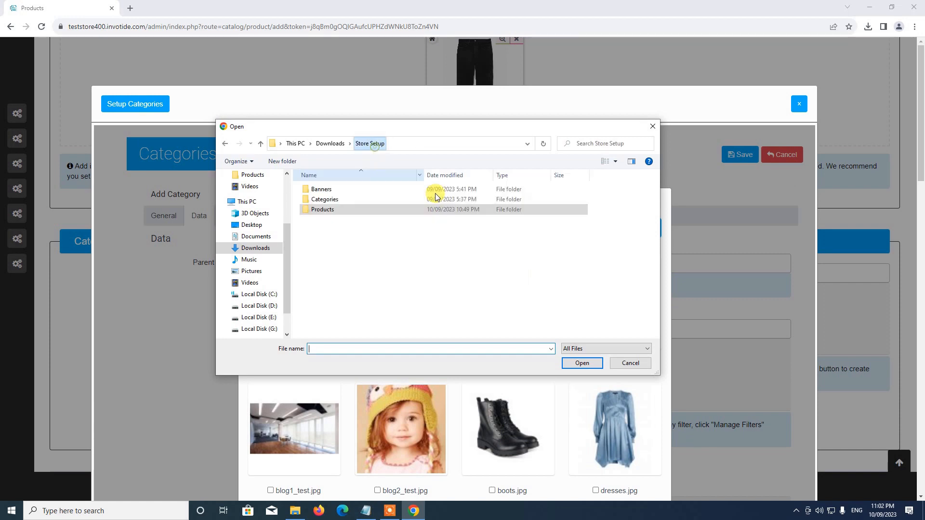
{"action": "double_click", "coordinate": [355, 200]}
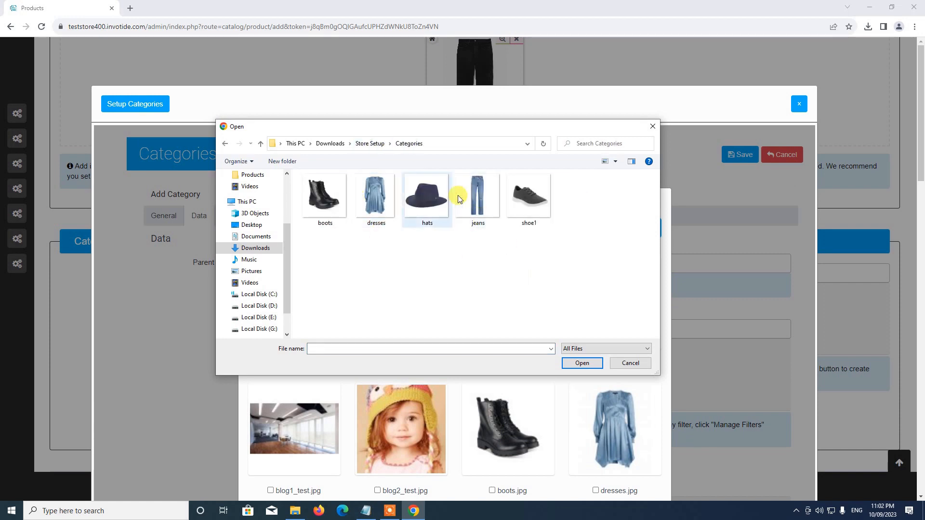
{"action": "double_click", "coordinate": [481, 201]}
{"action": "scroll", "coordinate": [499, 270], "scroll_direction": "down", "scroll_amount": 2}
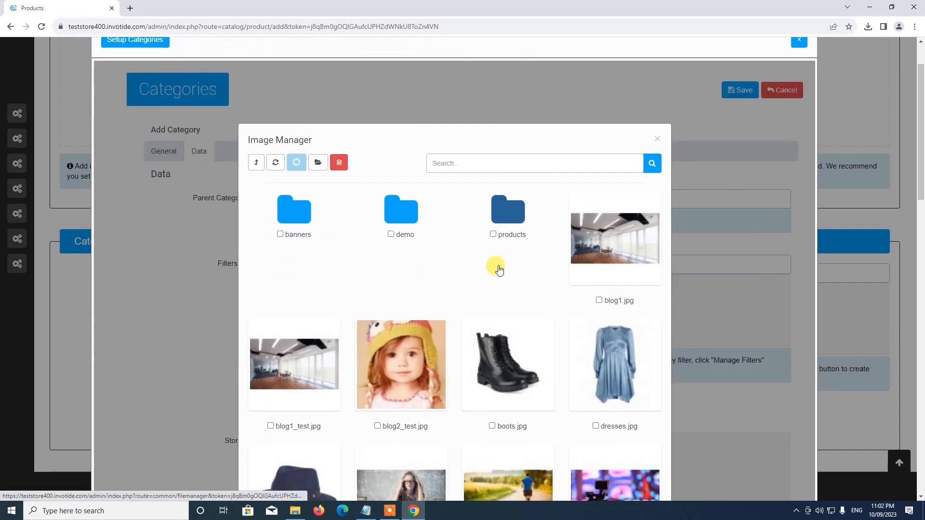
{"action": "scroll", "coordinate": [499, 270], "scroll_direction": "down", "scroll_amount": 2}
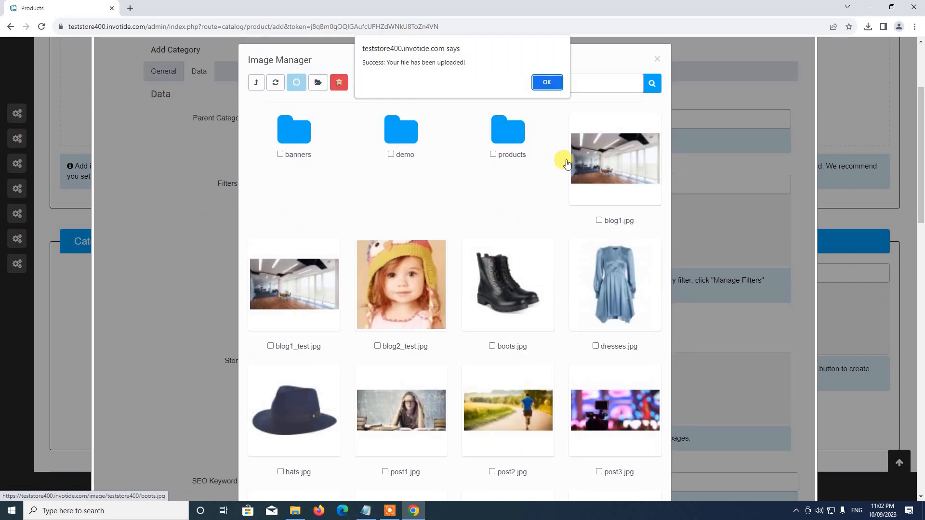
{"action": "left_click", "coordinate": [552, 84]}
{"action": "scroll", "coordinate": [589, 194], "scroll_direction": "down", "scroll_amount": 1}
{"action": "scroll", "coordinate": [438, 236], "scroll_direction": "down", "scroll_amount": 3}
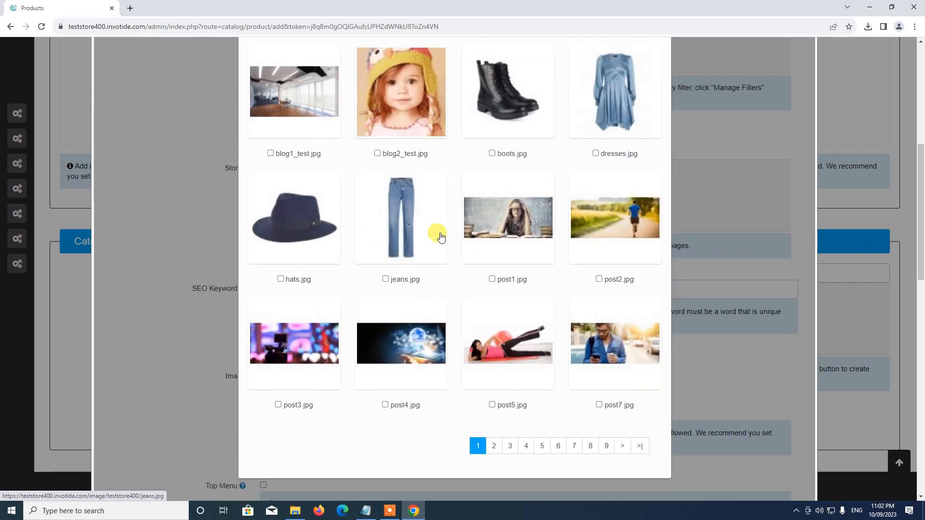
{"action": "left_click", "coordinate": [401, 218]}
{"action": "scroll", "coordinate": [240, 321], "scroll_direction": "down", "scroll_amount": 4}
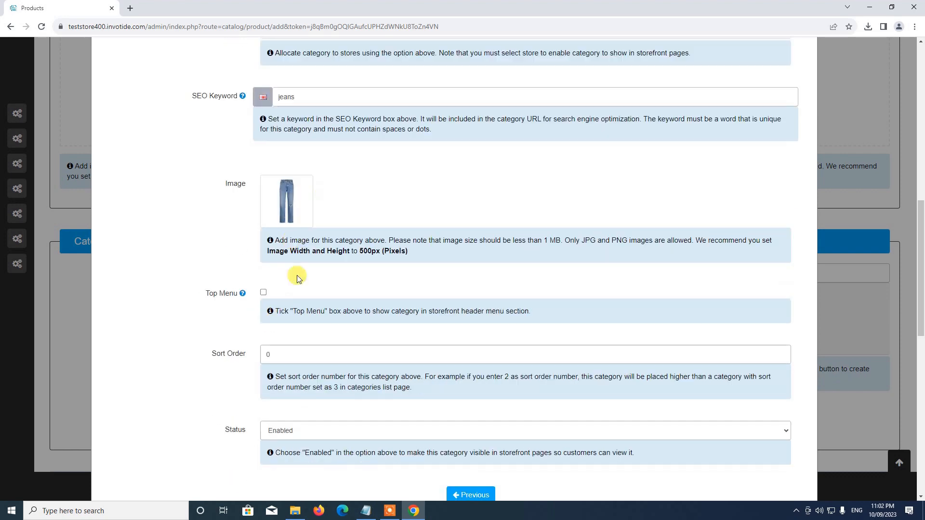
Show the Jeans category in the top menu with sort order 5 and status Enabled
{"action": "left_click", "coordinate": [264, 292]}
{"action": "scroll", "coordinate": [351, 296], "scroll_direction": "down", "scroll_amount": 5}
{"action": "left_click", "coordinate": [245, 116]}
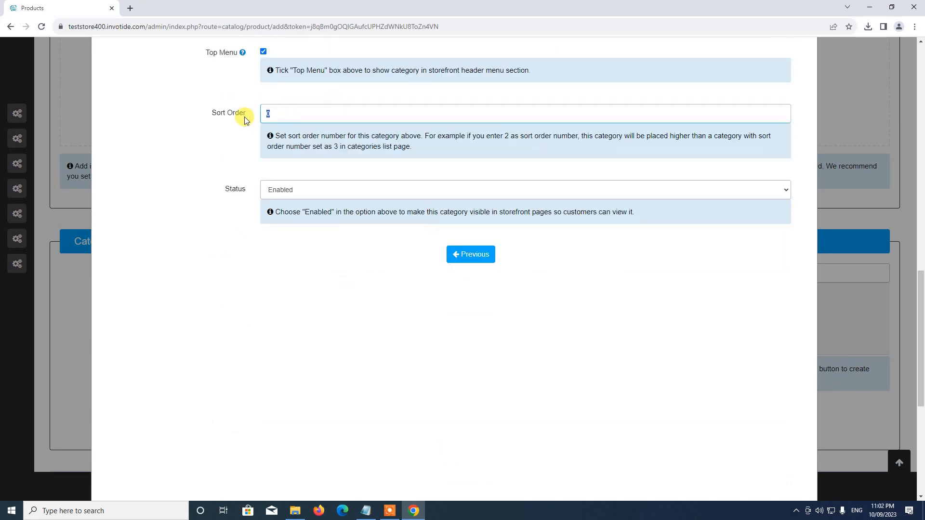
{"action": "type", "text": "4"}
{"action": "key", "text": "BackSpace"}
{"action": "type", "text": "5"}
{"action": "left_click", "coordinate": [299, 187]}
{"action": "left_click", "coordinate": [287, 205]}
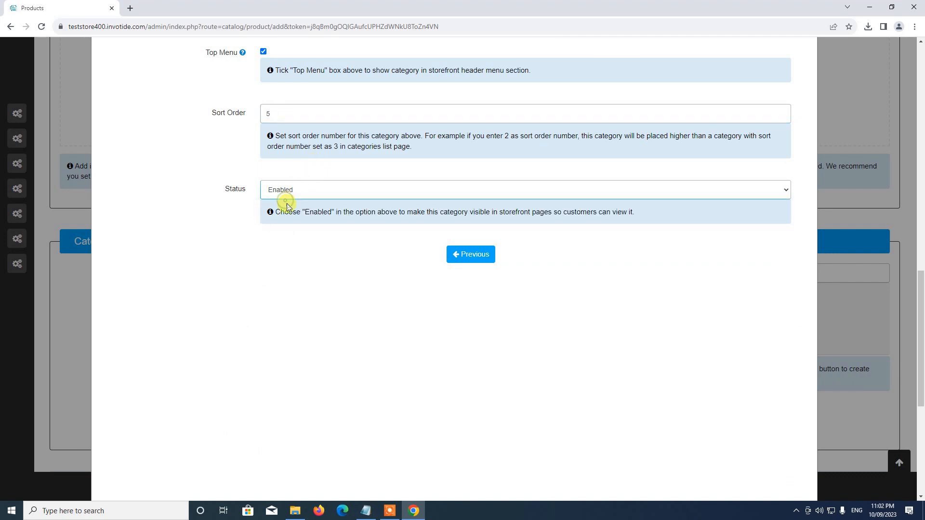
Save the Jeans category and close the category setup window
{"action": "scroll", "coordinate": [643, 281], "scroll_direction": "up", "scroll_amount": 15}
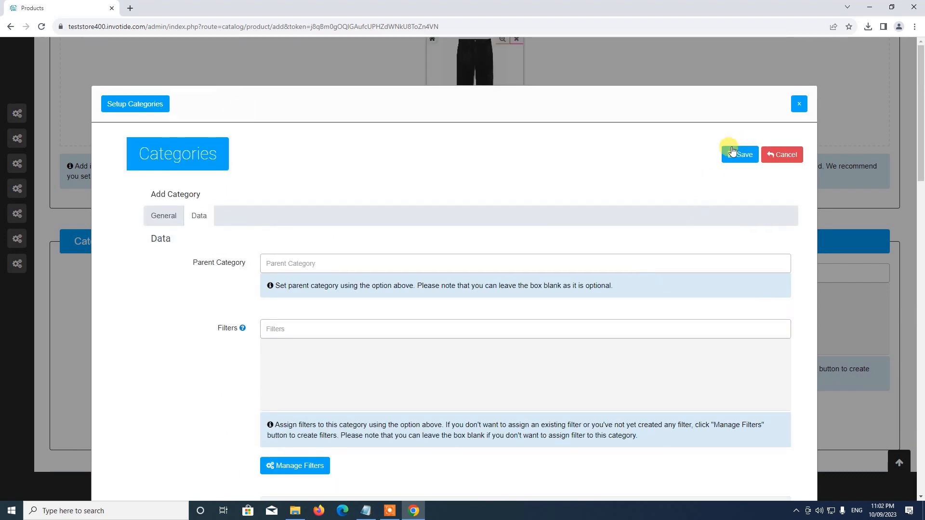
{"action": "left_click", "coordinate": [731, 150]}
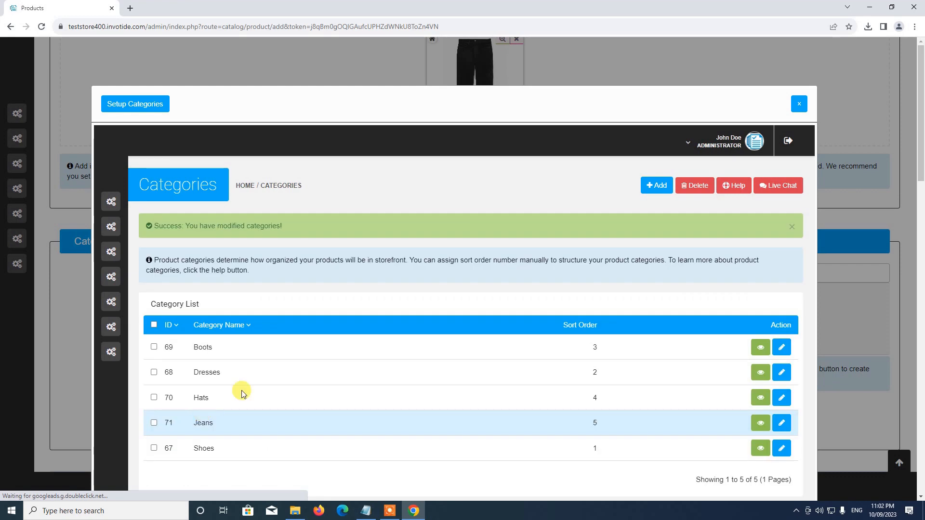
{"action": "scroll", "coordinate": [180, 306], "scroll_direction": "down", "scroll_amount": 4}
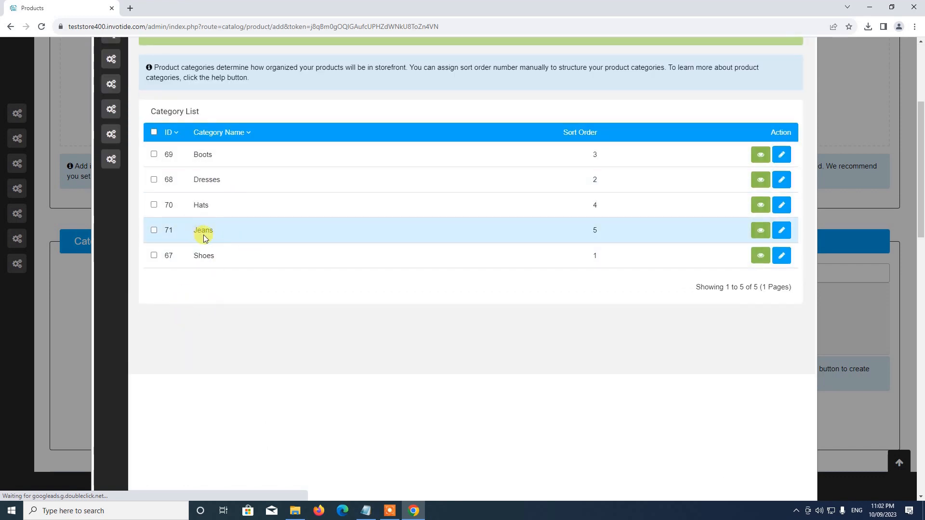
{"action": "scroll", "coordinate": [802, 166], "scroll_direction": "up", "scroll_amount": 4}
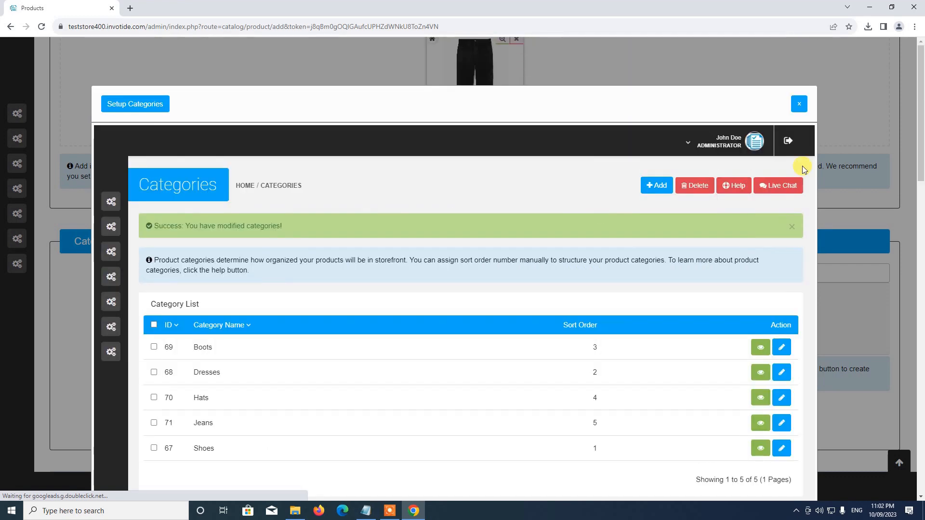
{"action": "left_click", "coordinate": [787, 102]}
Add the Jeans category to the Black Jeans product and save the product
{"action": "left_click", "coordinate": [259, 221]}
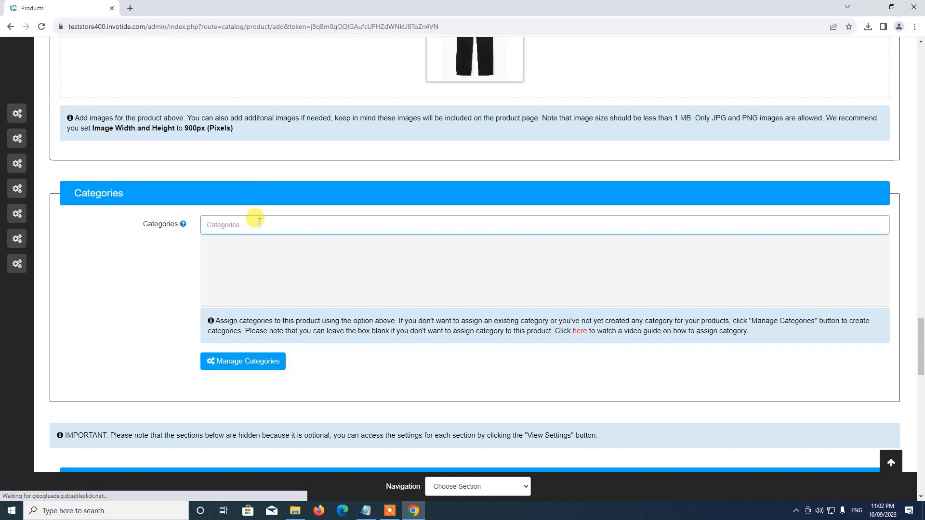
{"action": "type", "text": "jean"}
{"action": "left_click", "coordinate": [239, 248]}
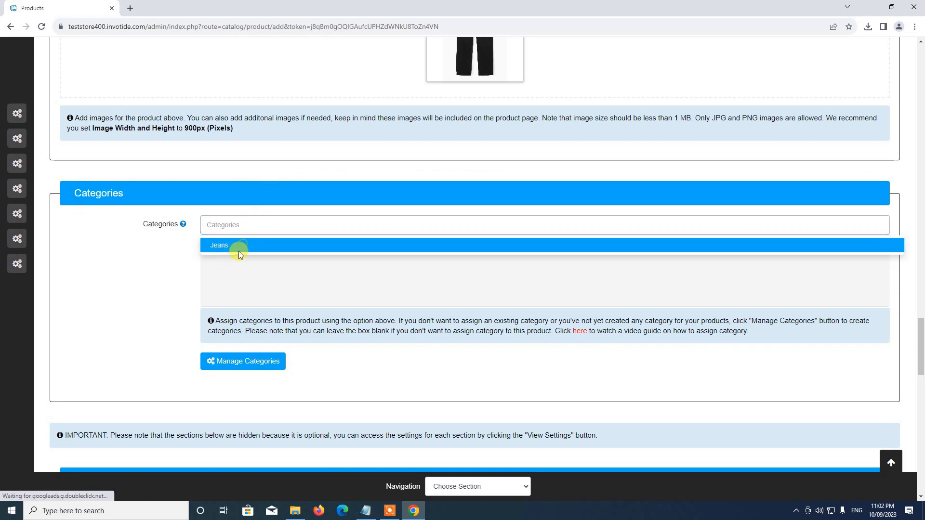
{"action": "scroll", "coordinate": [330, 213], "scroll_direction": "down", "scroll_amount": 5}
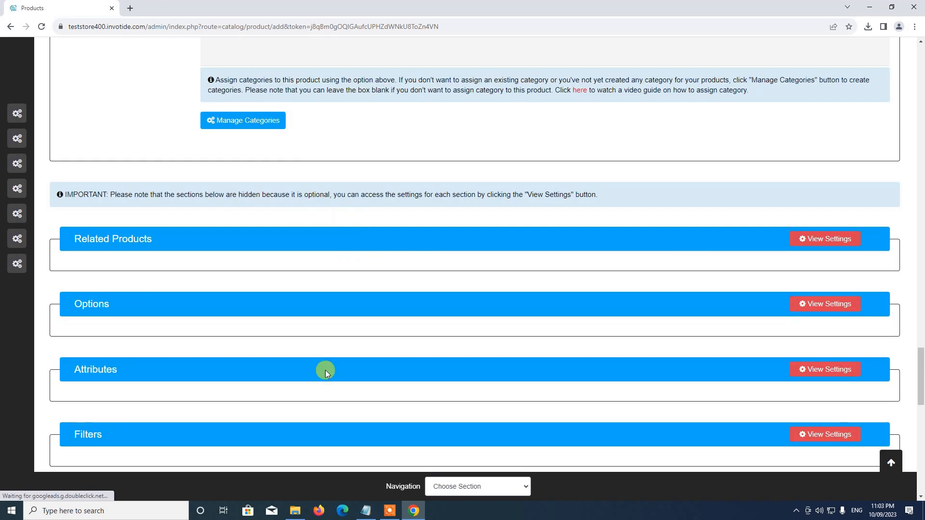
{"action": "left_click", "coordinate": [891, 464]}
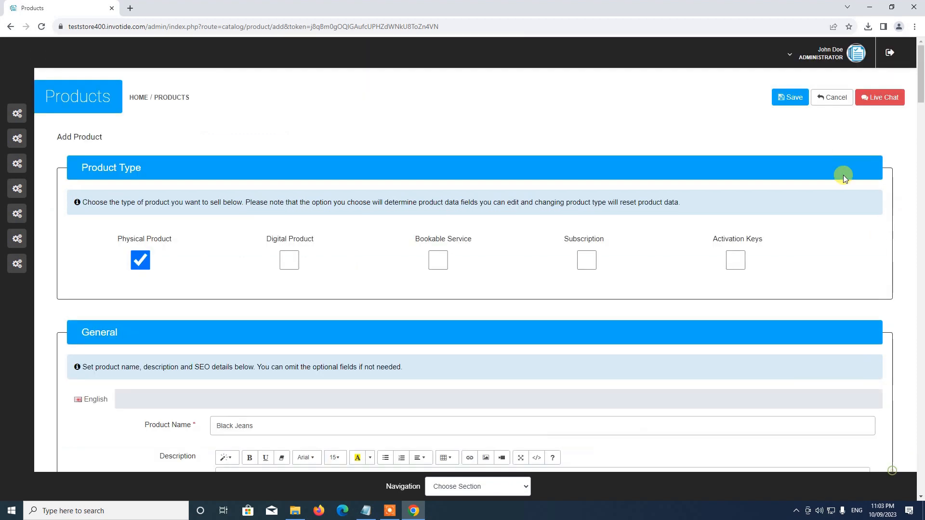
{"action": "left_click", "coordinate": [787, 103]}
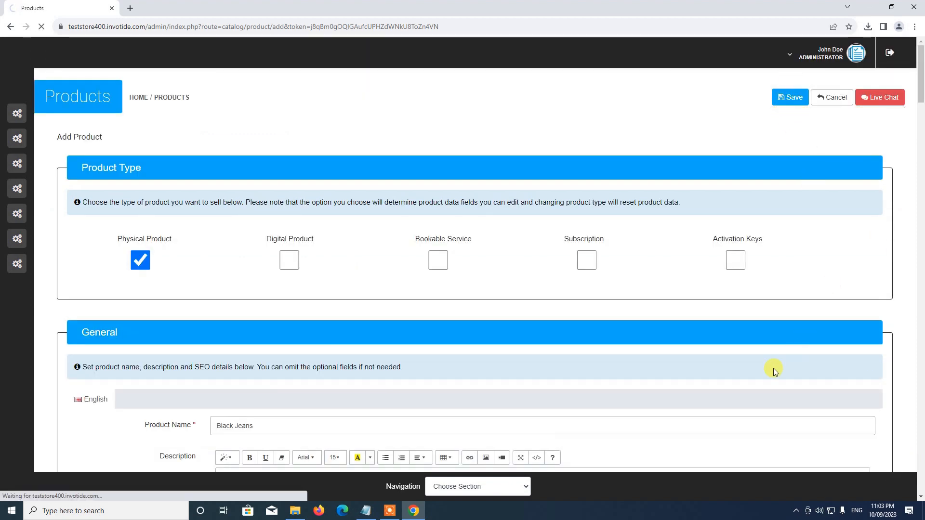
{"action": "scroll", "coordinate": [770, 367], "scroll_direction": "down", "scroll_amount": 4}
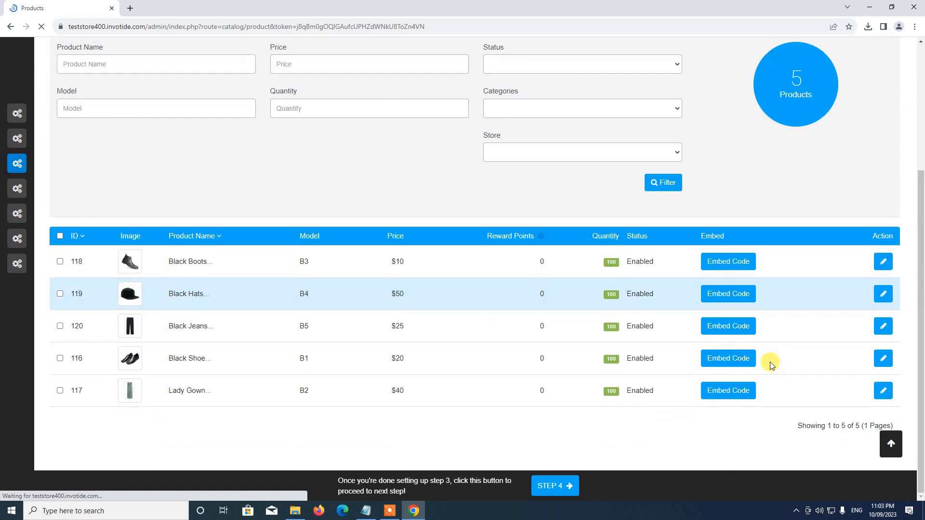
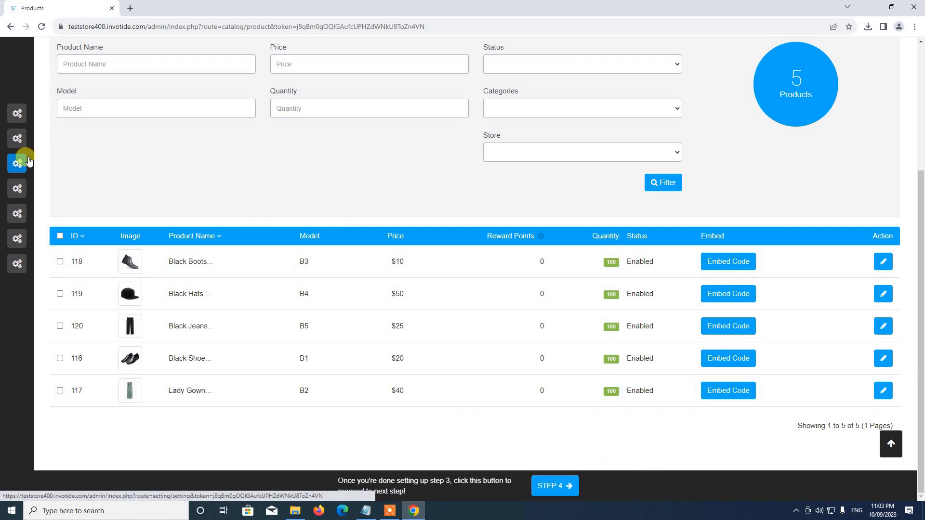
On Step 4, make Streamline Theme the default store theme with status Enabled and save
{"action": "mouse_move", "coordinate": [56, 118]}
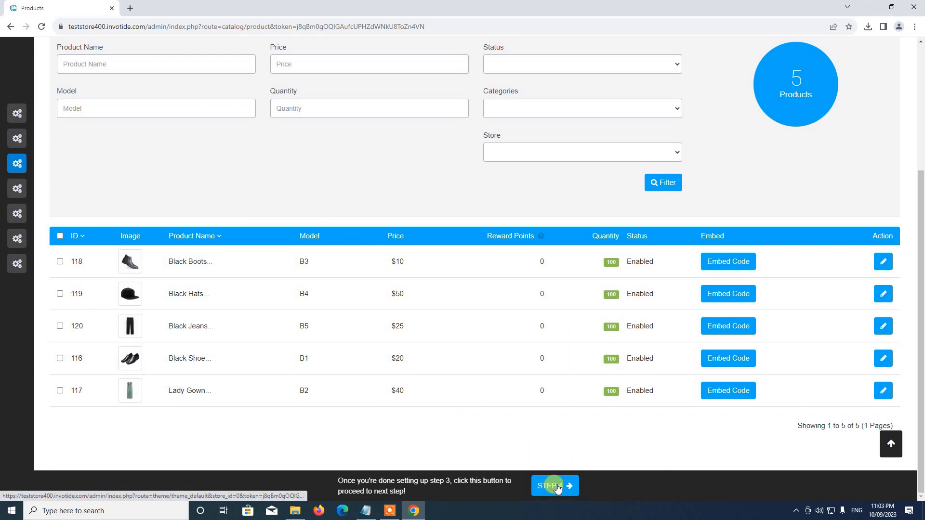
{"action": "left_click", "coordinate": [555, 486]}
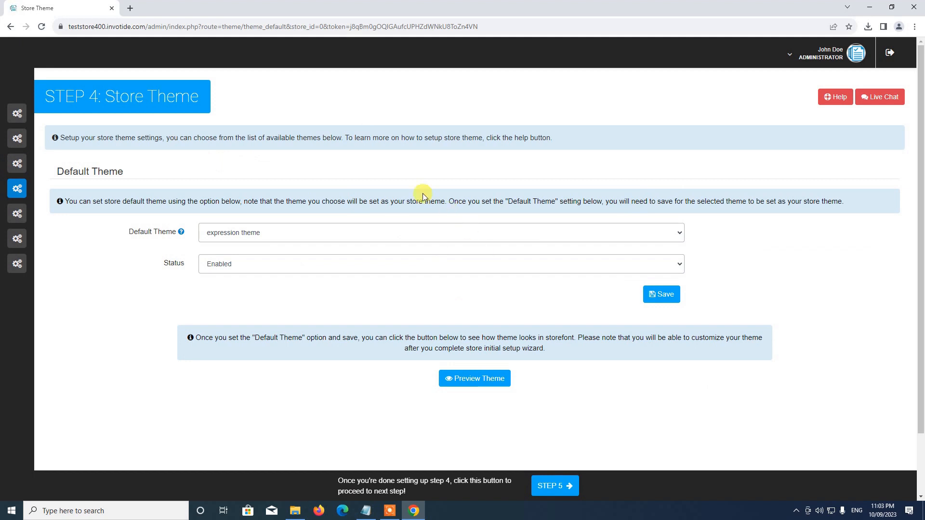
{"action": "left_click", "coordinate": [278, 233]}
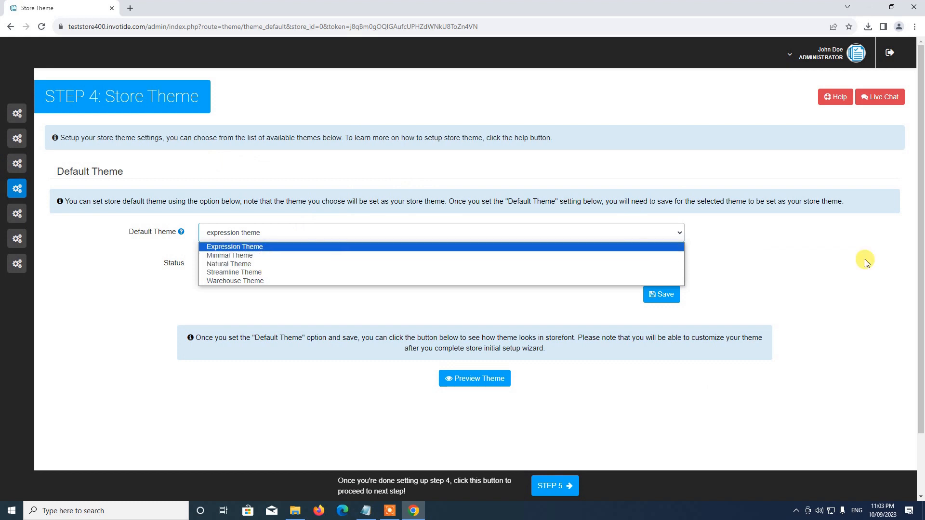
{"action": "left_click", "coordinate": [839, 268]}
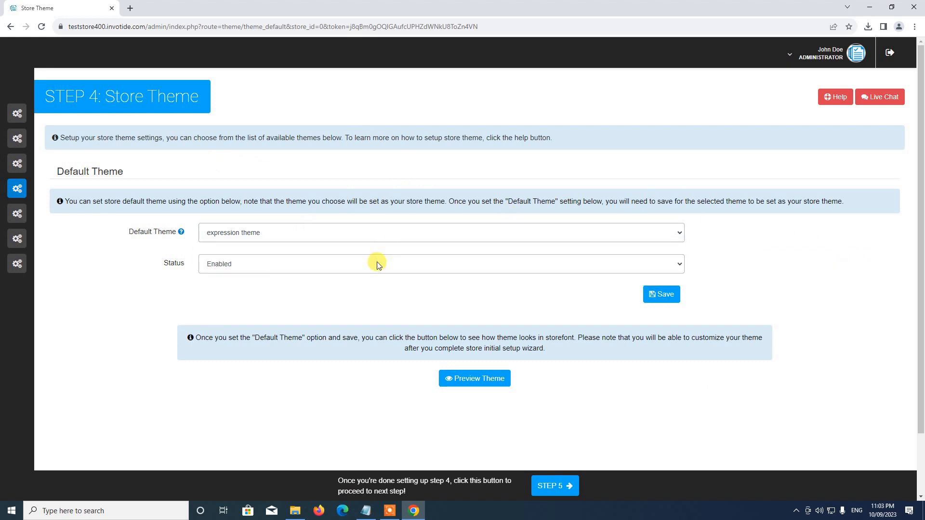
{"action": "left_click", "coordinate": [241, 236]}
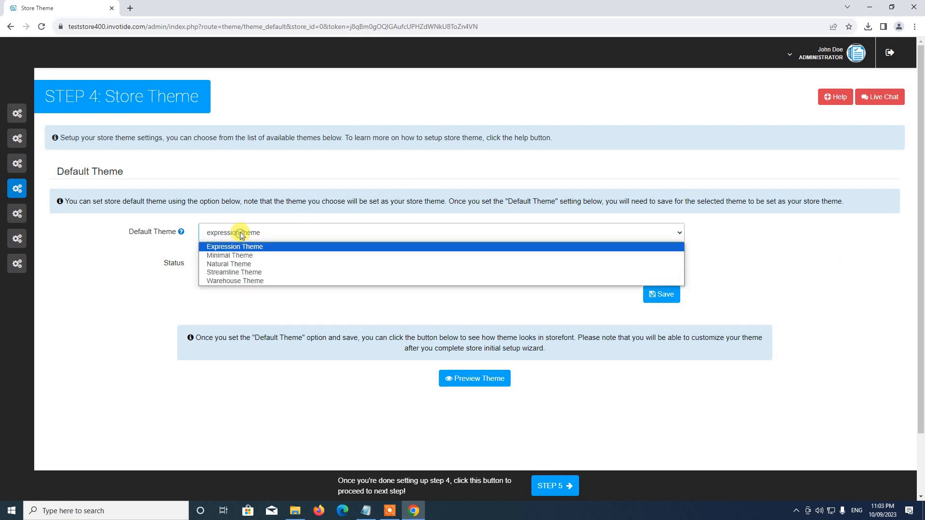
{"action": "left_click", "coordinate": [238, 273]}
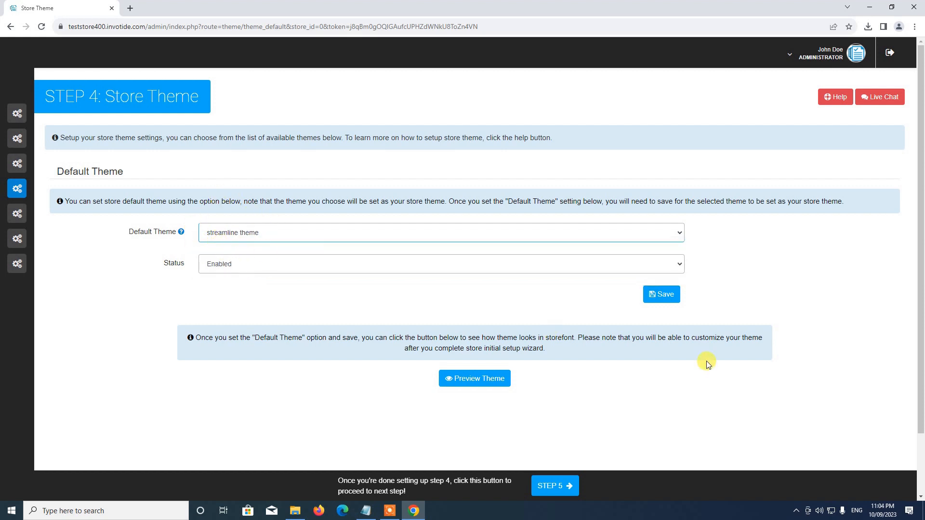
{"action": "left_click", "coordinate": [246, 263]}
{"action": "left_click", "coordinate": [234, 279]}
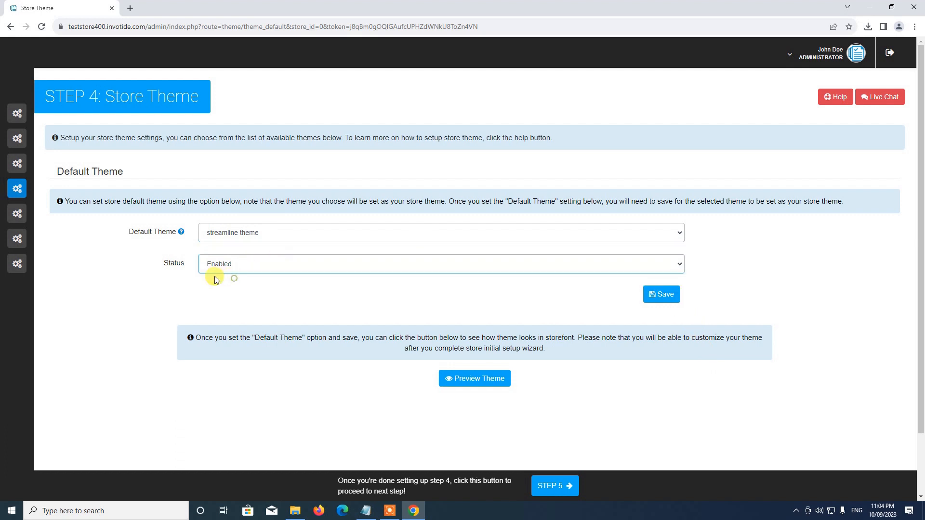
{"action": "left_click", "coordinate": [661, 302]}
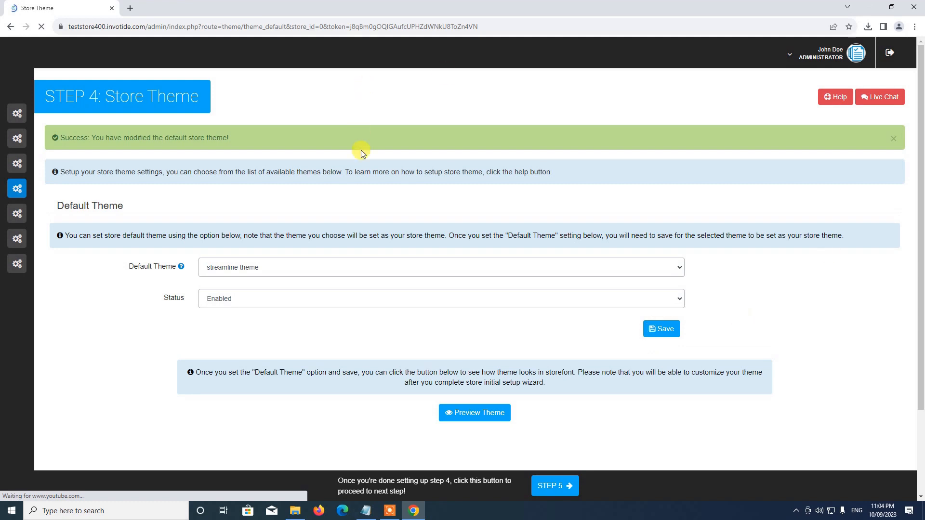
Preview the Streamline theme in the storefront
{"action": "scroll", "coordinate": [478, 262], "scroll_direction": "down", "scroll_amount": 1}
{"action": "scroll", "coordinate": [479, 262], "scroll_direction": "down", "scroll_amount": 2}
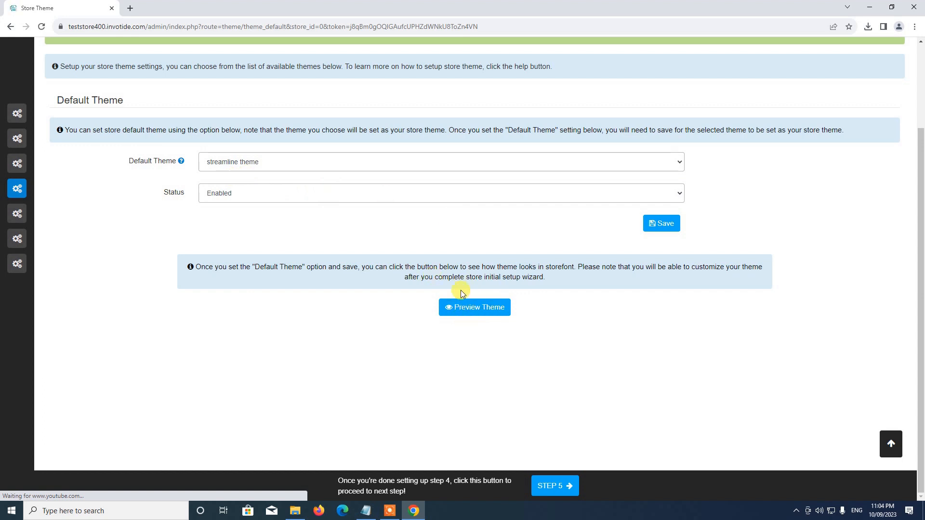
{"action": "left_click", "coordinate": [471, 311]}
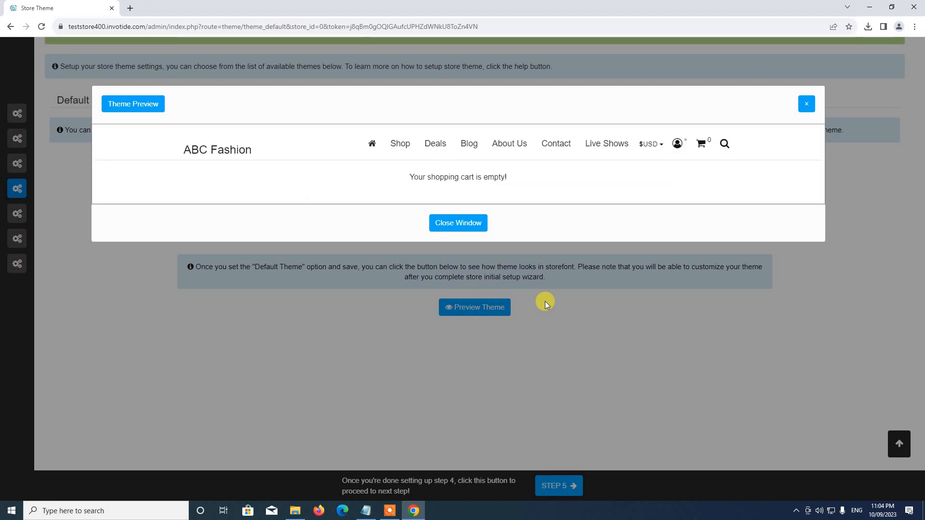
Scroll through the ABC Fashion preview with its SALE 50% OFF banner, then close it
{"action": "scroll", "coordinate": [619, 206], "scroll_direction": "down", "scroll_amount": 12}
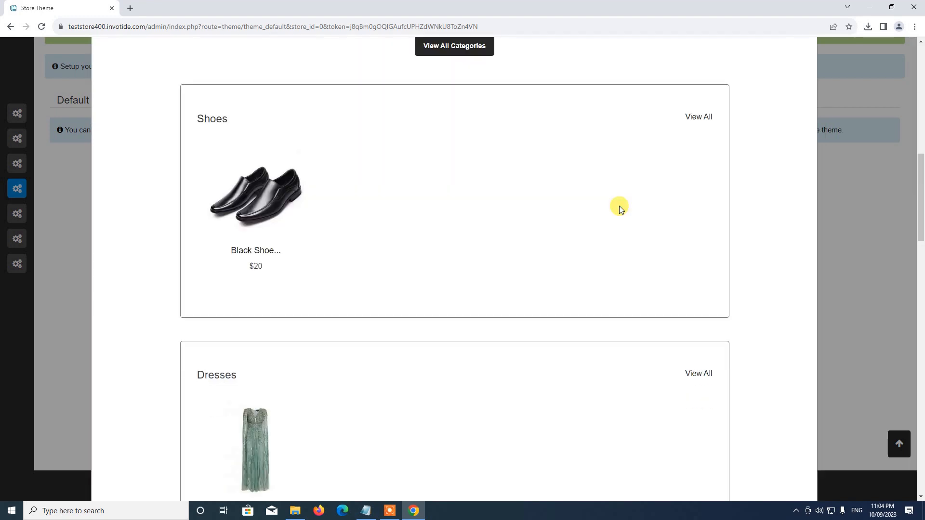
{"action": "scroll", "coordinate": [619, 206], "scroll_direction": "up", "scroll_amount": 12}
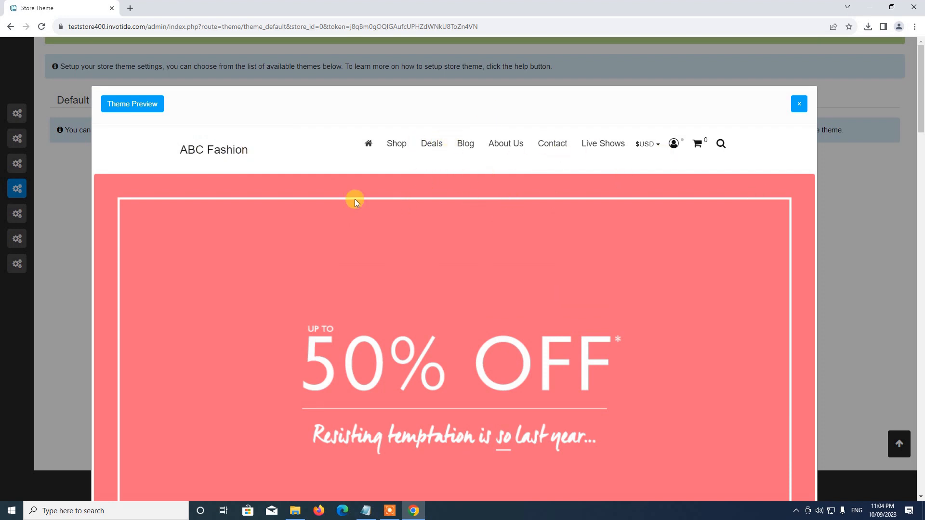
{"action": "scroll", "coordinate": [369, 199], "scroll_direction": "down", "scroll_amount": 15}
{"action": "scroll", "coordinate": [376, 197], "scroll_direction": "down", "scroll_amount": 15}
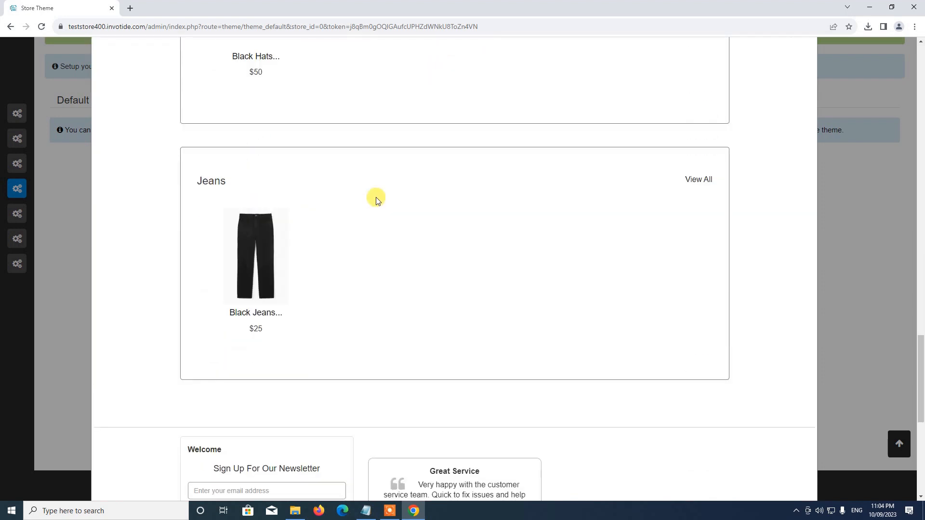
{"action": "scroll", "coordinate": [376, 198], "scroll_direction": "up", "scroll_amount": 10}
{"action": "scroll", "coordinate": [375, 197], "scroll_direction": "up", "scroll_amount": 15}
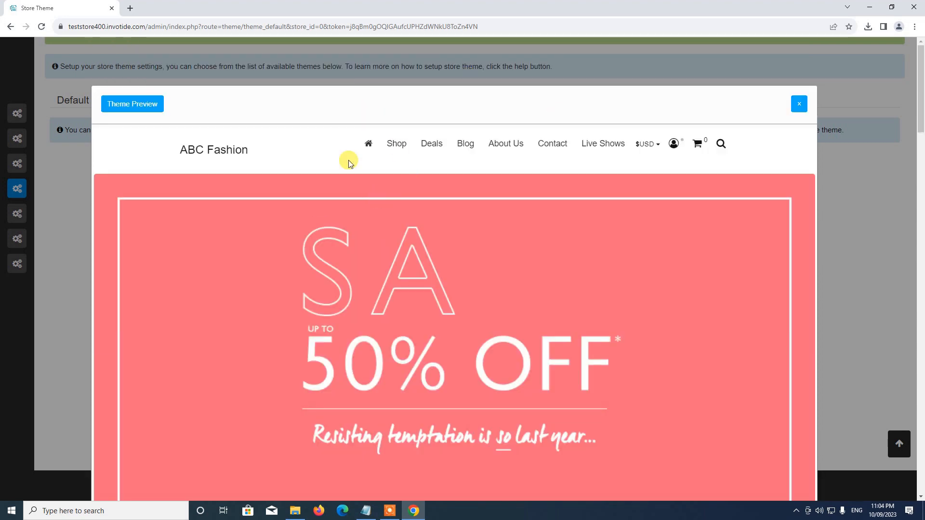
{"action": "scroll", "coordinate": [327, 167], "scroll_direction": "down", "scroll_amount": 7}
{"action": "scroll", "coordinate": [365, 182], "scroll_direction": "up", "scroll_amount": 7}
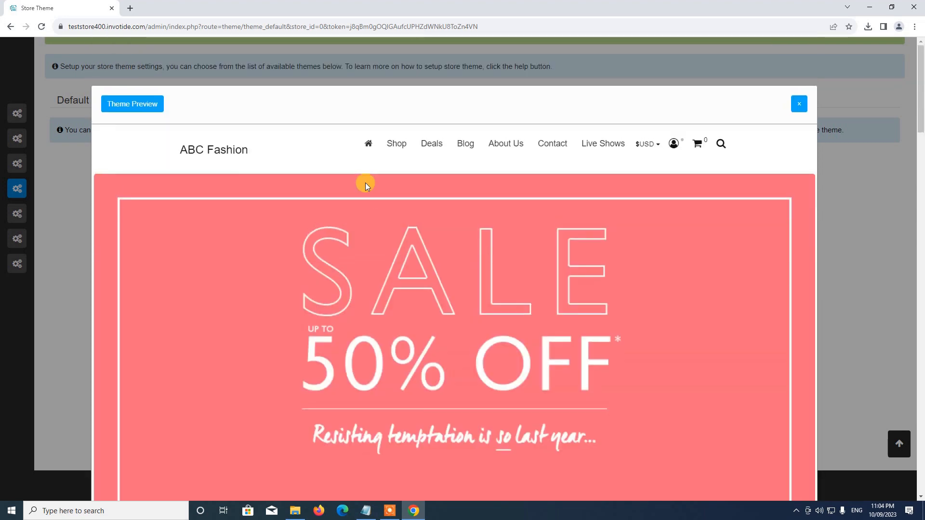
{"action": "left_click", "coordinate": [799, 104]}
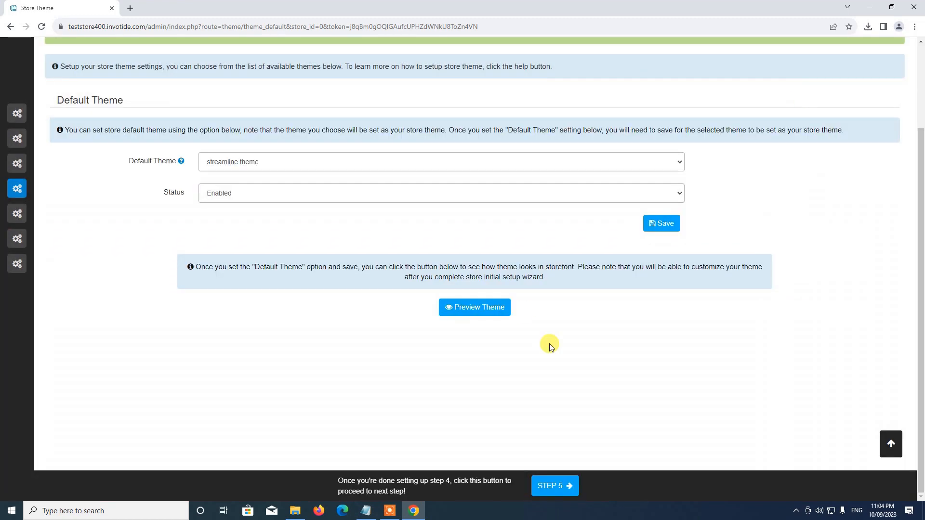
Go to Step 5, the Payment Method setup page
{"action": "scroll", "coordinate": [549, 344], "scroll_direction": "up", "scroll_amount": 2}
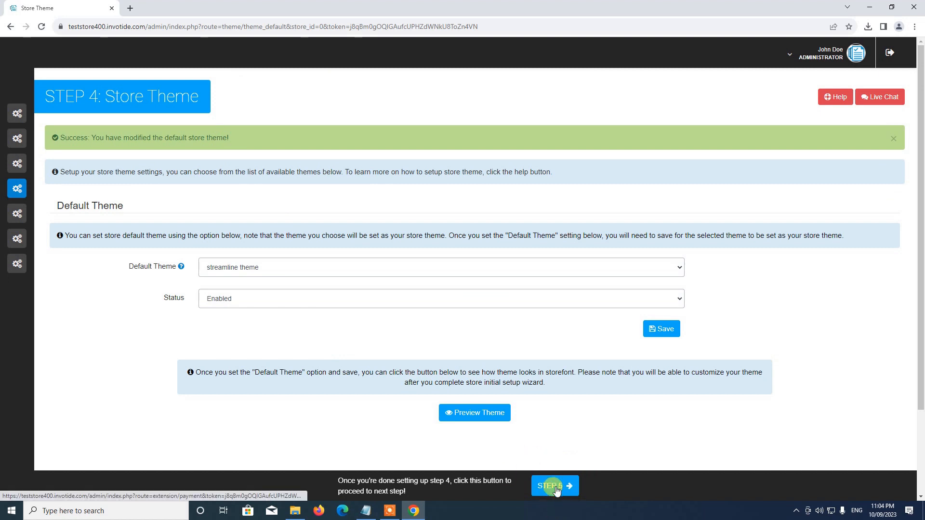
{"action": "mouse_move", "coordinate": [18, 239]}
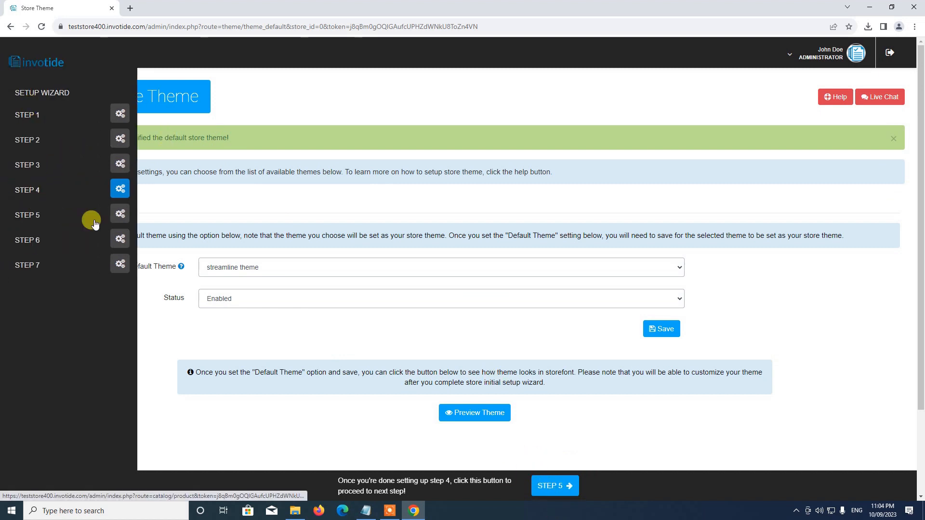
{"action": "scroll", "coordinate": [448, 187], "scroll_direction": "down", "scroll_amount": 2}
{"action": "scroll", "coordinate": [514, 368], "scroll_direction": "up", "scroll_amount": 2}
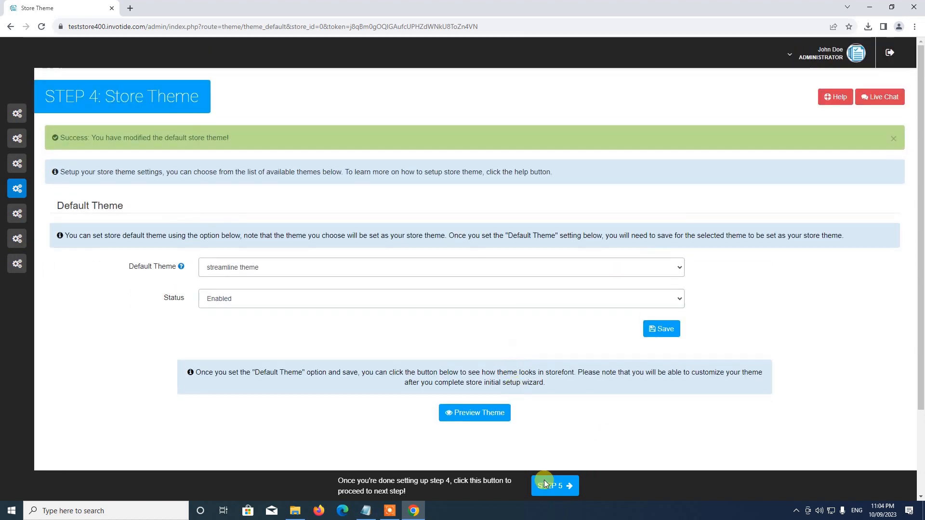
{"action": "left_click", "coordinate": [559, 486]}
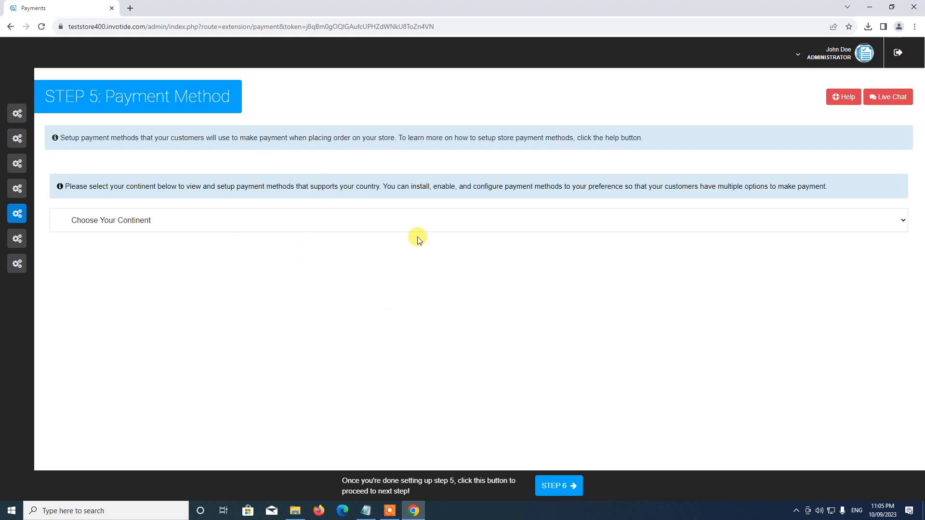
Choose Africa as the continent and open the Bank Transfer method for editing
{"action": "left_click", "coordinate": [127, 221]}
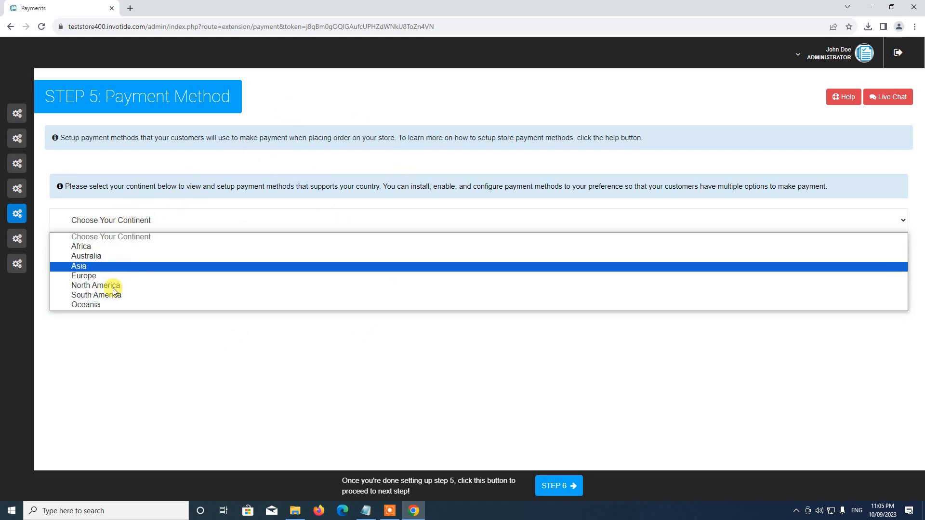
{"action": "left_click", "coordinate": [85, 246]}
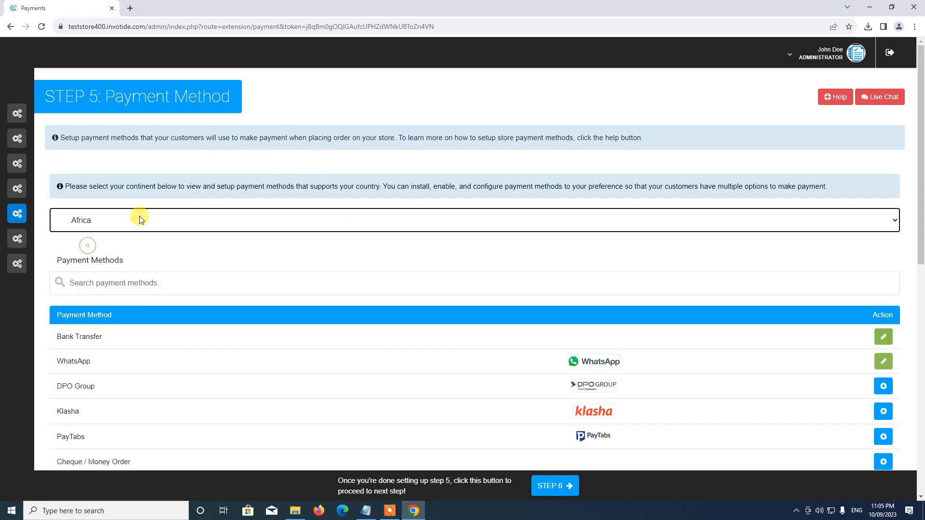
{"action": "scroll", "coordinate": [150, 231], "scroll_direction": "down", "scroll_amount": 4}
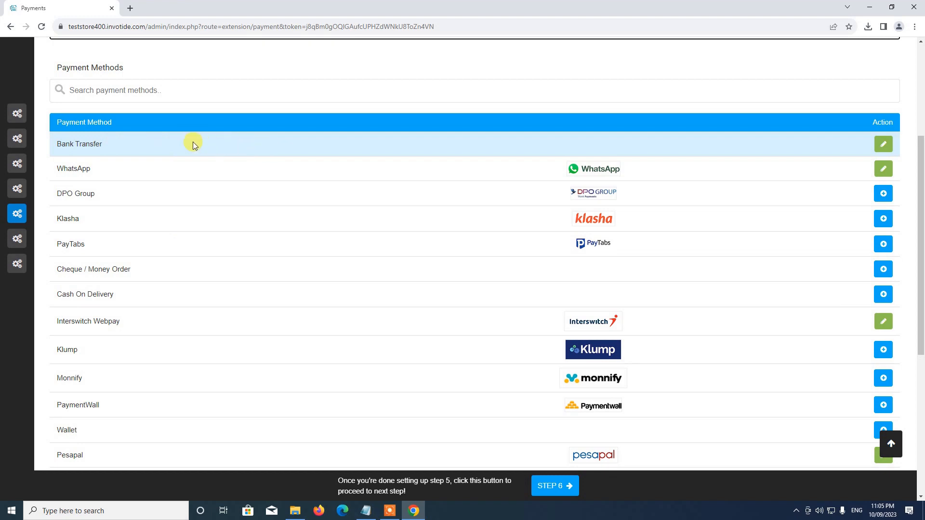
{"action": "left_click", "coordinate": [883, 144]}
{"action": "scroll", "coordinate": [748, 265], "scroll_direction": "up", "scroll_amount": 3}
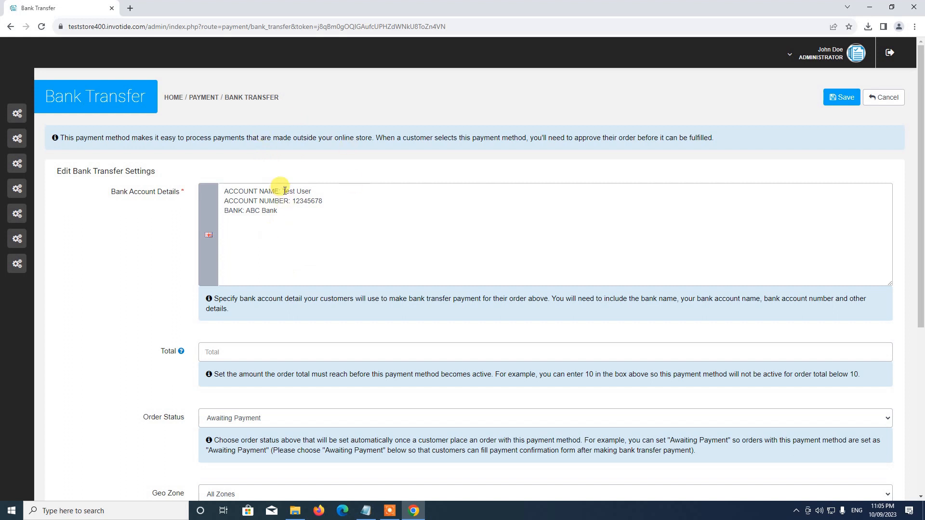
Replace the account name with the owner's name, enter a new account number, and set bank to Nord Bank
{"action": "left_click_drag", "start_coordinate": [281, 192], "coordinate": [362, 185]}
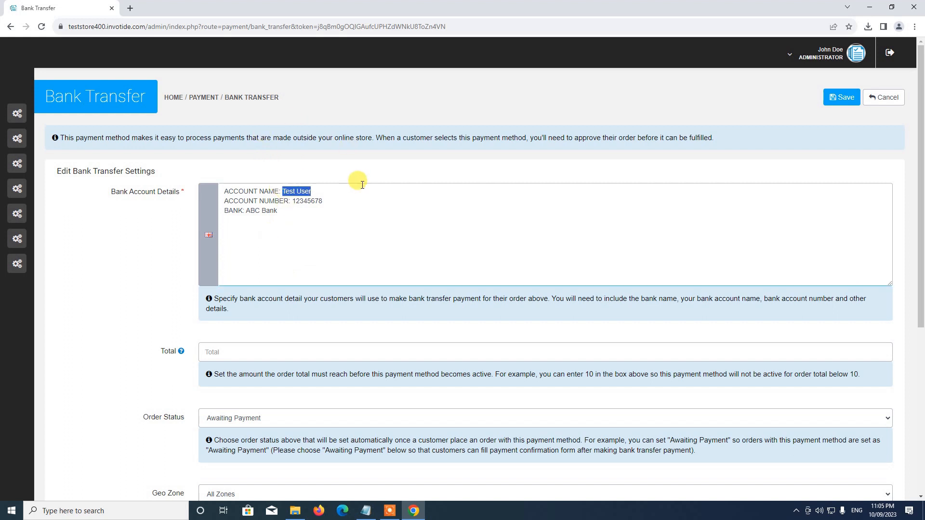
{"action": "type", "text": "T"}
{"action": "type", "text": "ohn Do"}
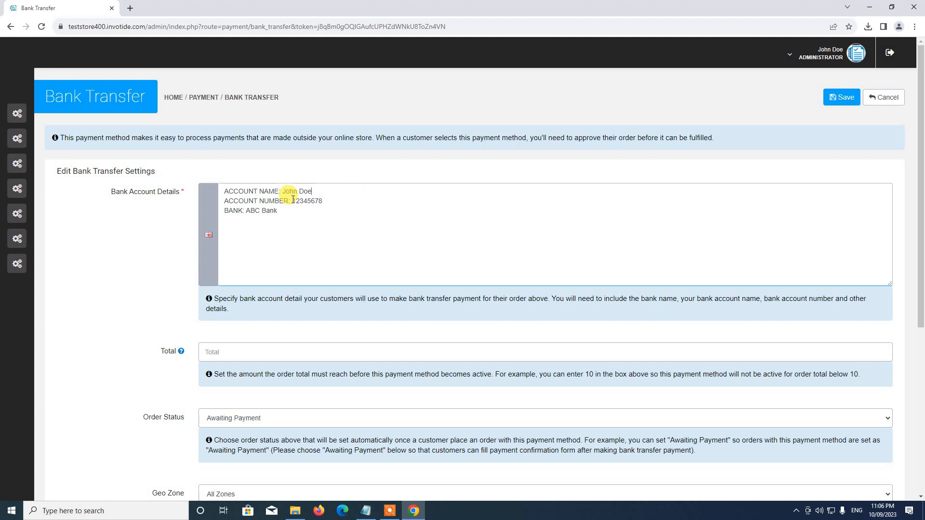
{"action": "left_click_drag", "start_coordinate": [293, 199], "coordinate": [354, 203]}
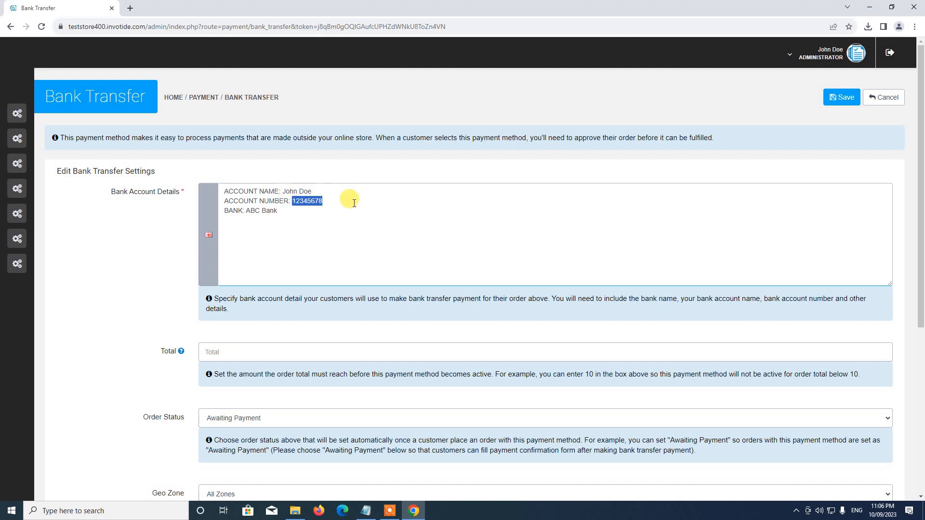
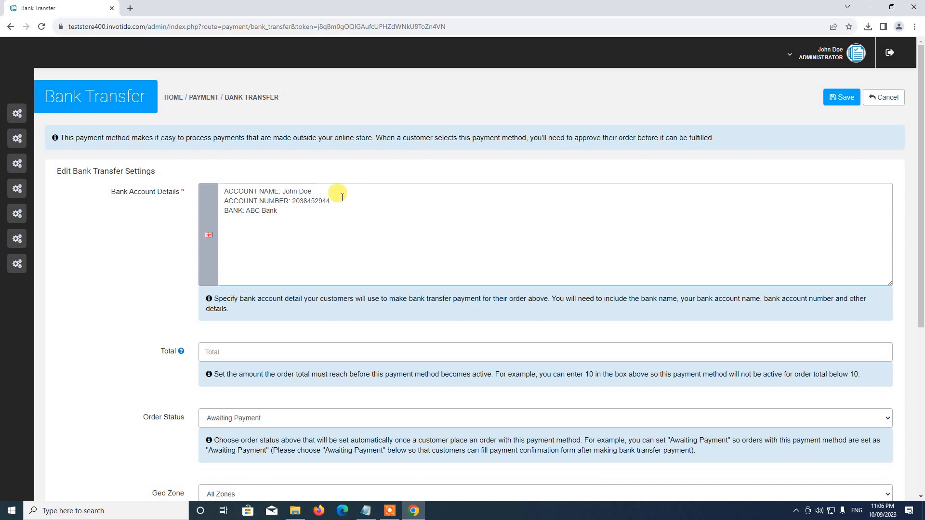
{"action": "left_click_drag", "start_coordinate": [244, 212], "coordinate": [314, 210]}
{"action": "left_click", "coordinate": [248, 211]}
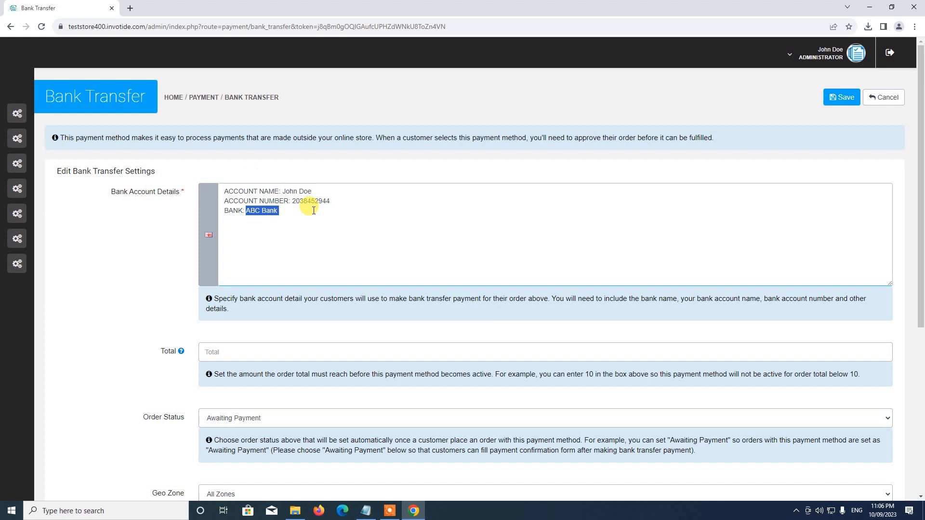
{"action": "type", "text": "BANK: Nord Bank"}
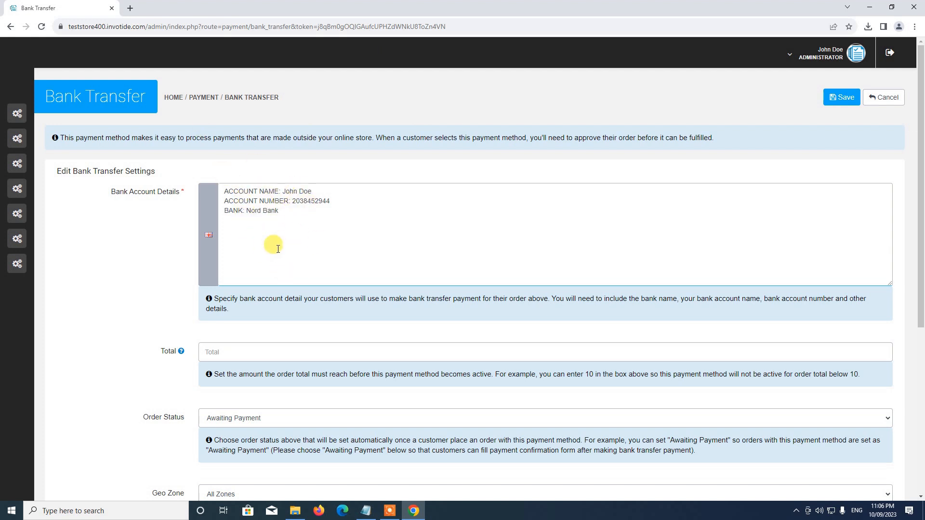
Add 'For Dollar Payments use the bank details below.' and a 'For Pound Payment (UK)' block with ACCOUNT NAME
{"action": "left_click", "coordinate": [226, 195]}
{"action": "key", "text": "Return"}
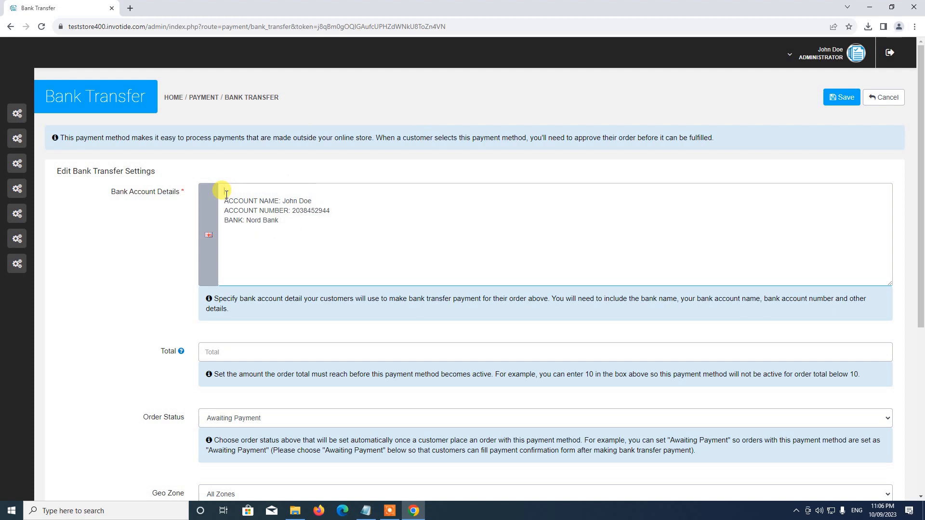
{"action": "type", "text": "For Dollar Payments USE"}
{"action": "key", "text": "BackSpace"}
{"action": "key", "text": "BackSpace"}
{"action": "key", "text": "BackSpace"}
{"action": "type", "text": "use the bank details below"}
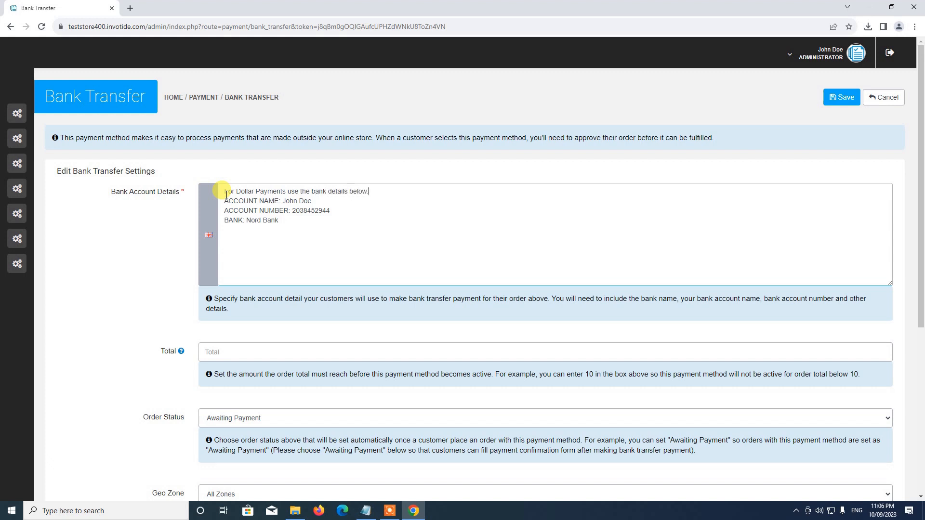
{"action": "type", "text": "."}
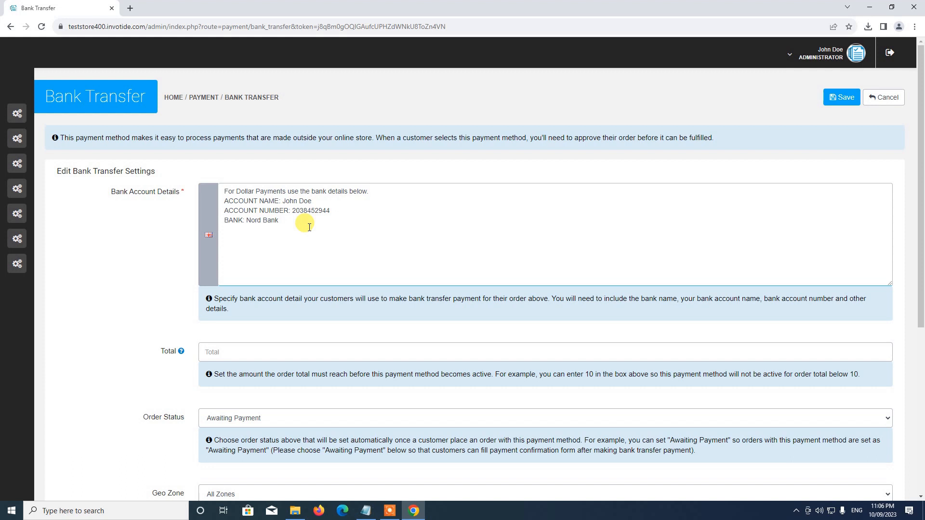
{"action": "type", "text": "For Pound Payment (UK) use the bank details below."}
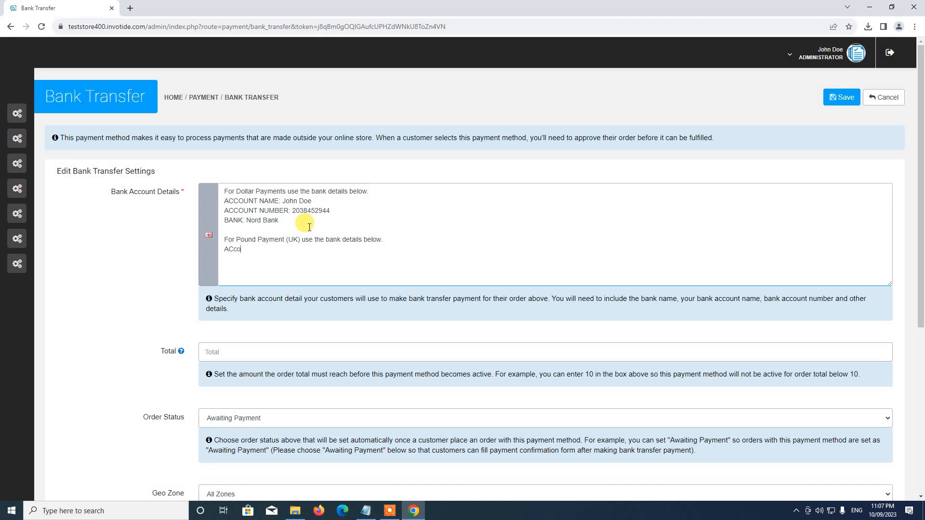
{"action": "key", "text": "BackSpace"}
{"action": "type", "text": "UNT NAME: John Doe"}
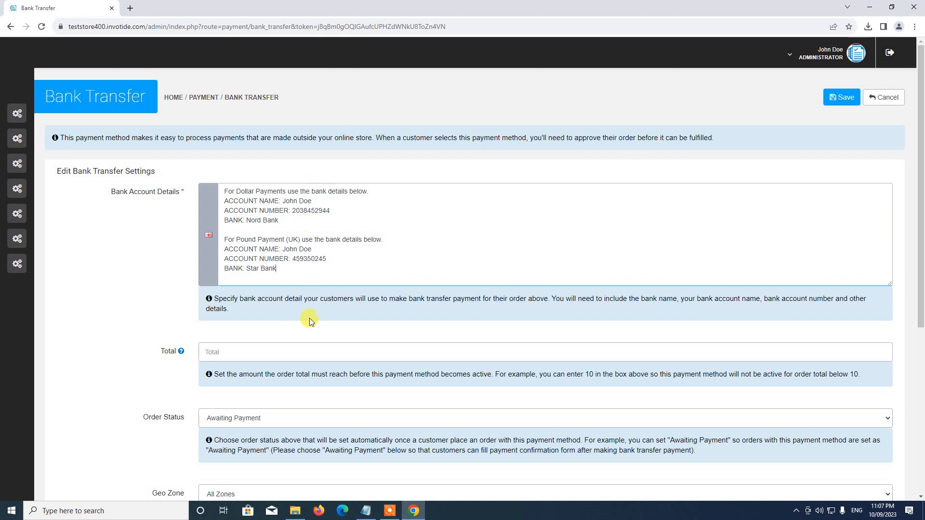
Set the Bank Transfer status to Enabled and its sort order to 1
{"action": "scroll", "coordinate": [264, 250], "scroll_direction": "down", "scroll_amount": 3}
{"action": "scroll", "coordinate": [286, 226], "scroll_direction": "up", "scroll_amount": 3}
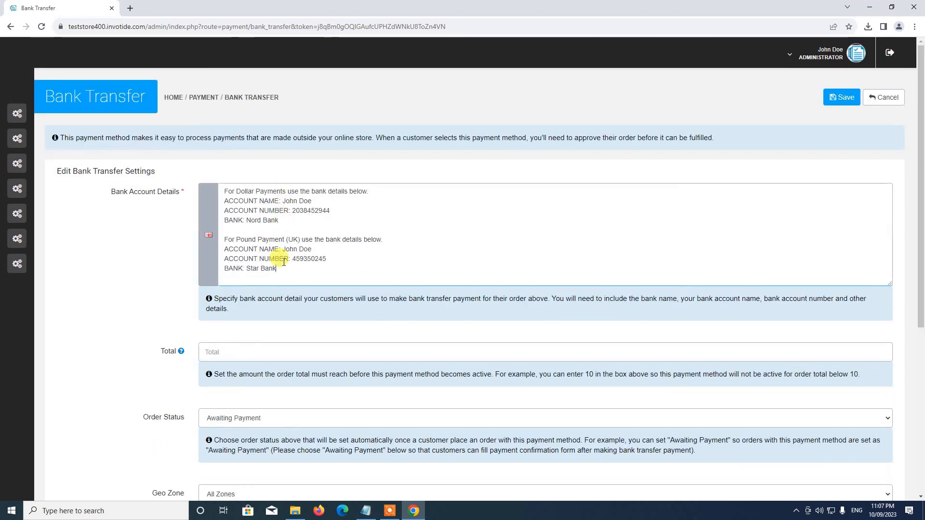
{"action": "scroll", "coordinate": [266, 270], "scroll_direction": "down", "scroll_amount": 3}
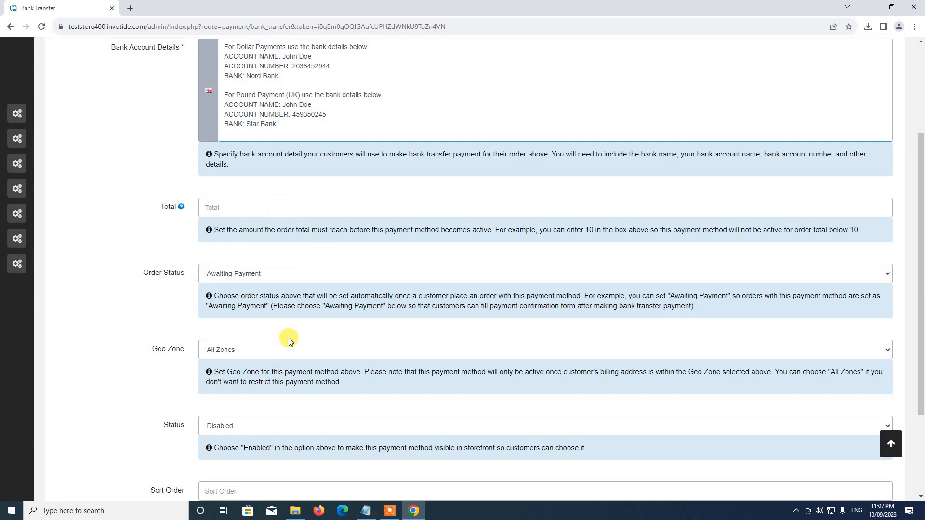
{"action": "scroll", "coordinate": [243, 308], "scroll_direction": "down", "scroll_amount": 3}
{"action": "scroll", "coordinate": [239, 167], "scroll_direction": "up", "scroll_amount": 4}
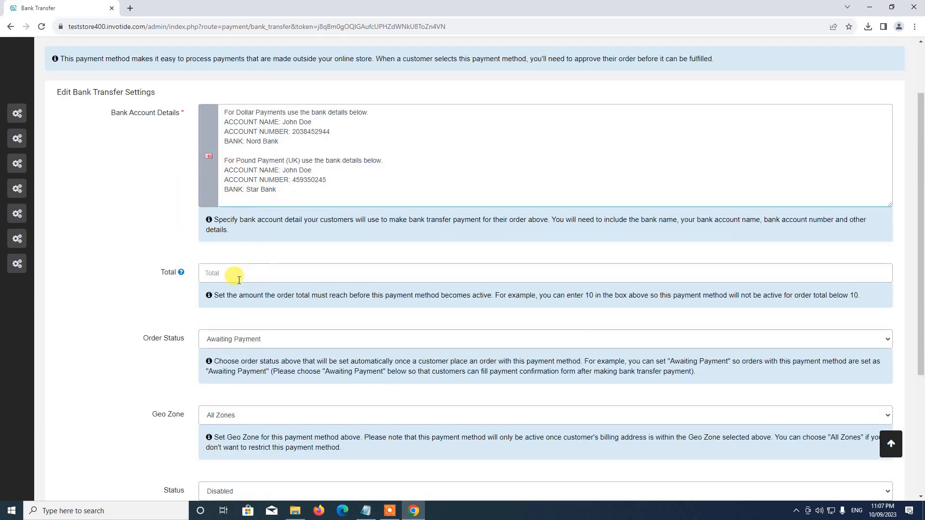
{"action": "scroll", "coordinate": [233, 334], "scroll_direction": "down", "scroll_amount": 1}
{"action": "scroll", "coordinate": [230, 344], "scroll_direction": "down", "scroll_amount": 3}
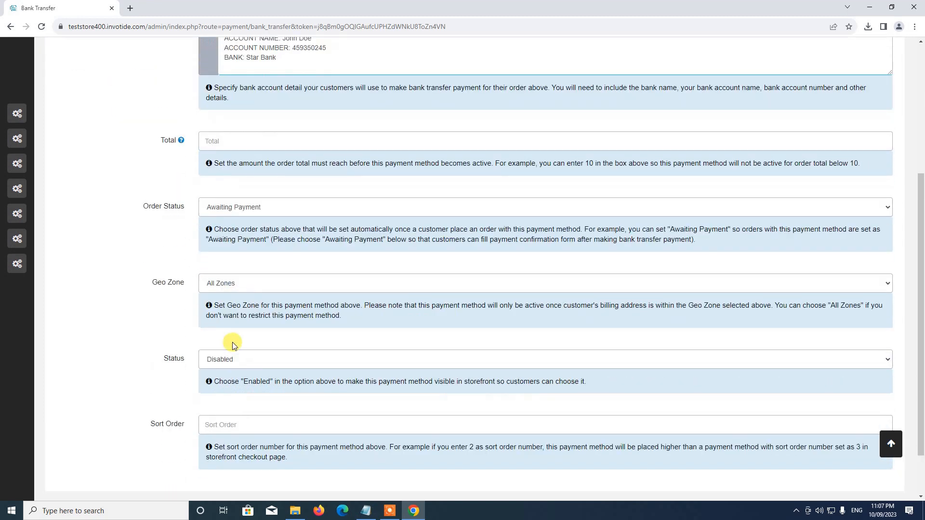
{"action": "left_click", "coordinate": [222, 303]}
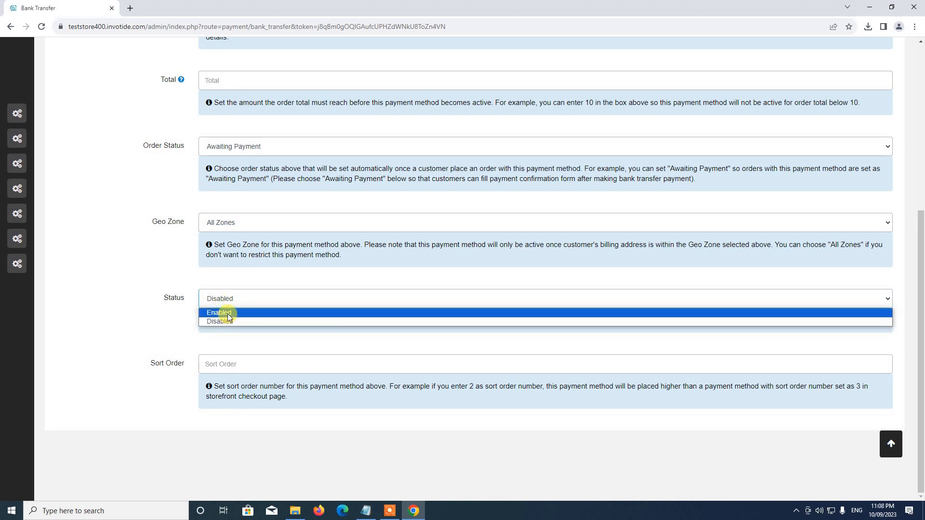
{"action": "left_click", "coordinate": [230, 313]}
{"action": "left_click", "coordinate": [229, 364]}
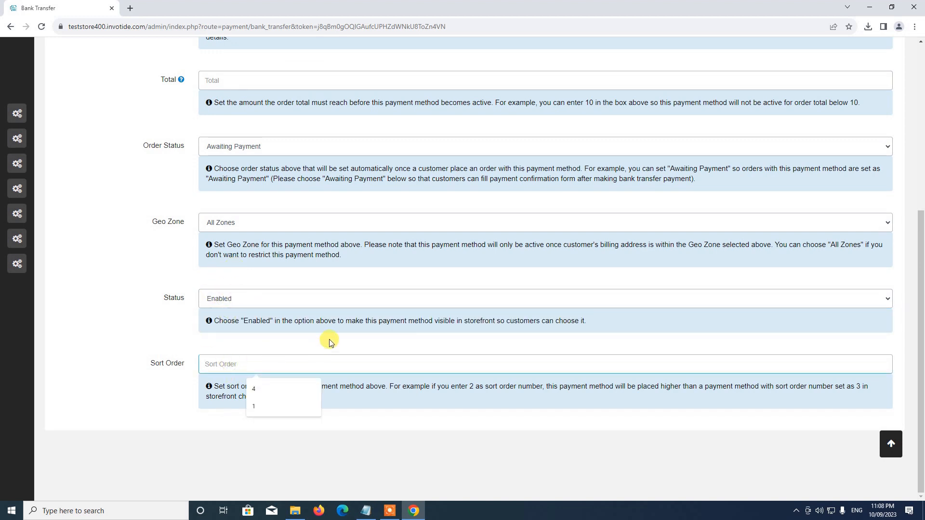
{"action": "type", "text": "1"}
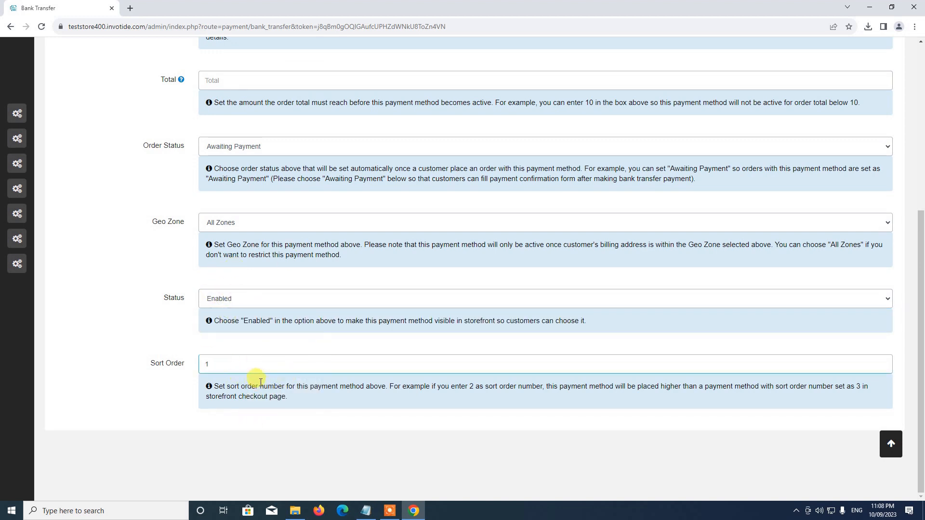
Save the Bank Transfer settings and list Africa's payment methods again
{"action": "left_click", "coordinate": [891, 445]}
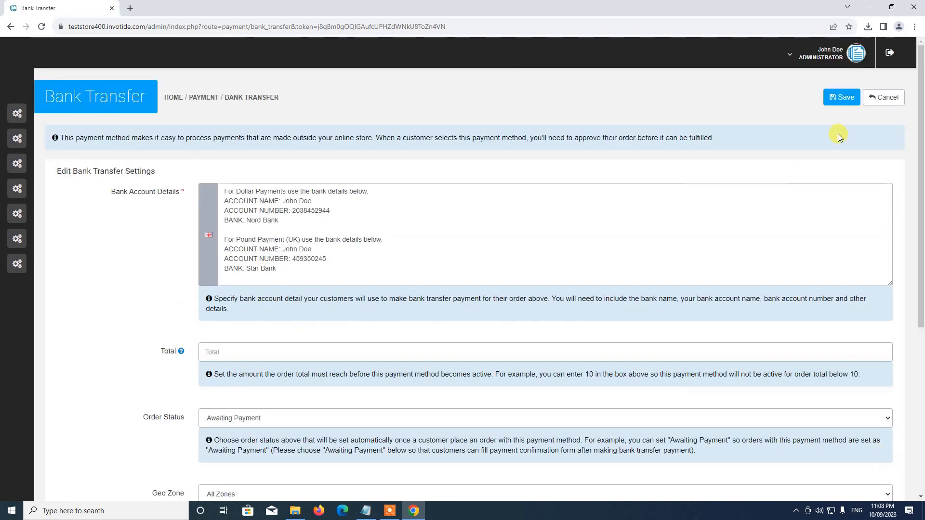
{"action": "left_click", "coordinate": [841, 97]}
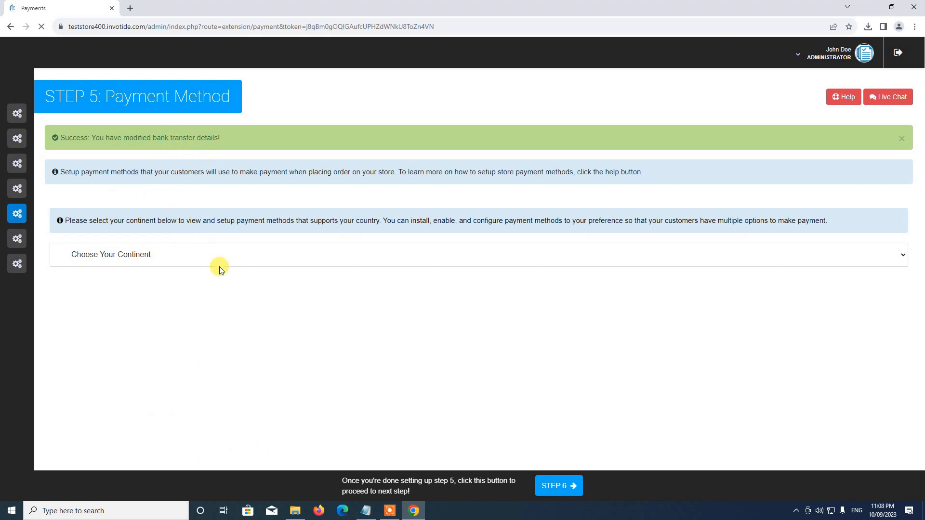
{"action": "left_click", "coordinate": [161, 260]}
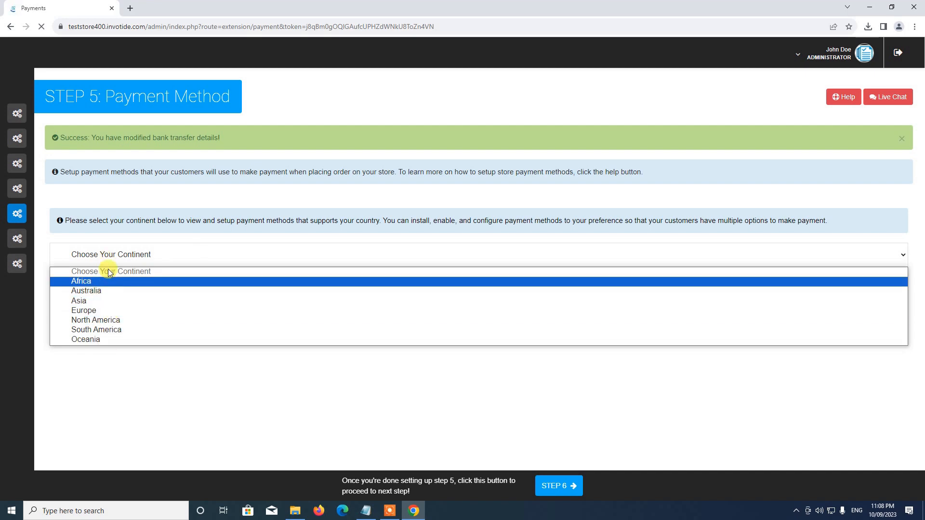
{"action": "left_click", "coordinate": [100, 282]}
{"action": "scroll", "coordinate": [202, 253], "scroll_direction": "down", "scroll_amount": 7}
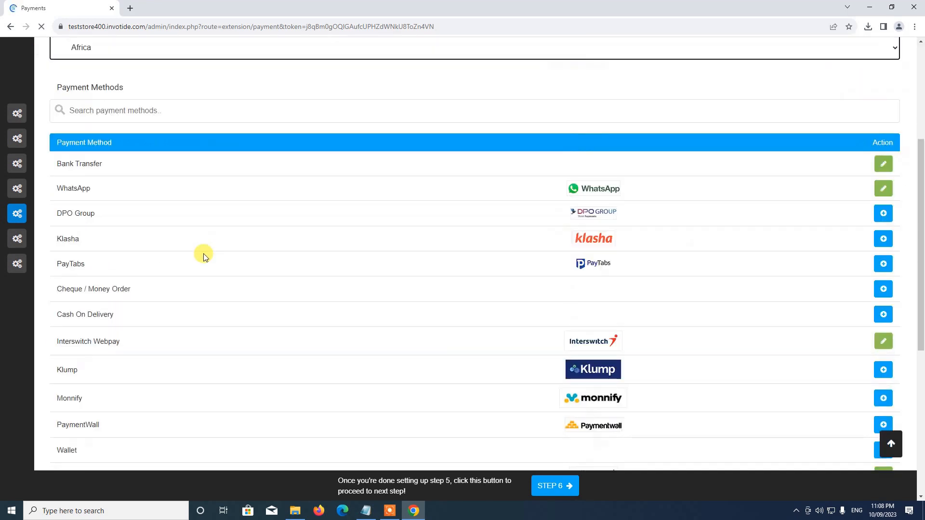
{"action": "scroll", "coordinate": [248, 276], "scroll_direction": "up", "scroll_amount": 7}
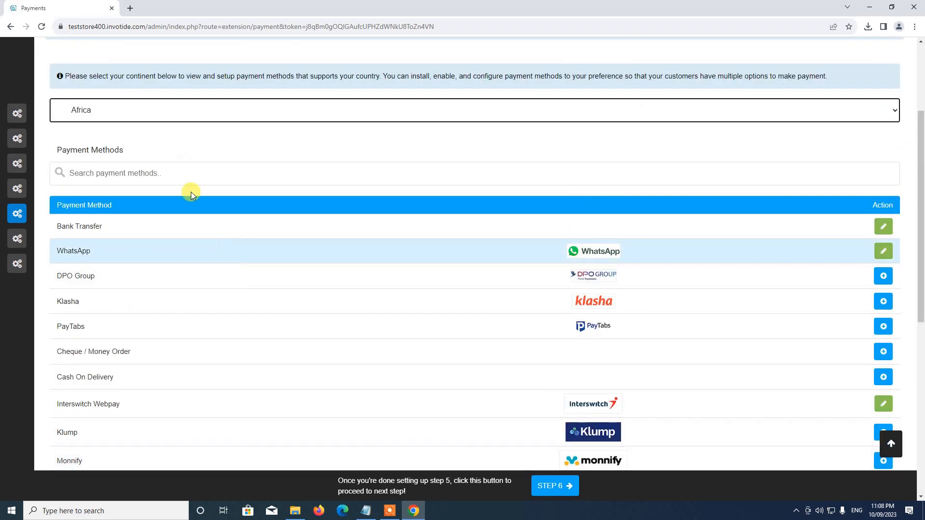
Search the payment methods for 'pays' and open Paystack's settings
{"action": "left_click", "coordinate": [168, 169]}
{"action": "type", "text": "paystack"}
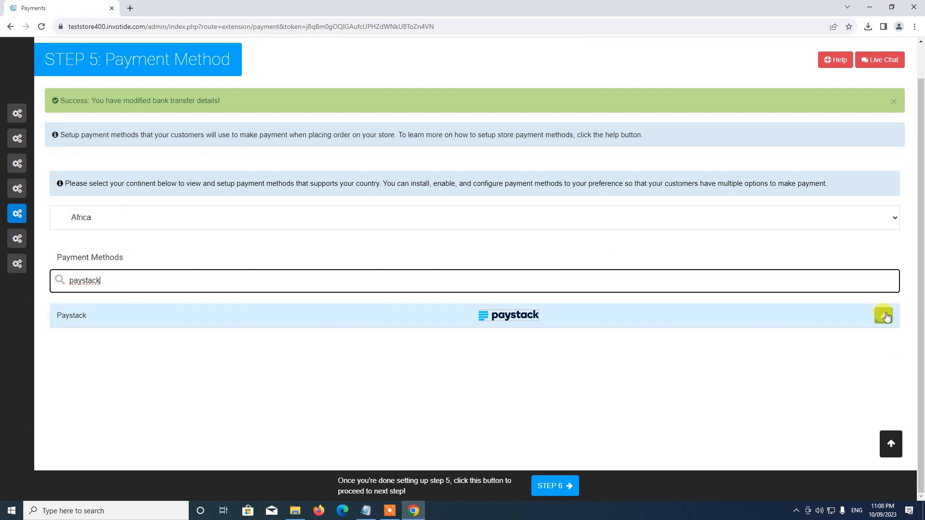
{"action": "left_click", "coordinate": [883, 316]}
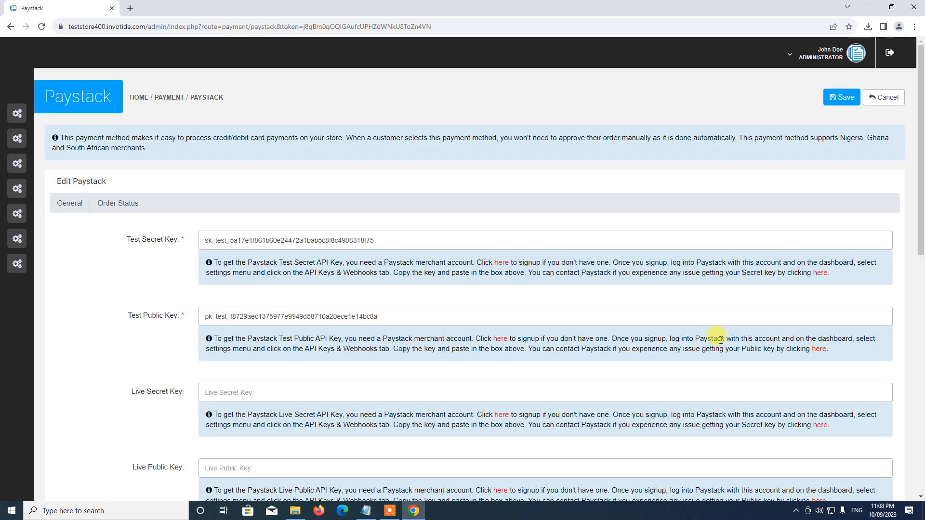
Set Paystack to Enabled with sort order 2 and continue to its Order Status tab
{"action": "scroll", "coordinate": [718, 337], "scroll_direction": "down", "scroll_amount": 2}
{"action": "scroll", "coordinate": [395, 188], "scroll_direction": "up", "scroll_amount": 1}
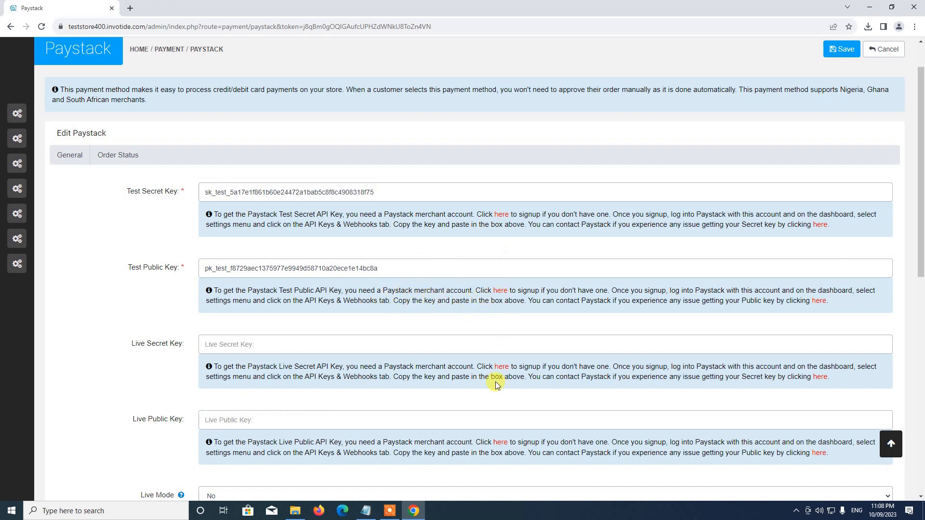
{"action": "scroll", "coordinate": [494, 380], "scroll_direction": "down", "scroll_amount": 4}
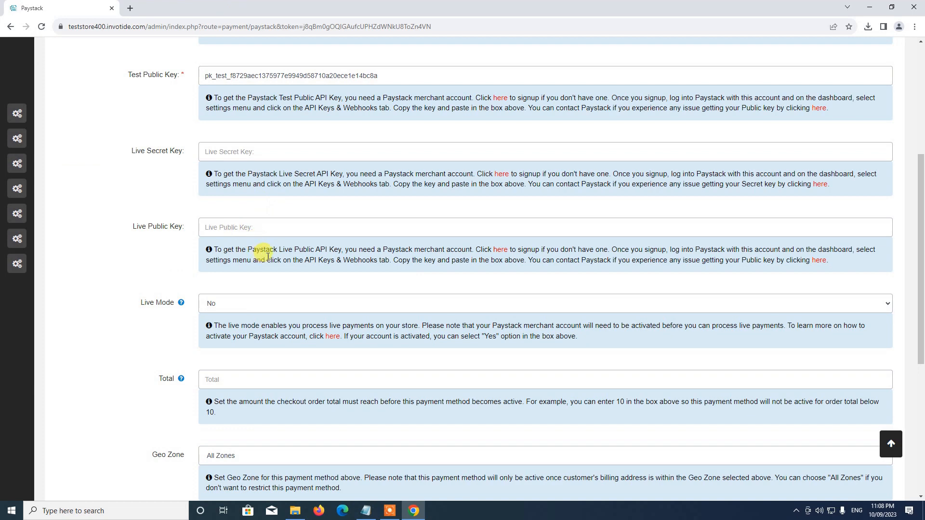
{"action": "scroll", "coordinate": [265, 253], "scroll_direction": "up", "scroll_amount": 3}
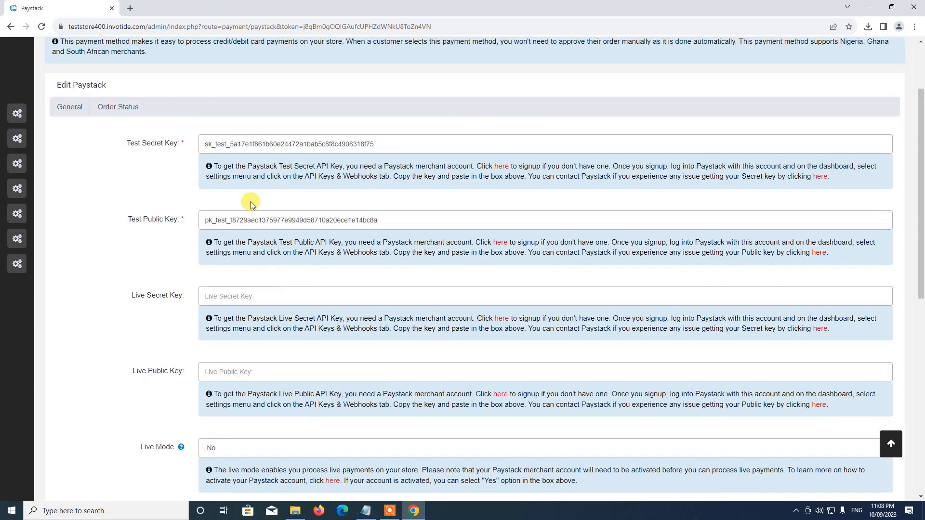
{"action": "scroll", "coordinate": [271, 260], "scroll_direction": "down", "scroll_amount": 2}
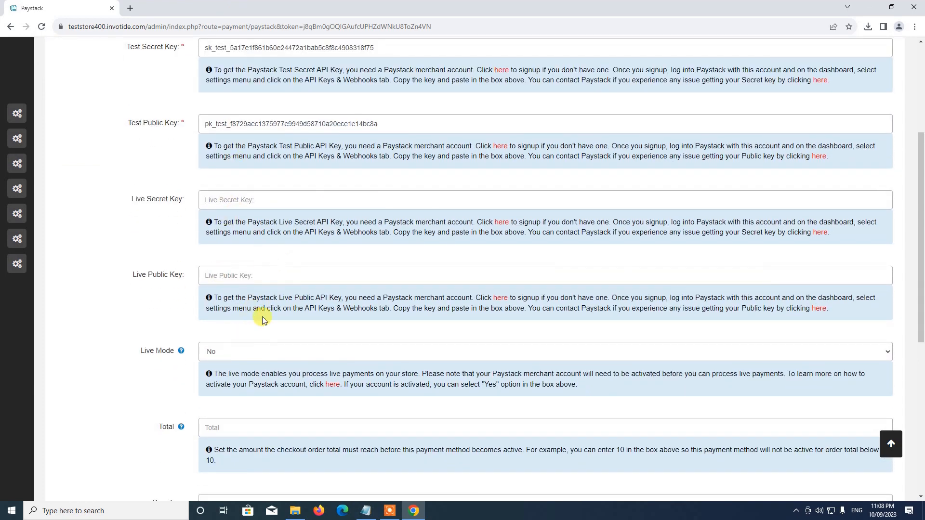
{"action": "scroll", "coordinate": [267, 310], "scroll_direction": "down", "scroll_amount": 4}
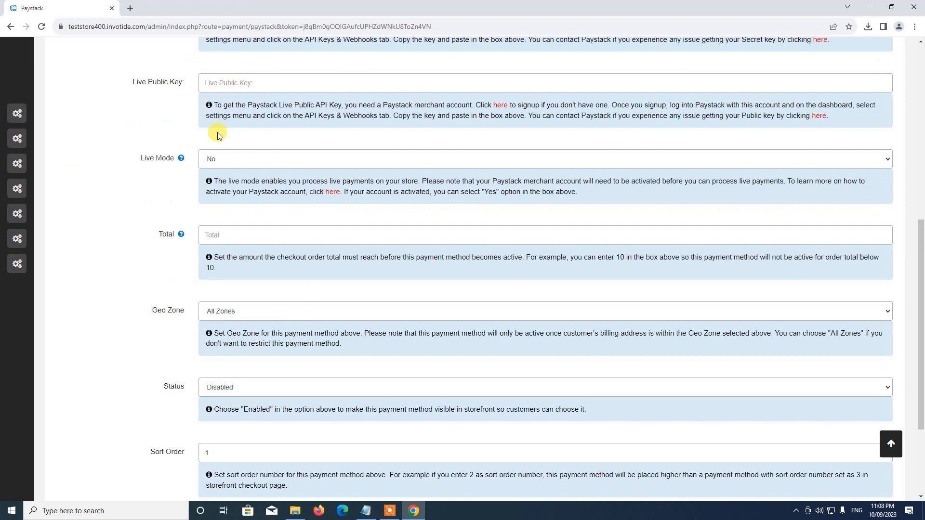
{"action": "scroll", "coordinate": [258, 291], "scroll_direction": "down", "scroll_amount": 2}
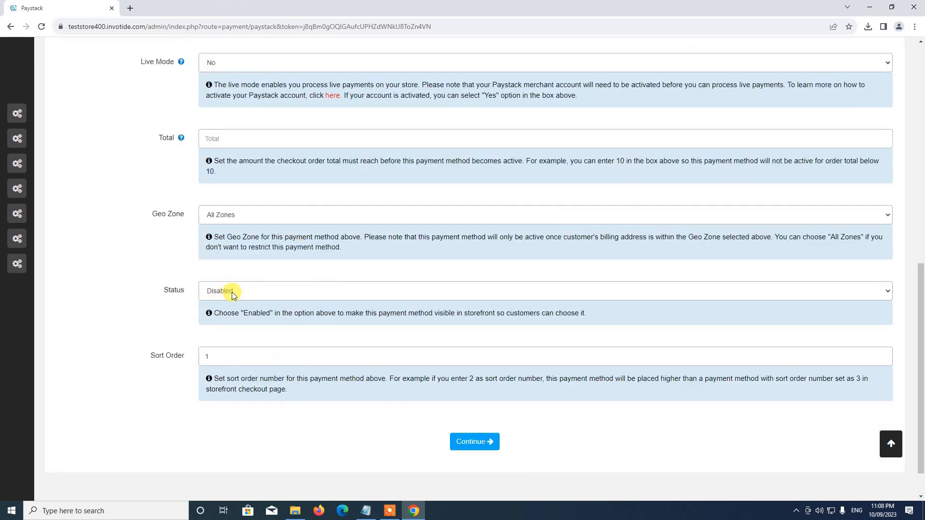
{"action": "left_click", "coordinate": [231, 295]}
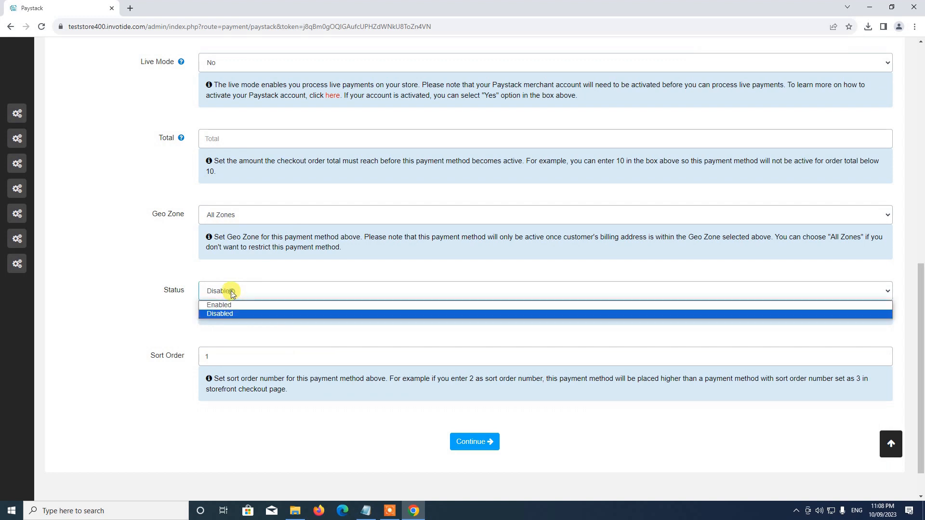
{"action": "left_click", "coordinate": [221, 305]}
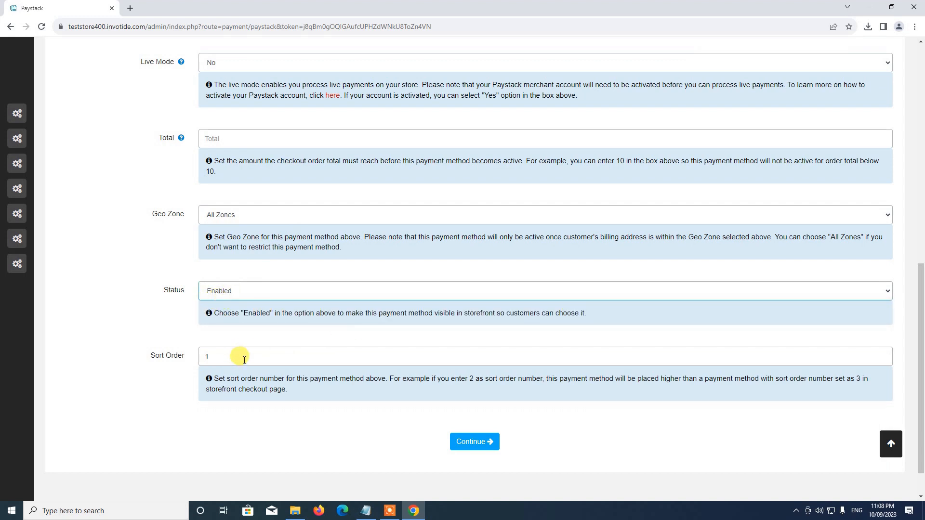
{"action": "left_click", "coordinate": [241, 357]}
{"action": "key", "text": "BackSpace"}
{"action": "type", "text": "2"}
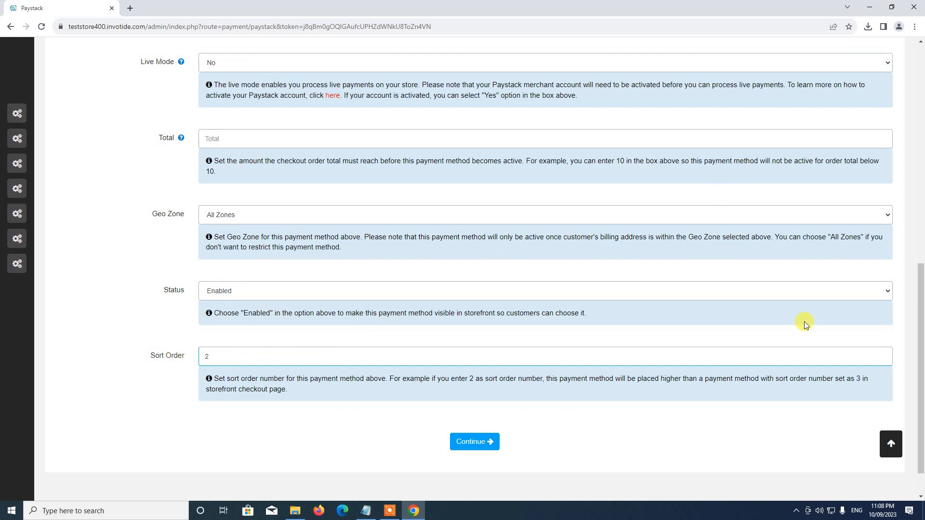
{"action": "left_click", "coordinate": [491, 442]}
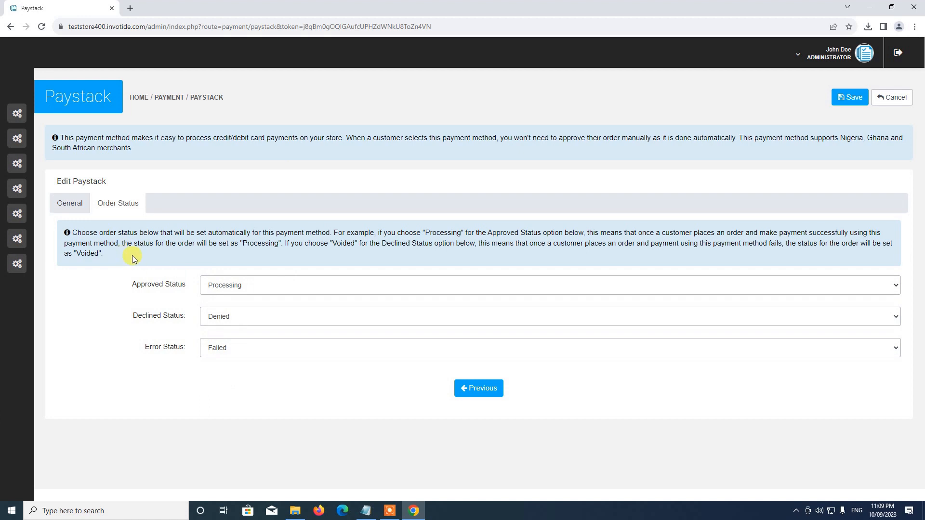
Save the Paystack settings and go to Step 6, the Shipping Method page
{"action": "left_click", "coordinate": [849, 99]}
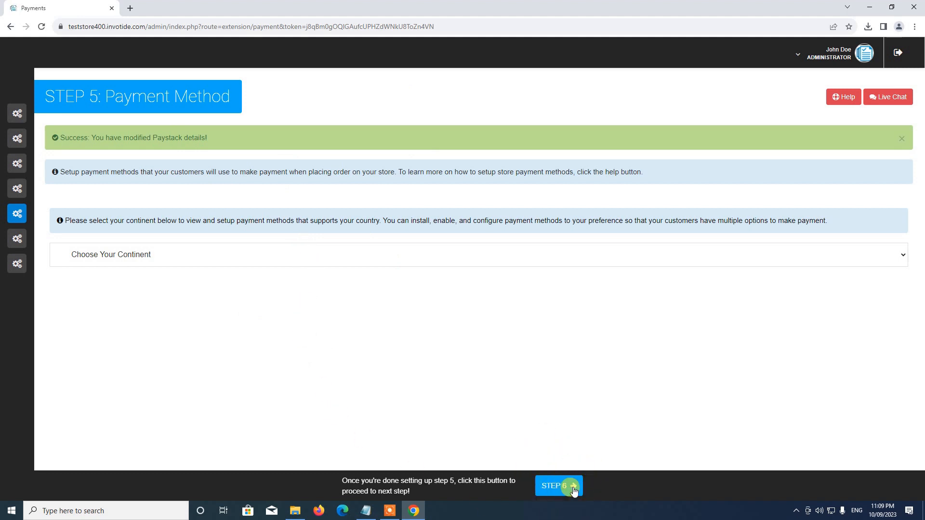
{"action": "mouse_move", "coordinate": [48, 200]}
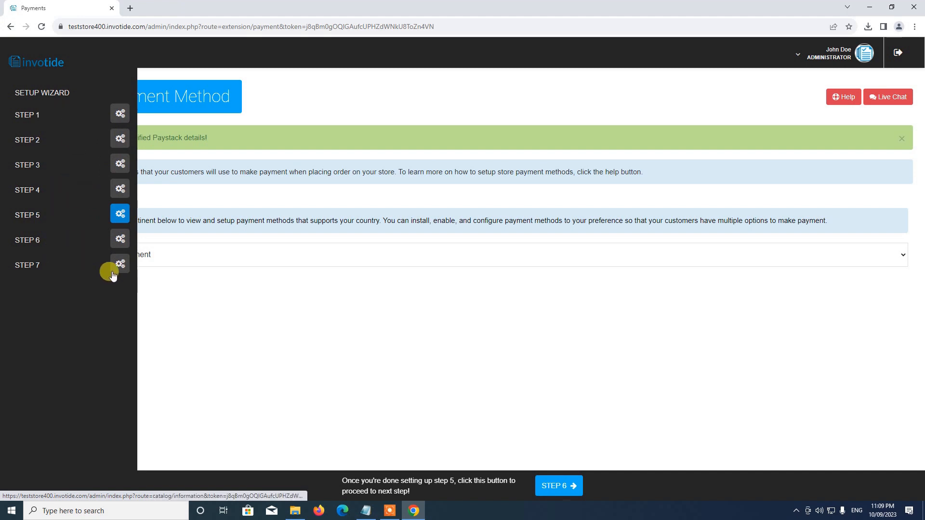
{"action": "left_click", "coordinate": [557, 486]}
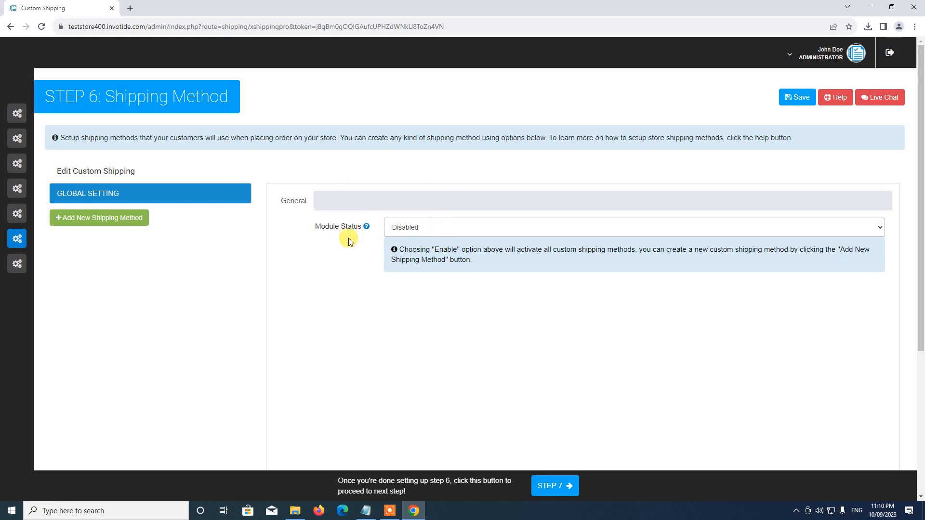
Enable the custom shipping module and add a new shipping method, Untitled Method 1
{"action": "left_click", "coordinate": [432, 230]}
{"action": "left_click", "coordinate": [412, 240]}
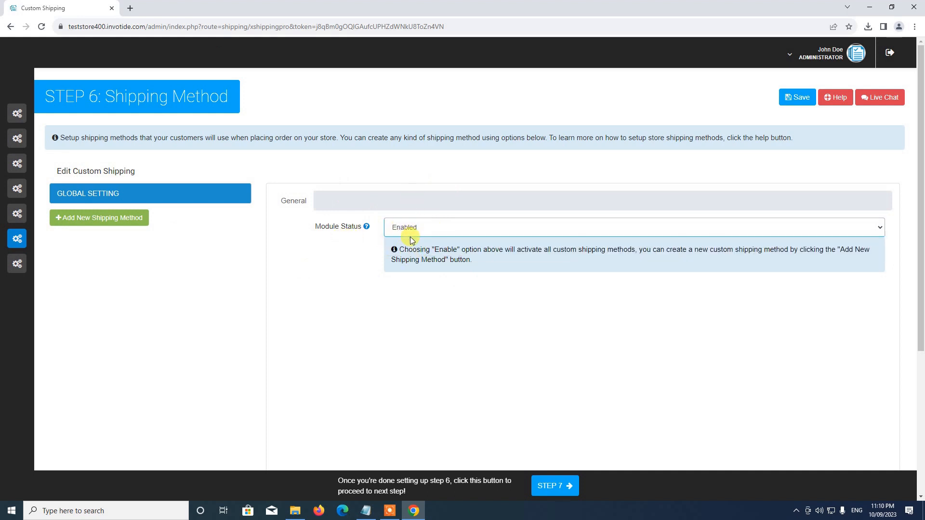
{"action": "left_click", "coordinate": [790, 98]}
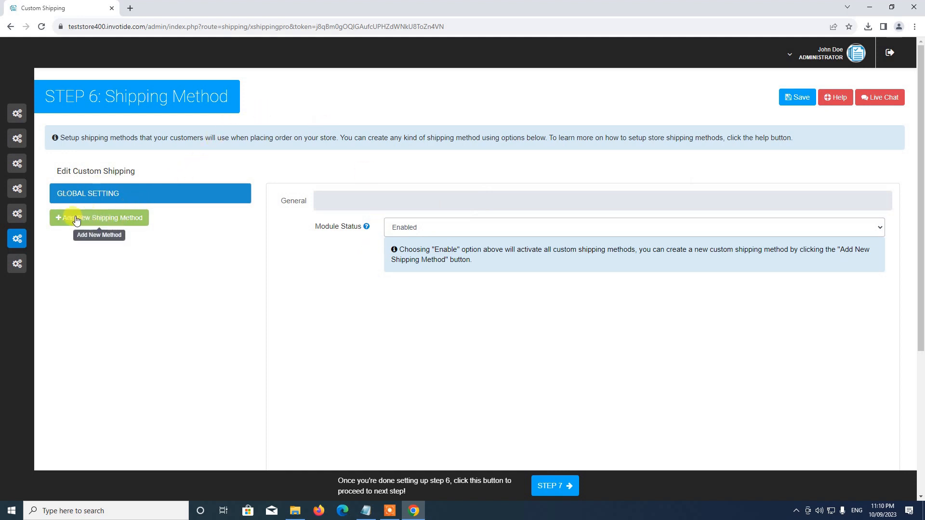
{"action": "left_click", "coordinate": [102, 223]}
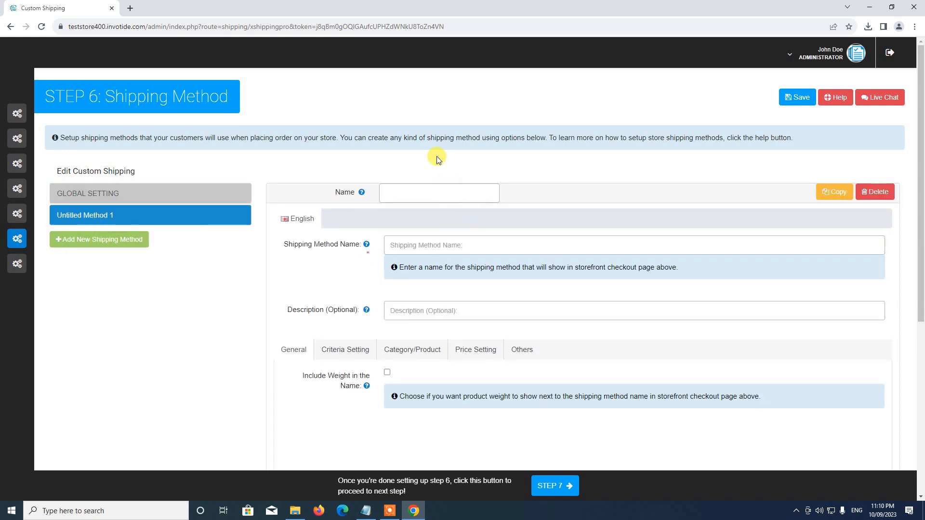
Enter 'Location 1' as both the Name and Shipping Method Name, keeping Status Enabled
{"action": "left_click", "coordinate": [462, 196]}
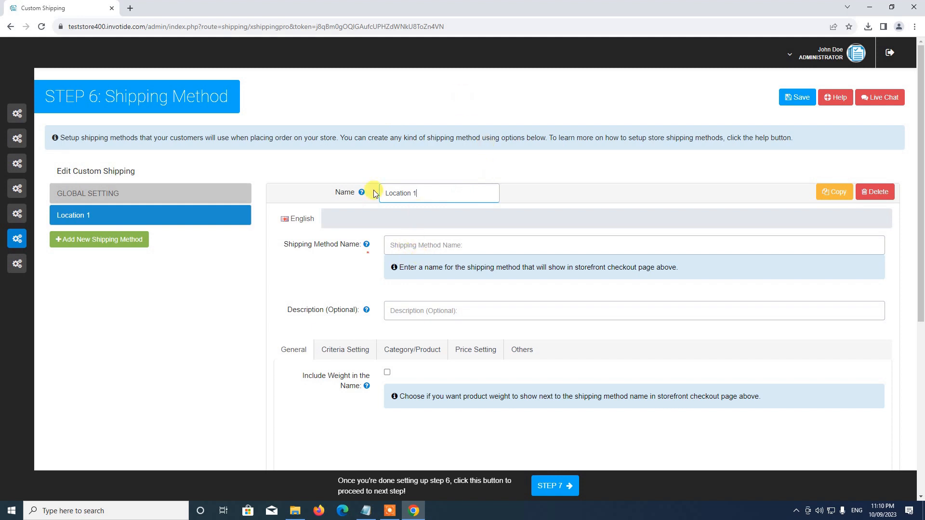
{"action": "left_click", "coordinate": [418, 241]}
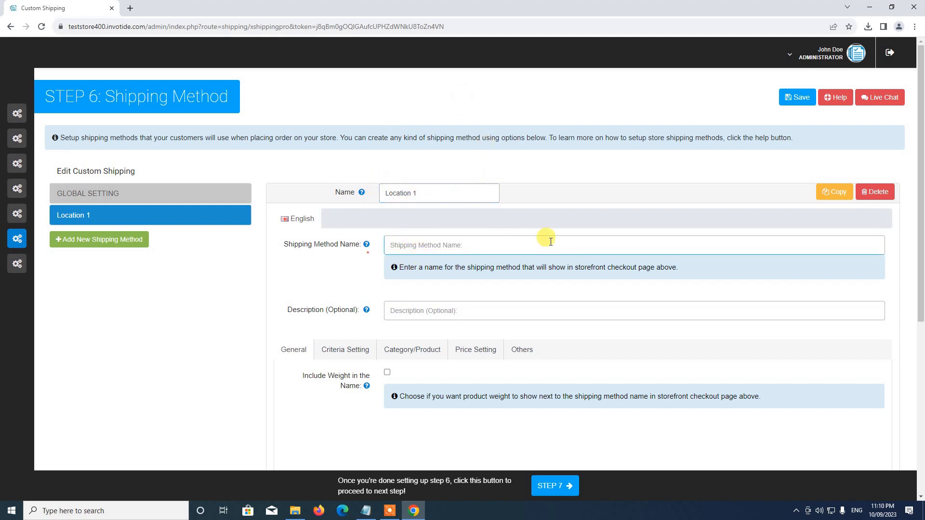
{"action": "type", "text": "Location 1"}
{"action": "scroll", "coordinate": [371, 183], "scroll_direction": "down", "scroll_amount": 3}
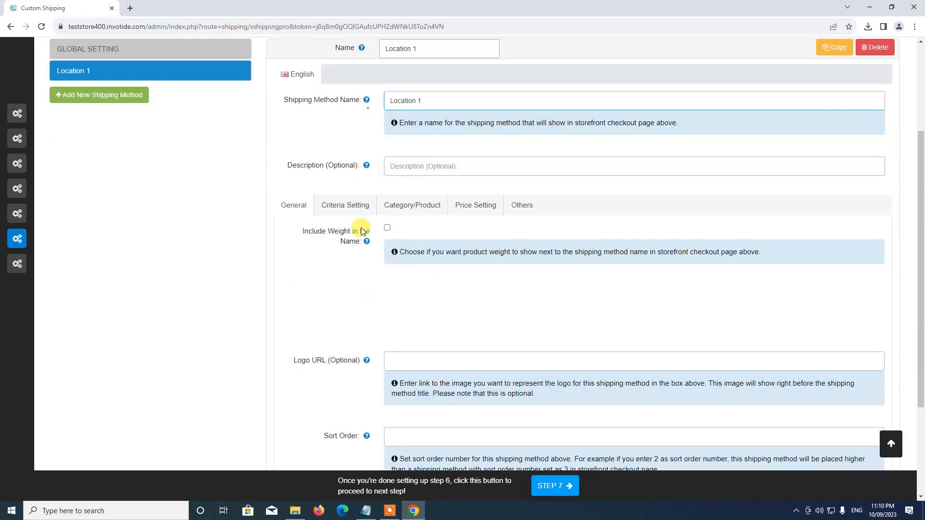
{"action": "scroll", "coordinate": [394, 251], "scroll_direction": "down", "scroll_amount": 1}
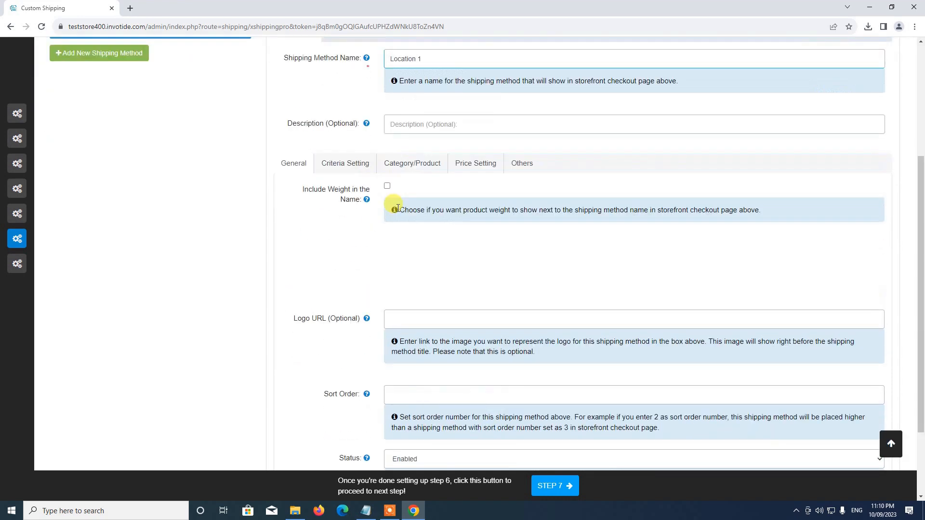
{"action": "scroll", "coordinate": [419, 212], "scroll_direction": "up", "scroll_amount": 2}
{"action": "scroll", "coordinate": [380, 142], "scroll_direction": "down", "scroll_amount": 3}
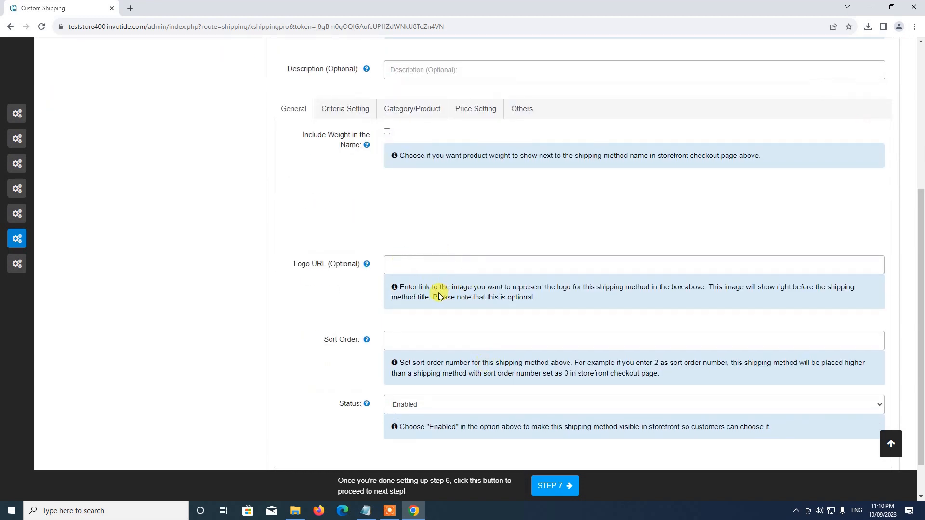
{"action": "scroll", "coordinate": [434, 270], "scroll_direction": "down", "scroll_amount": 1}
{"action": "left_click", "coordinate": [409, 360]}
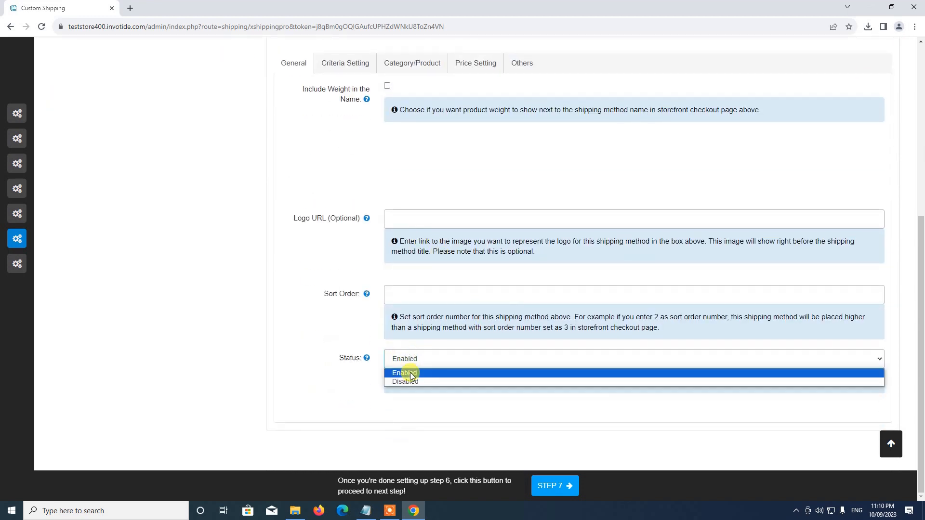
{"action": "left_click", "coordinate": [410, 373]}
{"action": "scroll", "coordinate": [385, 325], "scroll_direction": "up", "scroll_amount": 4}
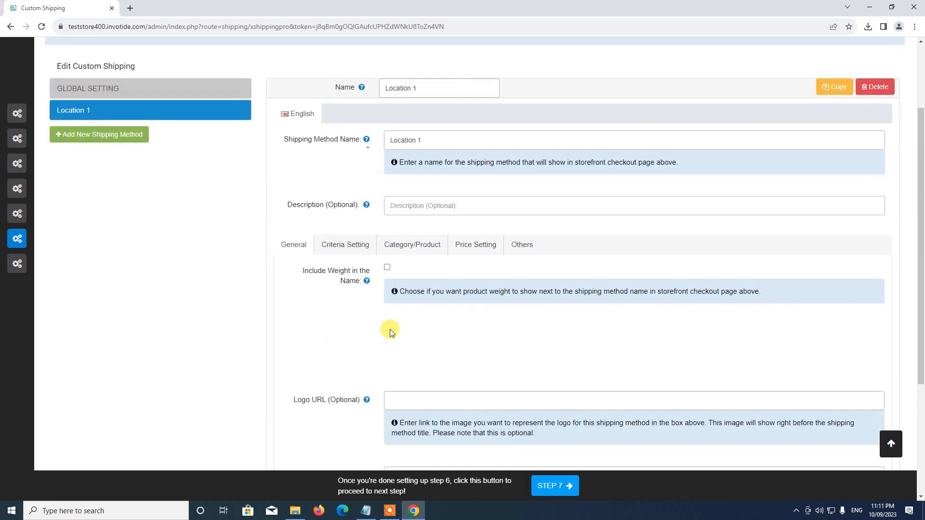
{"action": "scroll", "coordinate": [371, 250], "scroll_direction": "down", "scroll_amount": 2}
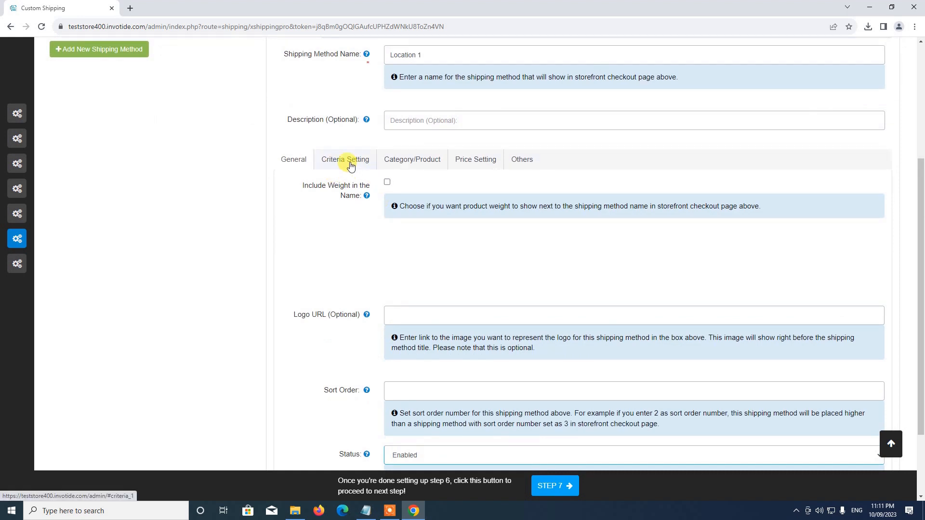
Review Location 1's Criteria Setting, then show its Category/Product rules, all left at any
{"action": "left_click", "coordinate": [350, 164]}
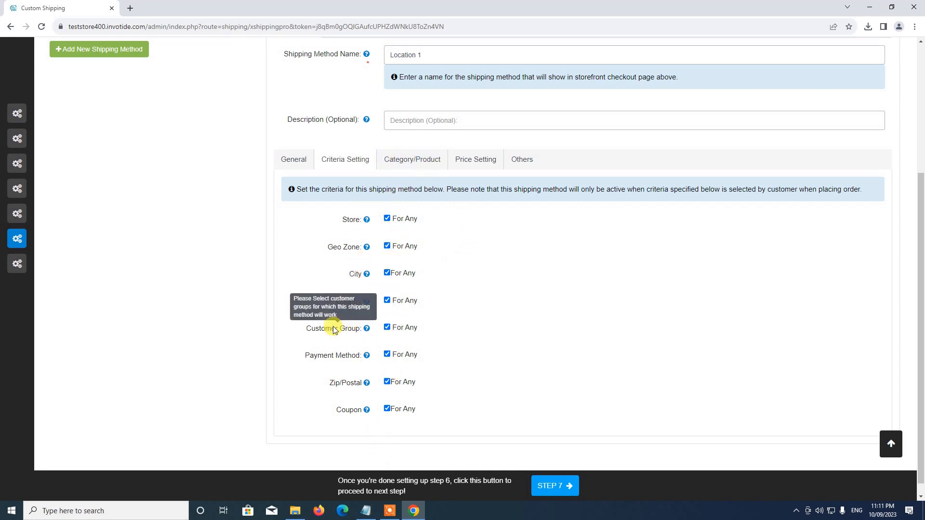
{"action": "scroll", "coordinate": [398, 341], "scroll_direction": "down", "scroll_amount": 1}
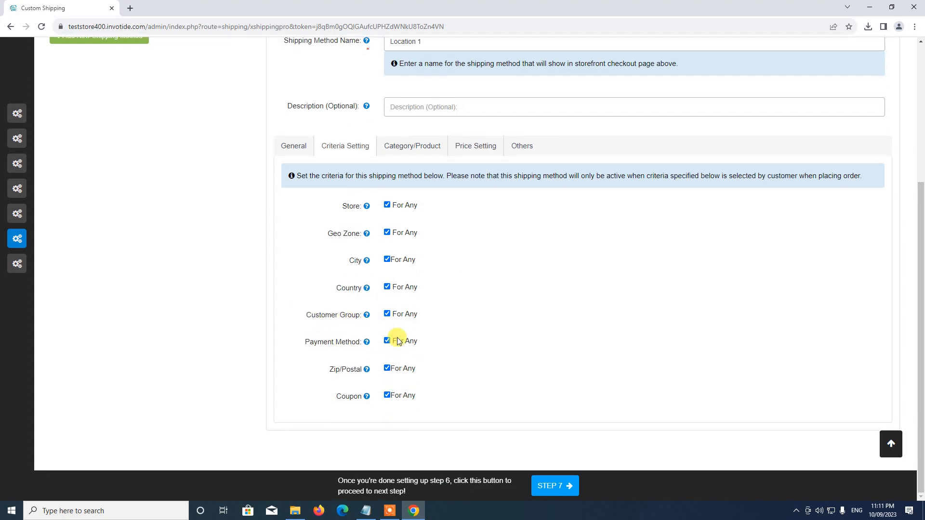
{"action": "scroll", "coordinate": [392, 289], "scroll_direction": "up", "scroll_amount": 3}
{"action": "scroll", "coordinate": [398, 314], "scroll_direction": "down", "scroll_amount": 3}
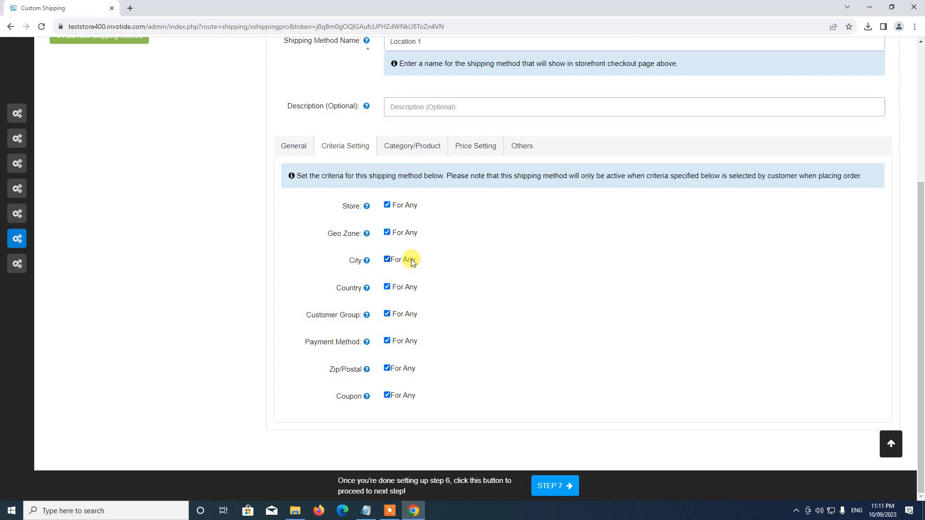
{"action": "left_click", "coordinate": [419, 152]}
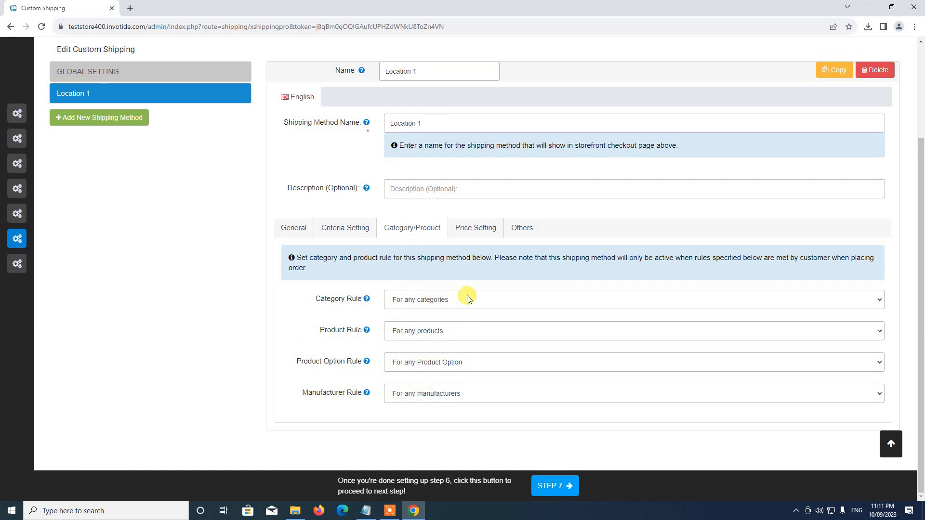
Set a Flat rate type with shipping cost 10 on Sub-Total, then view the Others restrictions
{"action": "left_click", "coordinate": [479, 233]}
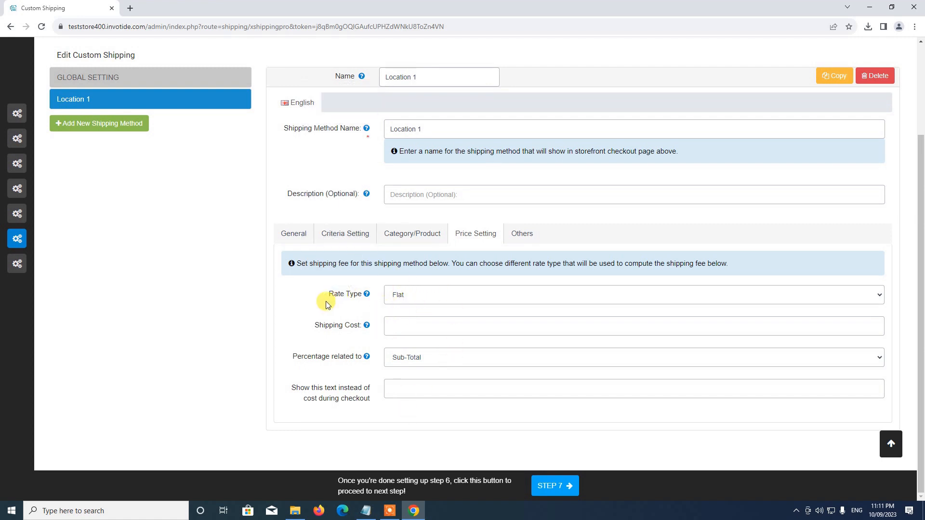
{"action": "left_click", "coordinate": [419, 299]}
{"action": "left_click", "coordinate": [406, 309]}
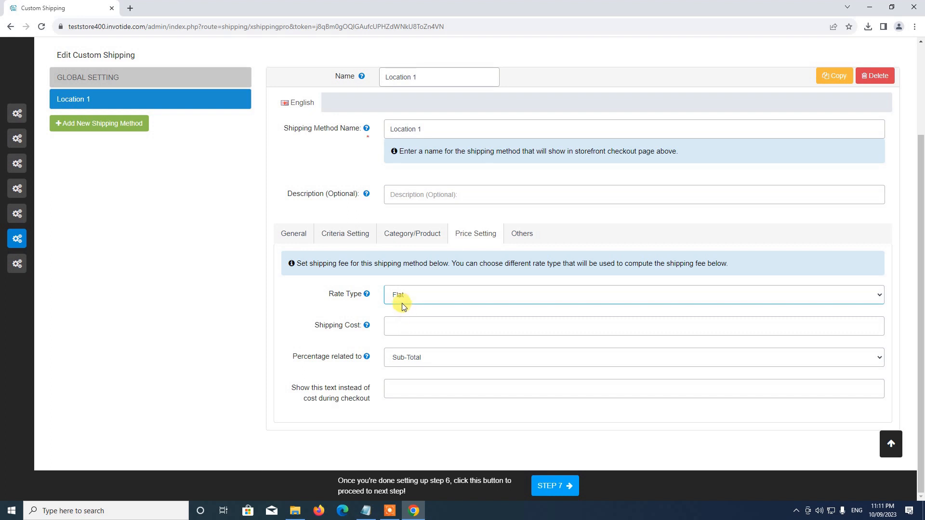
{"action": "left_click", "coordinate": [402, 302]}
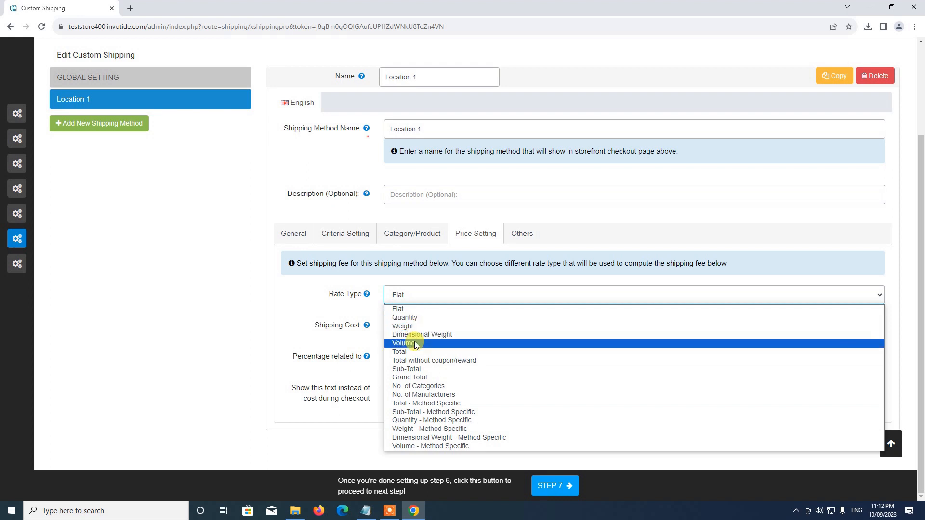
{"action": "left_click", "coordinate": [403, 313]}
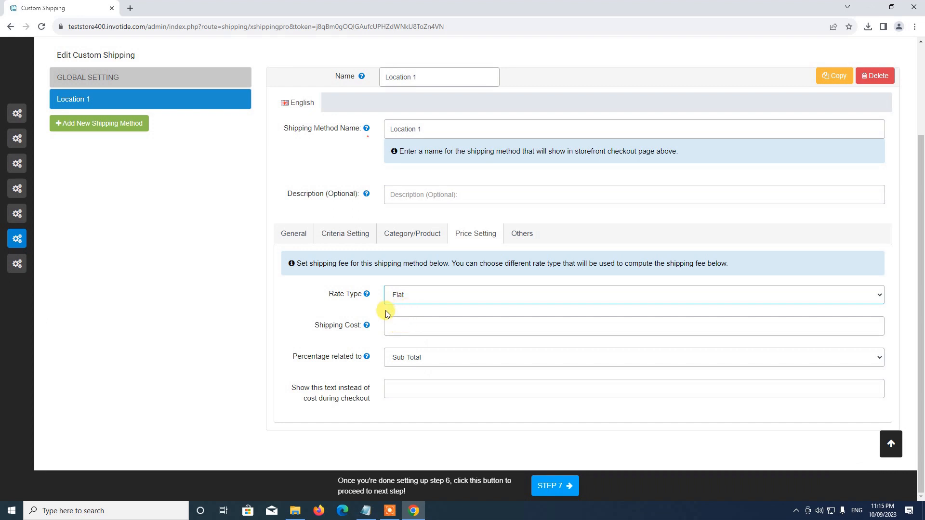
{"action": "left_click", "coordinate": [394, 324]}
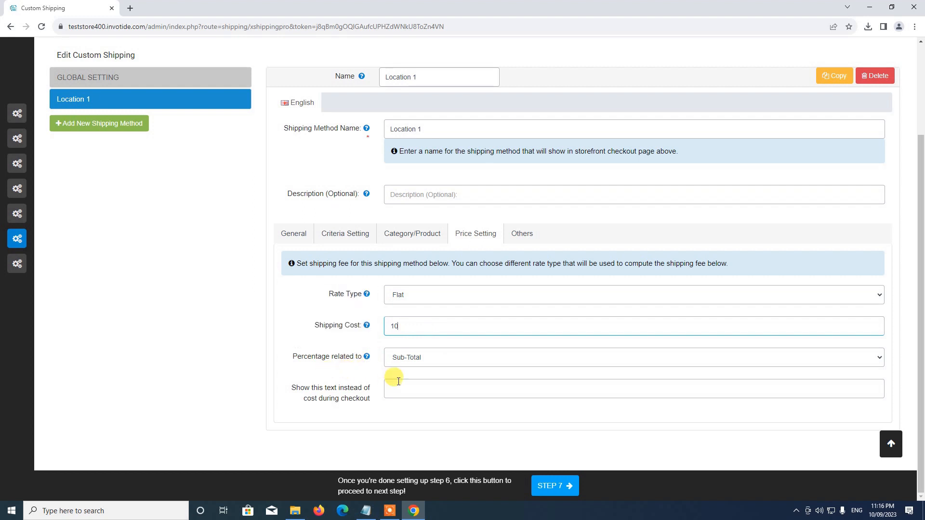
{"action": "left_click", "coordinate": [414, 358]}
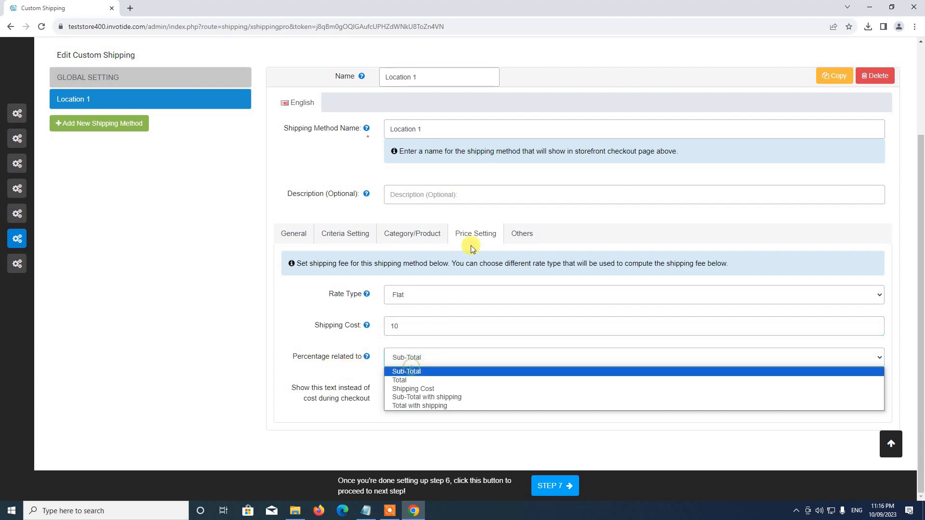
{"action": "left_click", "coordinate": [402, 373]}
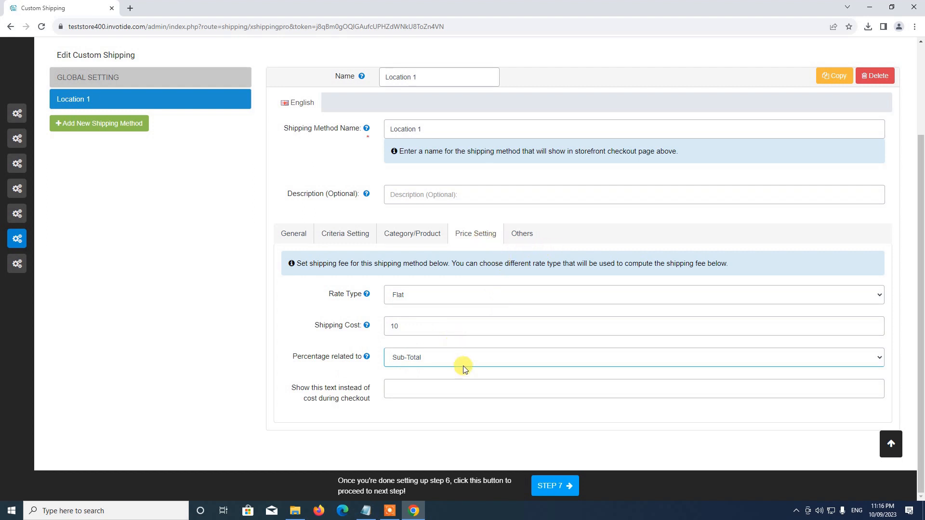
{"action": "left_click", "coordinate": [529, 238]}
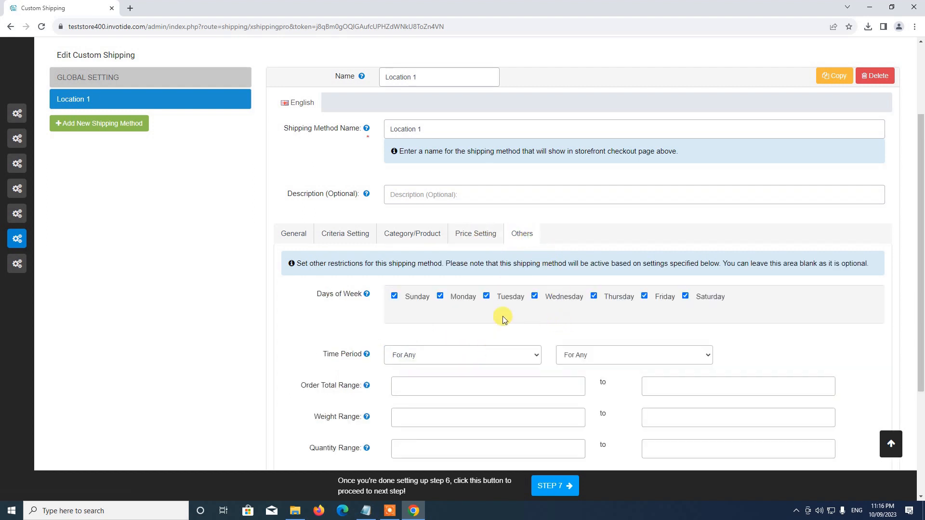
{"action": "scroll", "coordinate": [498, 316], "scroll_direction": "down", "scroll_amount": 2}
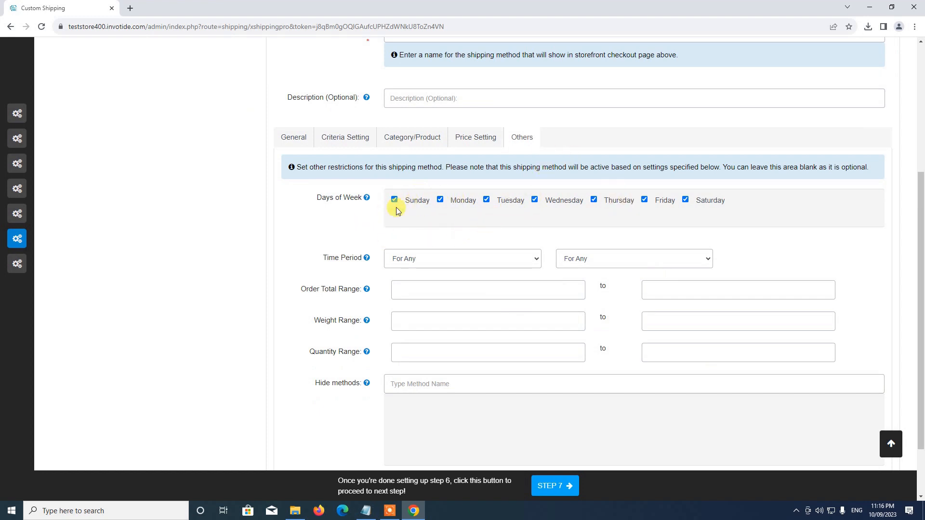
Recheck each of Location 1's settings tabs and save the shipping method
{"action": "scroll", "coordinate": [539, 251], "scroll_direction": "down", "scroll_amount": 2}
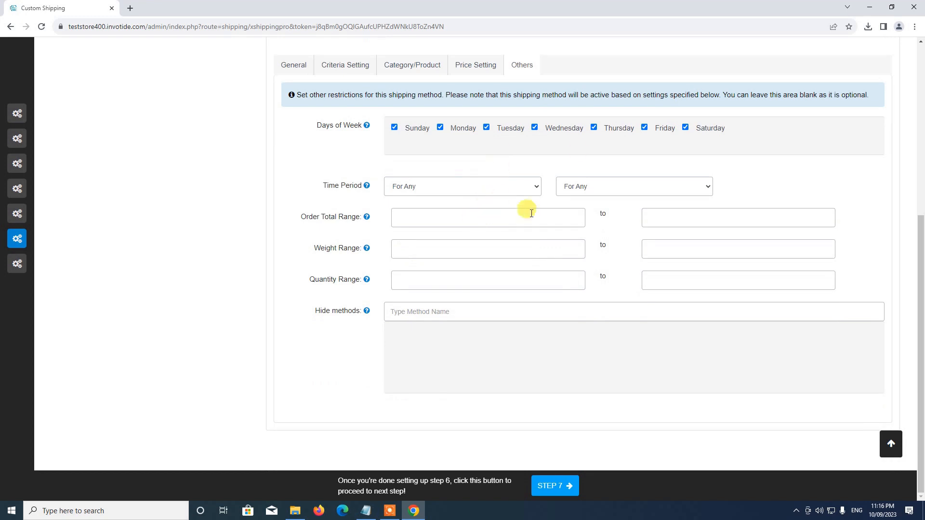
{"action": "scroll", "coordinate": [446, 353], "scroll_direction": "up", "scroll_amount": 4}
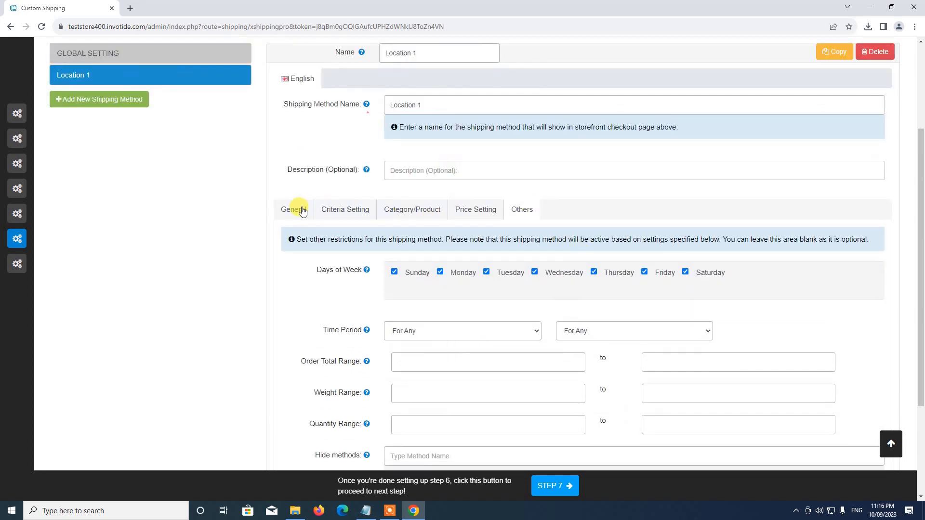
{"action": "left_click", "coordinate": [356, 209]}
{"action": "left_click", "coordinate": [403, 209]}
{"action": "left_click", "coordinate": [474, 226]}
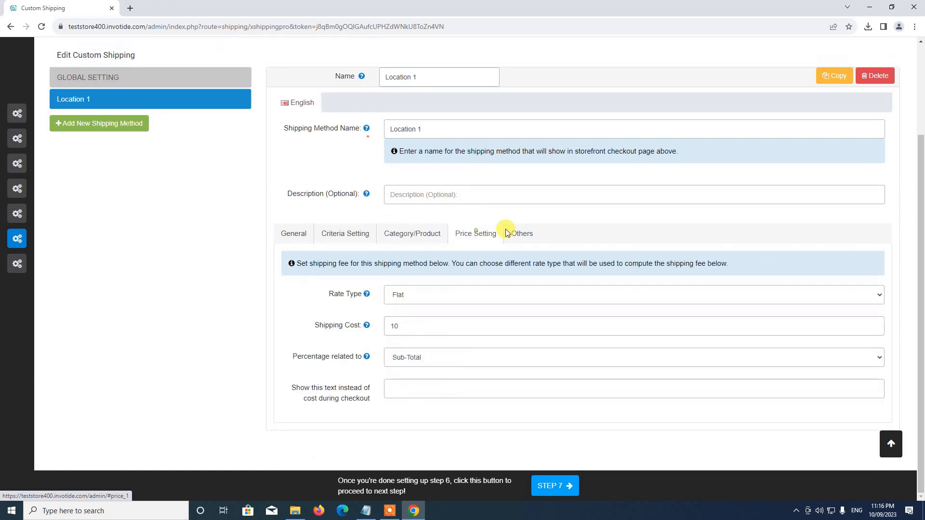
{"action": "left_click", "coordinate": [526, 228]}
{"action": "left_click", "coordinate": [295, 233]}
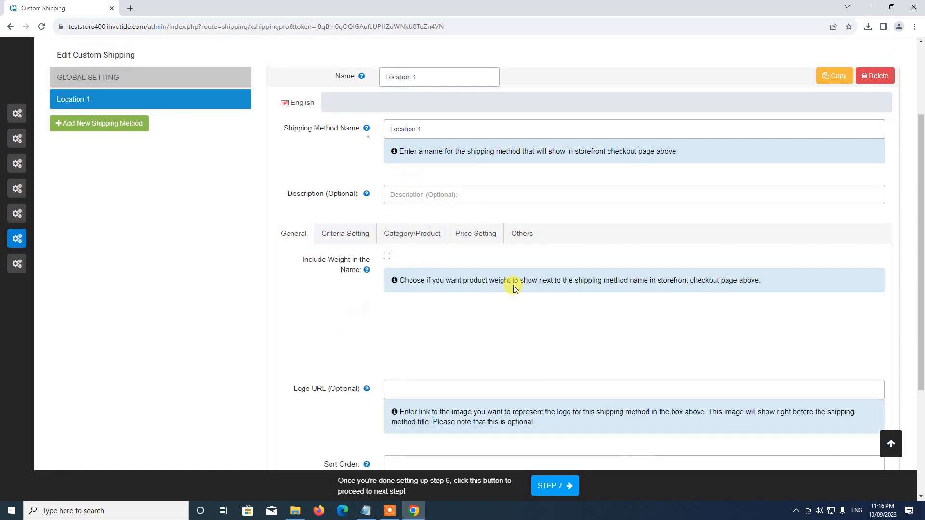
{"action": "scroll", "coordinate": [512, 284], "scroll_direction": "up", "scroll_amount": 3}
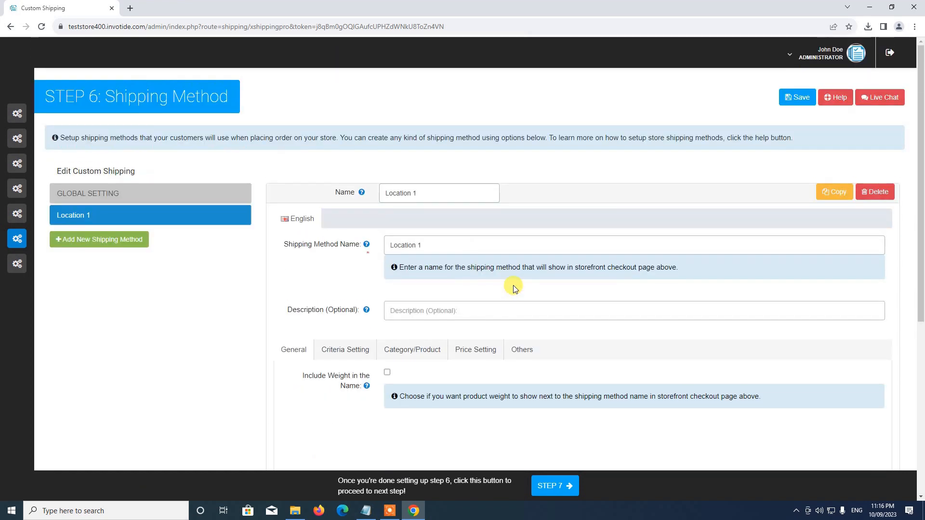
{"action": "left_click", "coordinate": [801, 101]}
Advance the setup wizard to Step 7, opening the About Us information page
{"action": "scroll", "coordinate": [611, 238], "scroll_direction": "down", "scroll_amount": 3}
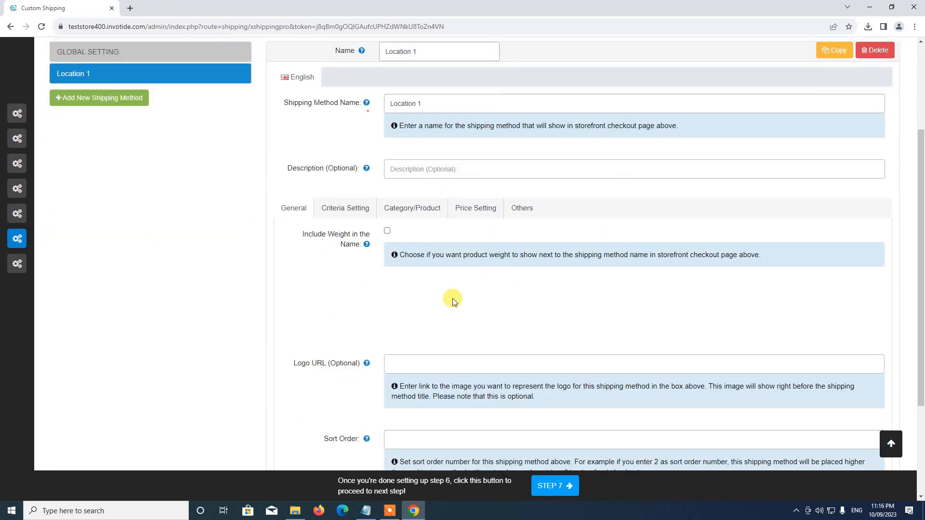
{"action": "scroll", "coordinate": [453, 301], "scroll_direction": "up", "scroll_amount": 2}
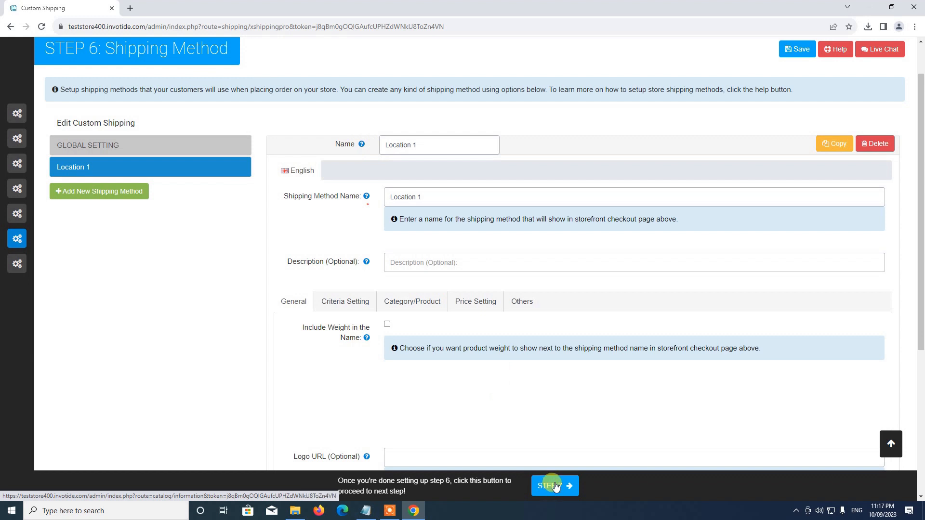
{"action": "mouse_move", "coordinate": [19, 101]}
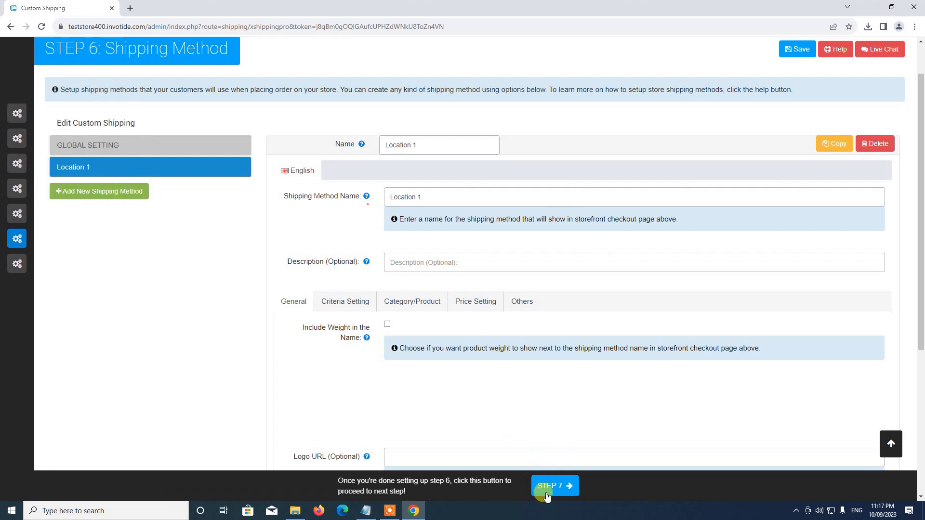
{"action": "left_click", "coordinate": [556, 488]}
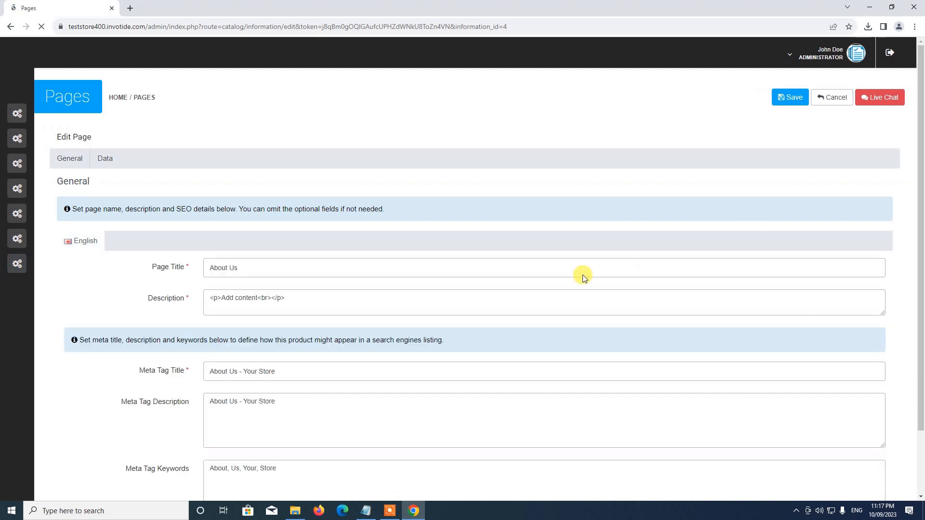
Replace the 'Add content' placeholder with the description 'This is a demo store' and continue
{"action": "scroll", "coordinate": [313, 149], "scroll_direction": "down", "scroll_amount": 5}
{"action": "scroll", "coordinate": [348, 190], "scroll_direction": "up", "scroll_amount": 4}
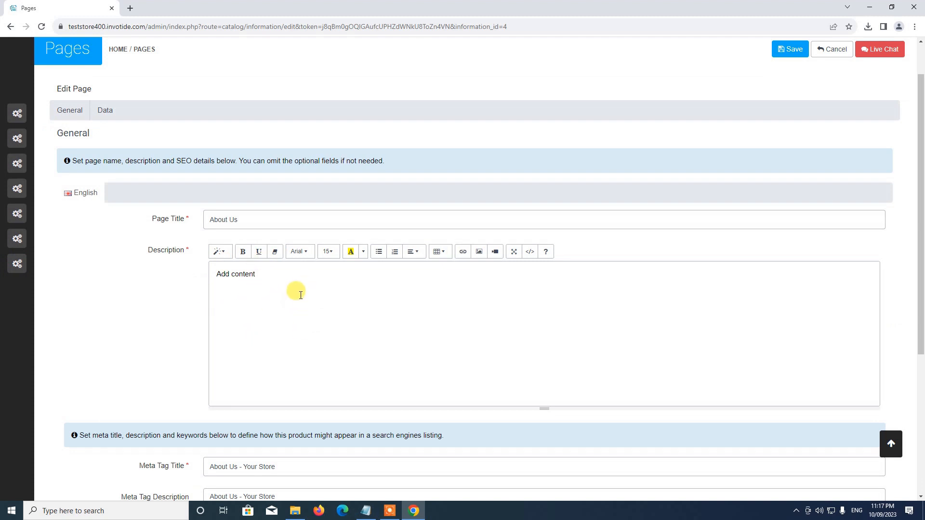
{"action": "left_click_drag", "start_coordinate": [289, 283], "coordinate": [41, 245]}
{"action": "type", "text": "This is a demo store"}
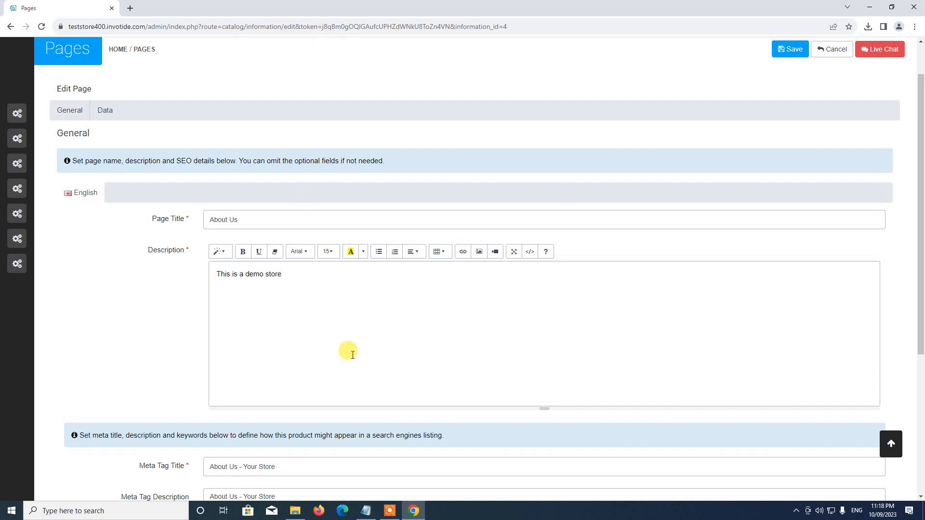
{"action": "scroll", "coordinate": [265, 264], "scroll_direction": "down", "scroll_amount": 4}
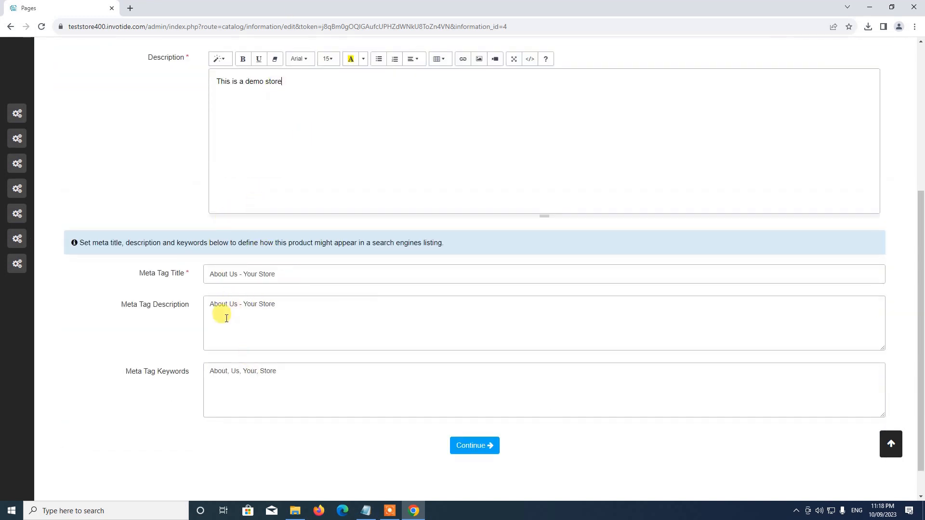
{"action": "scroll", "coordinate": [222, 200], "scroll_direction": "down", "scroll_amount": 1}
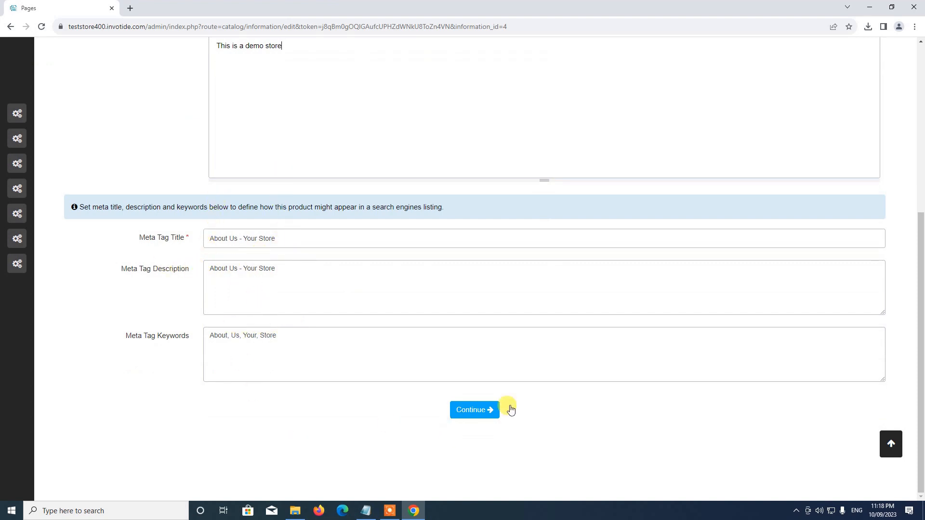
{"action": "left_click", "coordinate": [482, 411]}
Keep the About Us page status Enabled and save the page
{"action": "scroll", "coordinate": [348, 351], "scroll_direction": "up", "scroll_amount": 3}
{"action": "scroll", "coordinate": [287, 299], "scroll_direction": "down", "scroll_amount": 3}
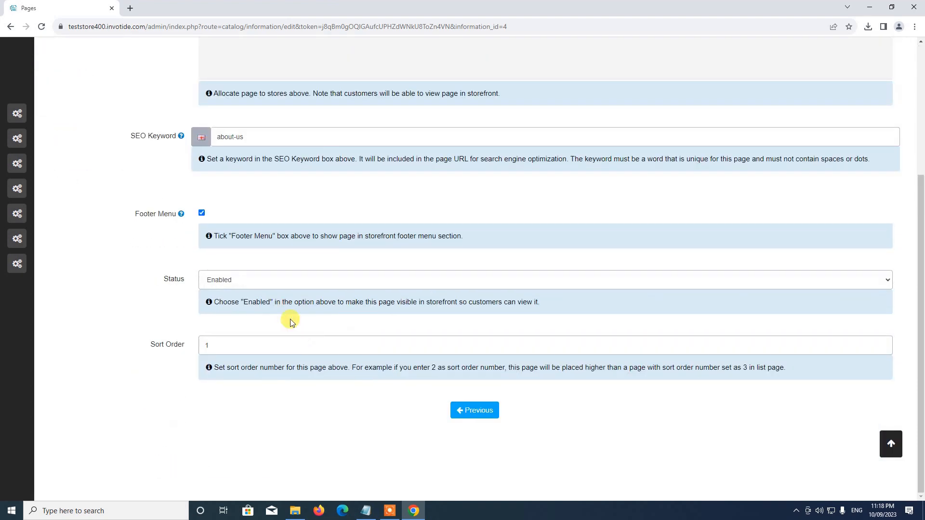
{"action": "scroll", "coordinate": [289, 316], "scroll_direction": "up", "scroll_amount": 3}
{"action": "scroll", "coordinate": [246, 214], "scroll_direction": "down", "scroll_amount": 3}
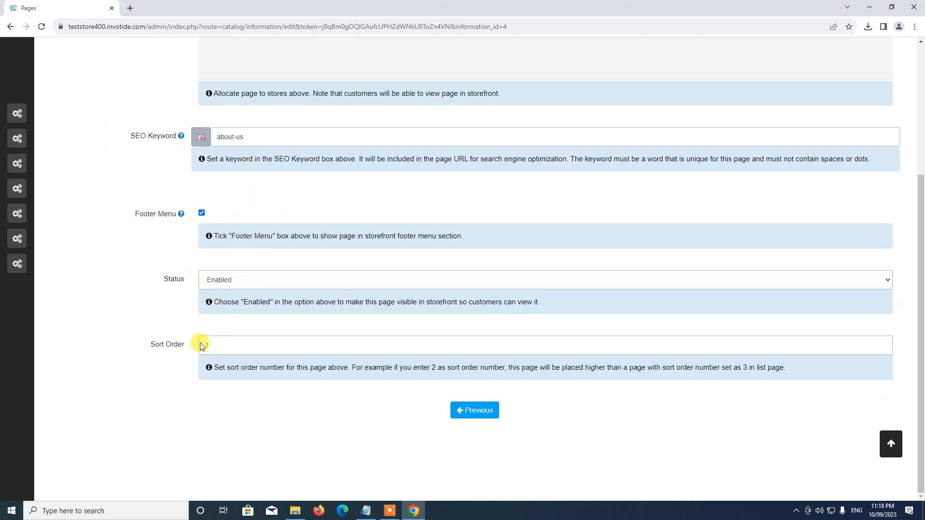
{"action": "left_click", "coordinate": [219, 285]}
{"action": "left_click", "coordinate": [217, 292]}
{"action": "scroll", "coordinate": [197, 287], "scroll_direction": "up", "scroll_amount": 2}
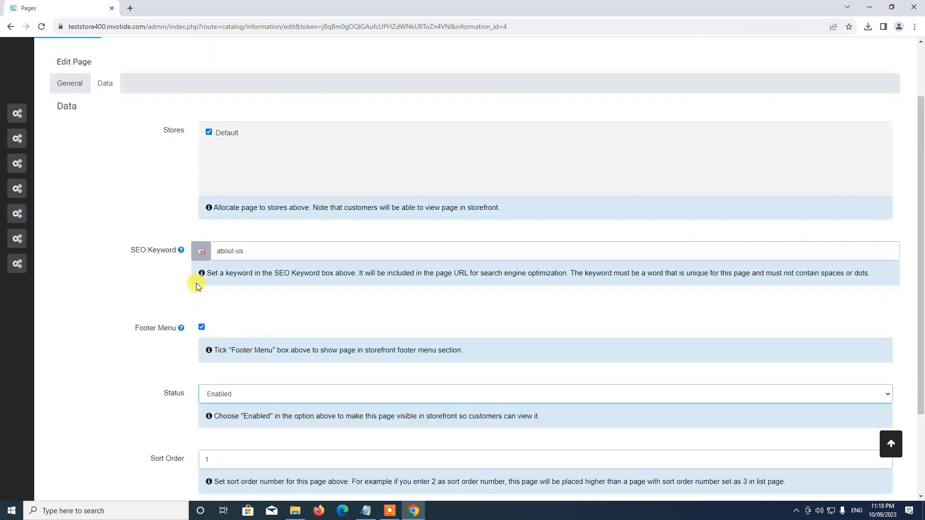
{"action": "scroll", "coordinate": [197, 287], "scroll_direction": "up", "scroll_amount": 2}
{"action": "left_click", "coordinate": [788, 97]}
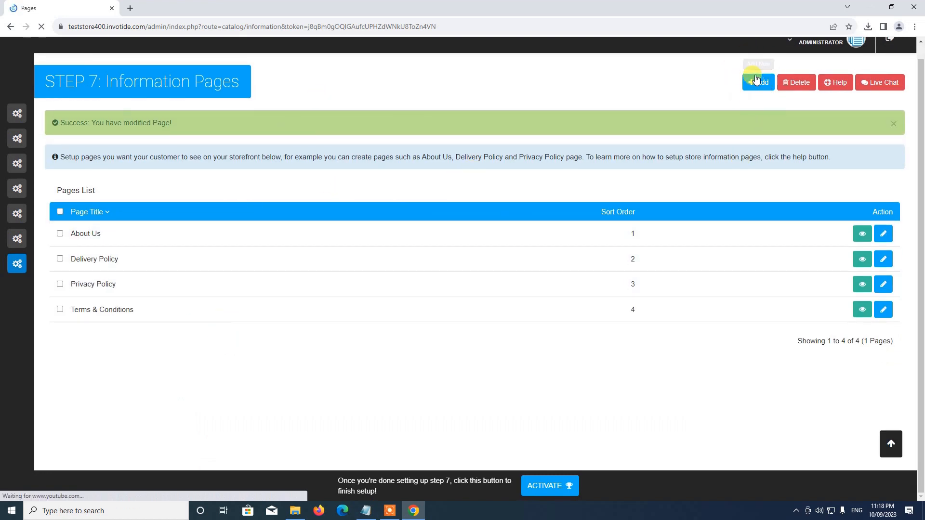
{"action": "left_click", "coordinate": [760, 83]}
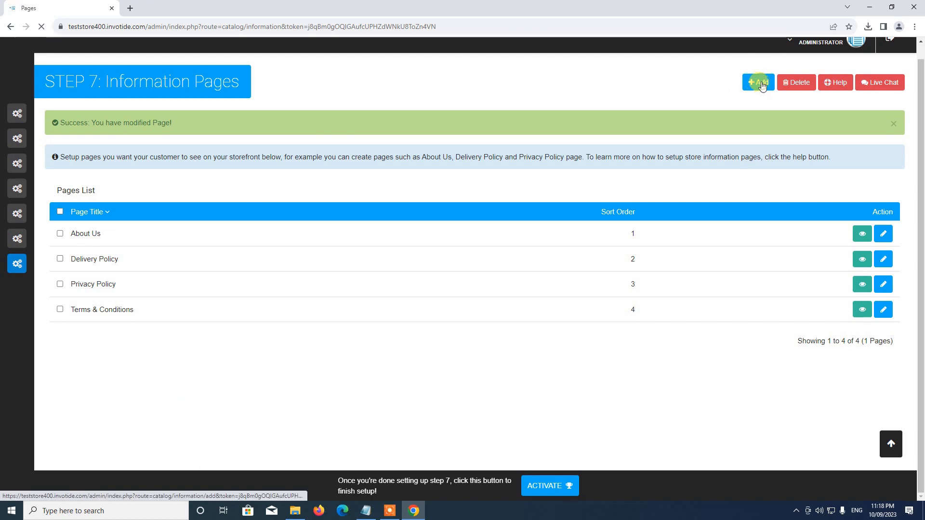
{"action": "scroll", "coordinate": [501, 180], "scroll_direction": "down", "scroll_amount": 2}
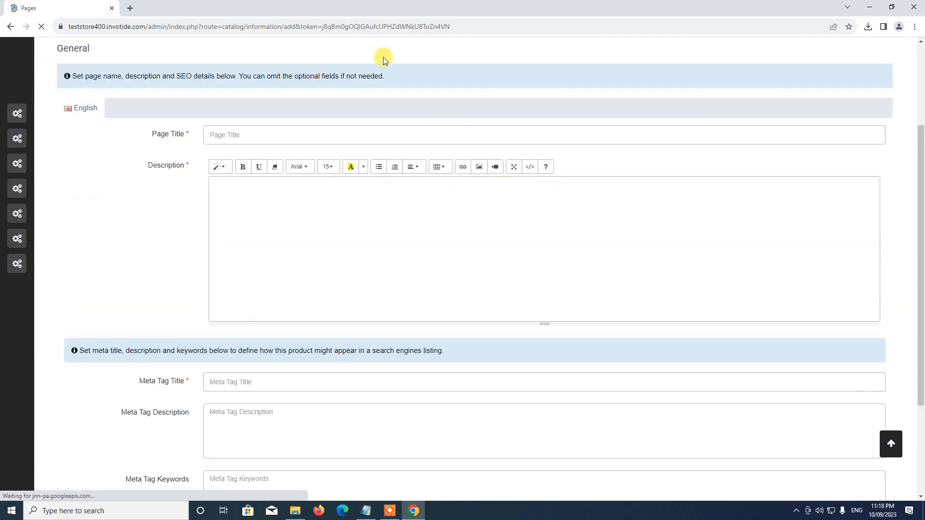
{"action": "scroll", "coordinate": [356, 350], "scroll_direction": "down", "scroll_amount": 3}
{"action": "scroll", "coordinate": [354, 336], "scroll_direction": "up", "scroll_amount": 4}
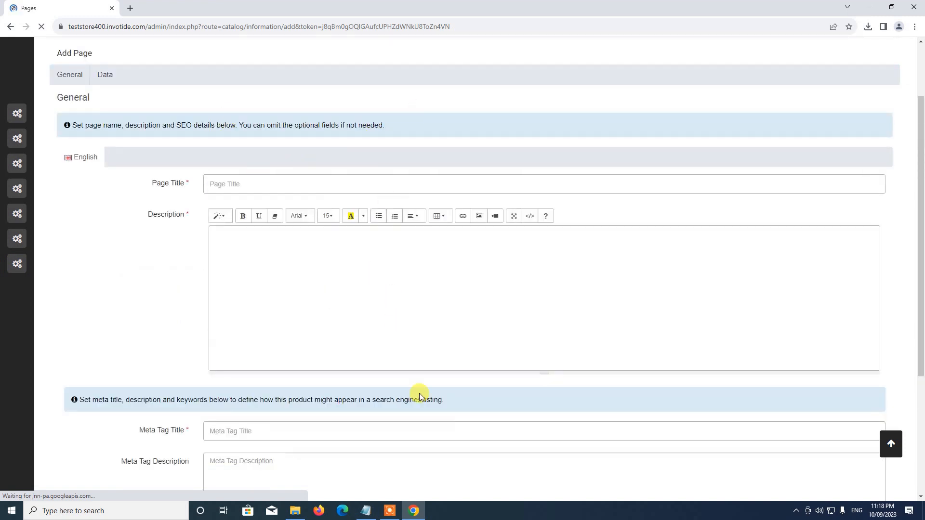
{"action": "scroll", "coordinate": [419, 396], "scroll_direction": "up", "scroll_amount": 2}
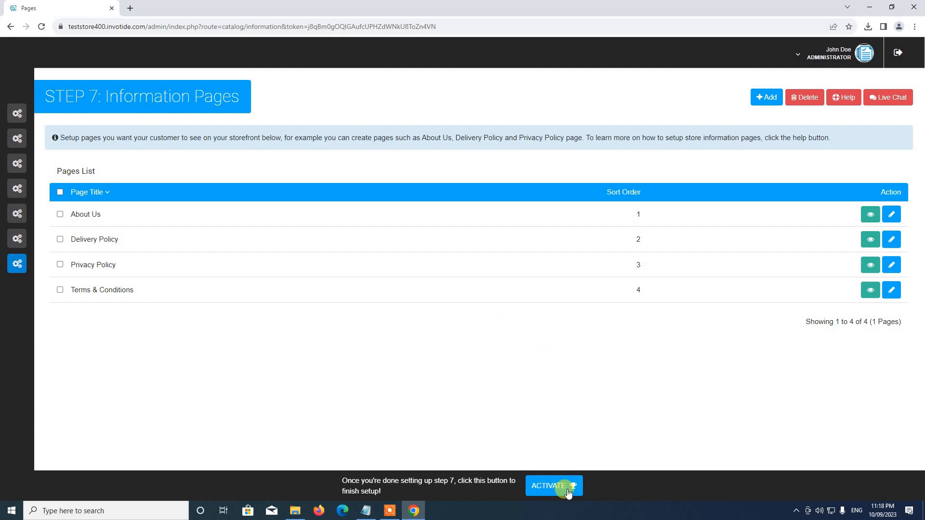
{"action": "mouse_move", "coordinate": [21, 276]}
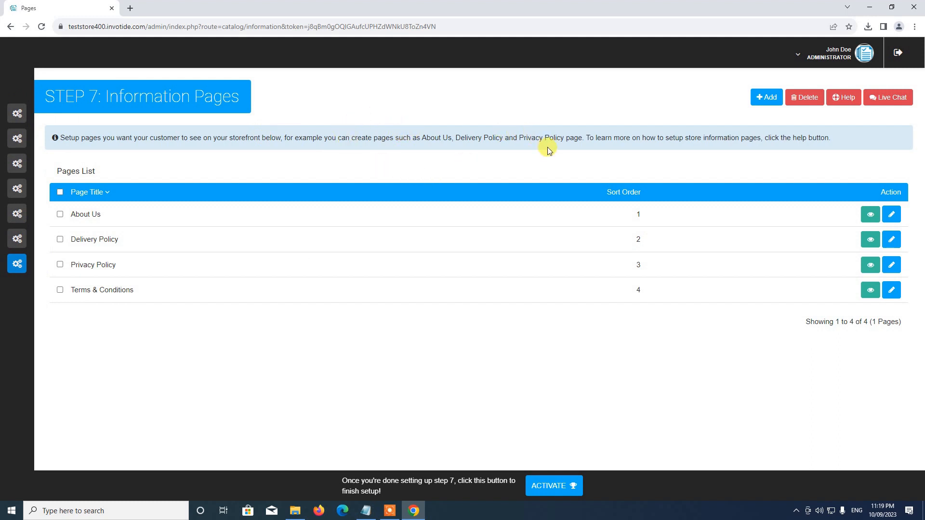
Choose ACTIVATE and confirm Yes in the 'Hey, You made it!' dialog
{"action": "left_click", "coordinate": [558, 488]}
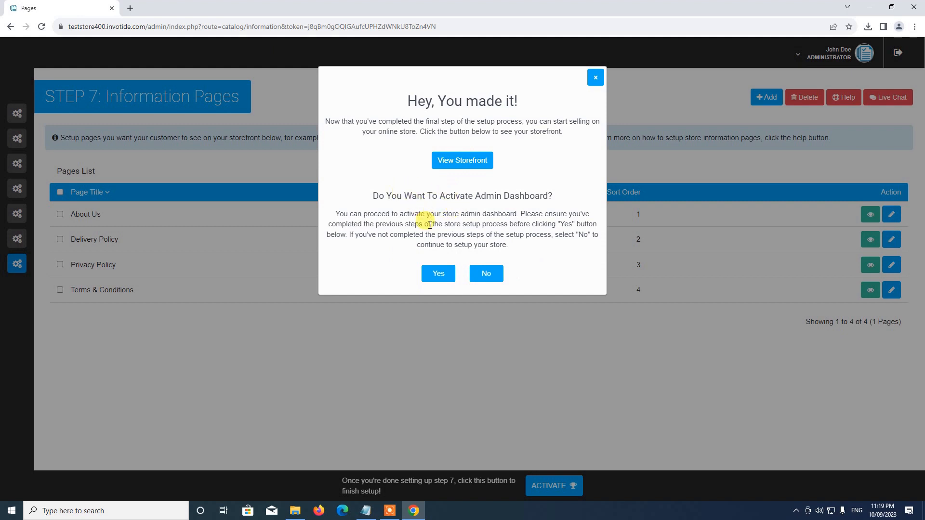
{"action": "left_click", "coordinate": [438, 275]}
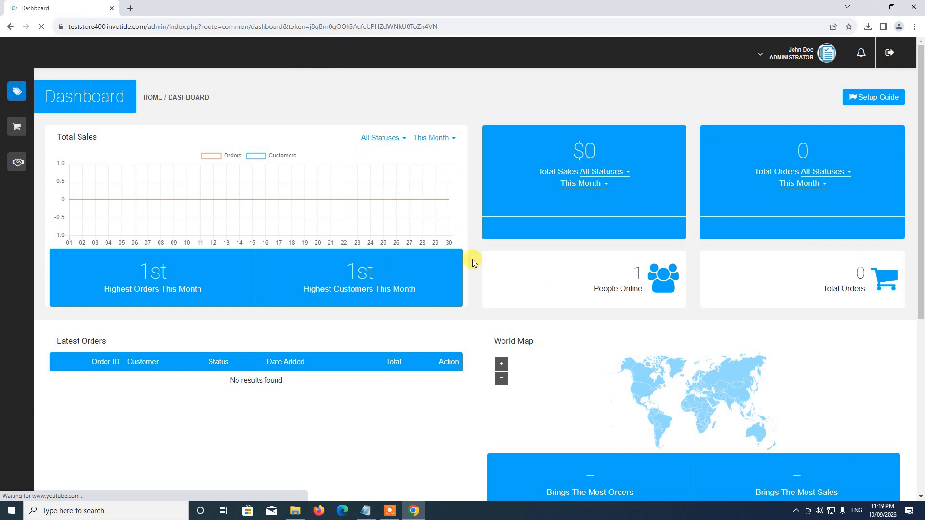
{"action": "scroll", "coordinate": [431, 274], "scroll_direction": "down", "scroll_amount": 1}
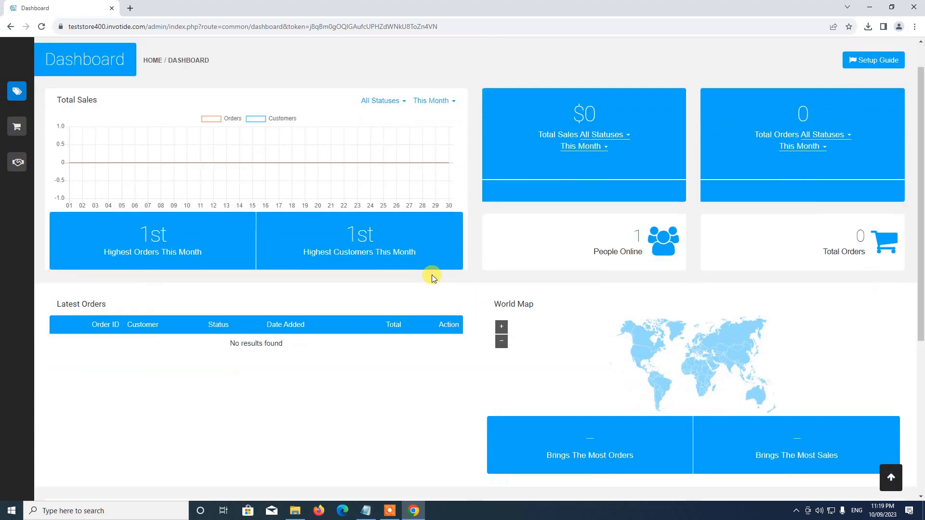
{"action": "scroll", "coordinate": [330, 181], "scroll_direction": "up", "scroll_amount": 1}
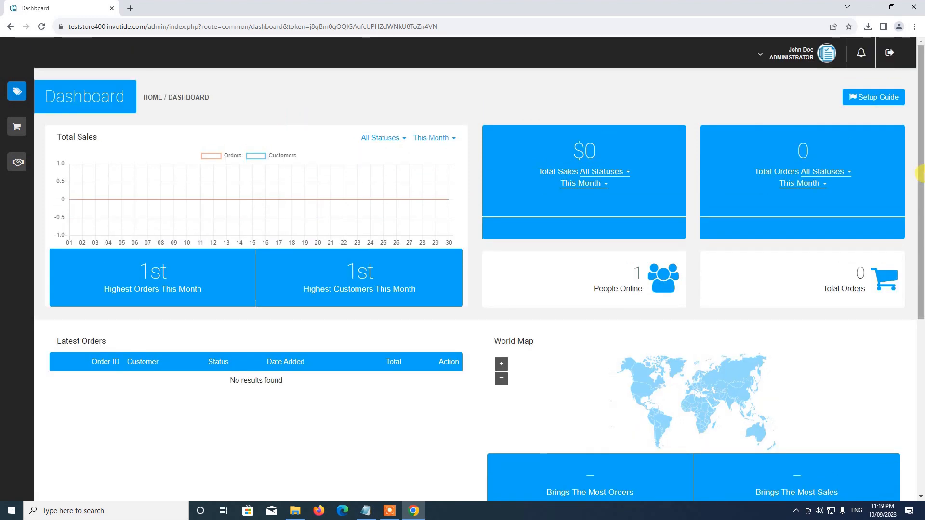
{"action": "scroll", "coordinate": [289, 154], "scroll_direction": "down", "scroll_amount": 5}
{"action": "scroll", "coordinate": [251, 173], "scroll_direction": "up", "scroll_amount": 5}
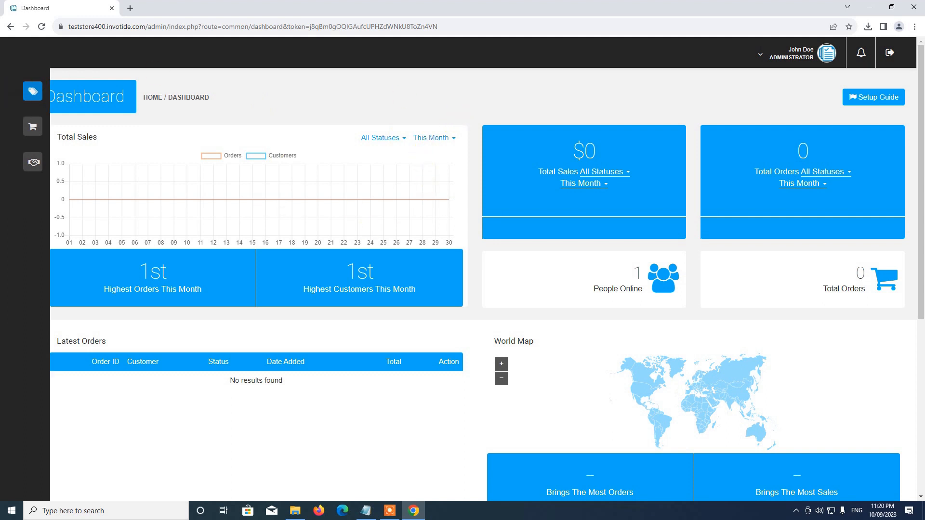
Go to Store Management > Settings > Themes, showing ABC Fashion as the enabled default
{"action": "mouse_move", "coordinate": [42, 92]}
{"action": "left_click", "coordinate": [84, 92]}
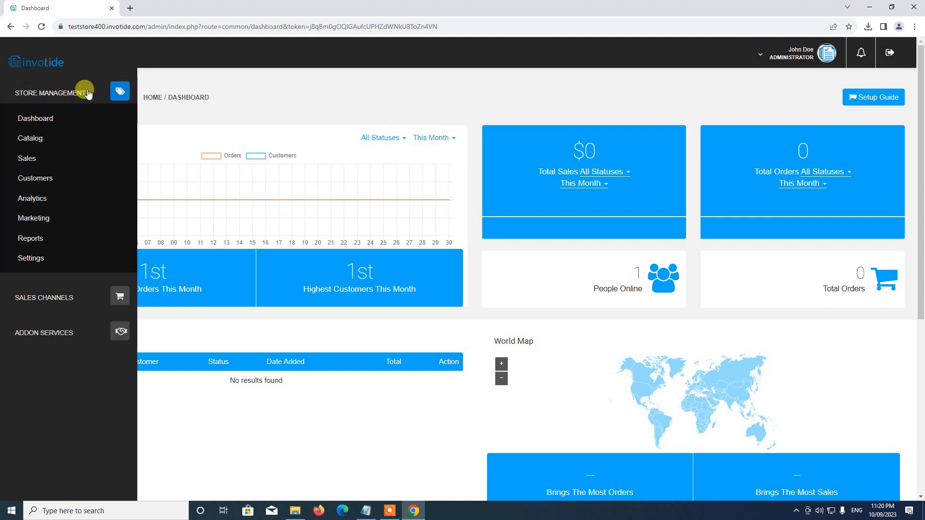
{"action": "left_click", "coordinate": [44, 260]}
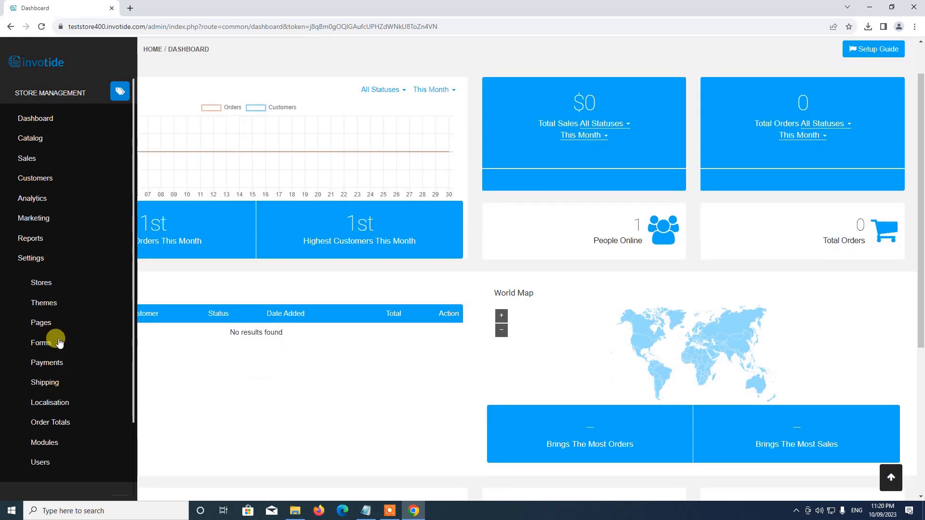
{"action": "scroll", "coordinate": [35, 177], "scroll_direction": "up", "scroll_amount": 1}
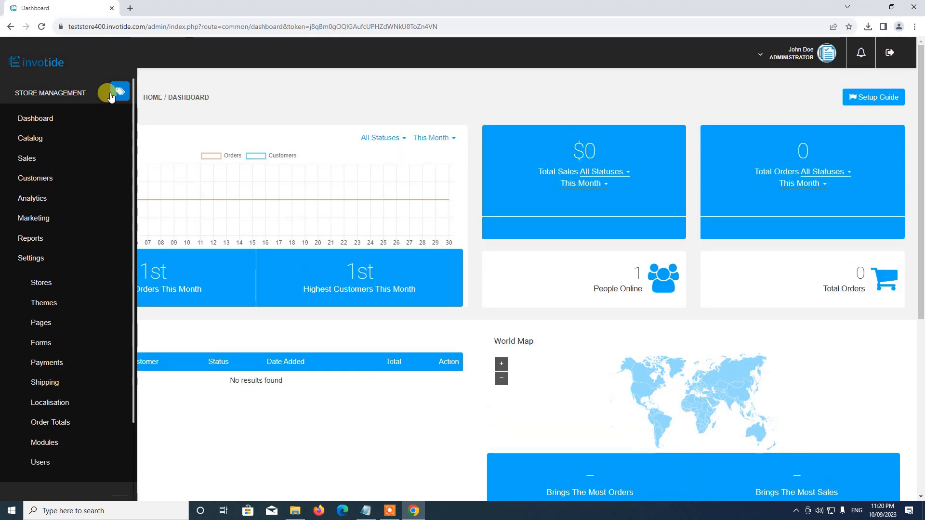
{"action": "left_click", "coordinate": [45, 93]}
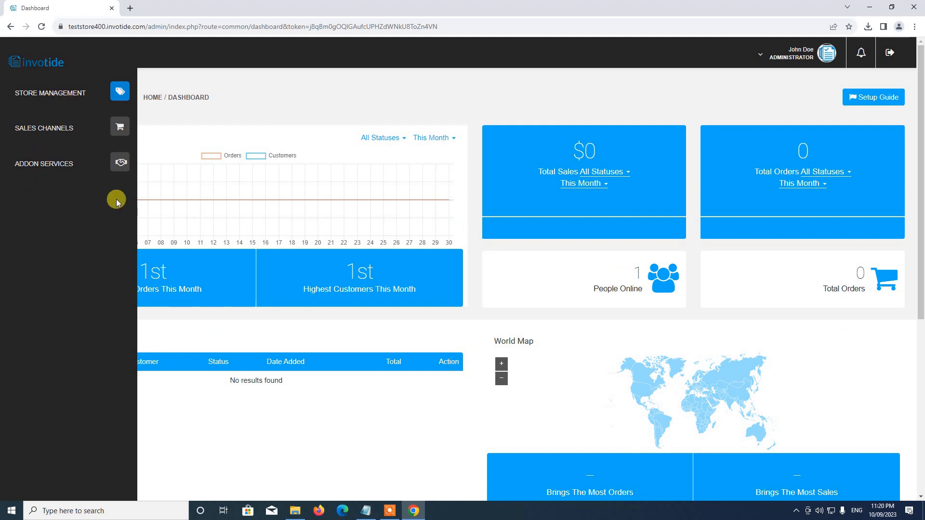
{"action": "left_click", "coordinate": [68, 93]}
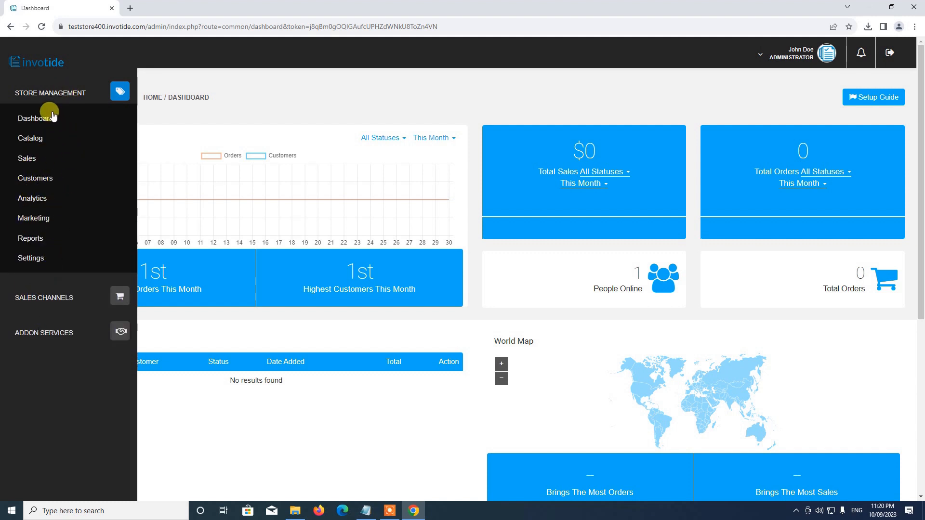
{"action": "left_click", "coordinate": [38, 259]}
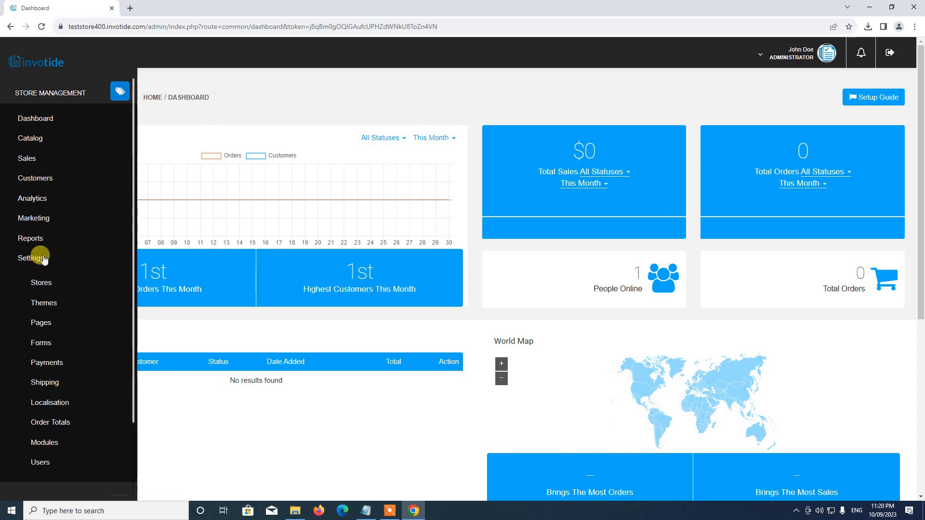
{"action": "scroll", "coordinate": [58, 265], "scroll_direction": "down", "scroll_amount": 3}
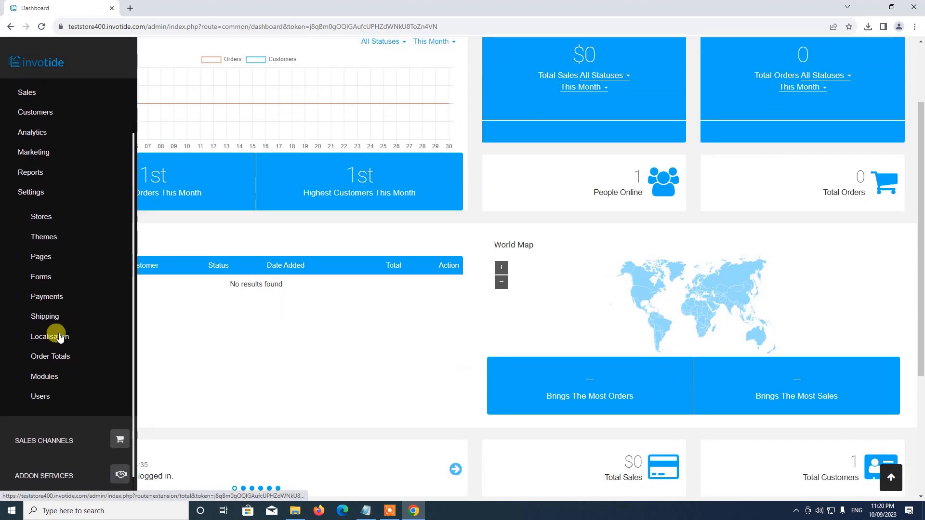
{"action": "left_click", "coordinate": [44, 238]}
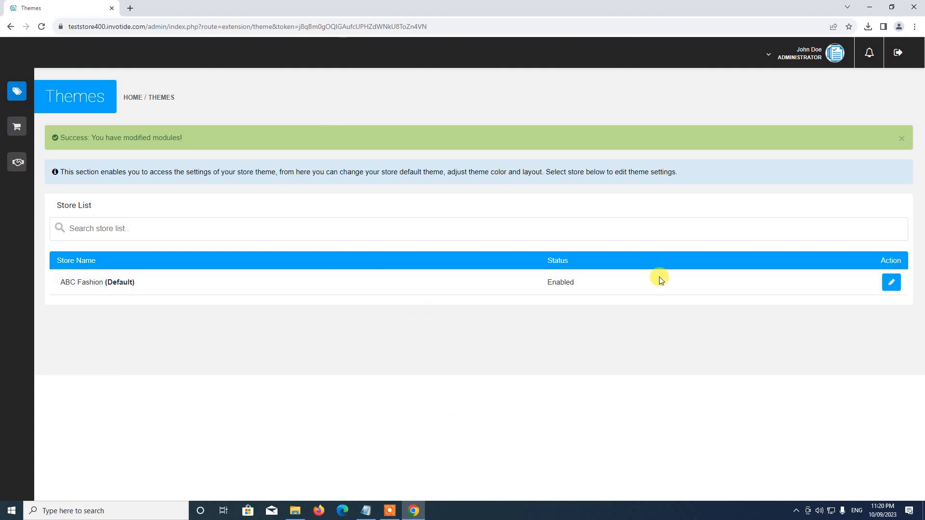
Edit the ABC Fashion theme and launch Customize Theme to preview its 50% OFF banner
{"action": "left_click", "coordinate": [891, 282]}
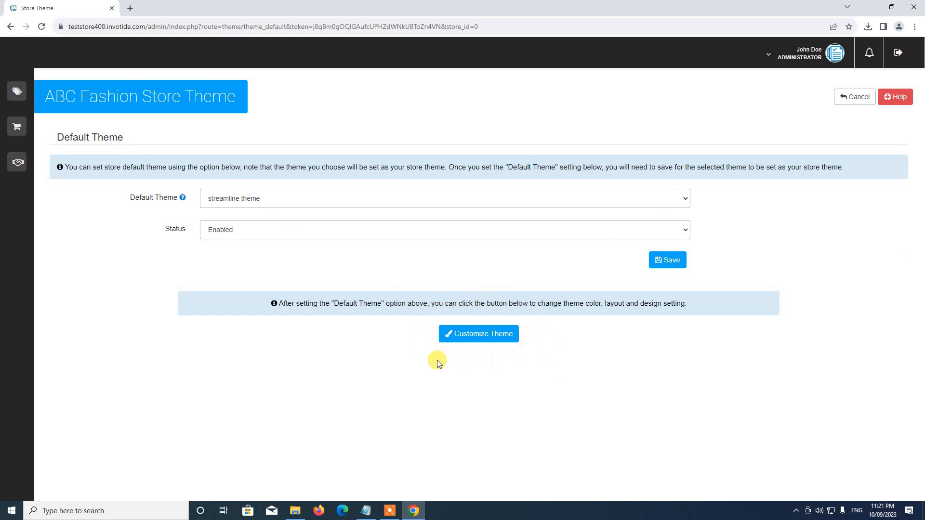
{"action": "left_click", "coordinate": [477, 337]}
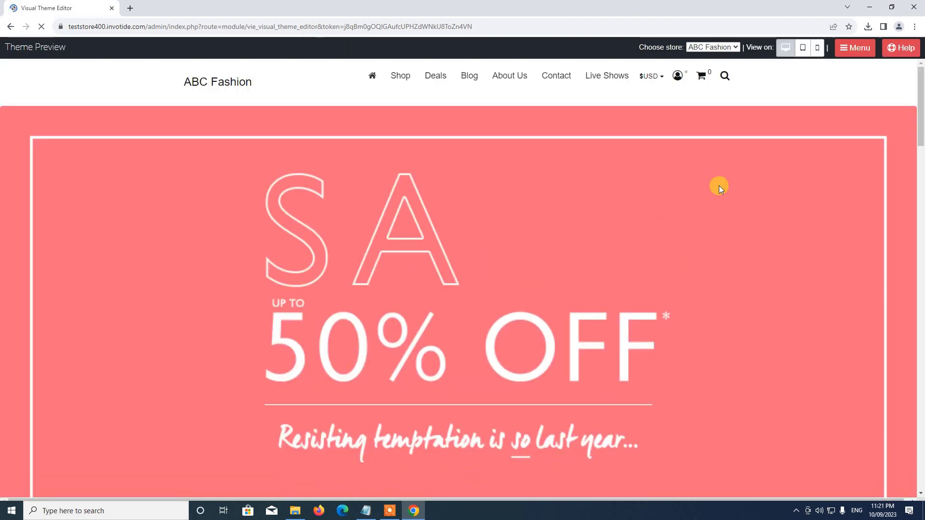
Choose CSS Editor from the preview bar's Menu to show the CSS box
{"action": "mouse_move", "coordinate": [920, 127]}
{"action": "left_mouse_down"}
{"action": "mouse_move", "coordinate": [921, 462]}
{"action": "mouse_move", "coordinate": [911, 125]}
{"action": "left_mouse_up"}
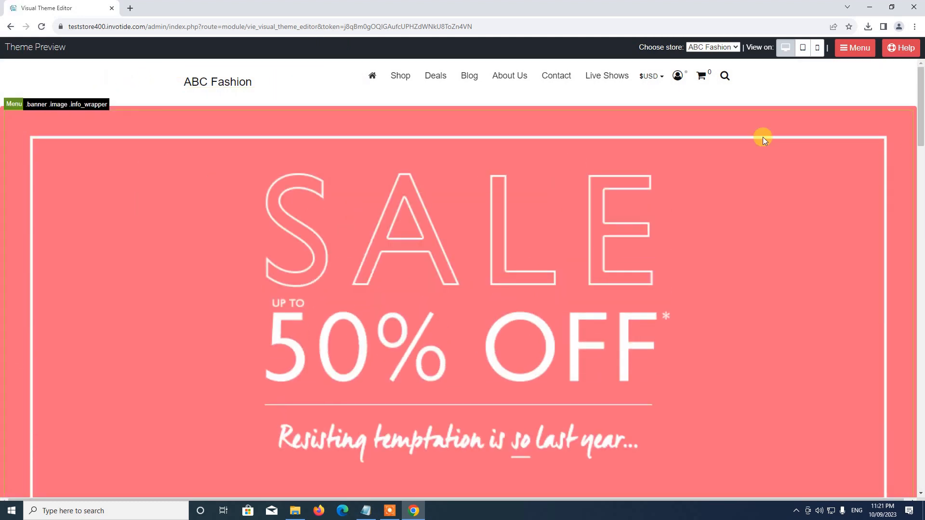
{"action": "scroll", "coordinate": [497, 330], "scroll_direction": "down", "scroll_amount": 3}
{"action": "scroll", "coordinate": [499, 328], "scroll_direction": "up", "scroll_amount": 3}
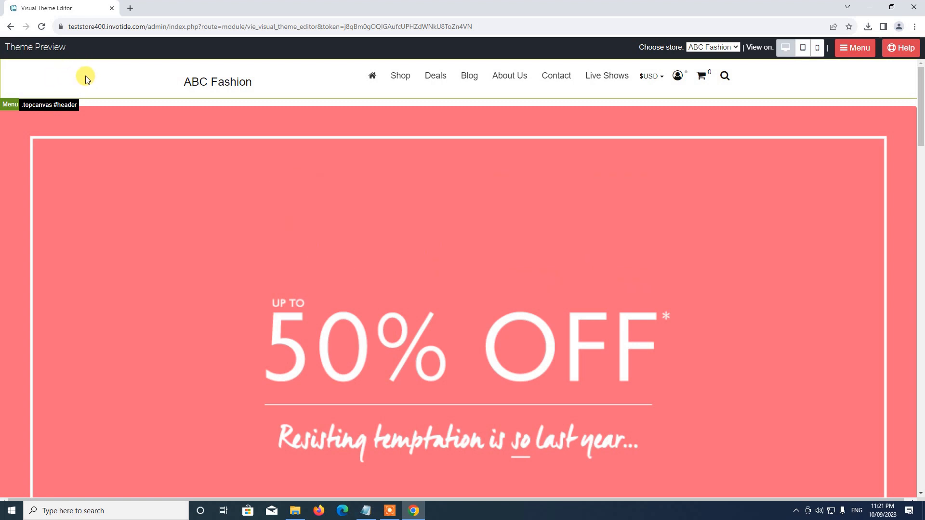
{"action": "left_click", "coordinate": [861, 50]}
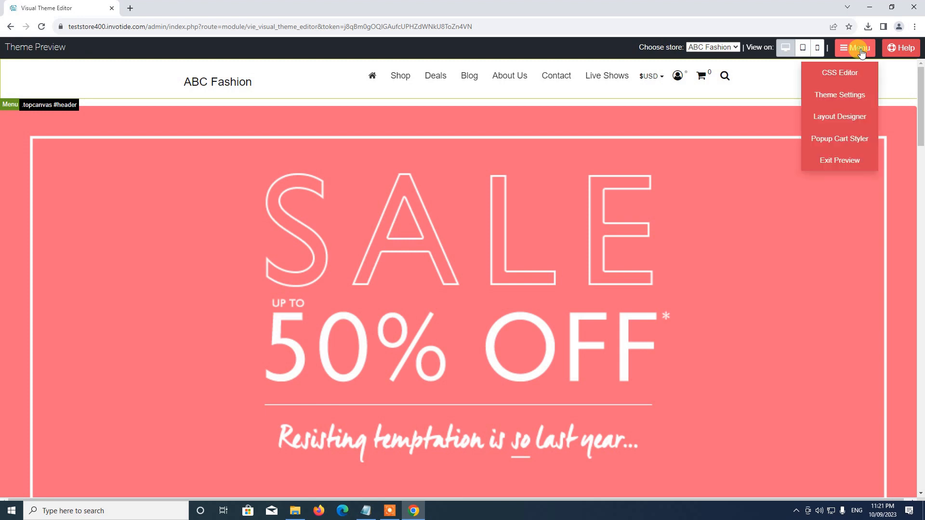
{"action": "left_click", "coordinate": [847, 75]}
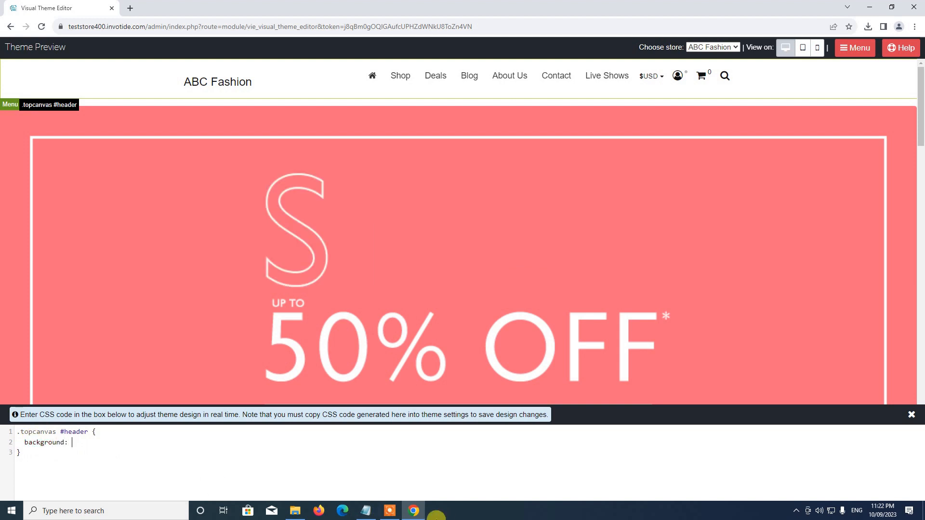
Continue typing the background declaration of the .topcanvas #header rule in the CSS editor
{"action": "type", "text": ": g"}
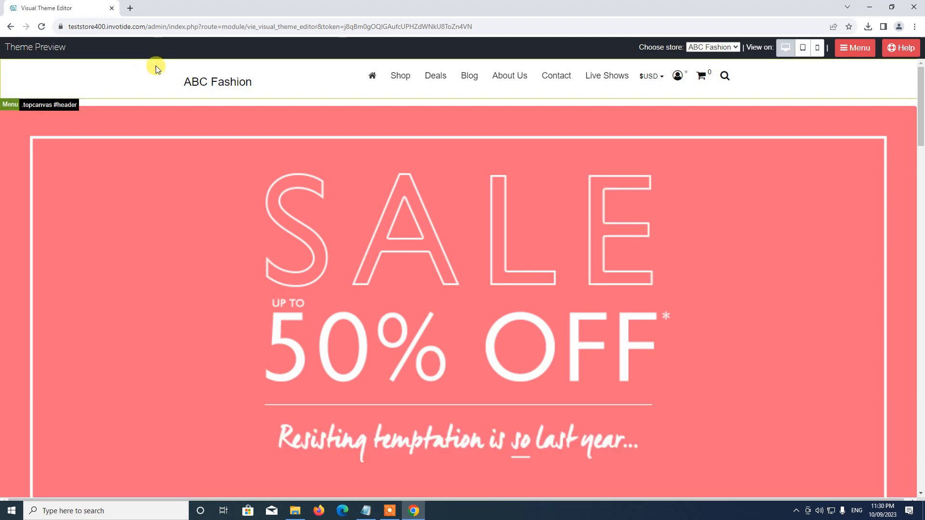
{"action": "scroll", "coordinate": [242, 329], "scroll_direction": "down", "scroll_amount": 10}
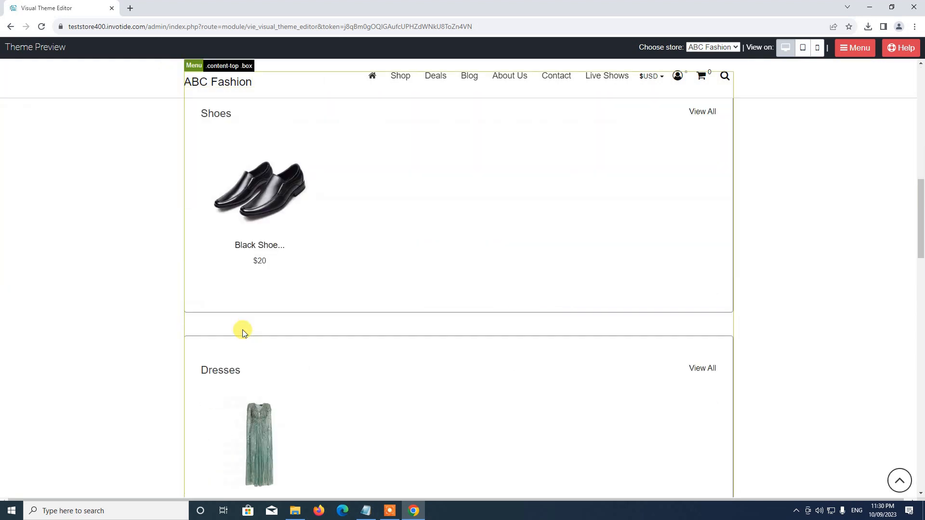
{"action": "scroll", "coordinate": [223, 335], "scroll_direction": "up", "scroll_amount": 3}
{"action": "scroll", "coordinate": [138, 336], "scroll_direction": "up", "scroll_amount": 1}
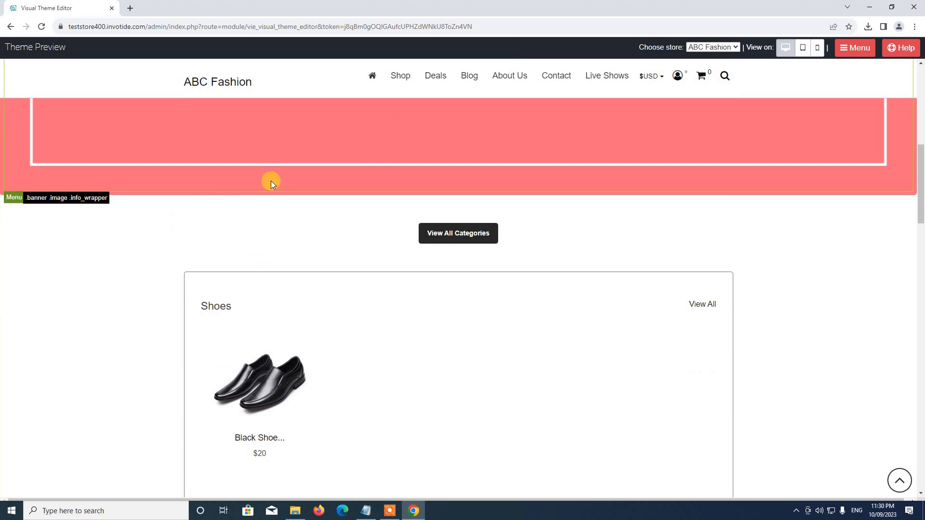
{"action": "scroll", "coordinate": [129, 235], "scroll_direction": "up", "scroll_amount": 6}
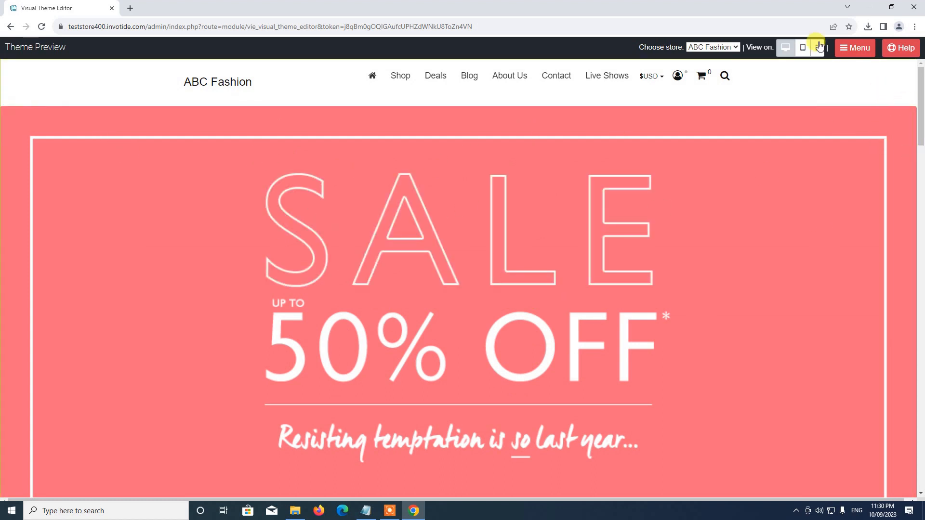
{"action": "left_click", "coordinate": [865, 53]}
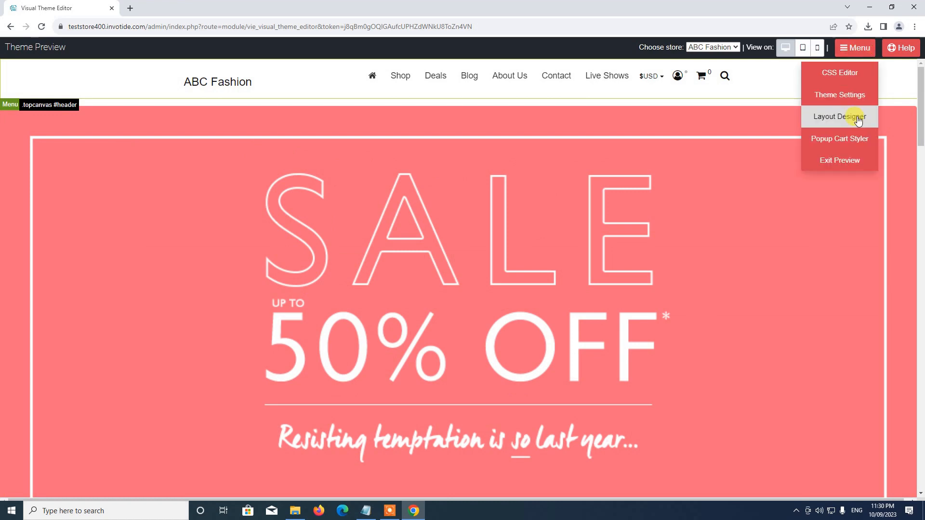
{"action": "left_click", "coordinate": [831, 97]}
{"action": "scroll", "coordinate": [458, 292], "scroll_direction": "down", "scroll_amount": 2}
{"action": "scroll", "coordinate": [458, 291], "scroll_direction": "down", "scroll_amount": 3}
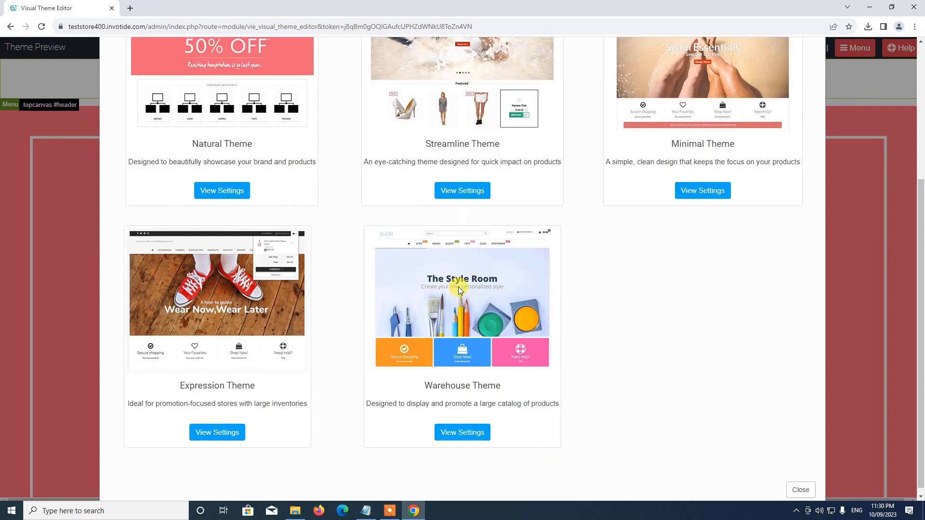
{"action": "scroll", "coordinate": [462, 285], "scroll_direction": "up", "scroll_amount": 4}
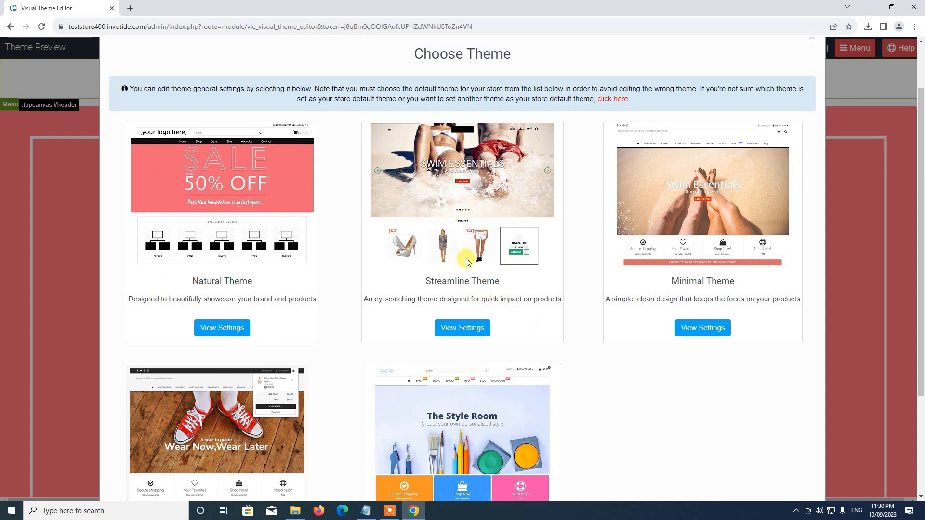
{"action": "left_click", "coordinate": [460, 330]}
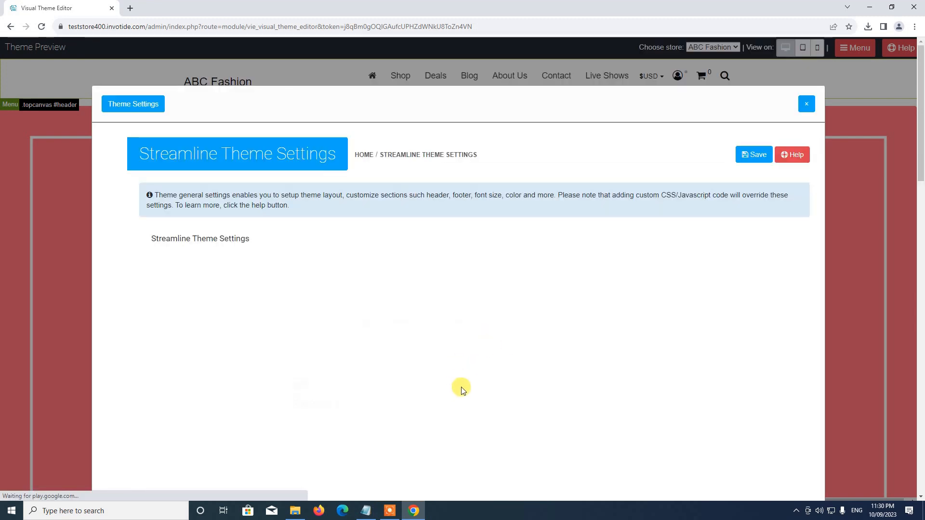
{"action": "scroll", "coordinate": [461, 387], "scroll_direction": "down", "scroll_amount": 2}
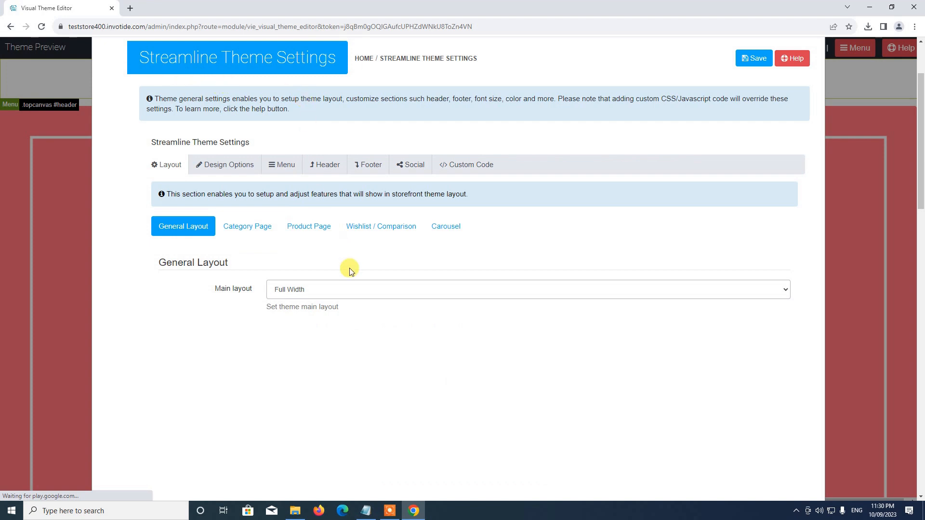
{"action": "scroll", "coordinate": [349, 270], "scroll_direction": "up", "scroll_amount": 2}
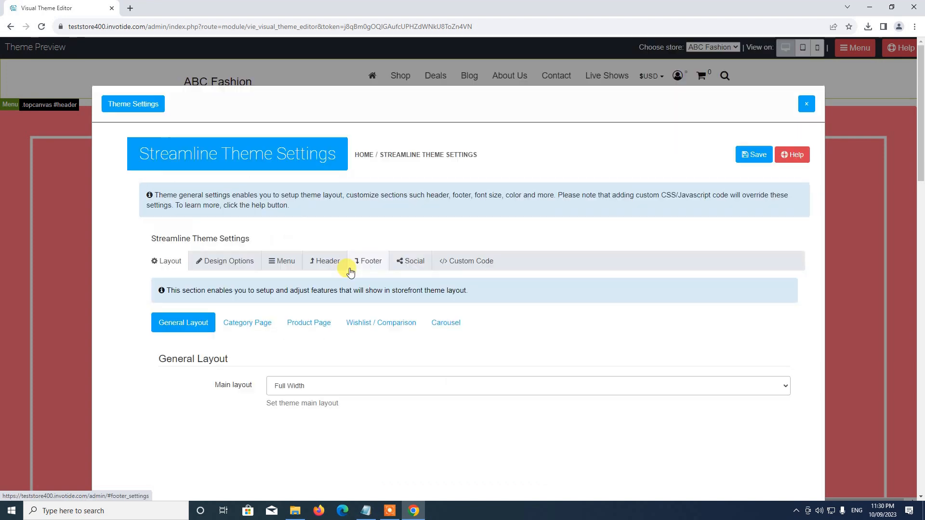
{"action": "left_click", "coordinate": [807, 105]}
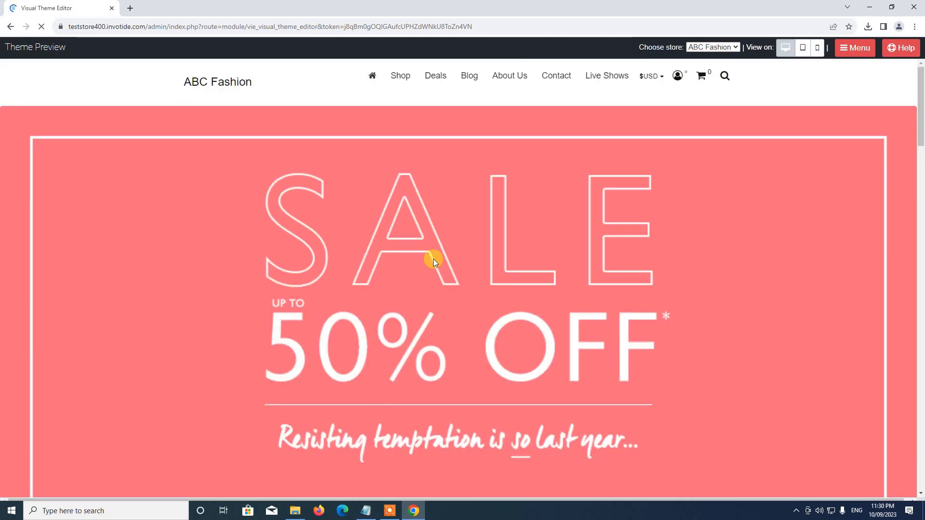
{"action": "scroll", "coordinate": [433, 259], "scroll_direction": "down", "scroll_amount": 4}
Open the Layout Designer from the theme editor's menu
{"action": "left_click", "coordinate": [861, 50]}
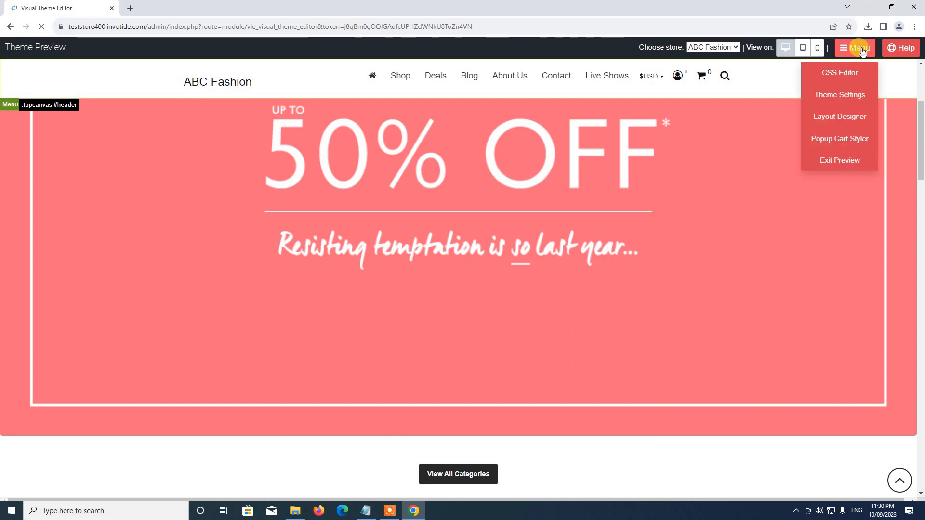
{"action": "left_click", "coordinate": [834, 122]}
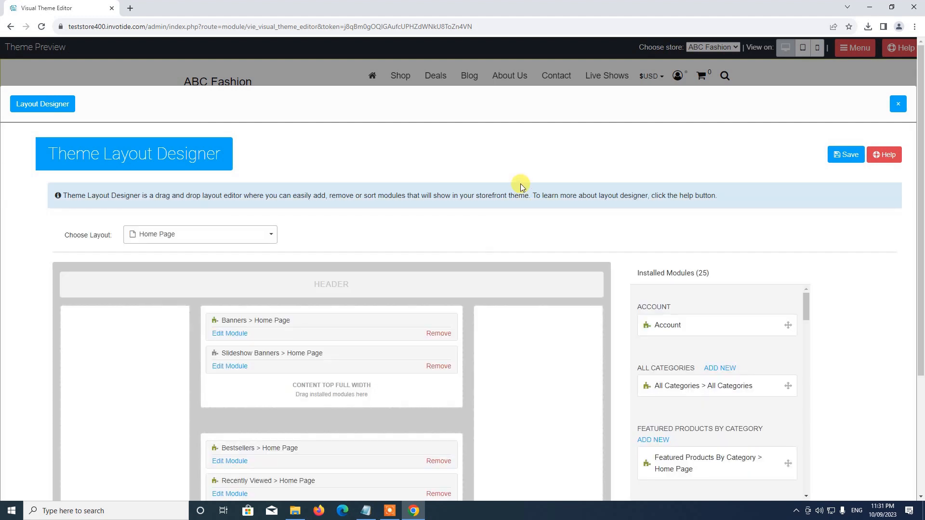
{"action": "scroll", "coordinate": [206, 187], "scroll_direction": "down", "scroll_amount": 2}
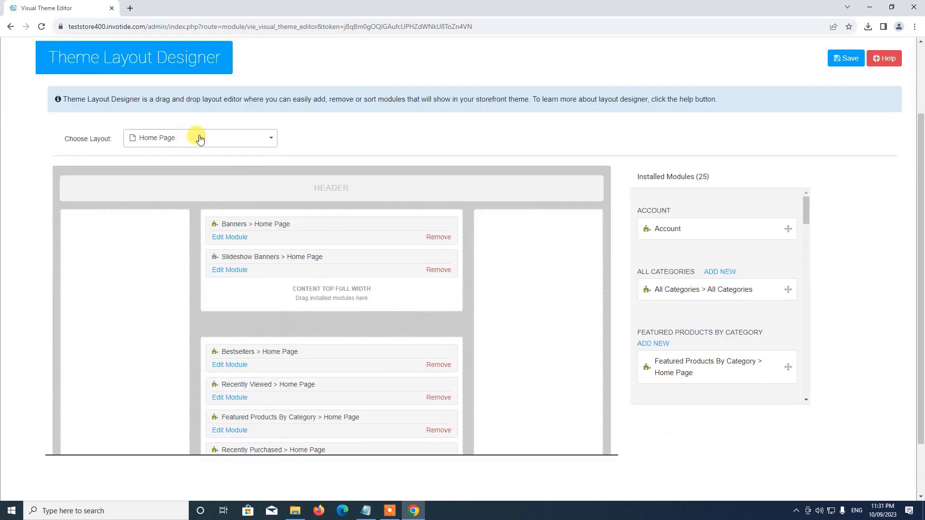
Browse the Choose Layout list and keep Home Page as the layout to edit
{"action": "left_click", "coordinate": [174, 143]}
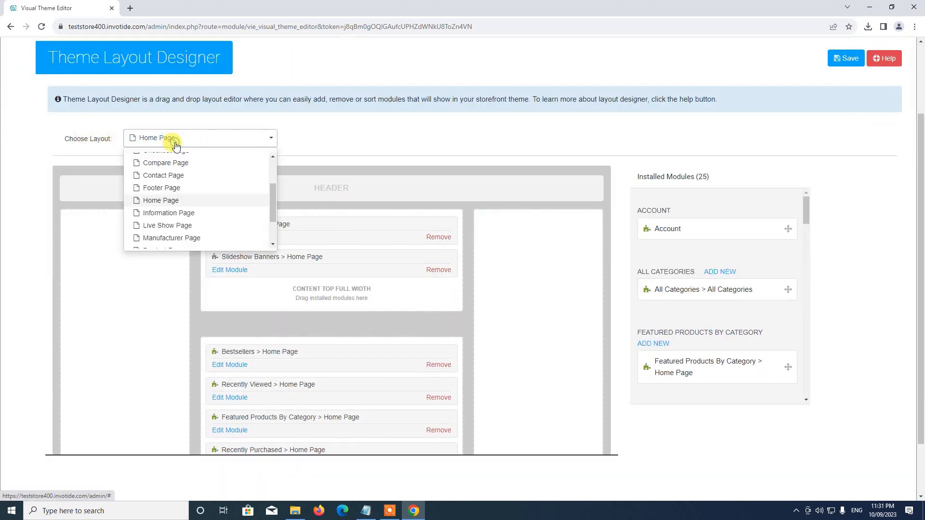
{"action": "scroll", "coordinate": [164, 183], "scroll_direction": "up", "scroll_amount": 2}
{"action": "scroll", "coordinate": [176, 202], "scroll_direction": "down", "scroll_amount": 2}
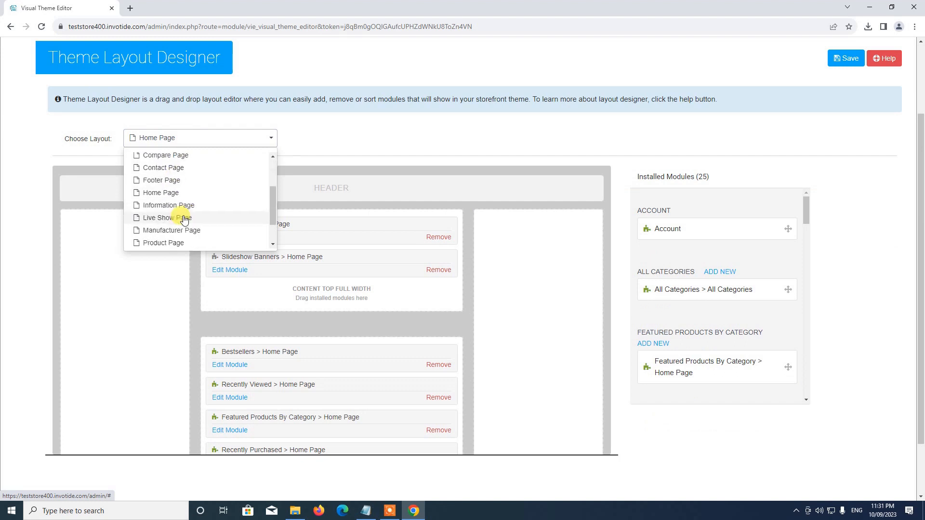
{"action": "scroll", "coordinate": [182, 212], "scroll_direction": "down", "scroll_amount": 1}
{"action": "scroll", "coordinate": [165, 202], "scroll_direction": "up", "scroll_amount": 3}
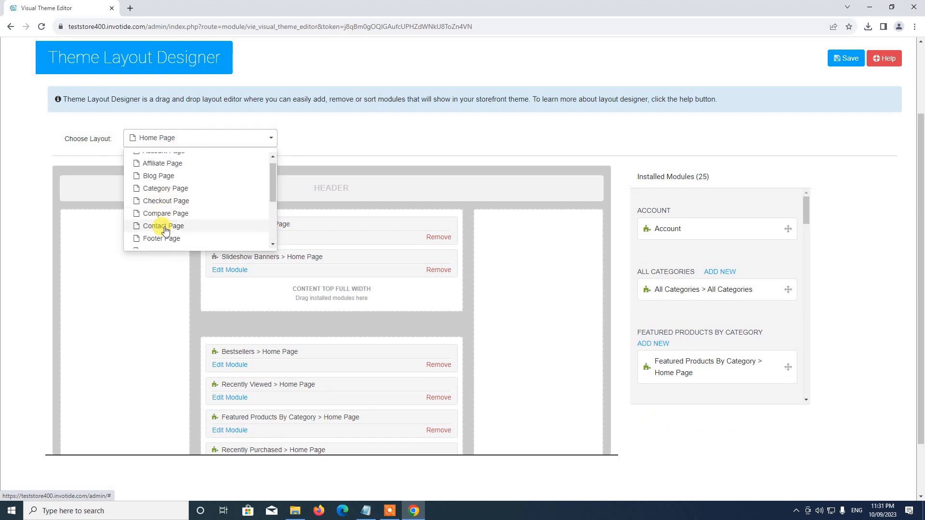
{"action": "scroll", "coordinate": [150, 204], "scroll_direction": "down", "scroll_amount": 3}
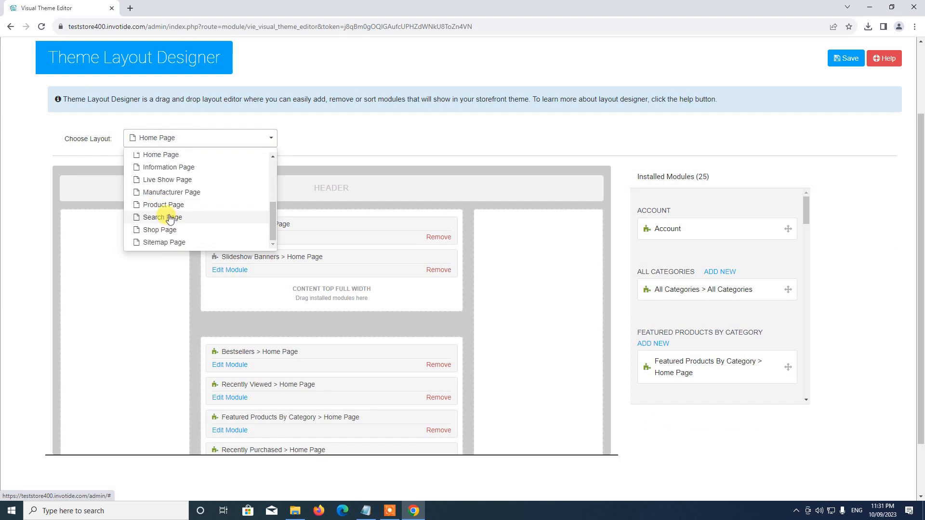
{"action": "scroll", "coordinate": [166, 212], "scroll_direction": "up", "scroll_amount": 2}
{"action": "left_click", "coordinate": [162, 205]}
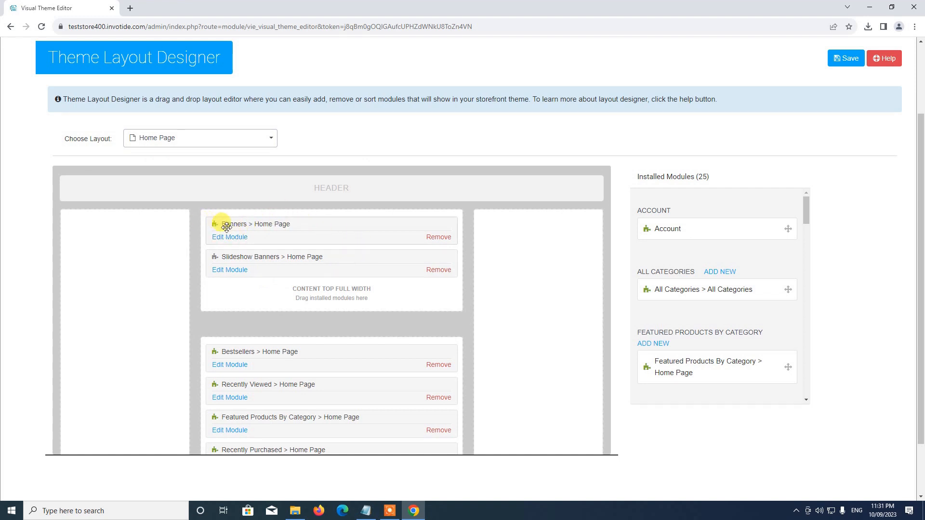
Remove the Banners module from the Home Page and set Slideshow Banners status to Enabled
{"action": "left_click", "coordinate": [438, 239]}
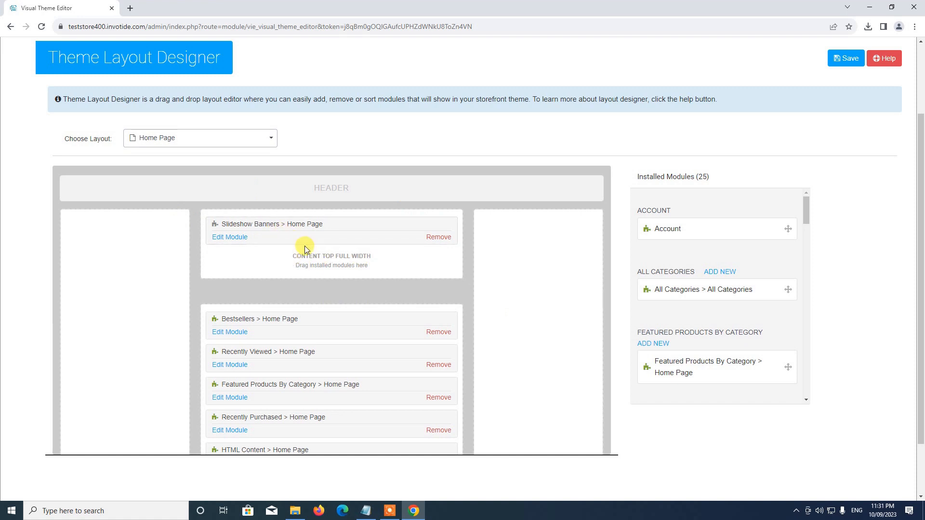
{"action": "left_click", "coordinate": [232, 238]}
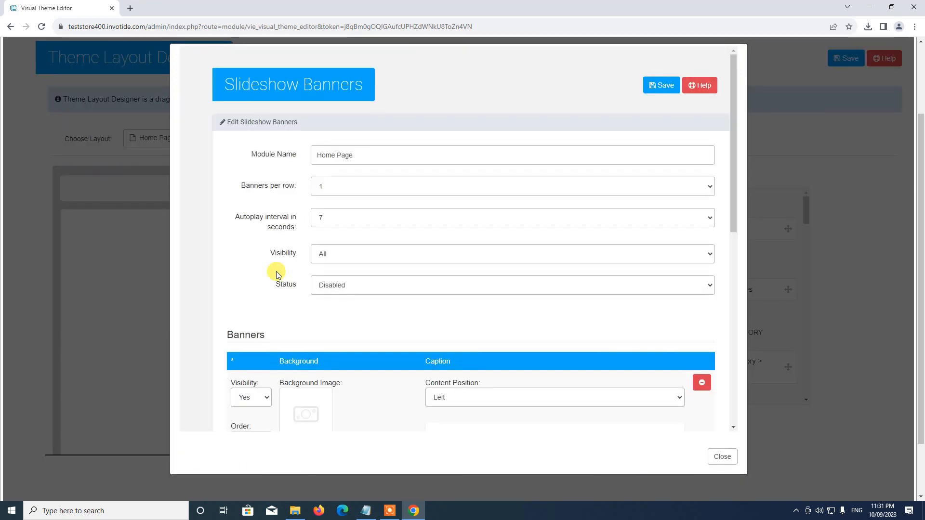
{"action": "scroll", "coordinate": [502, 205], "scroll_direction": "down", "scroll_amount": 2}
{"action": "scroll", "coordinate": [473, 195], "scroll_direction": "up", "scroll_amount": 2}
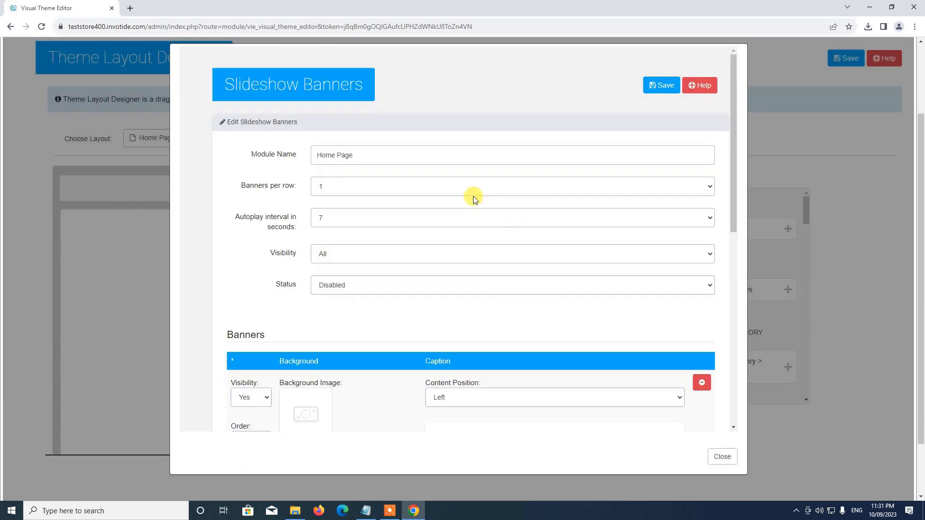
{"action": "left_click", "coordinate": [336, 292]}
{"action": "left_click", "coordinate": [330, 299]}
Open the image browser for the first slide's background image
{"action": "scroll", "coordinate": [345, 284], "scroll_direction": "down", "scroll_amount": 1}
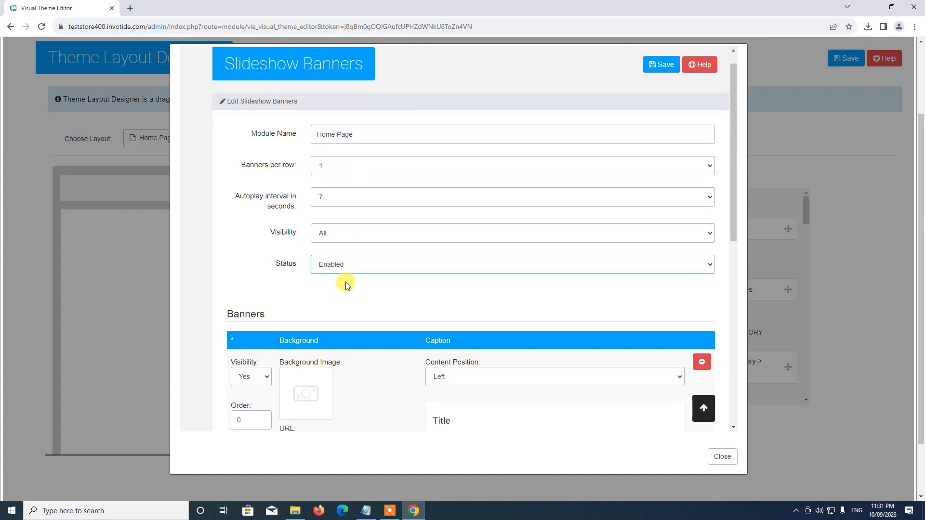
{"action": "scroll", "coordinate": [345, 284], "scroll_direction": "down", "scroll_amount": 4}
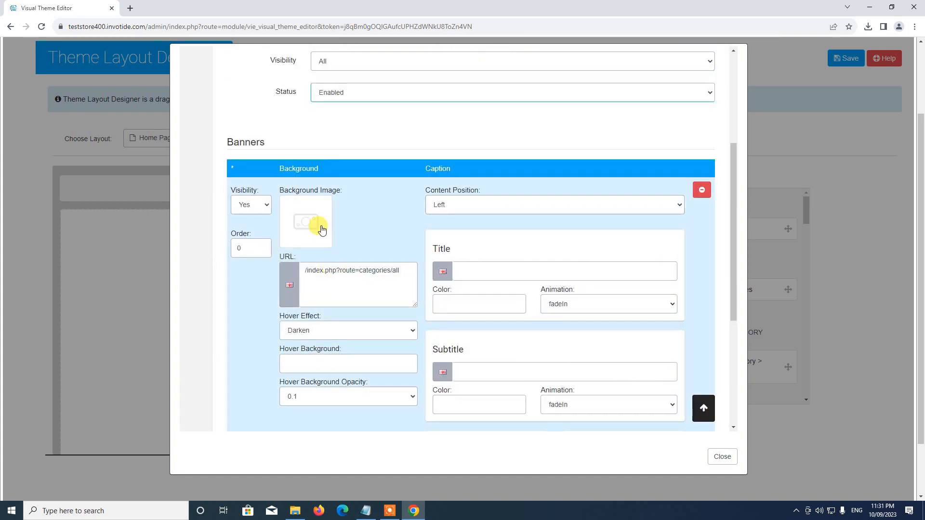
{"action": "left_click", "coordinate": [316, 225]}
{"action": "left_click", "coordinate": [356, 226]}
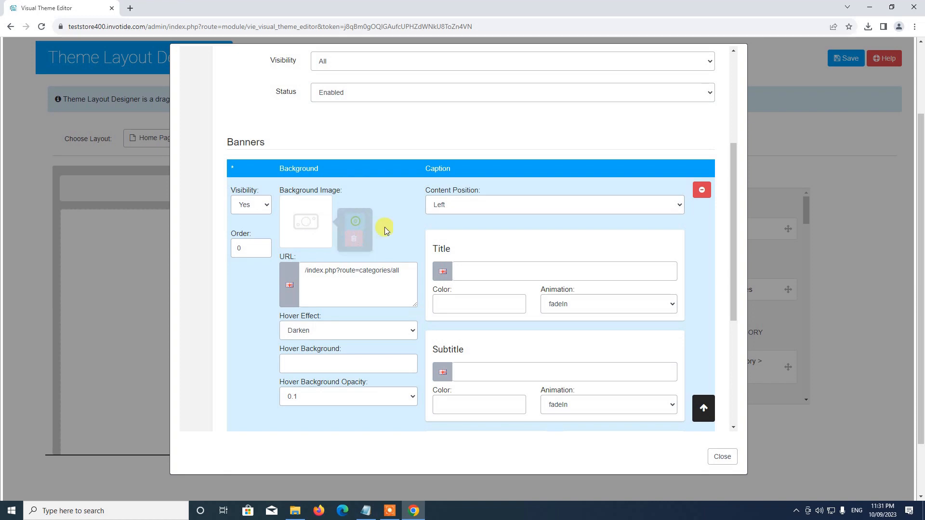
{"action": "scroll", "coordinate": [414, 255], "scroll_direction": "down", "scroll_amount": 3}
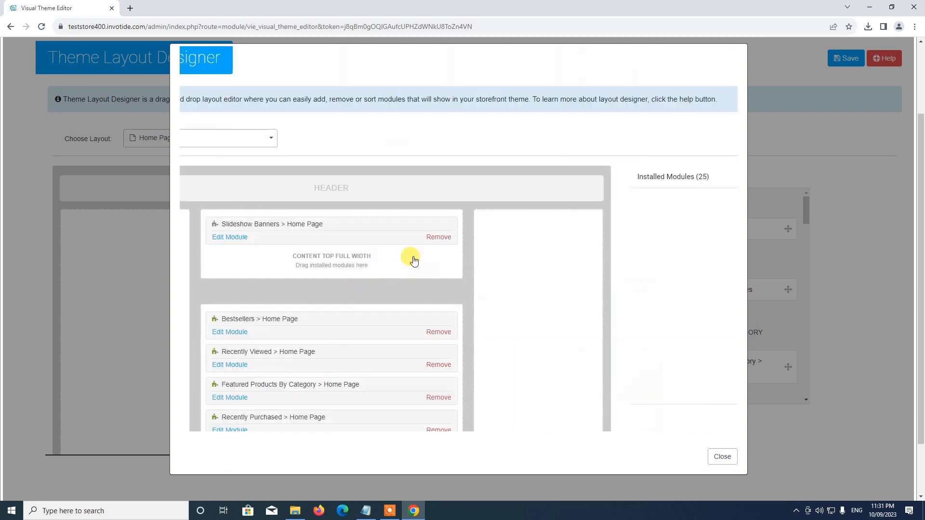
Upload storebanner1 from Store Setup > Banners and use it as the first slide's background
{"action": "scroll", "coordinate": [414, 261], "scroll_direction": "up", "scroll_amount": 3}
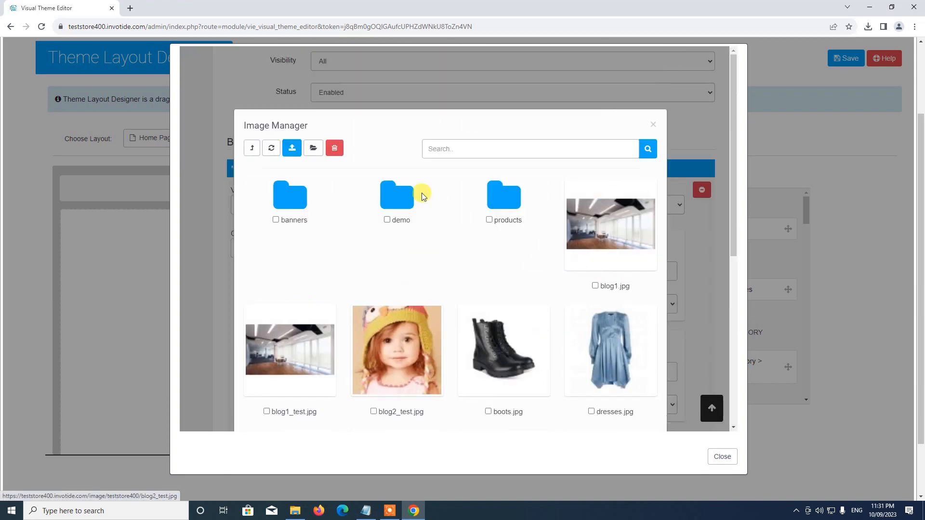
{"action": "left_click", "coordinate": [295, 202]}
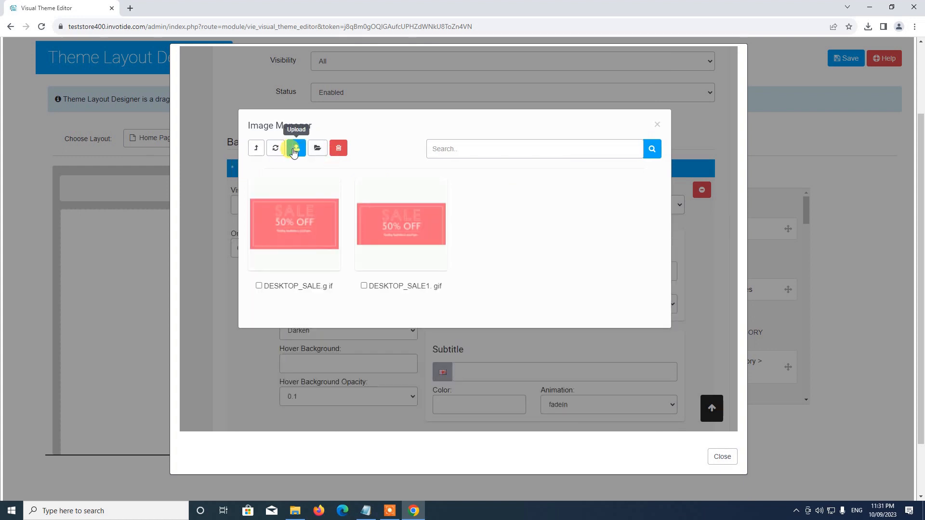
{"action": "left_click", "coordinate": [296, 148]}
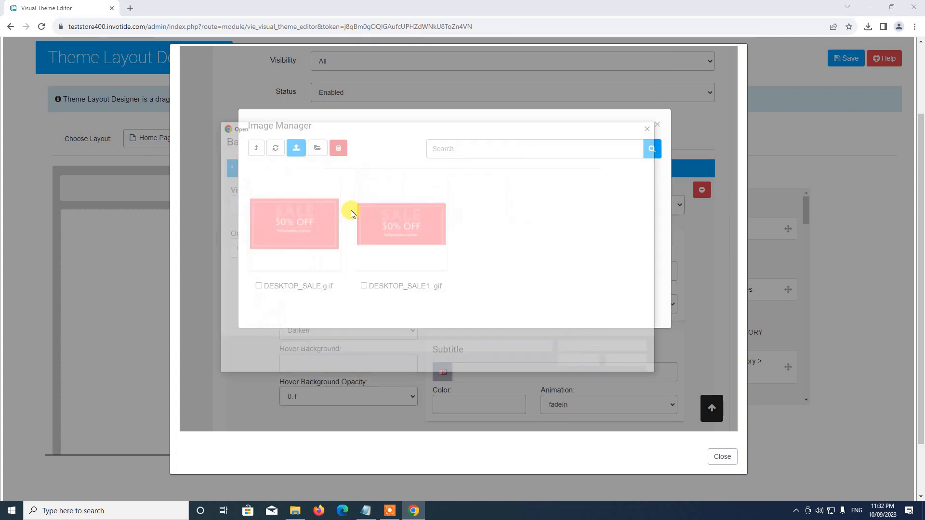
{"action": "left_click", "coordinate": [371, 145]}
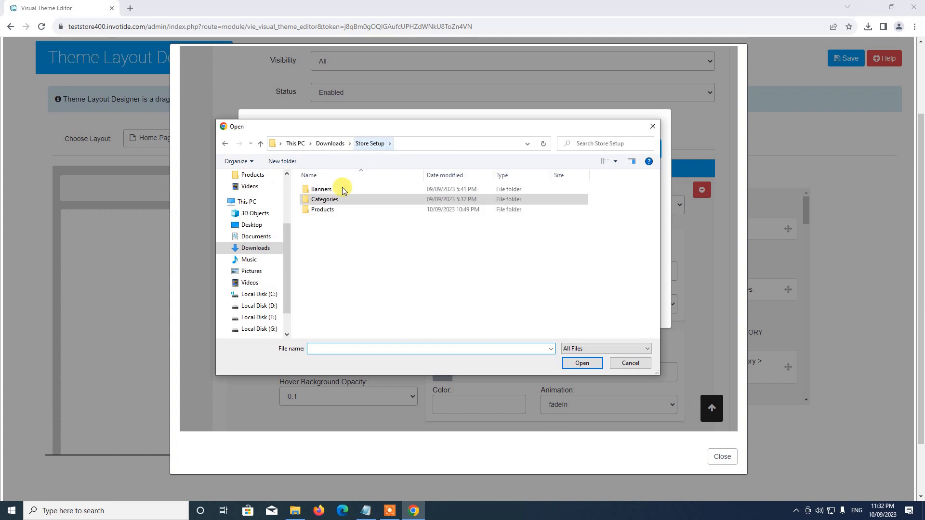
{"action": "double_click", "coordinate": [343, 189]}
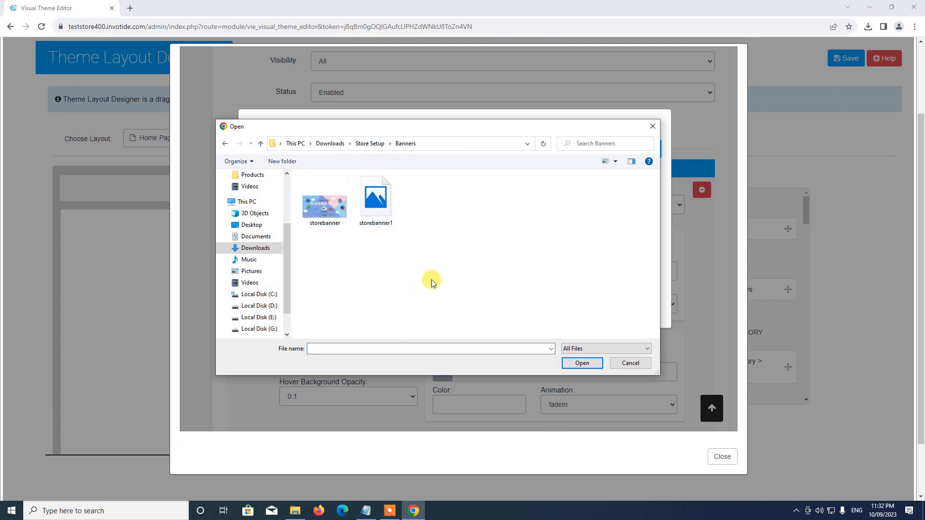
{"action": "double_click", "coordinate": [369, 212]}
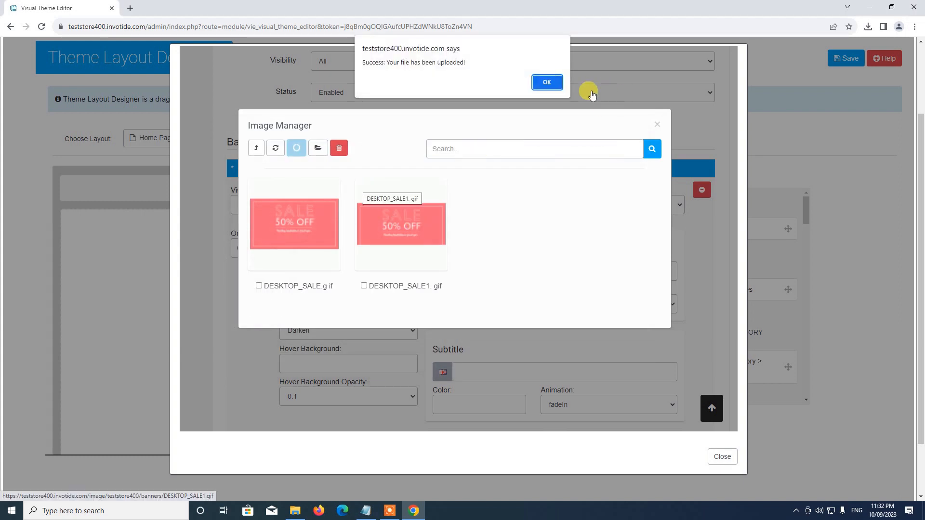
{"action": "left_click", "coordinate": [546, 82]}
{"action": "left_click", "coordinate": [305, 231]}
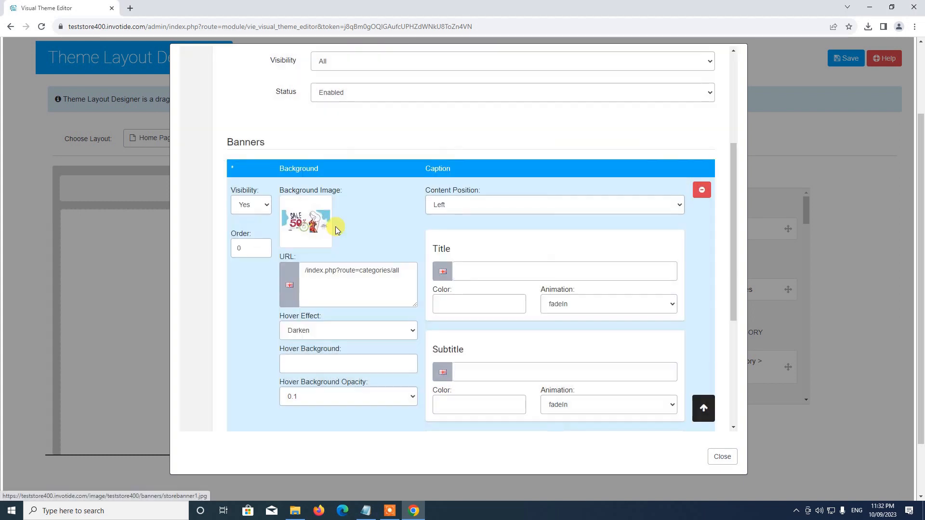
Save the Slideshow Banners module settings, then save the Home Page layout
{"action": "scroll", "coordinate": [412, 234], "scroll_direction": "down", "scroll_amount": 3}
{"action": "scroll", "coordinate": [393, 226], "scroll_direction": "up", "scroll_amount": 3}
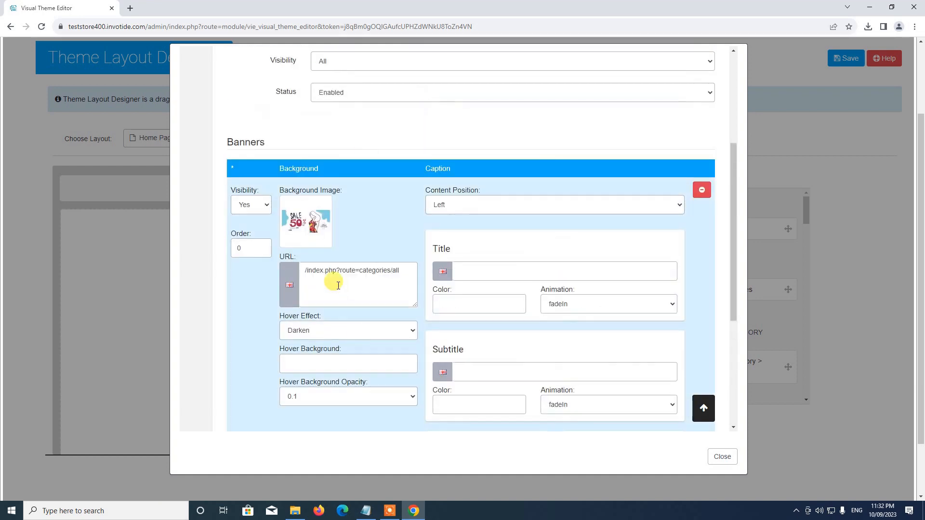
{"action": "scroll", "coordinate": [502, 274], "scroll_direction": "down", "scroll_amount": 3}
{"action": "scroll", "coordinate": [481, 251], "scroll_direction": "up", "scroll_amount": 3}
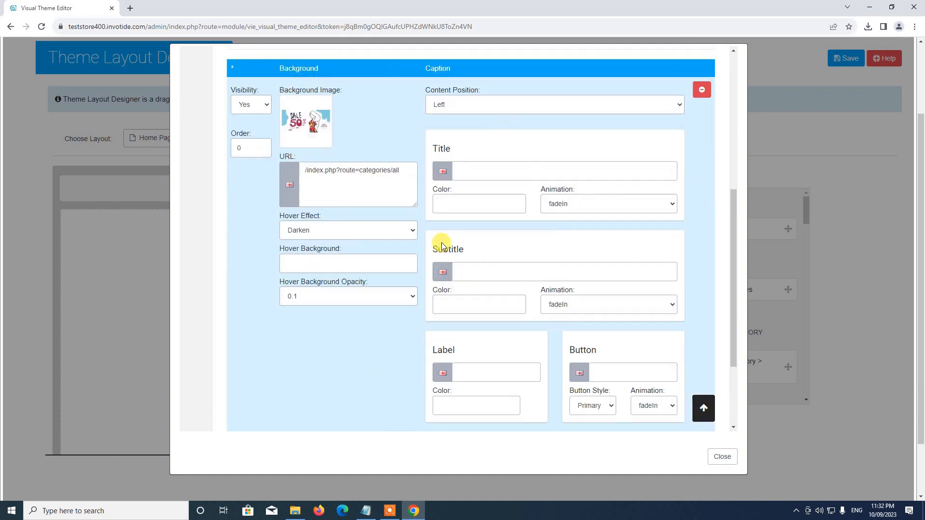
{"action": "scroll", "coordinate": [507, 297], "scroll_direction": "down", "scroll_amount": 4}
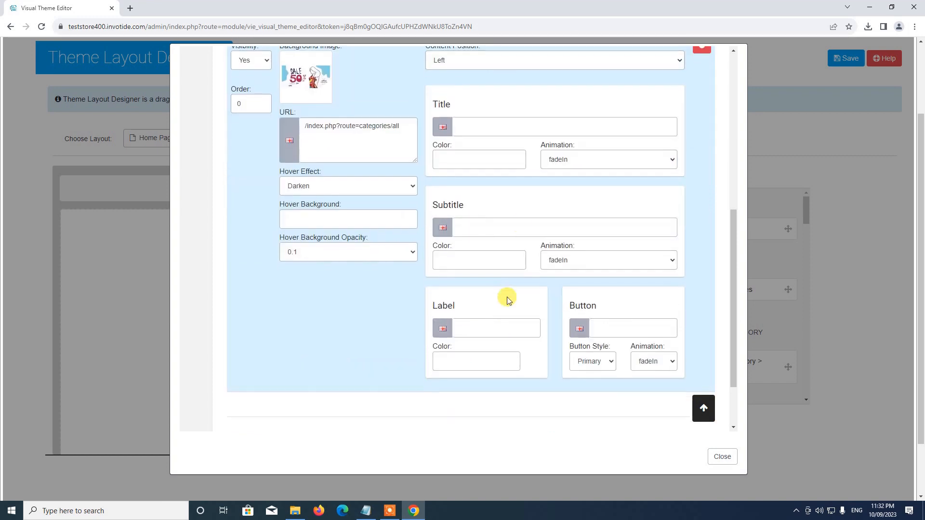
{"action": "scroll", "coordinate": [529, 250], "scroll_direction": "up", "scroll_amount": 3}
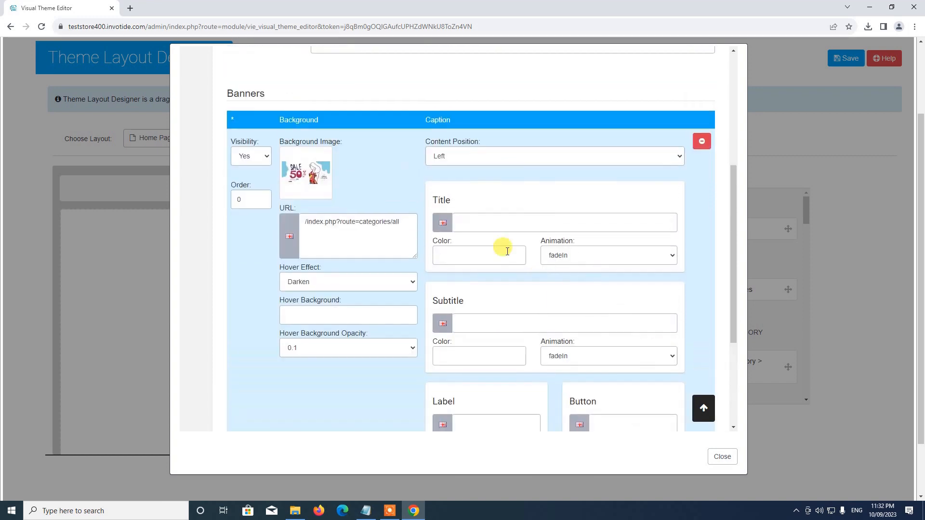
{"action": "scroll", "coordinate": [456, 316], "scroll_direction": "up", "scroll_amount": 7}
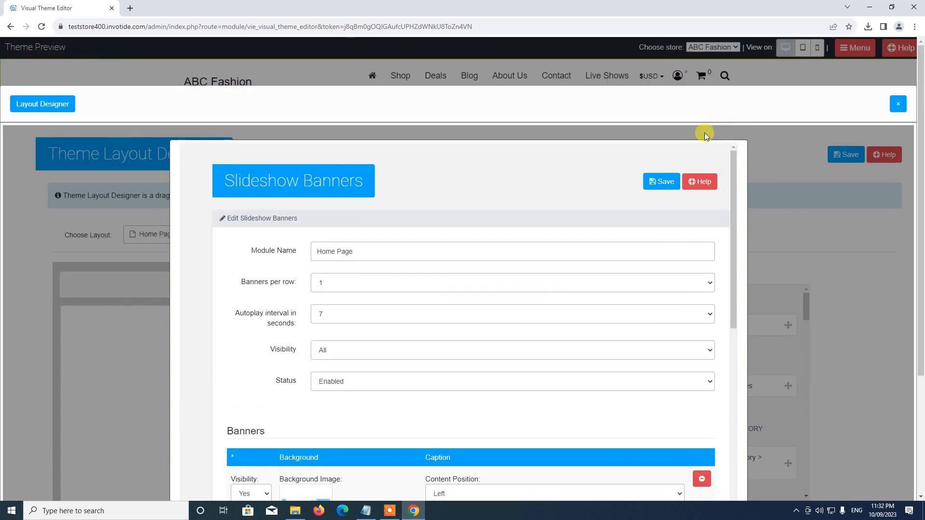
{"action": "left_click", "coordinate": [660, 181]}
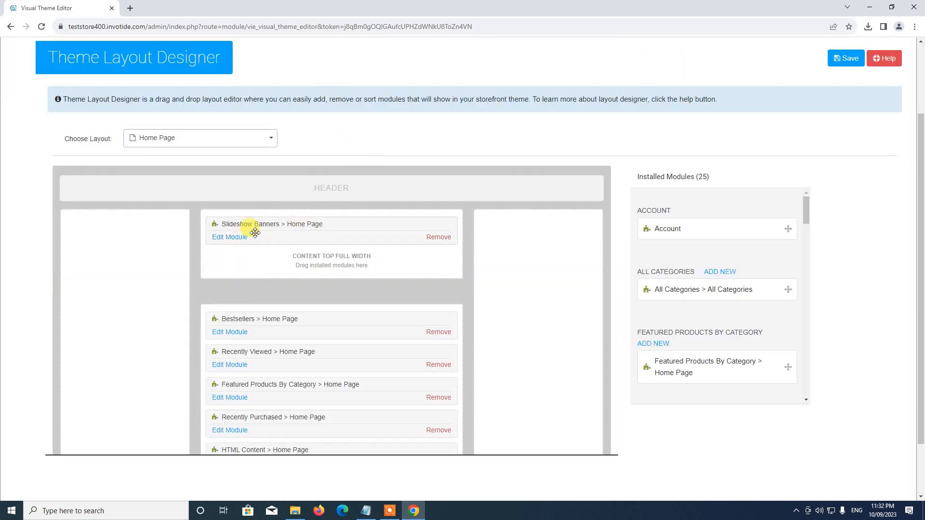
{"action": "scroll", "coordinate": [777, 138], "scroll_direction": "up", "scroll_amount": 2}
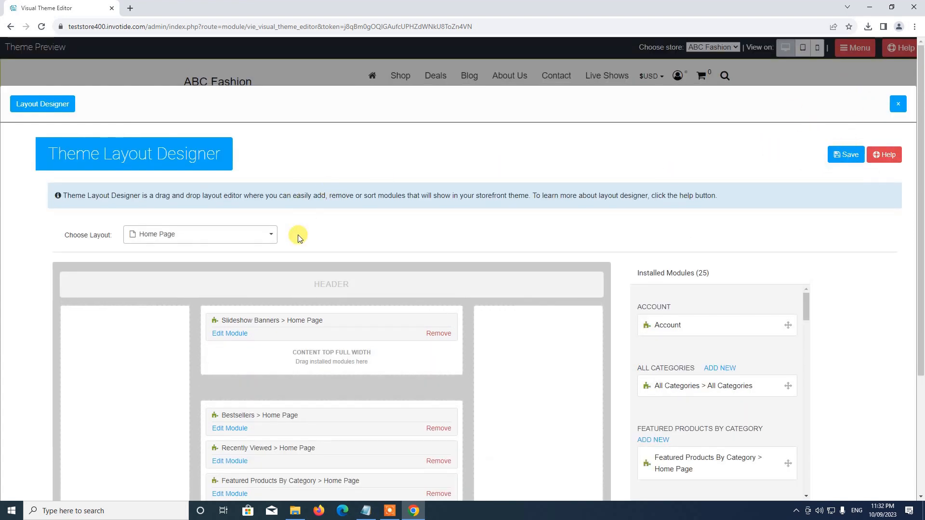
{"action": "left_click", "coordinate": [850, 156]}
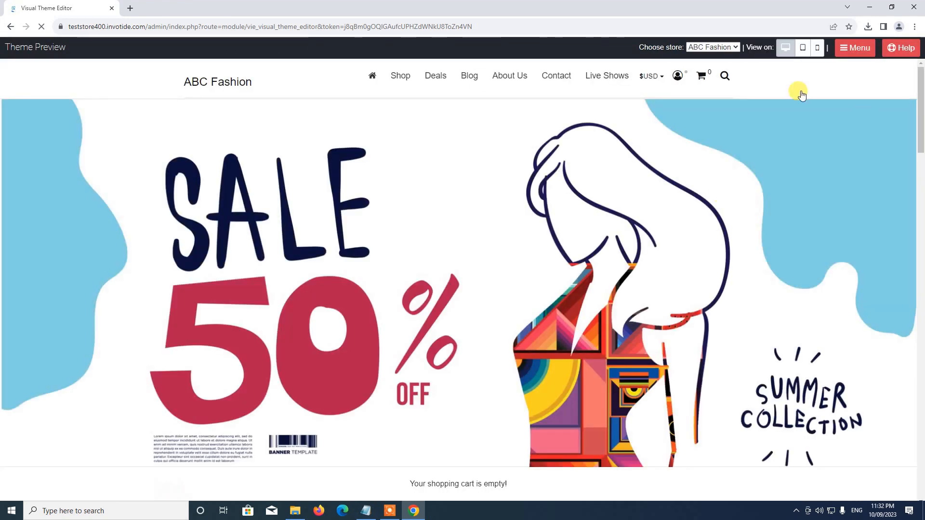
Scroll through the Sale 50% Off banner preview, then exit the preview to the Themes page
{"action": "scroll", "coordinate": [181, 253], "scroll_direction": "down", "scroll_amount": 4}
{"action": "scroll", "coordinate": [182, 252], "scroll_direction": "up", "scroll_amount": 3}
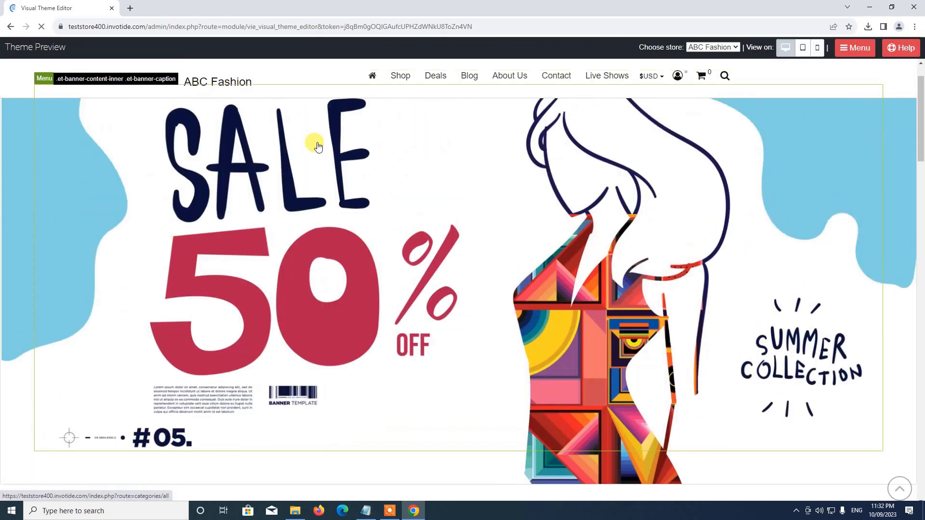
{"action": "scroll", "coordinate": [891, 247], "scroll_direction": "up", "scroll_amount": 1}
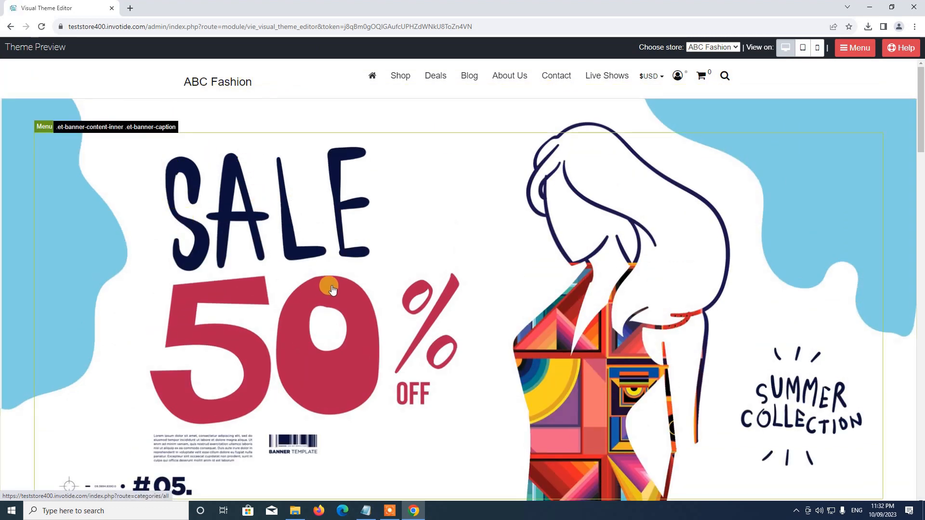
{"action": "left_click_drag", "start_coordinate": [920, 144], "coordinate": [921, 82]}
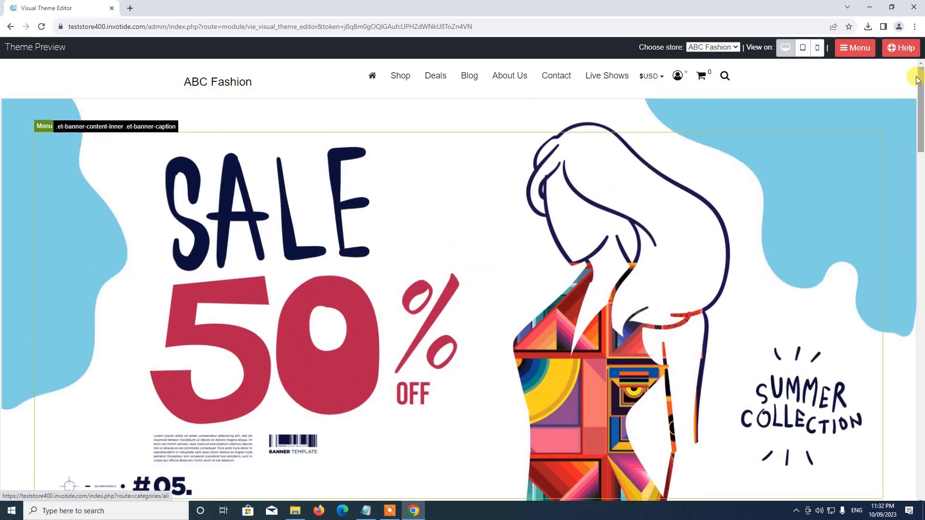
{"action": "mouse_move", "coordinate": [918, 81]}
{"action": "left_mouse_down"}
{"action": "mouse_move", "coordinate": [921, 219]}
{"action": "mouse_move", "coordinate": [921, 86]}
{"action": "left_mouse_up"}
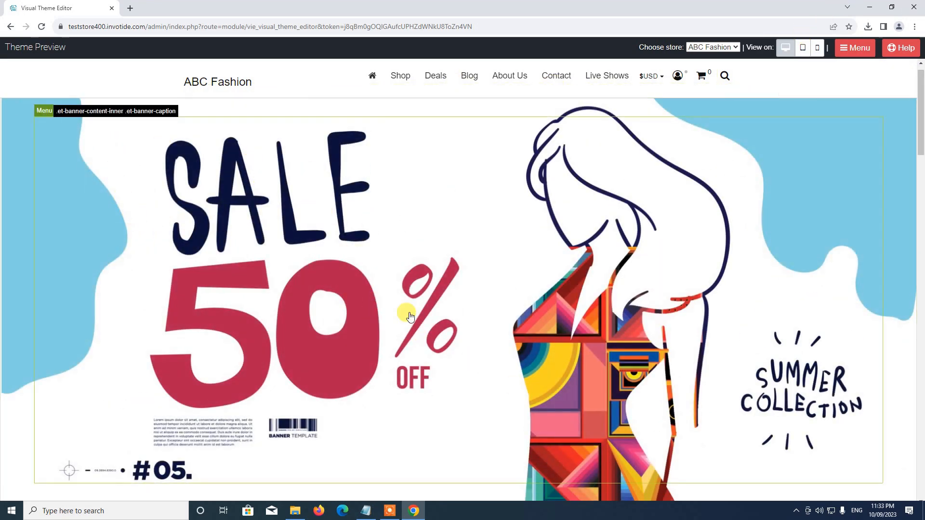
{"action": "scroll", "coordinate": [409, 316], "scroll_direction": "down", "scroll_amount": 4}
{"action": "scroll", "coordinate": [471, 301], "scroll_direction": "up", "scroll_amount": 4}
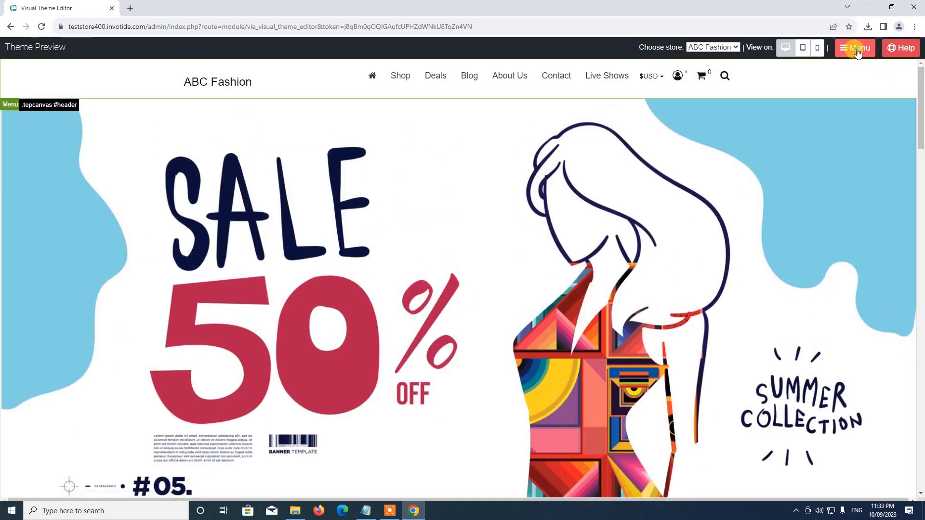
{"action": "left_click", "coordinate": [857, 50]}
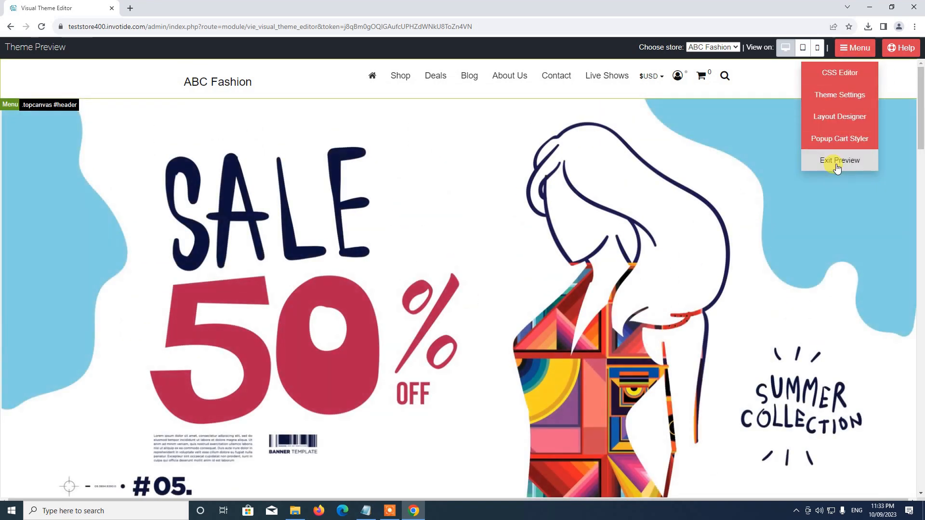
{"action": "left_click", "coordinate": [838, 164]}
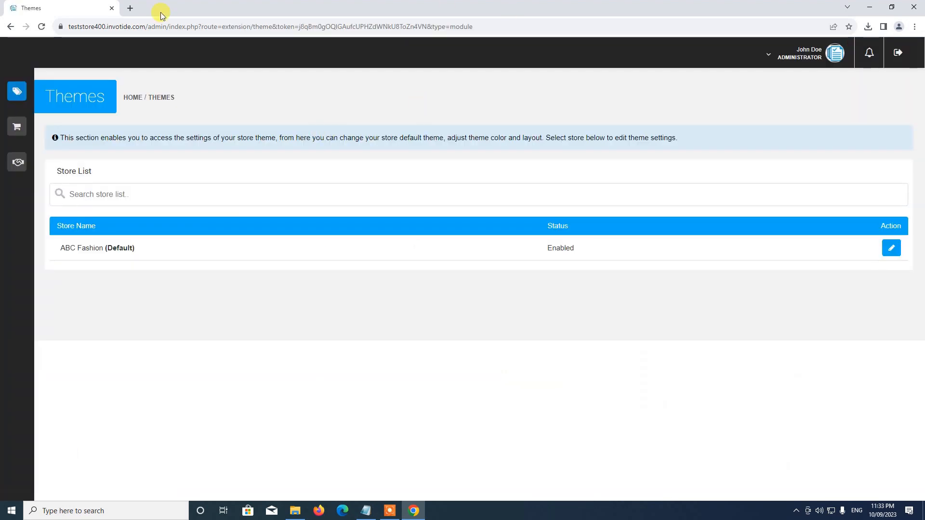
Visit the Dashboard, then open Catalog > Products and browse the five listed products
{"action": "mouse_move", "coordinate": [42, 128]}
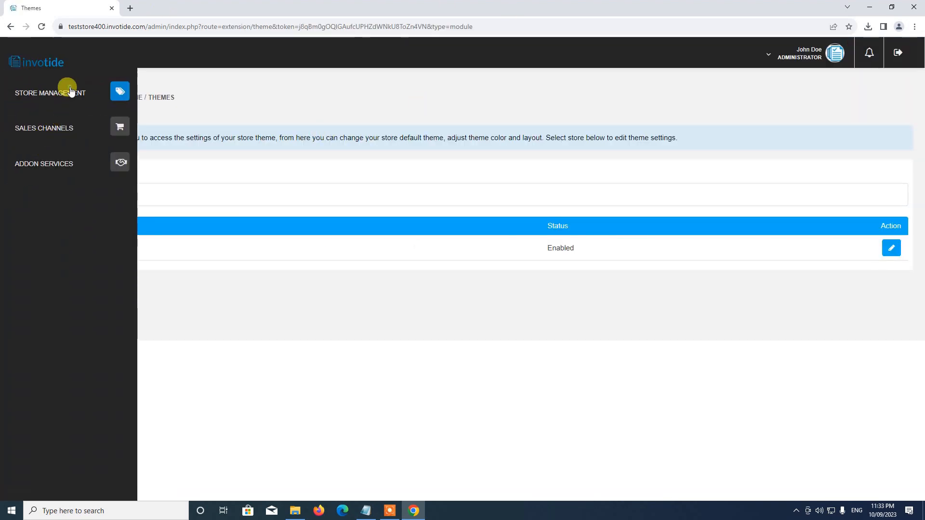
{"action": "left_click", "coordinate": [58, 93]}
{"action": "left_click", "coordinate": [38, 118]}
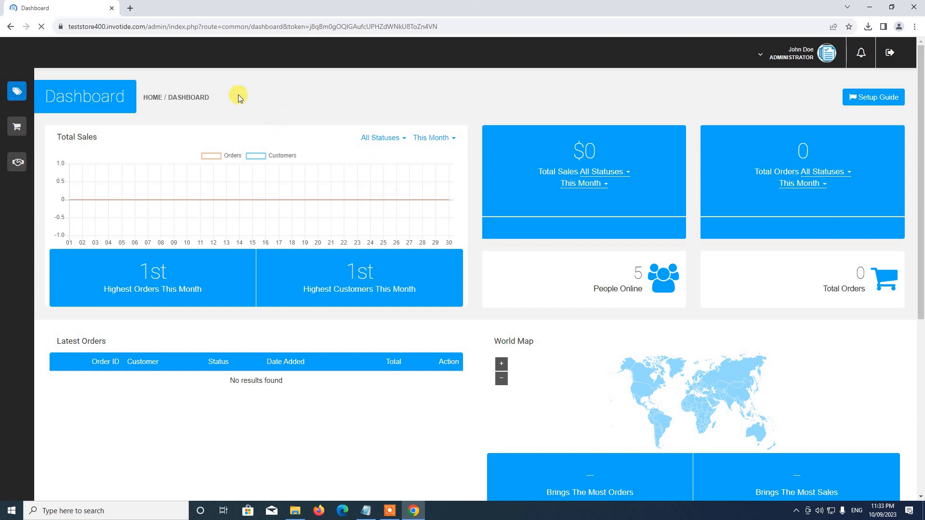
{"action": "left_click", "coordinate": [49, 96]}
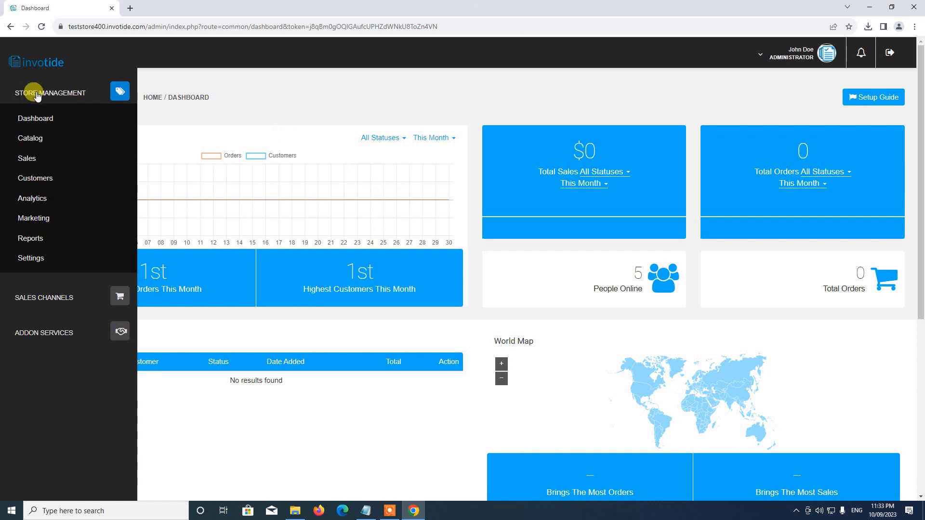
{"action": "left_click", "coordinate": [32, 140]}
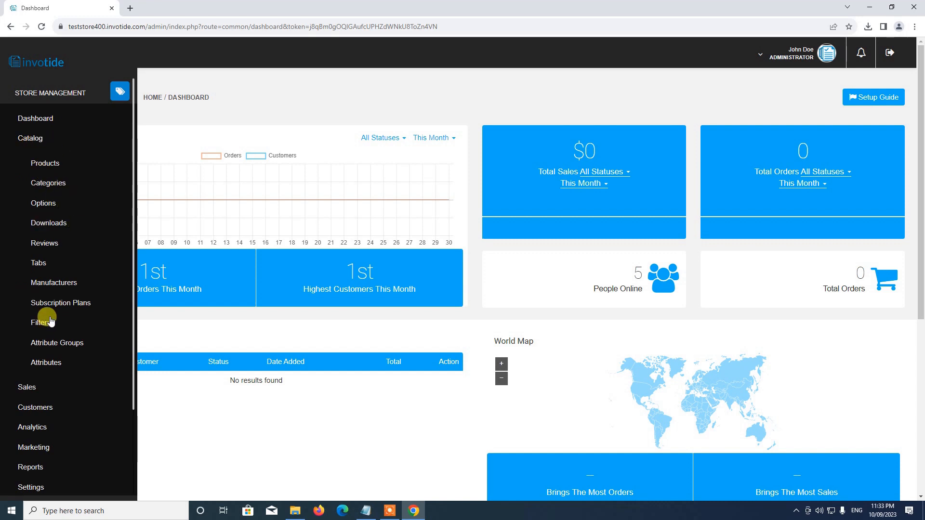
{"action": "left_click", "coordinate": [43, 163]}
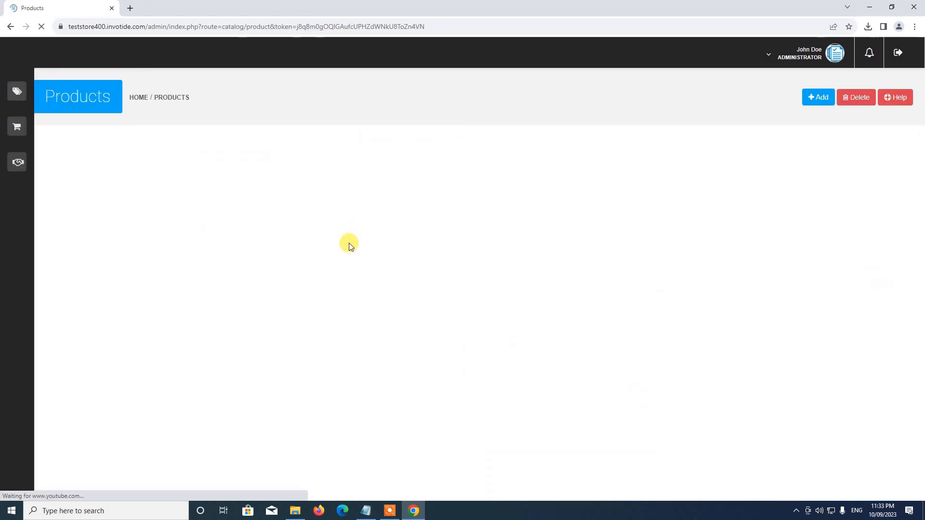
{"action": "scroll", "coordinate": [344, 242], "scroll_direction": "down", "scroll_amount": 3}
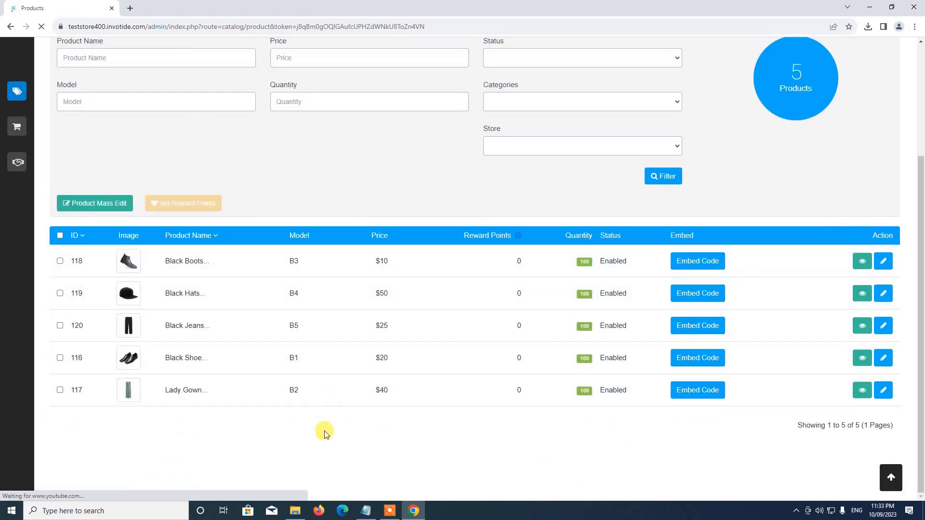
{"action": "scroll", "coordinate": [328, 385], "scroll_direction": "up", "scroll_amount": 3}
{"action": "scroll", "coordinate": [296, 369], "scroll_direction": "down", "scroll_amount": 2}
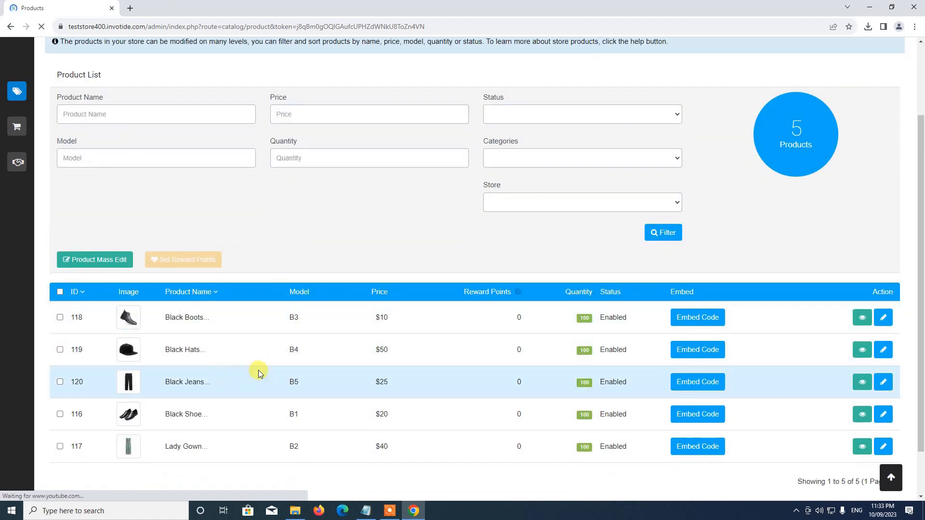
{"action": "scroll", "coordinate": [246, 408], "scroll_direction": "up", "scroll_amount": 2}
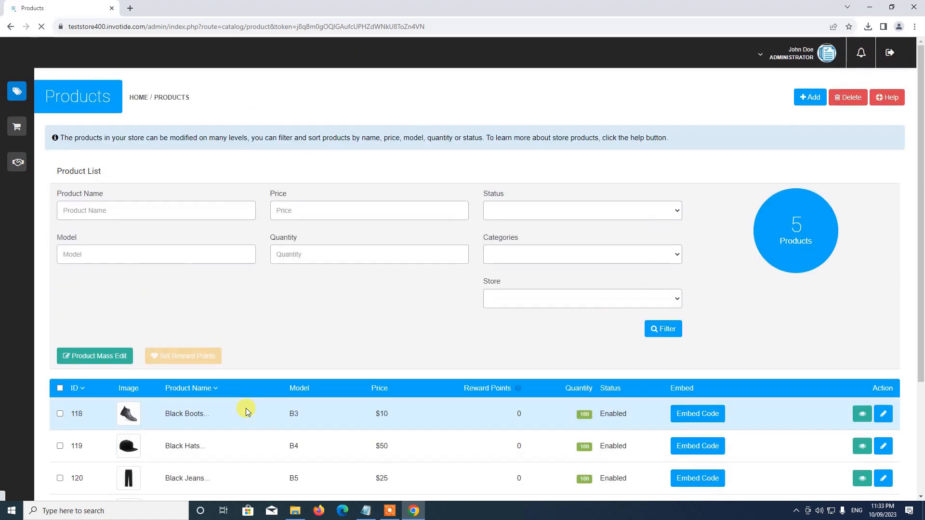
{"action": "scroll", "coordinate": [233, 394], "scroll_direction": "down", "scroll_amount": 2}
{"action": "scroll", "coordinate": [233, 394], "scroll_direction": "up", "scroll_amount": 2}
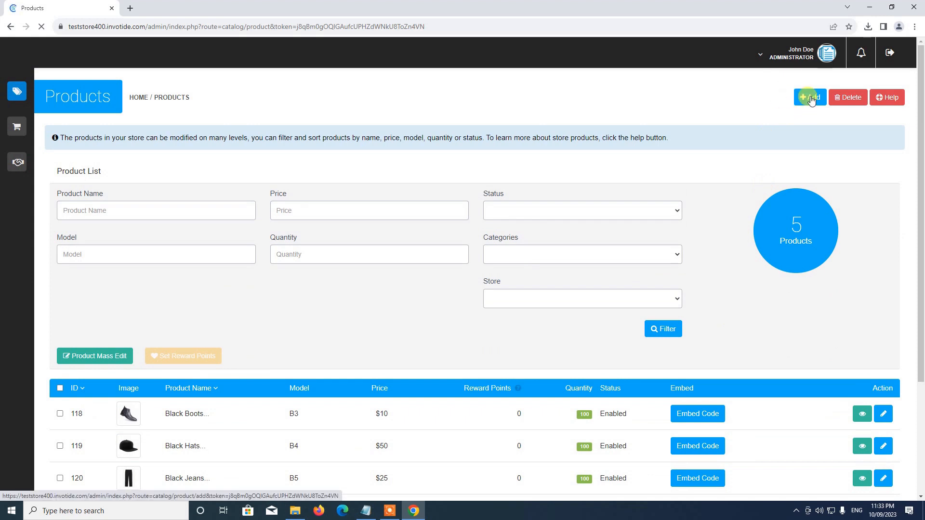
Expand Store Management > Settings to show the Stores through Users sections
{"action": "mouse_move", "coordinate": [37, 124]}
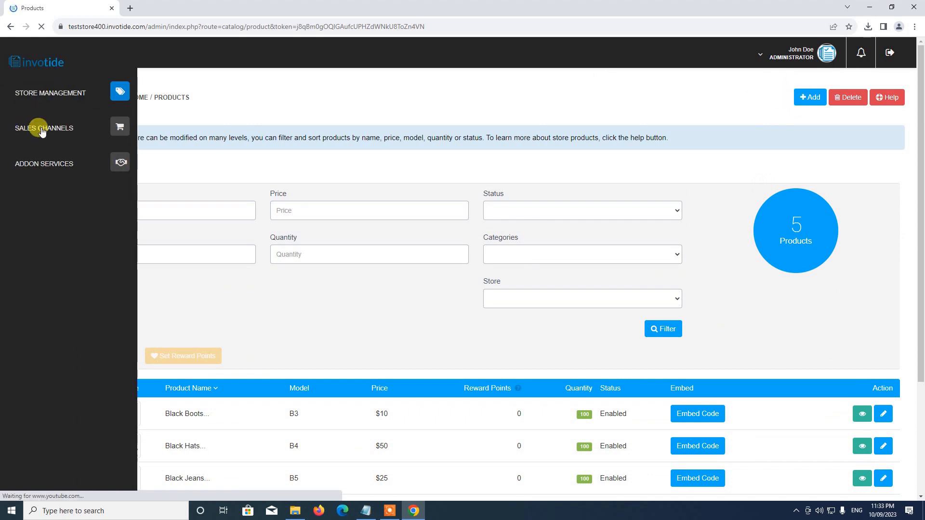
{"action": "left_click", "coordinate": [57, 93]}
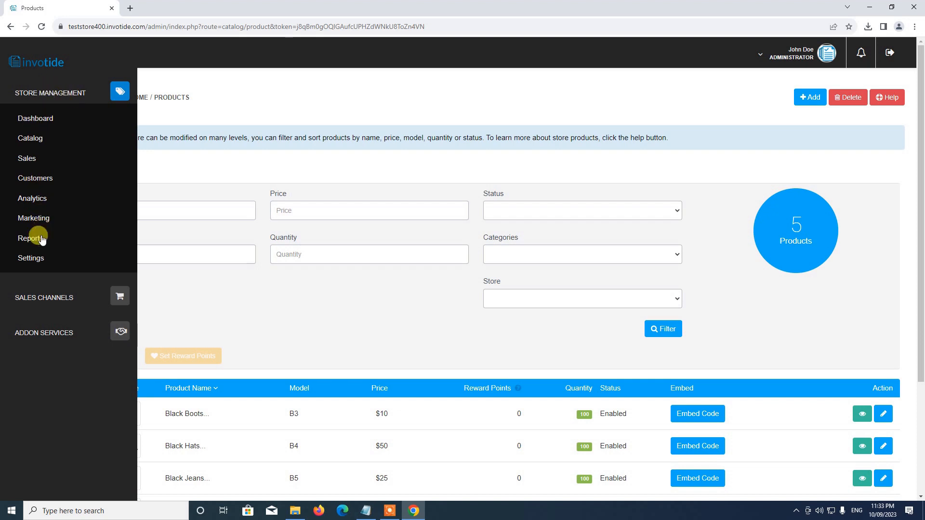
{"action": "left_click", "coordinate": [31, 258]}
{"action": "scroll", "coordinate": [42, 258], "scroll_direction": "down", "scroll_amount": 2}
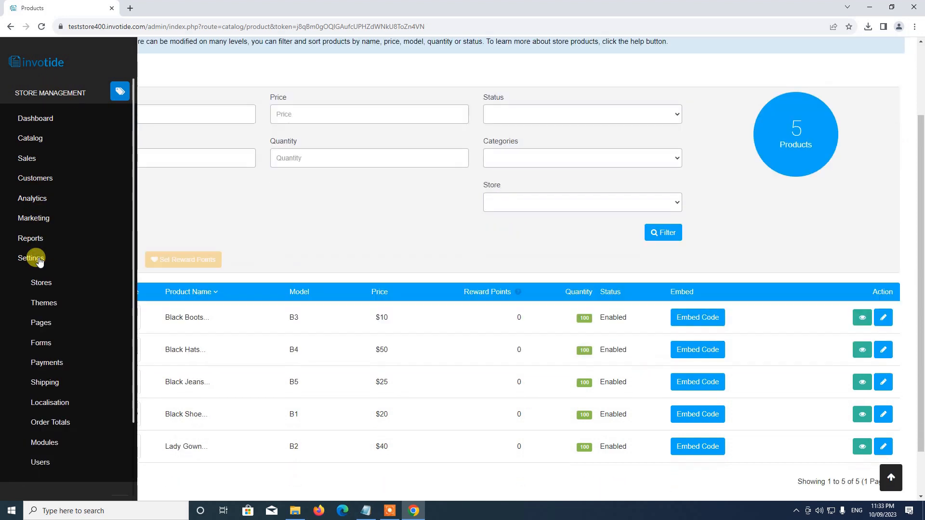
{"action": "scroll", "coordinate": [57, 303], "scroll_direction": "down", "scroll_amount": 2}
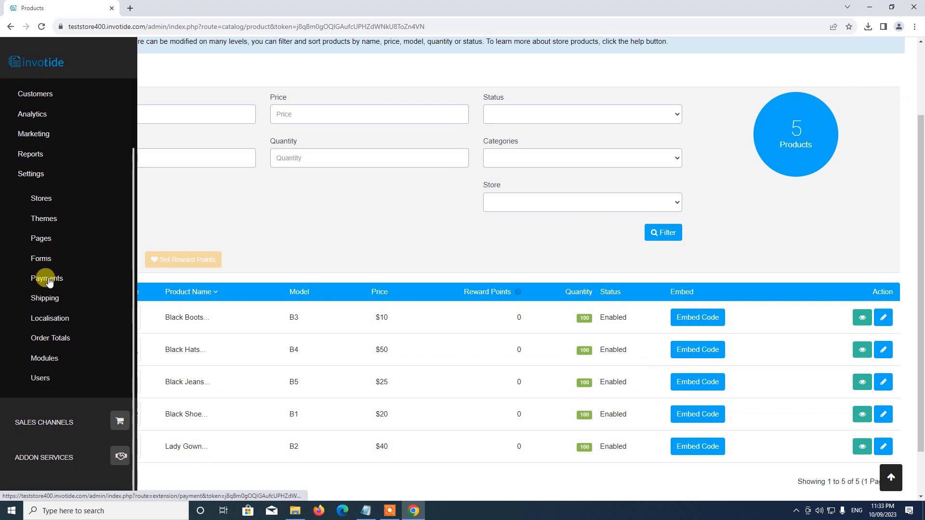
Open Settings > Payments, choose Africa, and browse its payment methods
{"action": "left_click", "coordinate": [48, 279]}
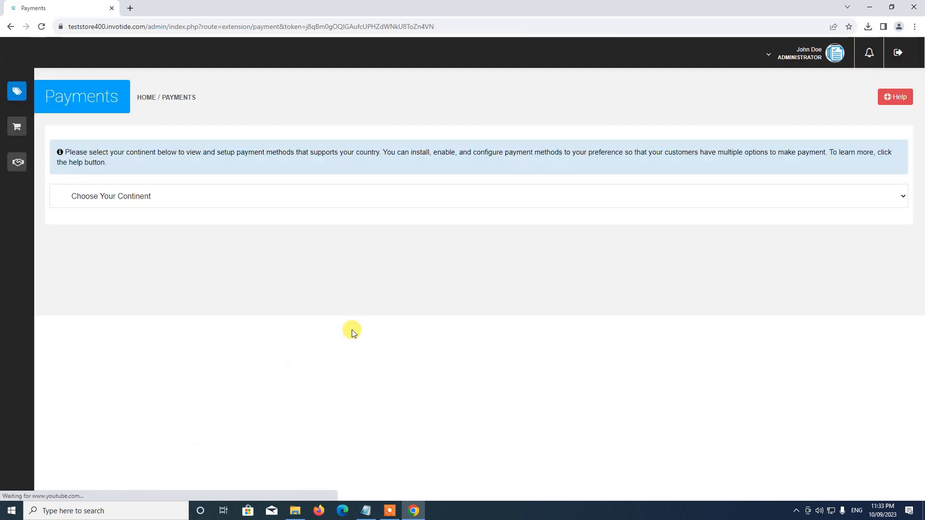
{"action": "left_click", "coordinate": [170, 199]}
{"action": "left_click", "coordinate": [133, 224]}
{"action": "scroll", "coordinate": [269, 265], "scroll_direction": "down", "scroll_amount": 5}
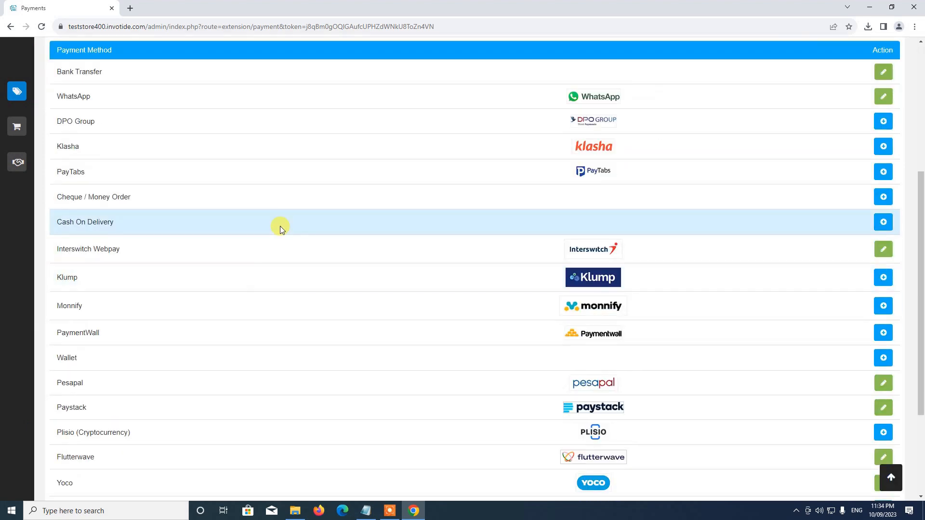
{"action": "scroll", "coordinate": [299, 376], "scroll_direction": "up", "scroll_amount": 3}
{"action": "scroll", "coordinate": [299, 365], "scroll_direction": "down", "scroll_amount": 4}
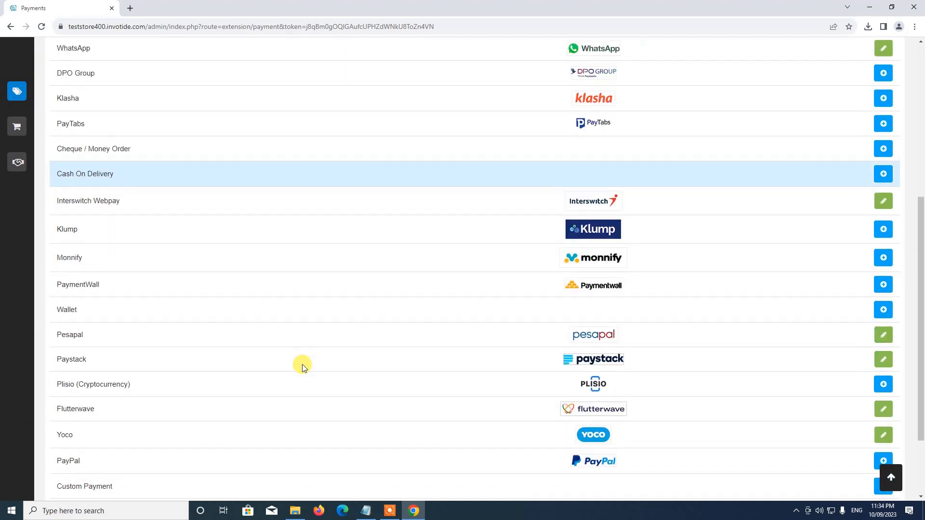
{"action": "scroll", "coordinate": [298, 227], "scroll_direction": "up", "scroll_amount": 2}
{"action": "scroll", "coordinate": [322, 400], "scroll_direction": "up", "scroll_amount": 3}
{"action": "scroll", "coordinate": [324, 398], "scroll_direction": "down", "scroll_amount": 6}
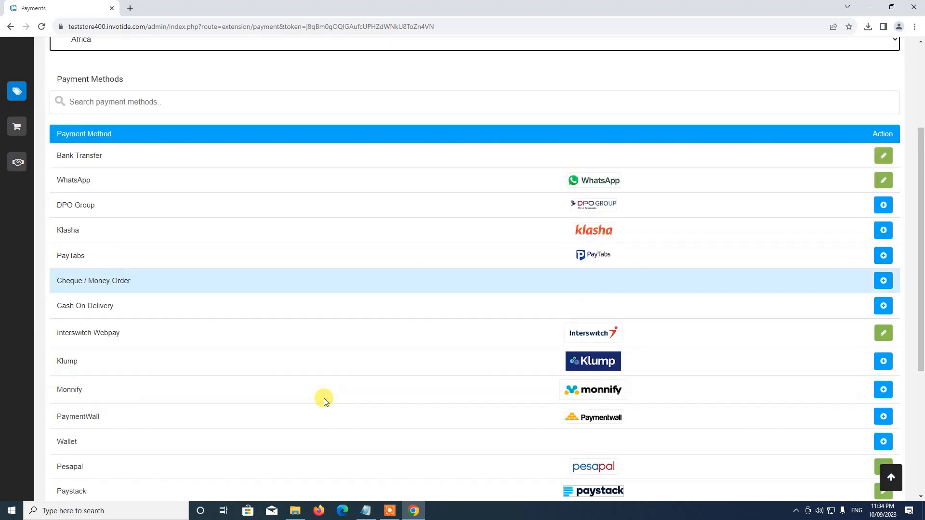
{"action": "scroll", "coordinate": [305, 258], "scroll_direction": "up", "scroll_amount": 5}
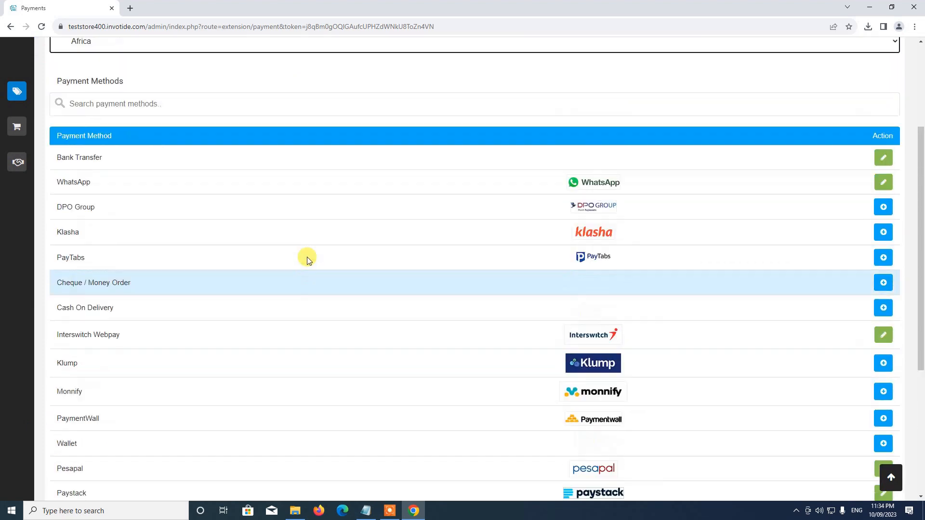
{"action": "scroll", "coordinate": [458, 333], "scroll_direction": "down", "scroll_amount": 3}
{"action": "scroll", "coordinate": [457, 328], "scroll_direction": "up", "scroll_amount": 3}
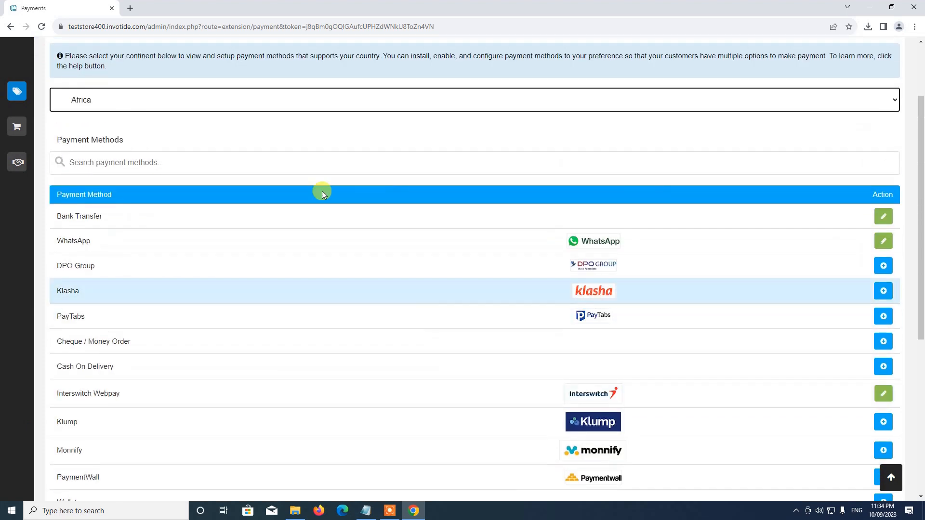
Open Settings > Shipping to view Store Pickup and Custom Shipping
{"action": "mouse_move", "coordinate": [47, 91]}
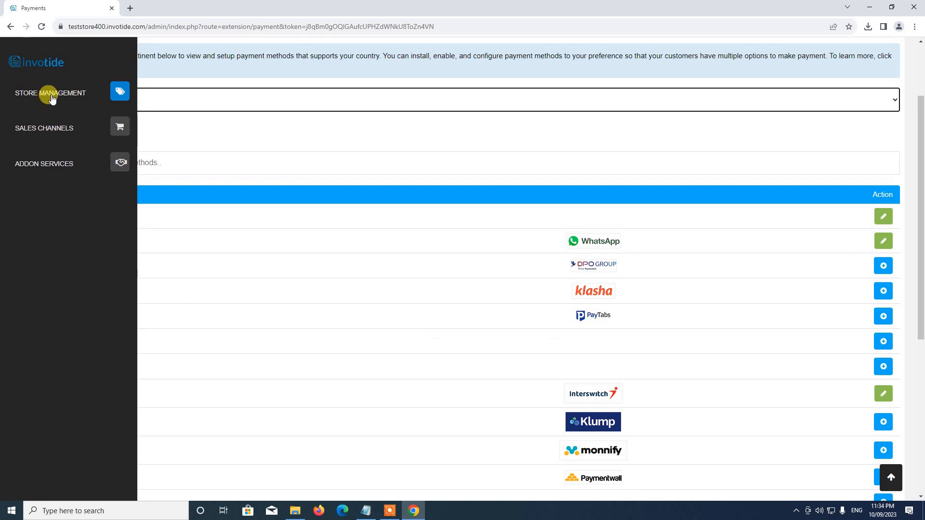
{"action": "left_click", "coordinate": [52, 95]}
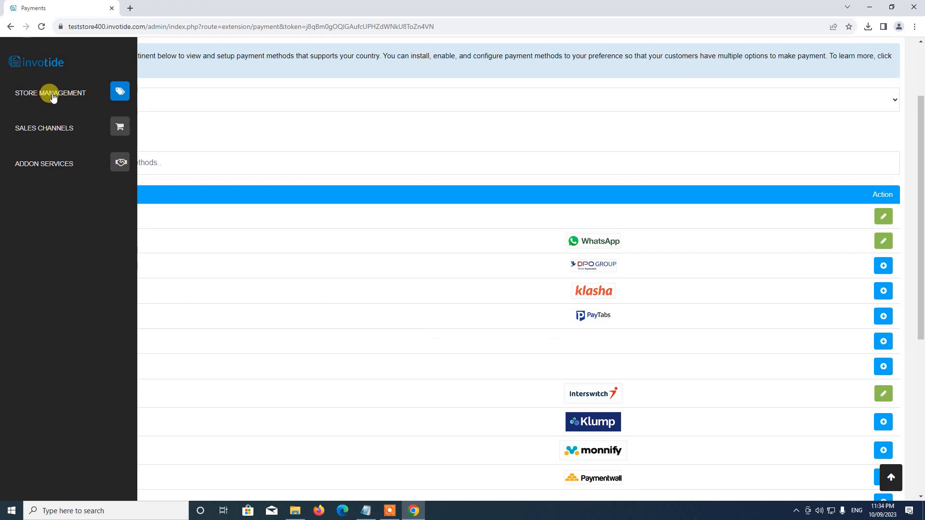
{"action": "left_click", "coordinate": [29, 257]}
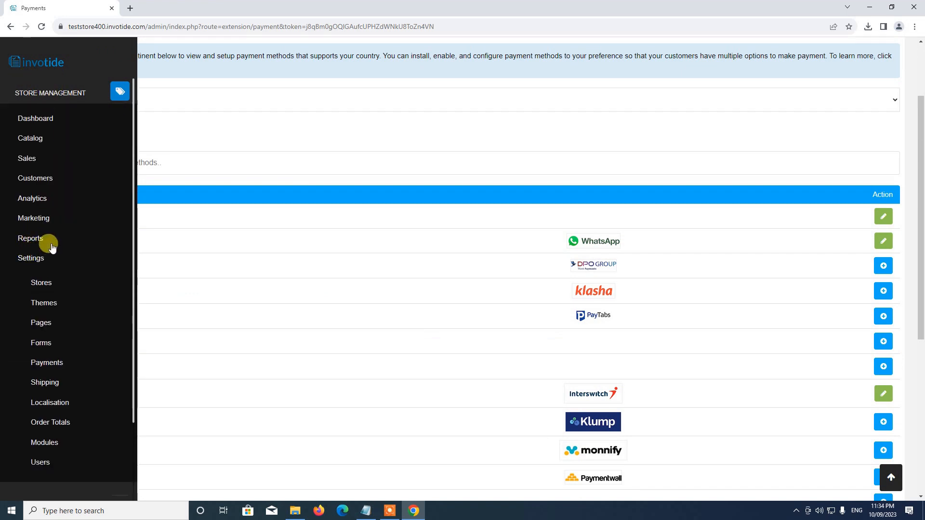
{"action": "scroll", "coordinate": [25, 274], "scroll_direction": "down", "scroll_amount": 2}
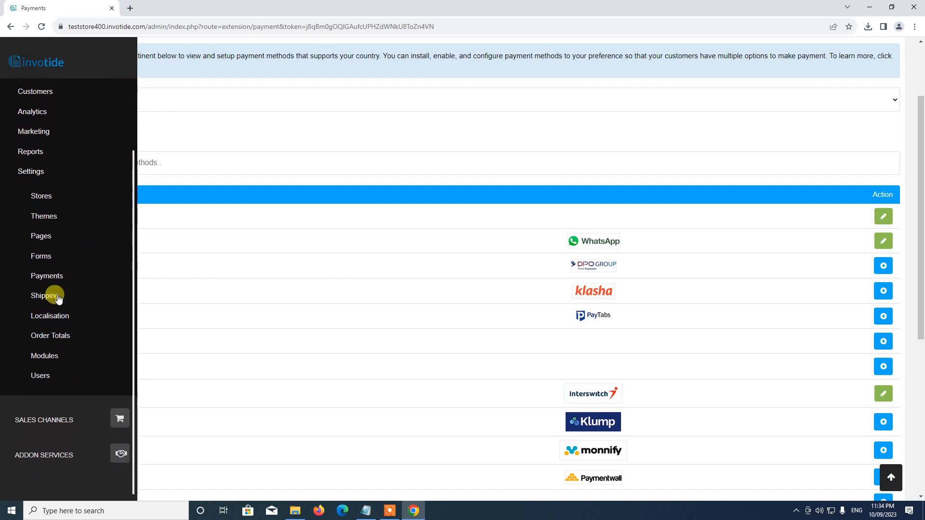
{"action": "left_click", "coordinate": [45, 296]}
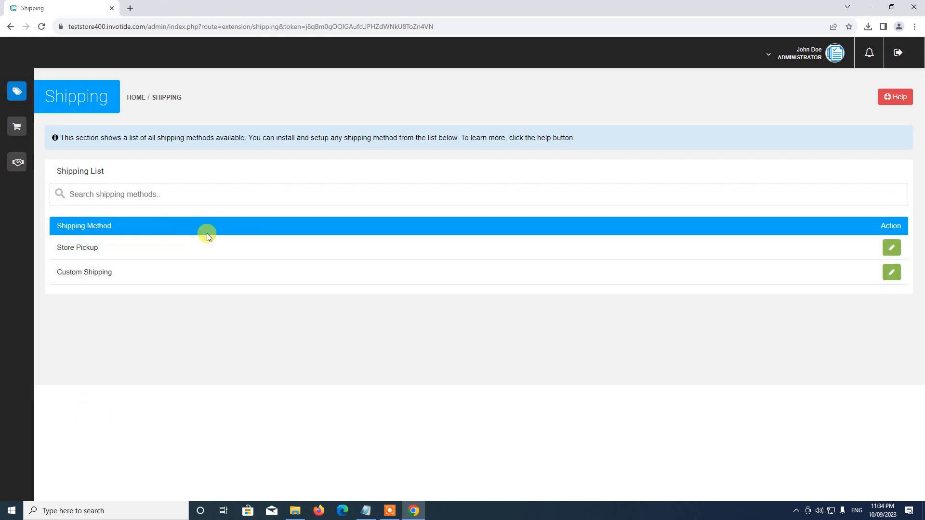
Go to the Store Management Dashboard
{"action": "mouse_move", "coordinate": [10, 124]}
{"action": "left_click", "coordinate": [37, 93]}
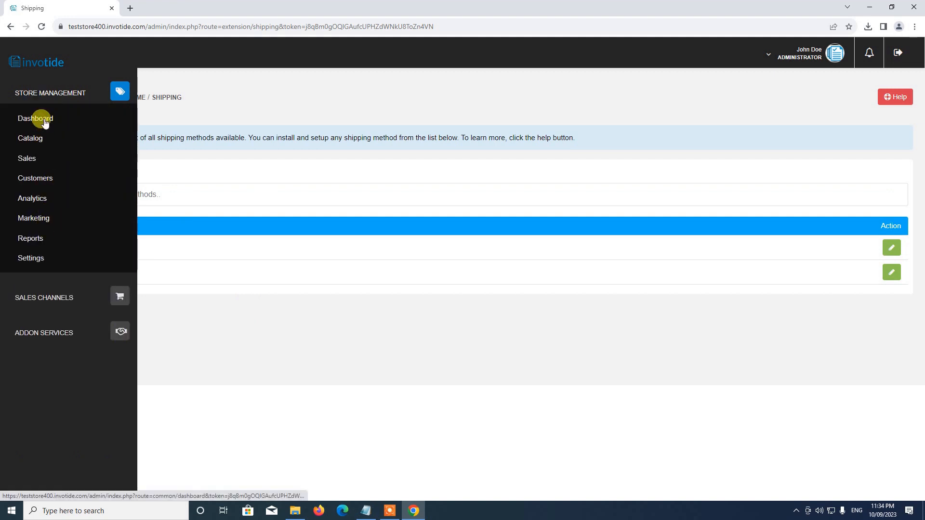
{"action": "left_click", "coordinate": [43, 121]}
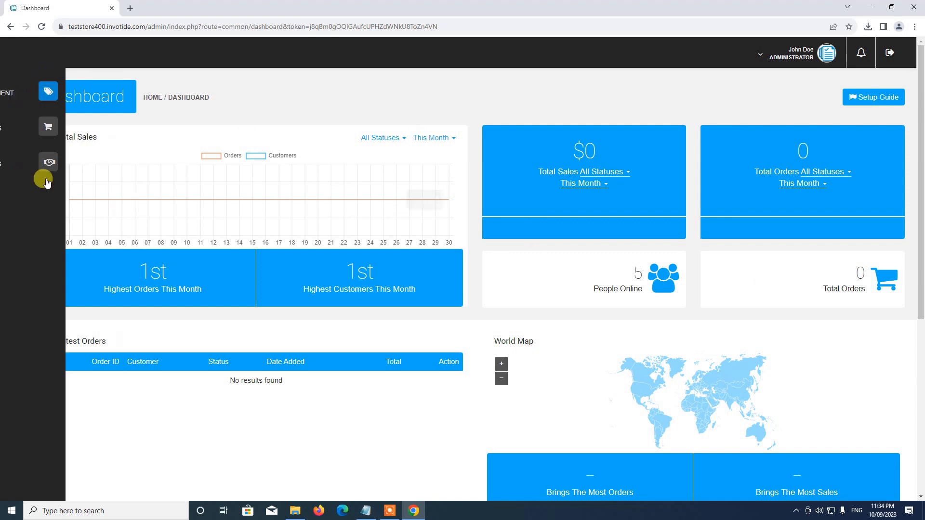
{"action": "mouse_move", "coordinate": [1, 82]}
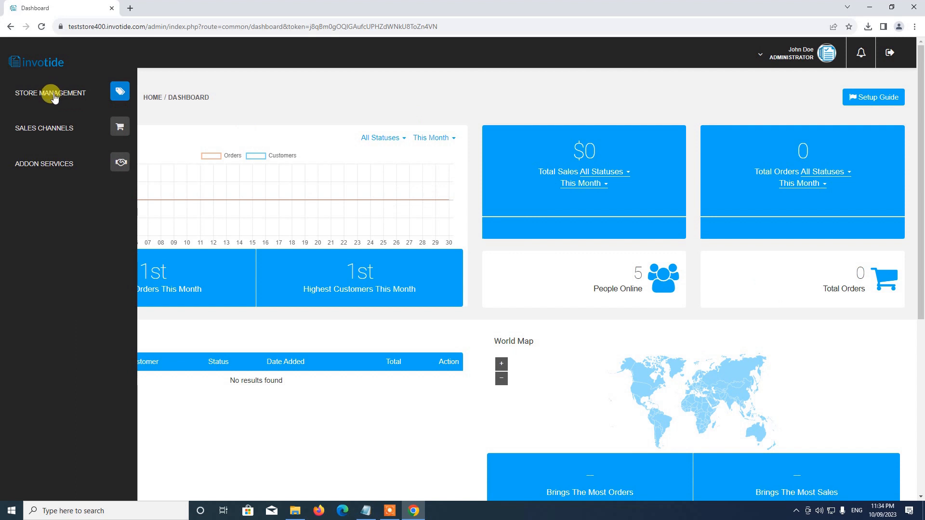
{"action": "left_click", "coordinate": [53, 96]}
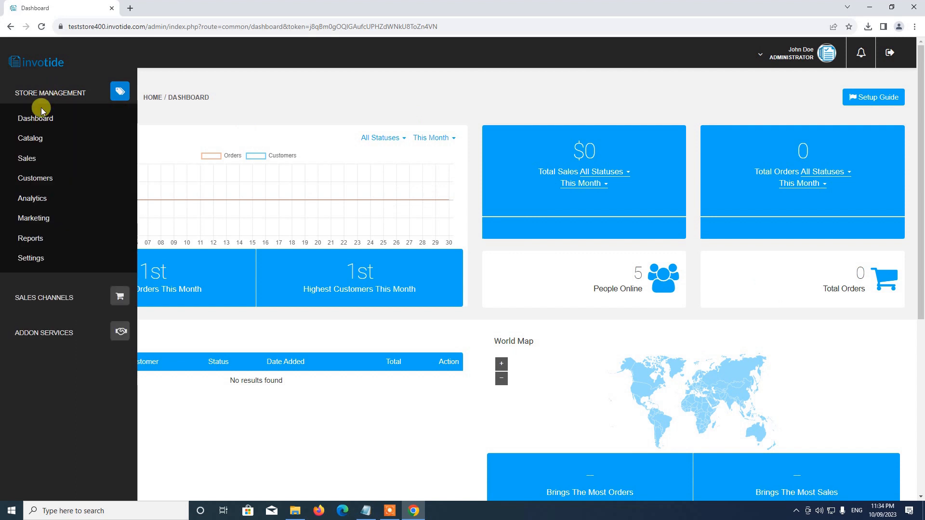
{"action": "left_click", "coordinate": [26, 159]}
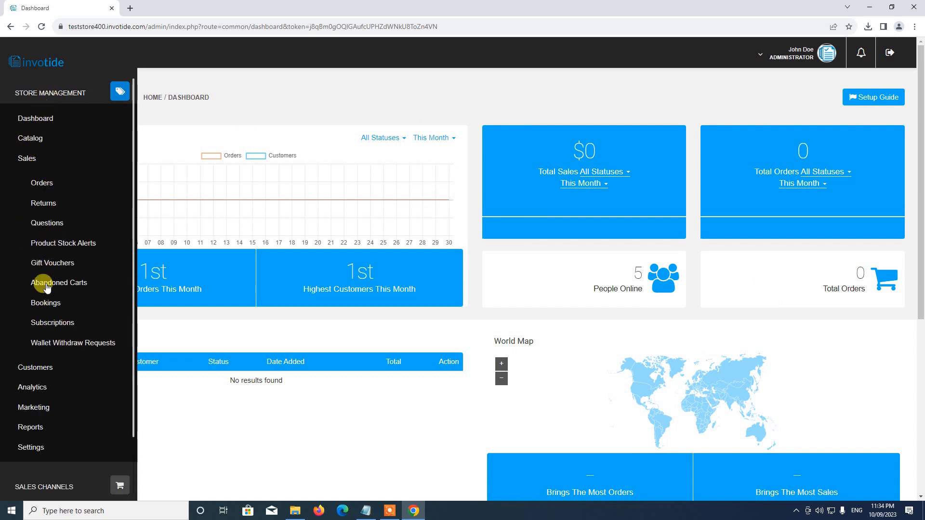
{"action": "left_click", "coordinate": [43, 185]}
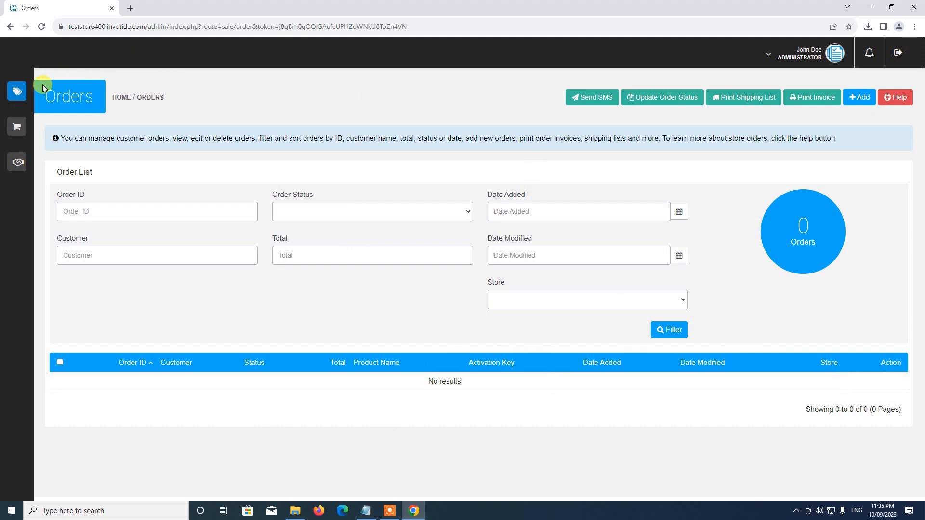
{"action": "left_click", "coordinate": [72, 91]}
{"action": "left_click", "coordinate": [37, 117]}
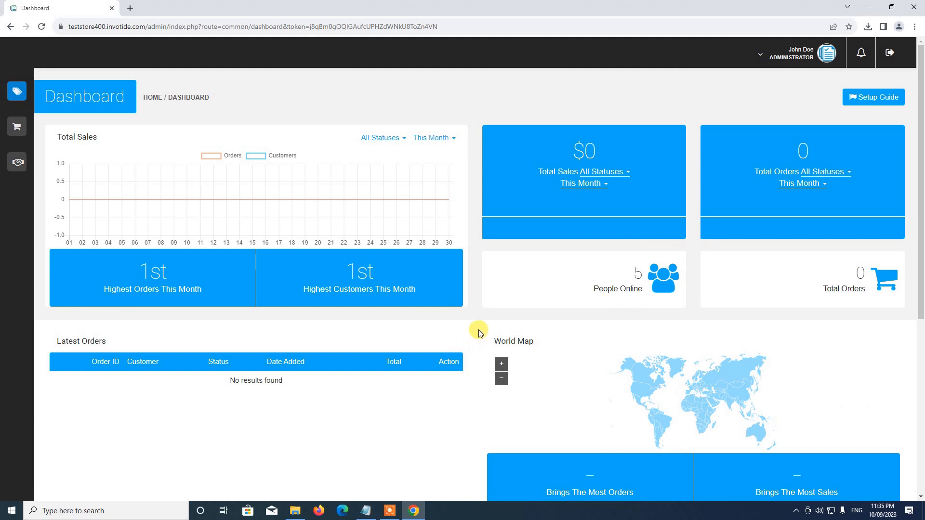
{"action": "mouse_move", "coordinate": [39, 96]}
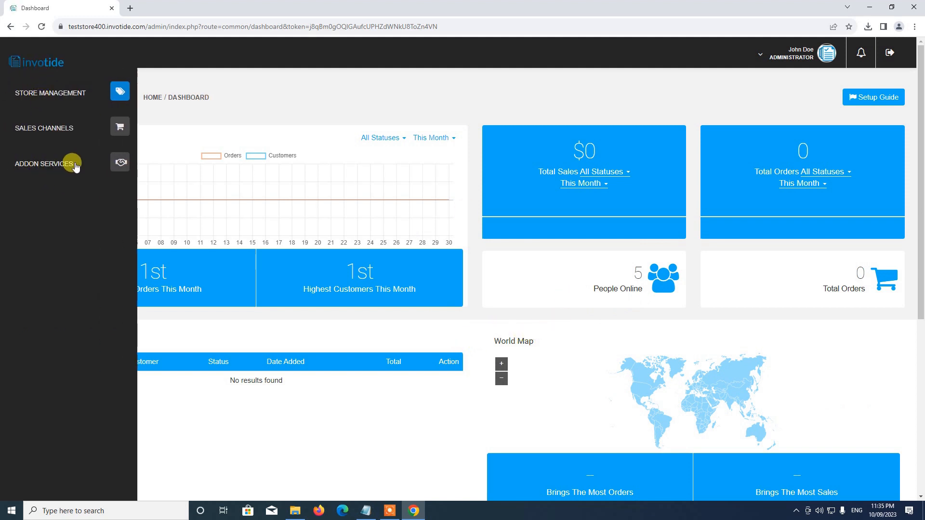
{"action": "left_click", "coordinate": [122, 162]}
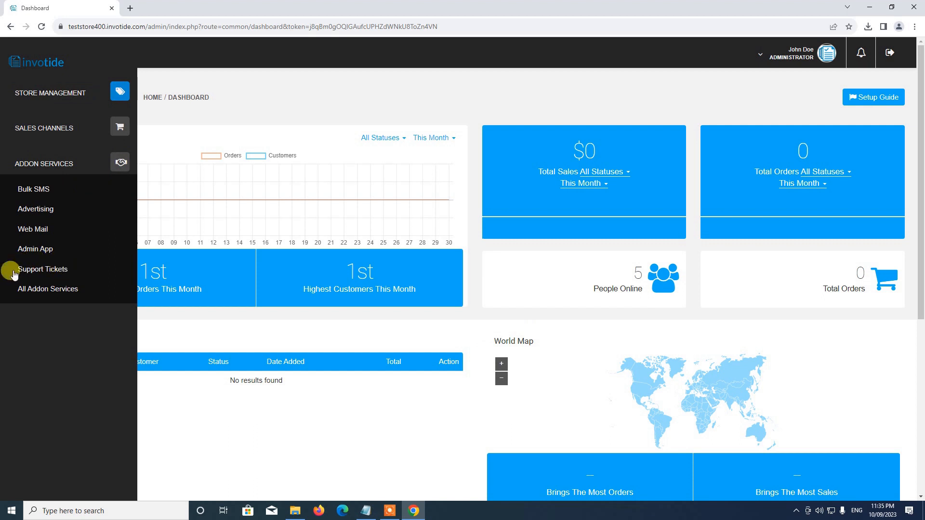
{"action": "left_click", "coordinate": [38, 269]}
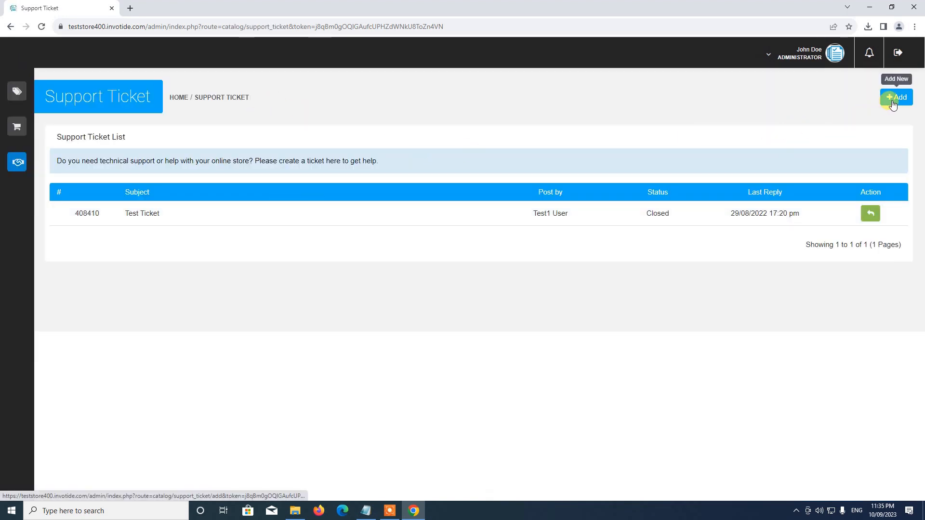
{"action": "left_click", "coordinate": [893, 102]}
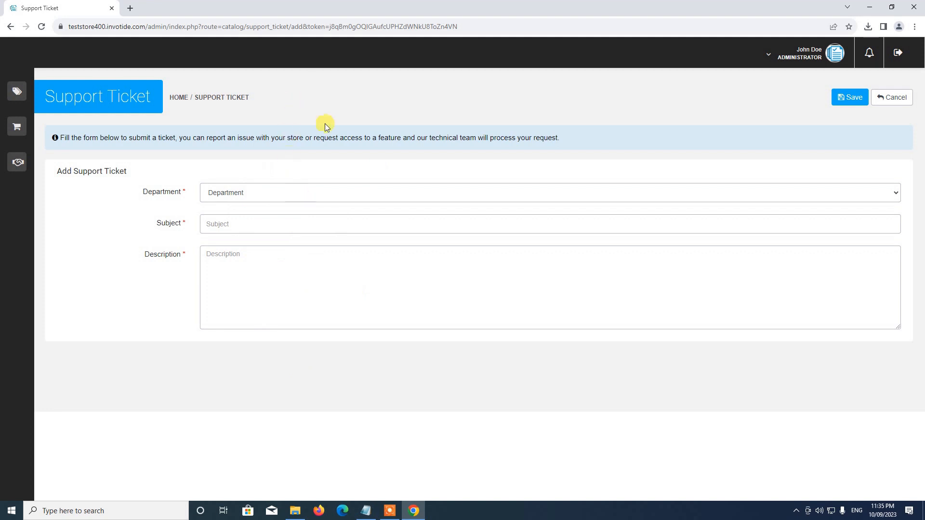
{"action": "left_click", "coordinate": [903, 107]}
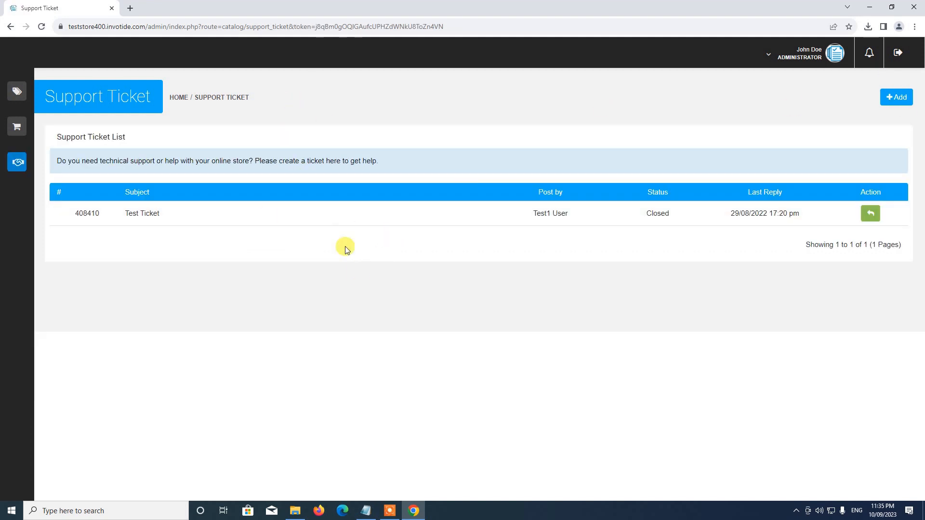
{"action": "mouse_move", "coordinate": [29, 99]}
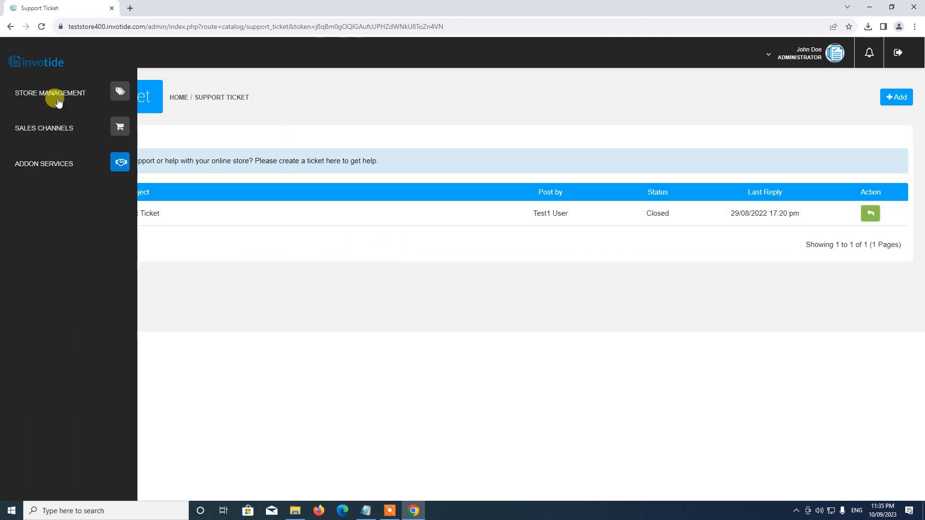
{"action": "left_click", "coordinate": [56, 93]}
{"action": "left_click", "coordinate": [38, 121]}
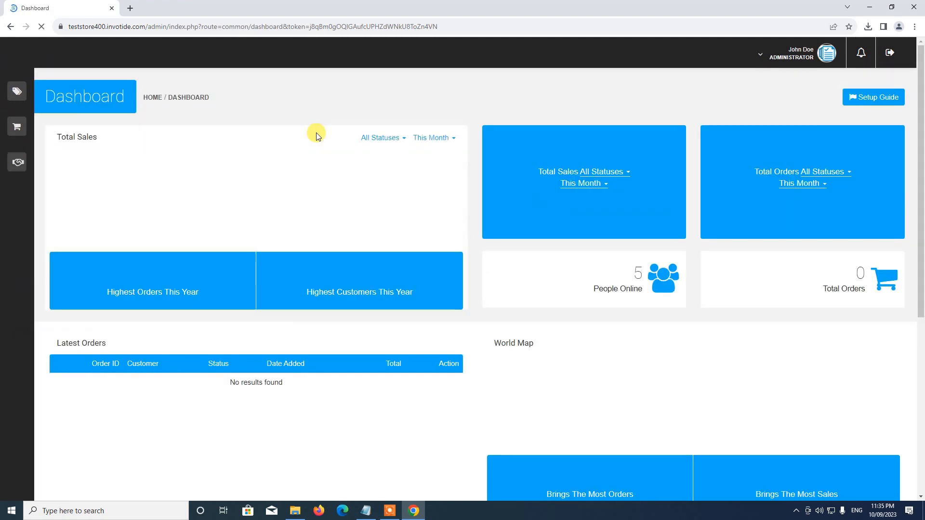